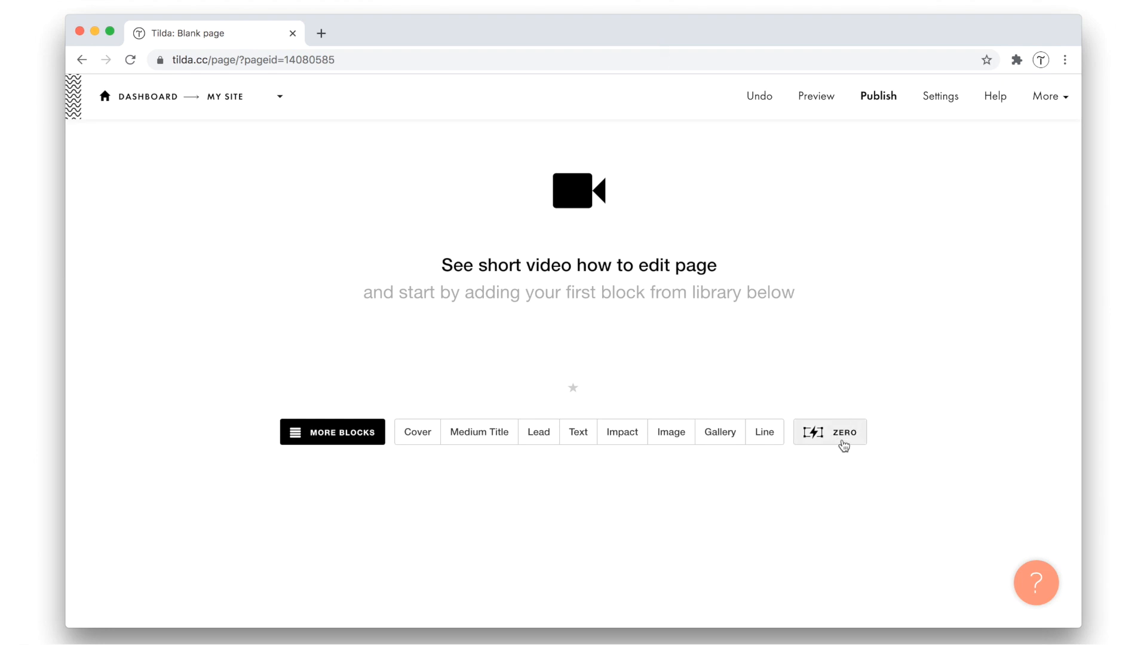
Step: Add a Zero Block from the block library to the blank page and open it in the Block Editor
{"action": "left_click", "coordinate": [330, 432]}
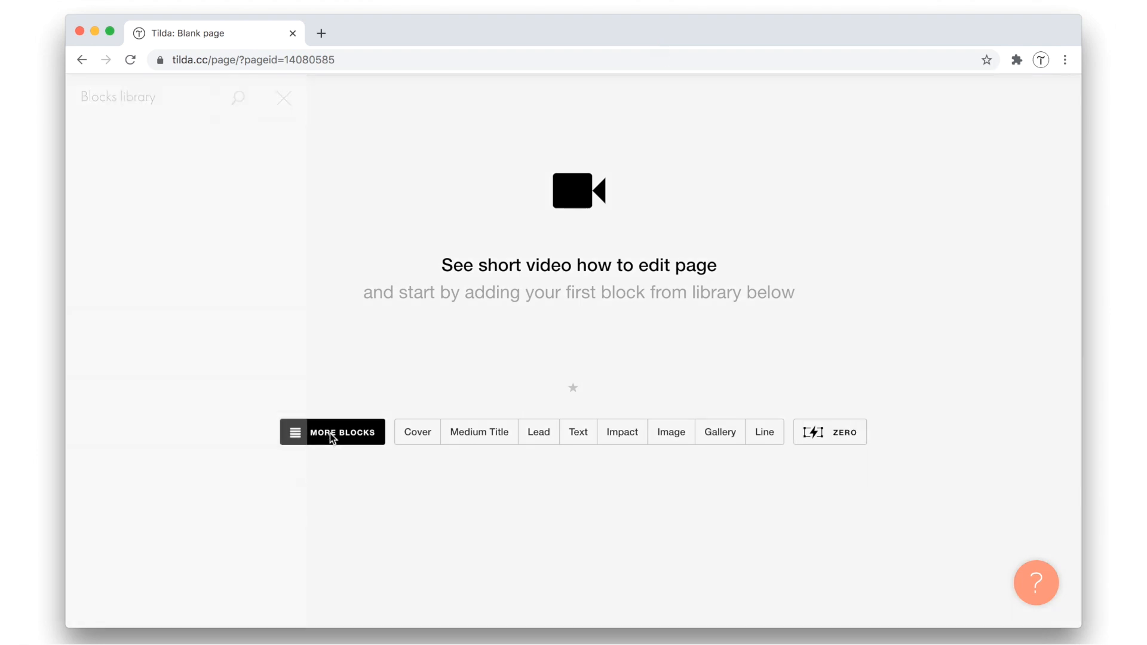
{"action": "scroll", "coordinate": [232, 470], "scroll_direction": "down", "scroll_amount": 10}
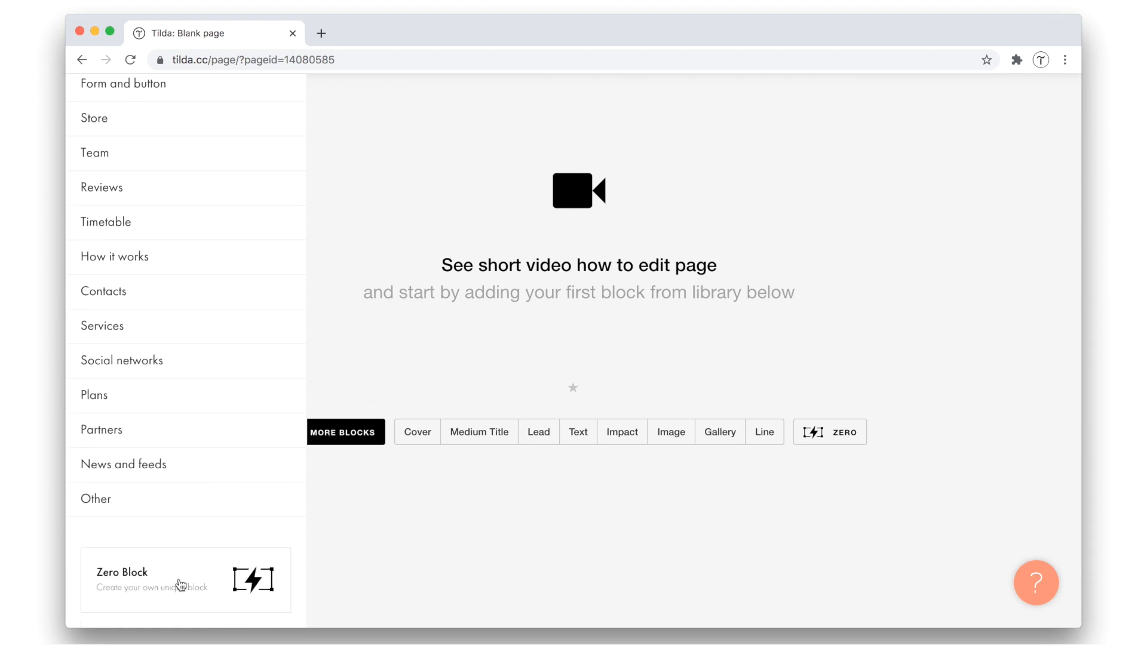
{"action": "left_click", "coordinate": [184, 583]}
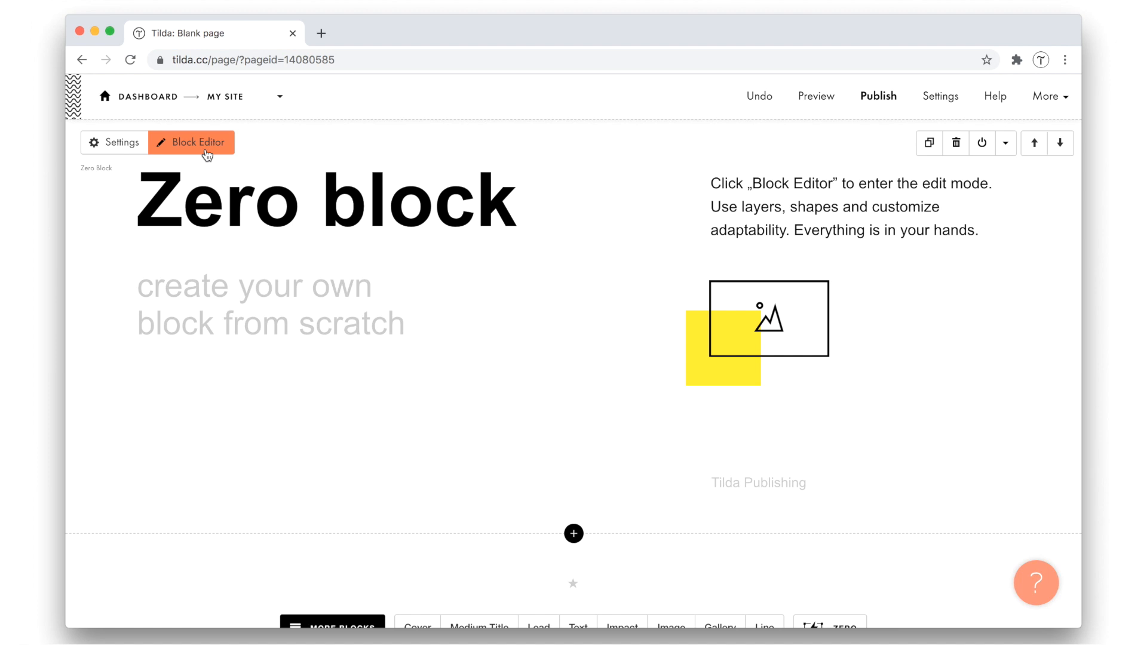
{"action": "left_click", "coordinate": [206, 149]}
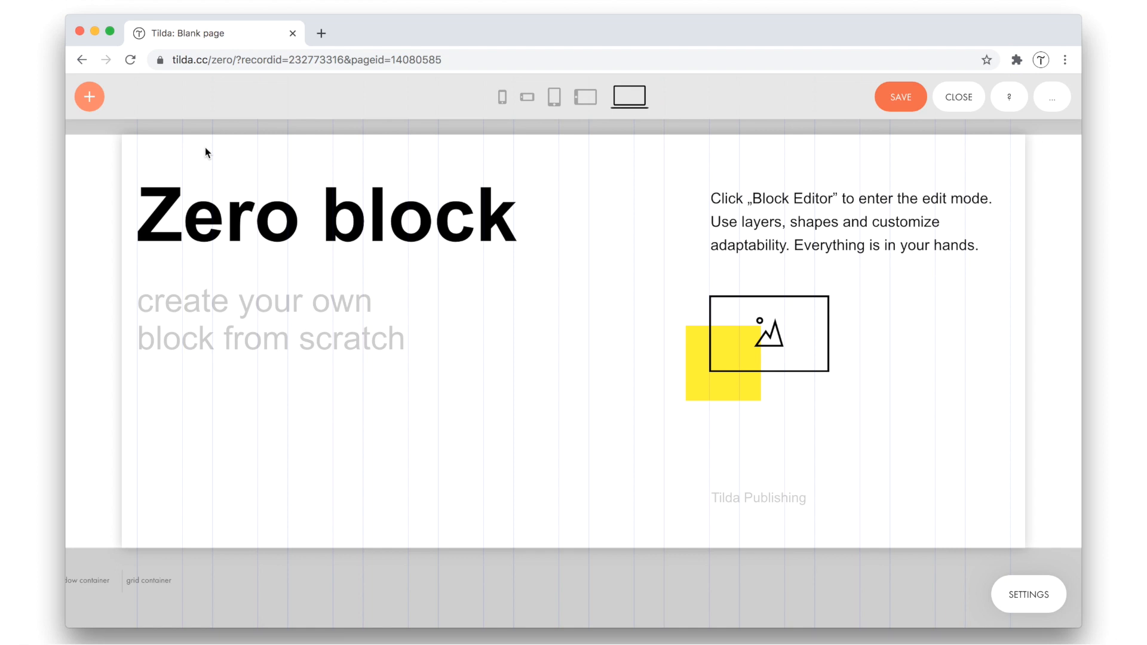
{"action": "left_click", "coordinate": [96, 107]}
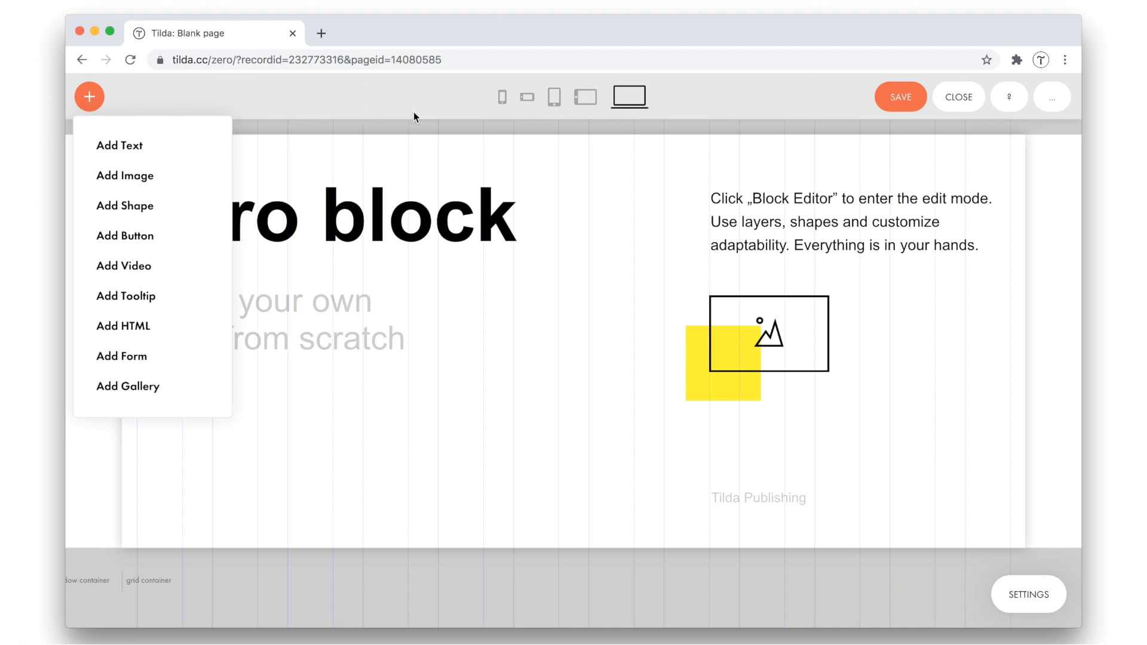
{"action": "left_click", "coordinate": [91, 104]}
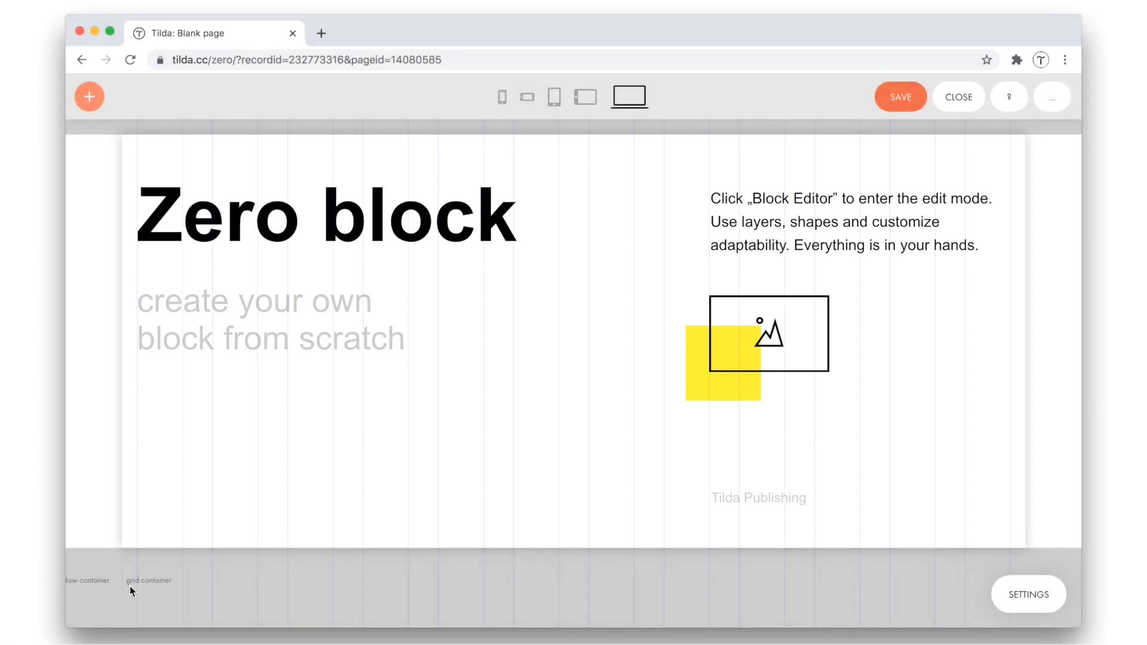
{"action": "scroll", "coordinate": [132, 583], "scroll_direction": "left", "scroll_amount": 3}
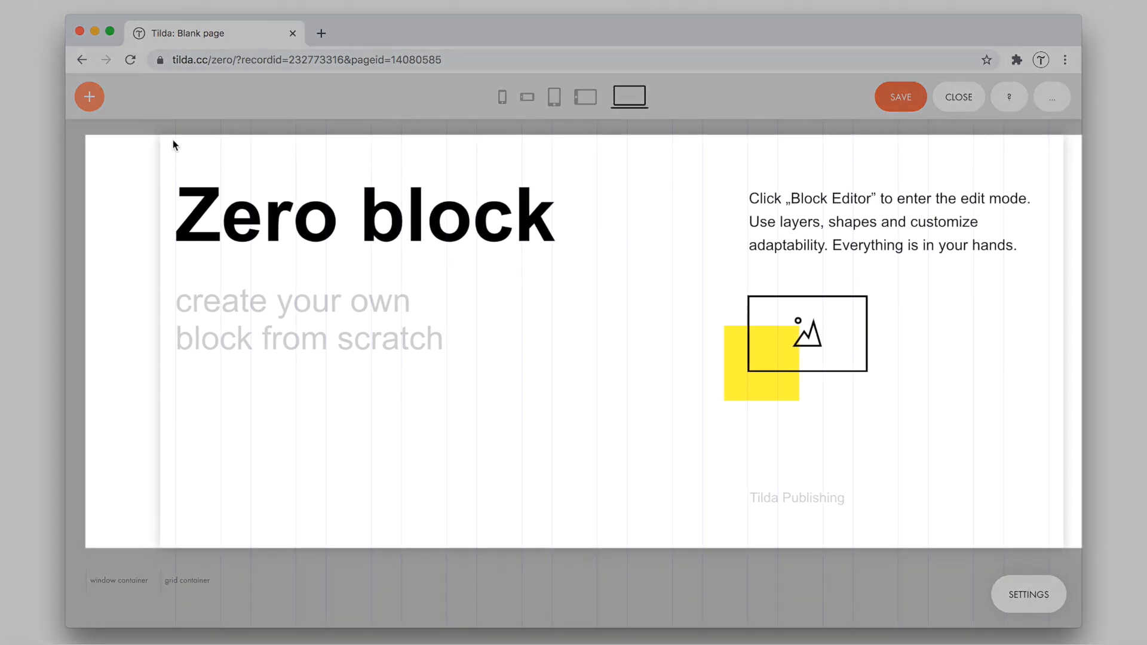
{"action": "scroll", "coordinate": [120, 509], "scroll_direction": "right", "scroll_amount": 3}
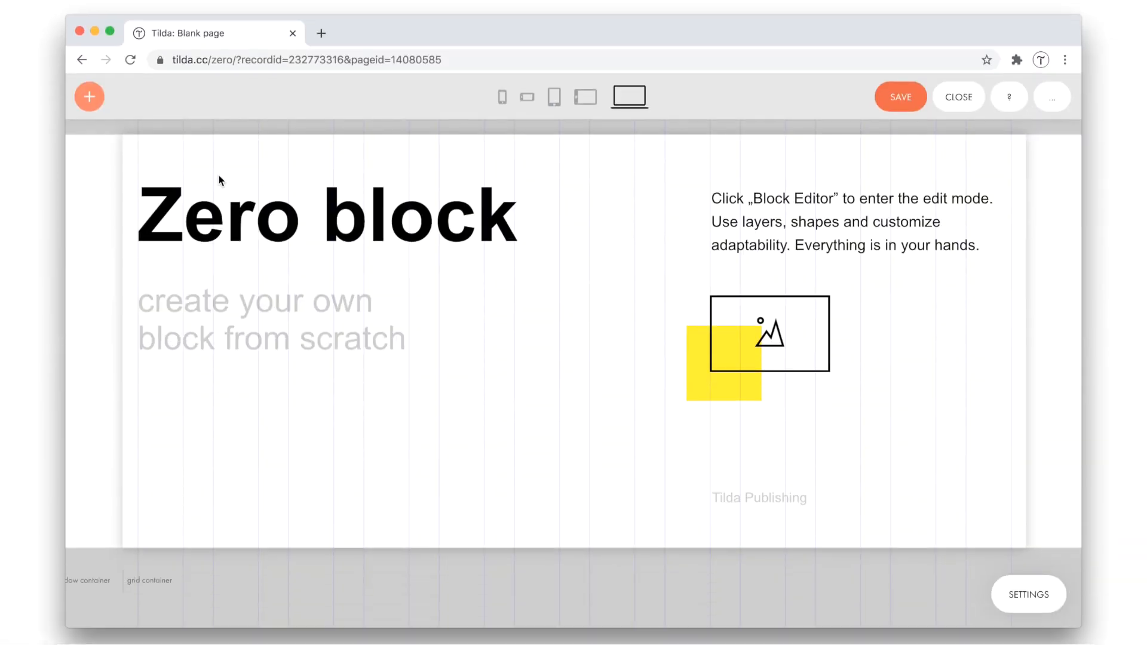
Step: Delete all default elements from the block's artboard and add a new text element
{"action": "left_click_drag", "start_coordinate": [124, 147], "coordinate": [886, 511]}
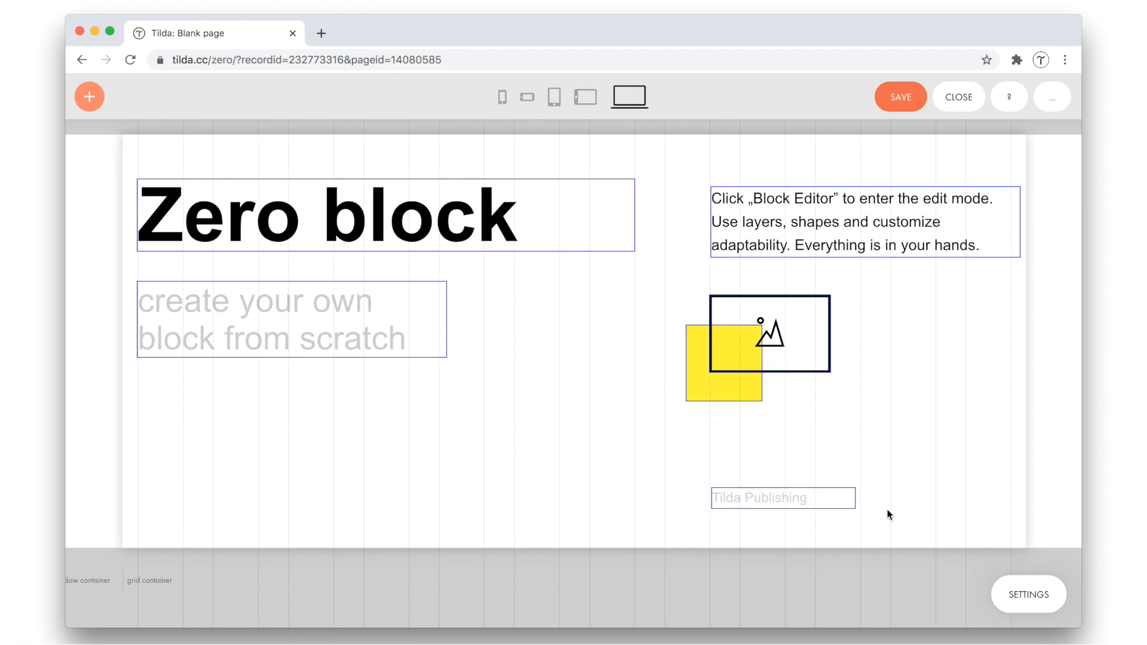
{"action": "key", "text": "Delete"}
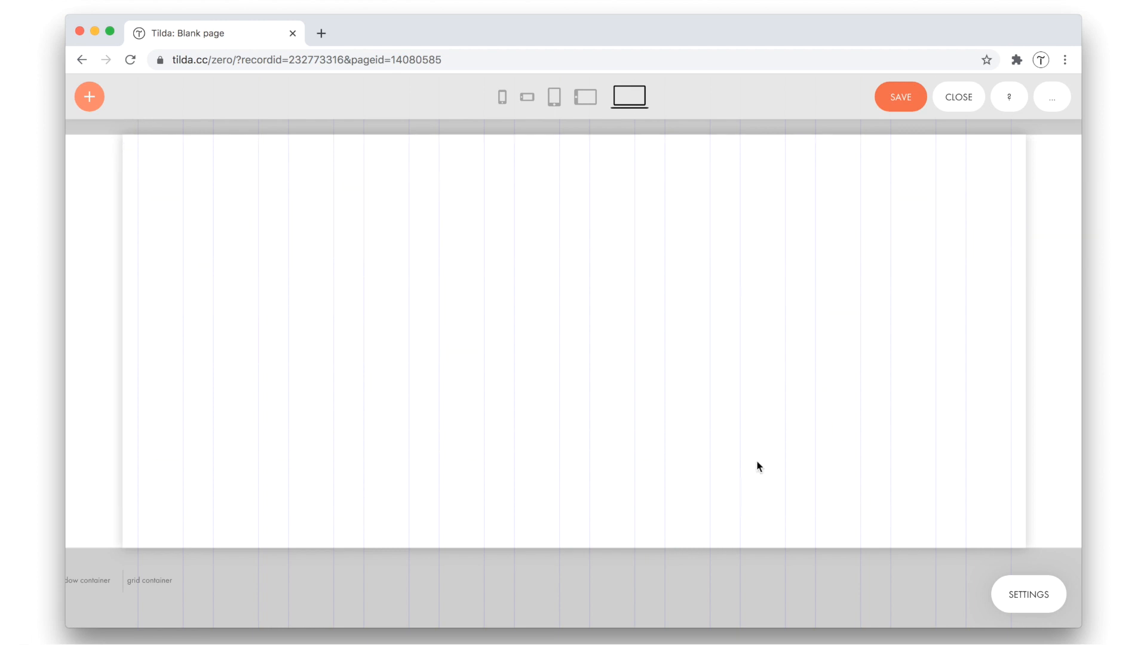
{"action": "left_click", "coordinate": [89, 100]}
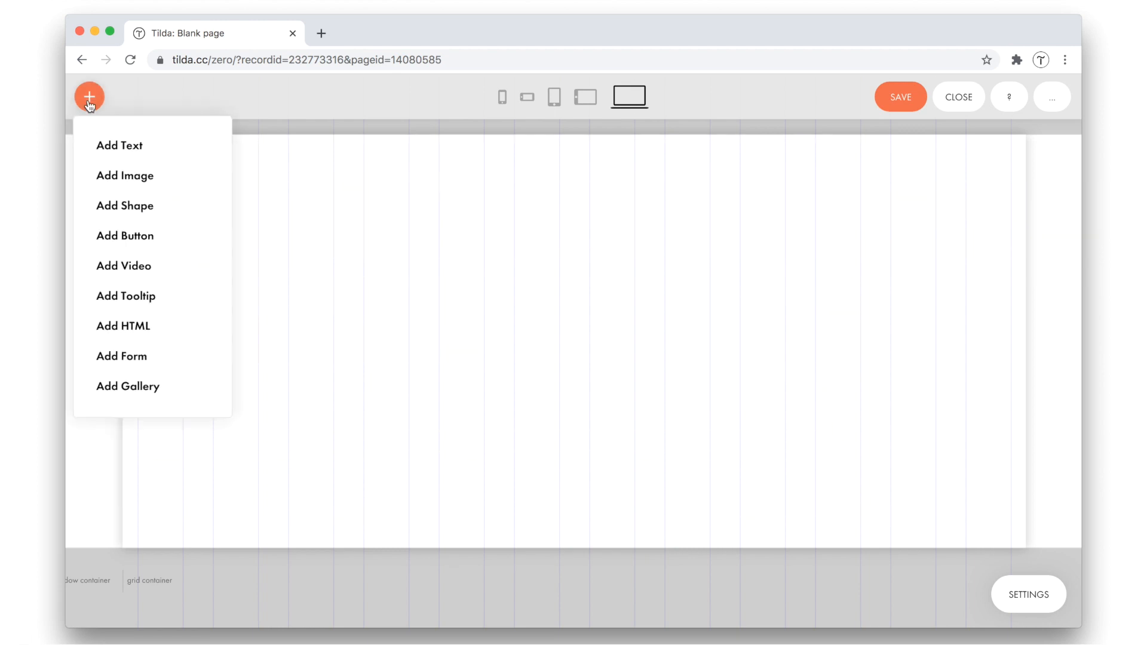
{"action": "left_click", "coordinate": [111, 148]}
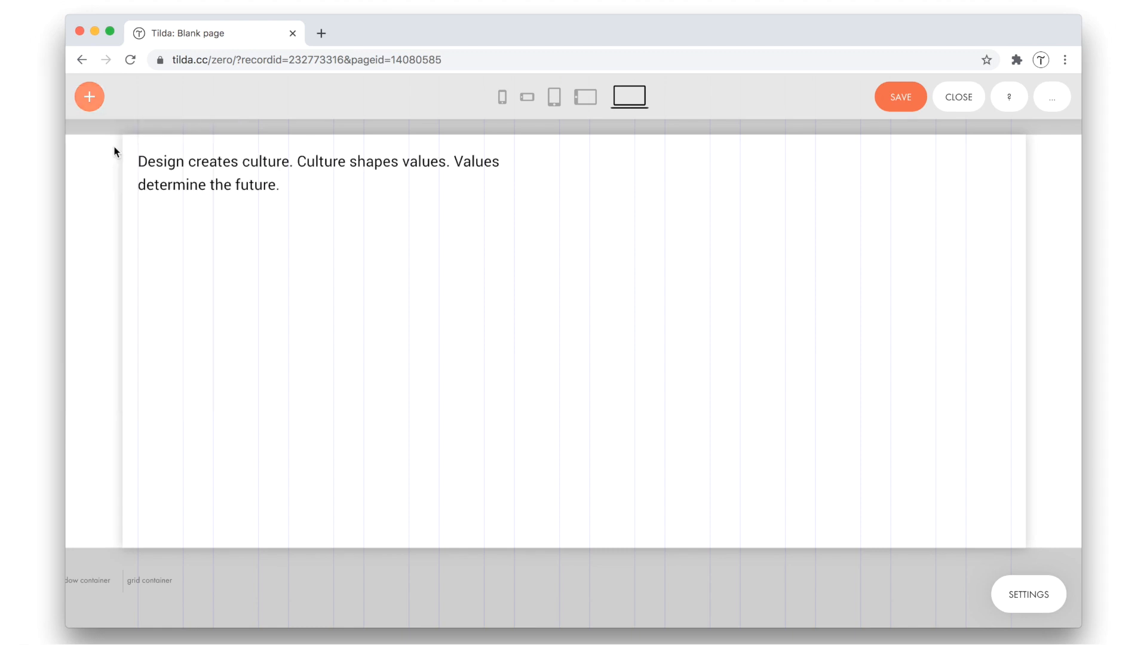
Step: Replace the sample text with the quote starting "Your time is limited, so don't waste it" and place it near the artboard's middle
{"action": "left_click", "coordinate": [214, 170]}
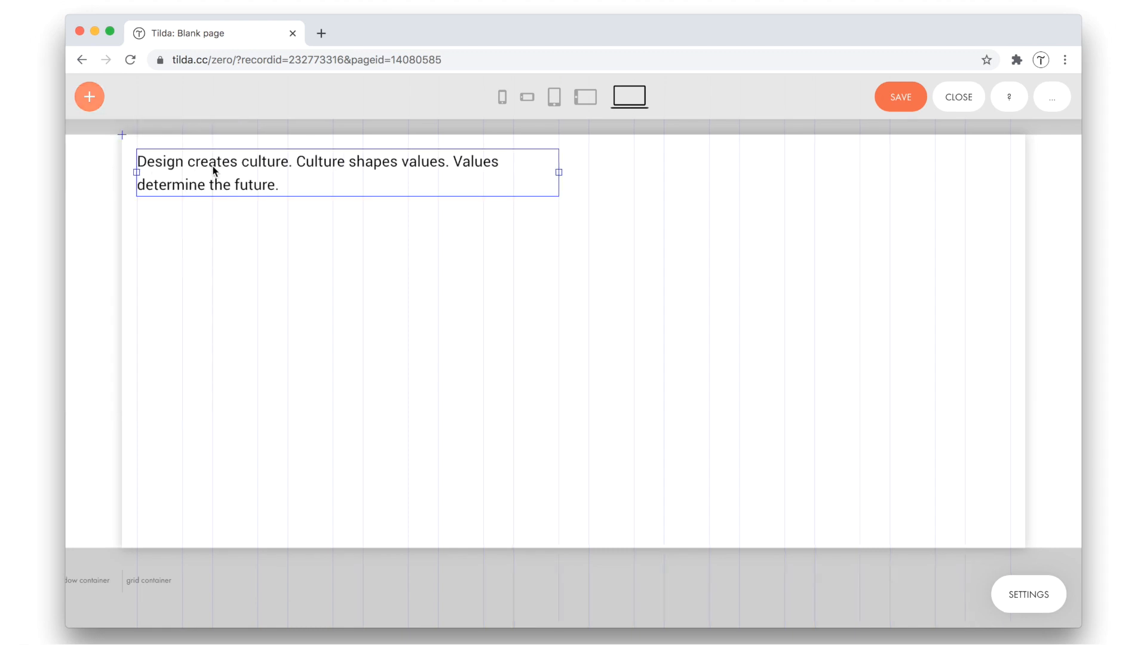
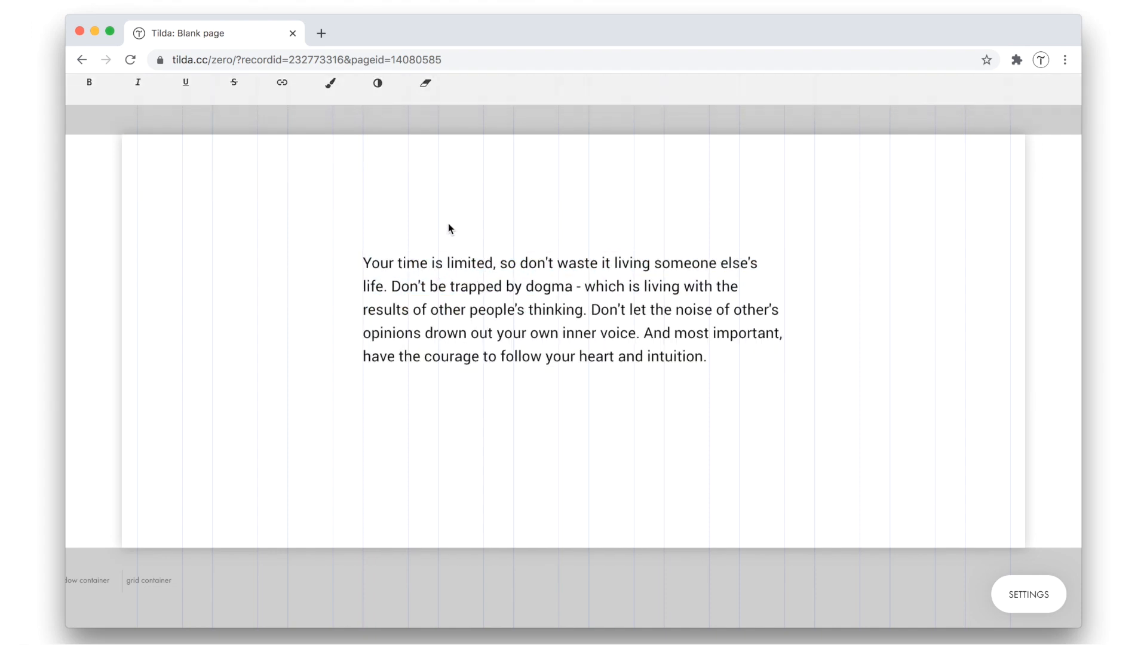
{"action": "left_click", "coordinate": [449, 229]}
{"action": "left_click", "coordinate": [484, 315]}
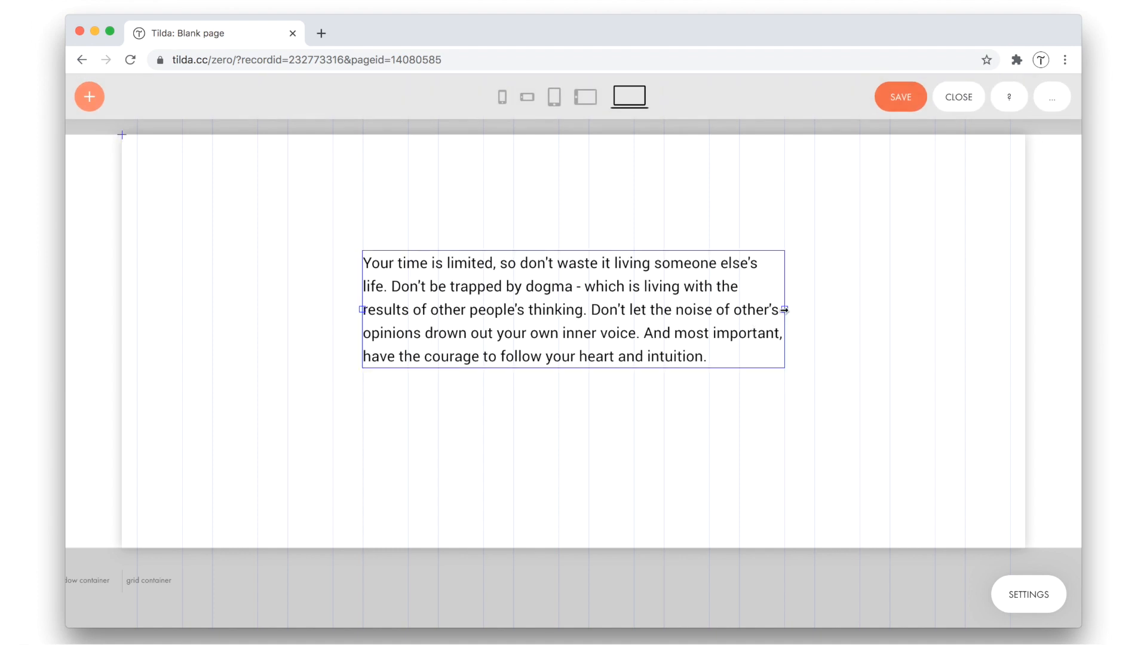
Step: Try resizing the text box from both sides and nudge it up and down in small increments
{"action": "mouse_move", "coordinate": [783, 312]}
{"action": "left_mouse_down"}
{"action": "mouse_move", "coordinate": [756, 314]}
{"action": "mouse_move", "coordinate": [784, 313]}
{"action": "left_mouse_up"}
{"action": "mouse_move", "coordinate": [362, 311]}
{"action": "left_mouse_down"}
{"action": "mouse_move", "coordinate": [382, 312]}
{"action": "mouse_move", "coordinate": [361, 311]}
{"action": "left_mouse_up"}
{"action": "key", "text": "Up"}
{"action": "key", "text": "Up"}
{"action": "key", "text": "Up"}
{"action": "key", "text": "Up"}
{"action": "key", "text": "Up"}
{"action": "key", "text": "Up"}
{"action": "key", "text": "Down"}
{"action": "key", "text": "Down"}
{"action": "key", "text": "Down"}
{"action": "key", "text": "Down"}
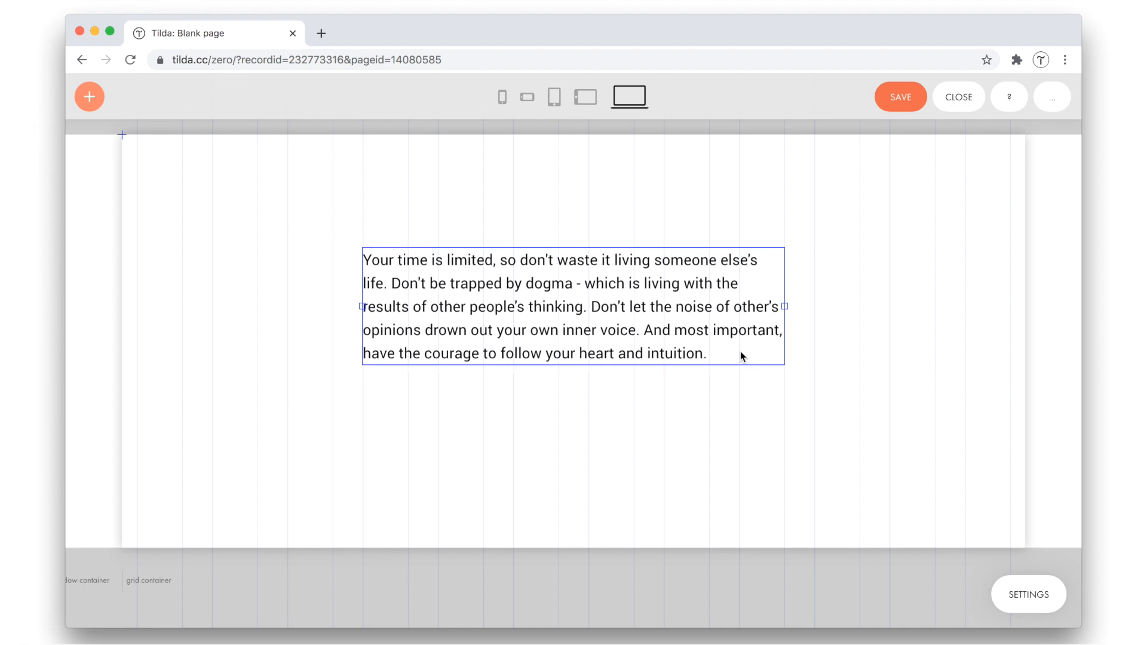
{"action": "key", "text": "Down"}
{"action": "key", "text": "Down"}
{"action": "key", "text": "Down"}
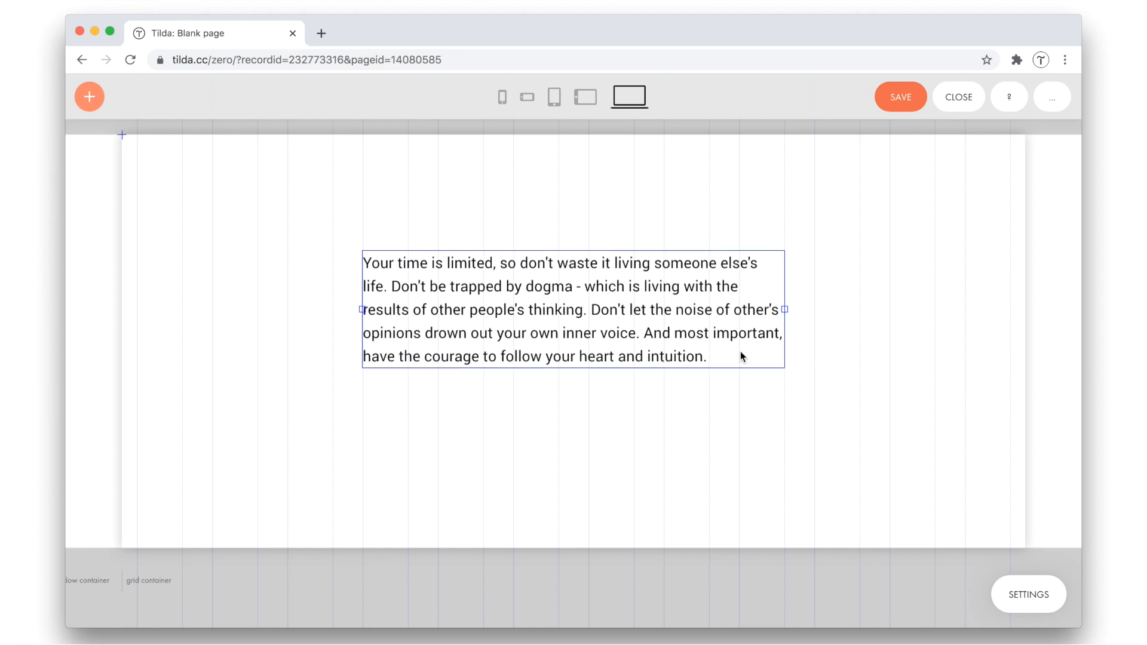
{"action": "key", "text": "Down"}
{"action": "key", "text": "Down"}
{"action": "key", "text": "Down"}
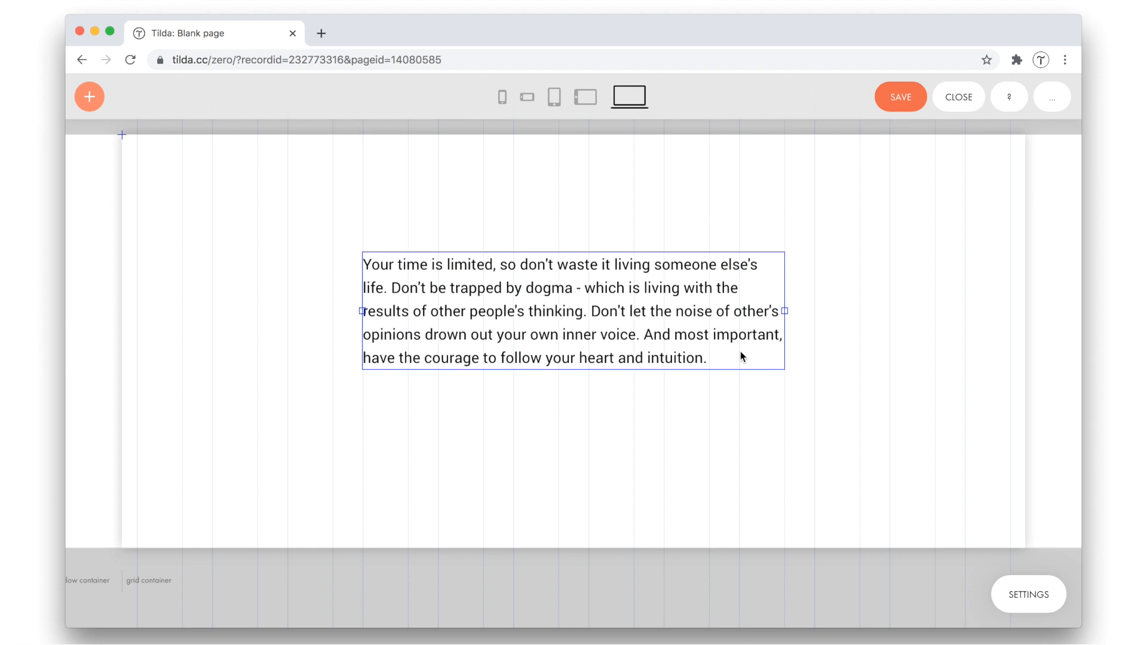
Step: Shift the text box down and up in larger increments and undo the upward movement
{"action": "key", "text": "shift+Down"}
{"action": "key", "text": "shift+Down"}
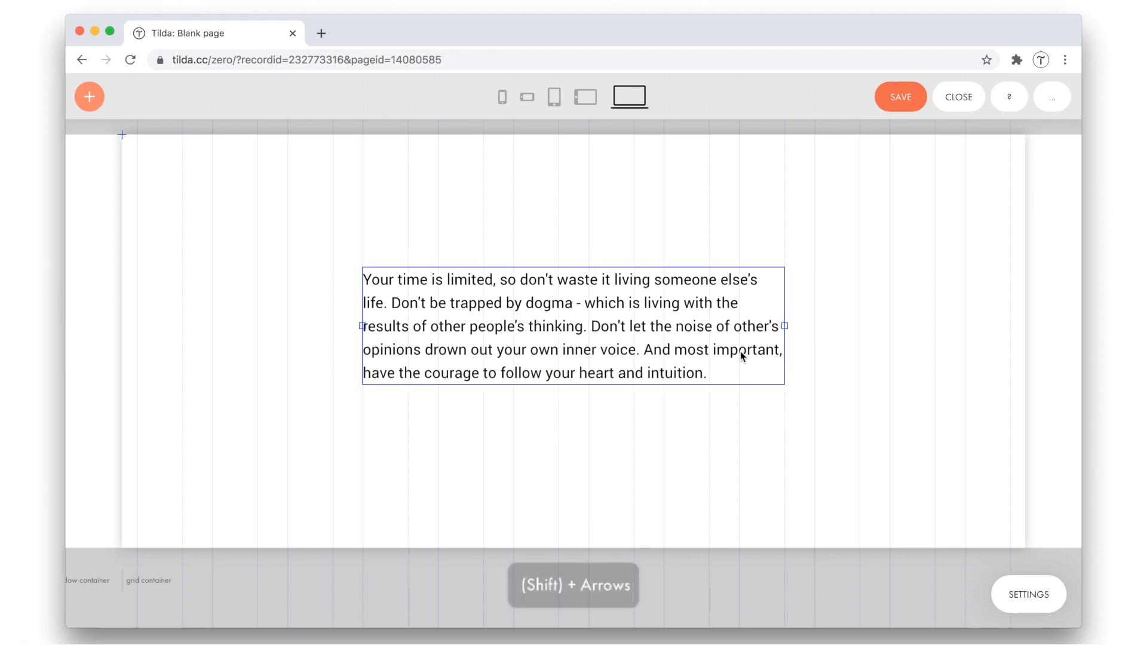
{"action": "key", "text": "shift+Down"}
{"action": "key", "text": "shift+Up"}
{"action": "key", "text": "shift+Up"}
{"action": "key", "text": "shift+Up"}
{"action": "key", "text": "shift+Up"}
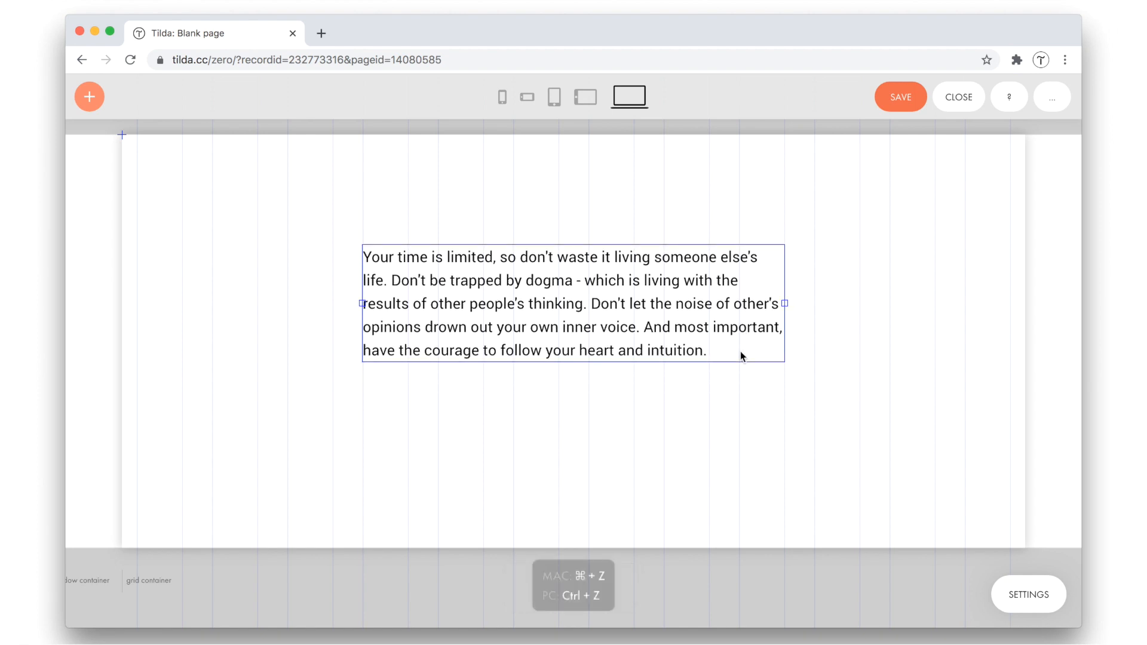
{"action": "key", "text": "super+z"}
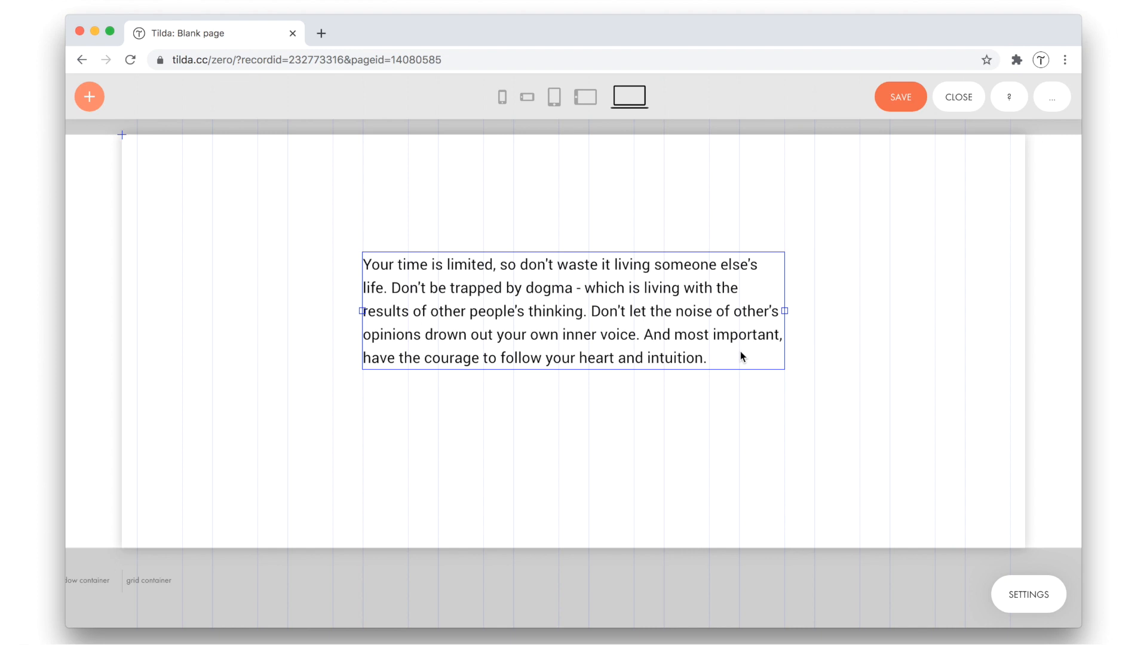
Step: Duplicate the quote text box and delete the copy
{"action": "key", "text": "super+c"}
{"action": "key", "text": "super+v"}
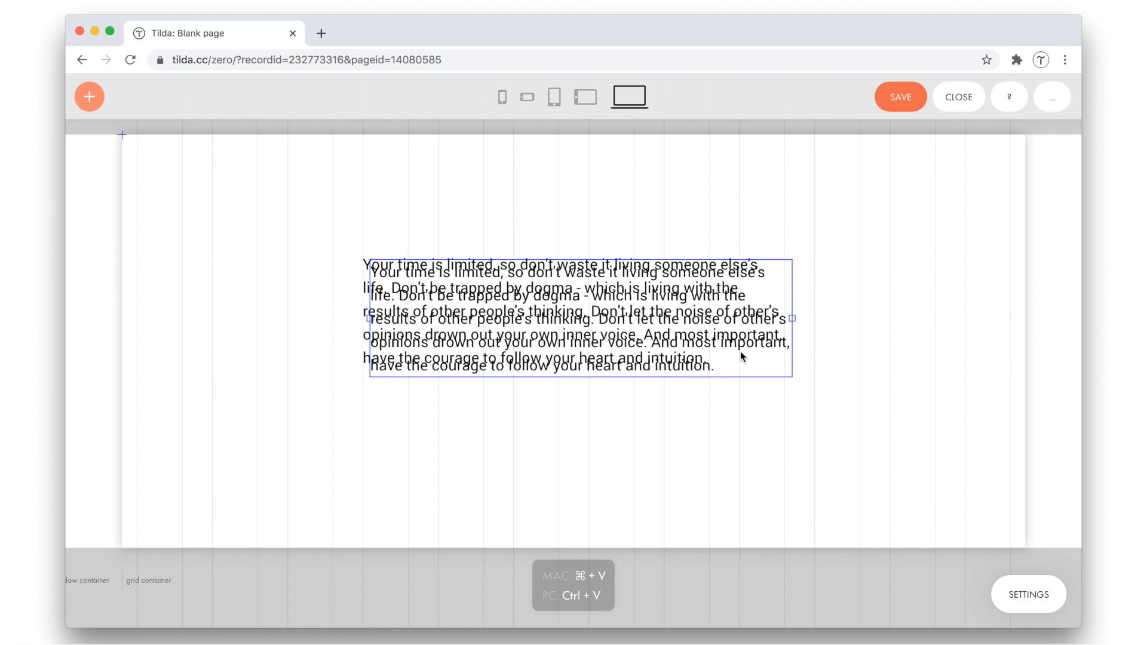
{"action": "key", "text": "BackSpace"}
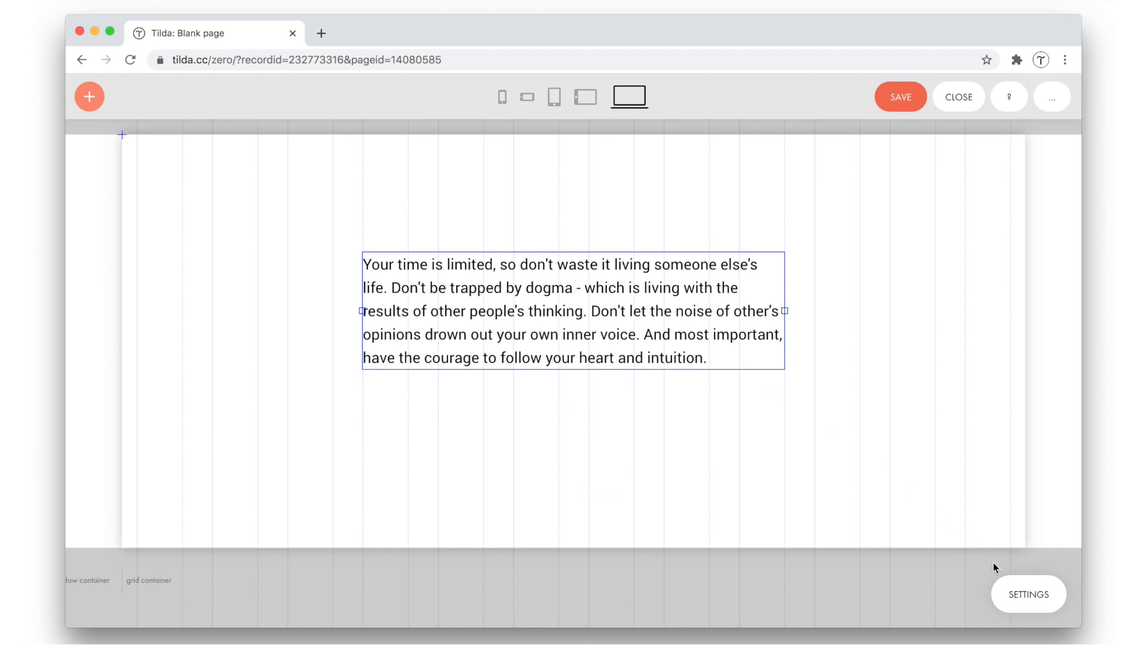
Step: Display the settings of the selected text element
{"action": "left_click", "coordinate": [1047, 594]}
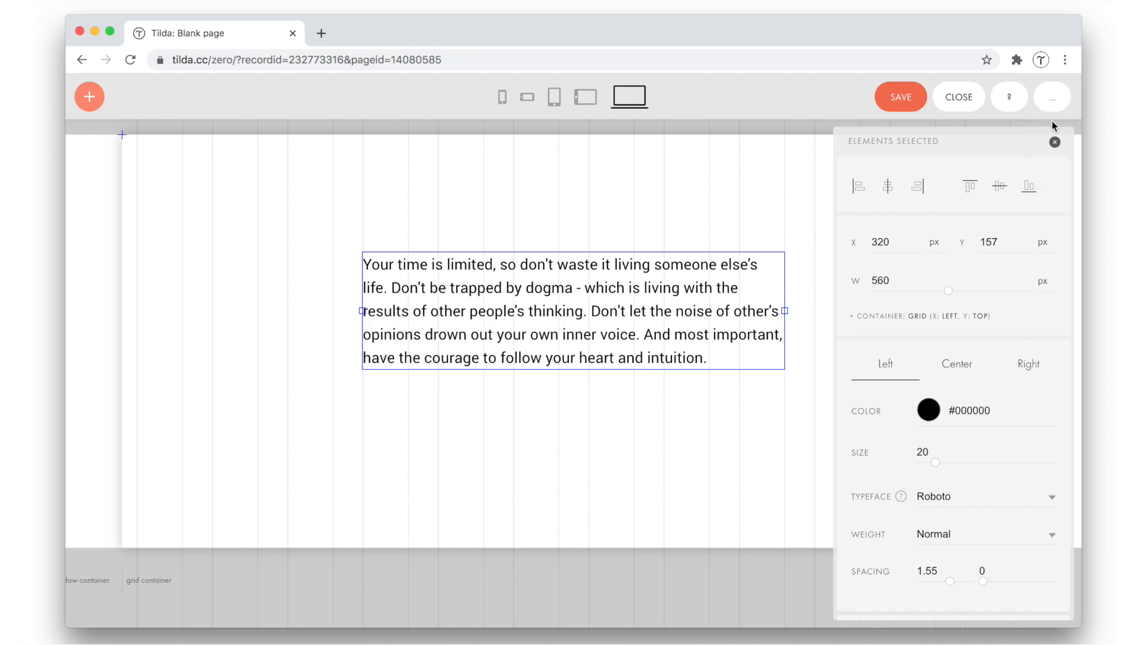
{"action": "left_click", "coordinate": [1055, 143]}
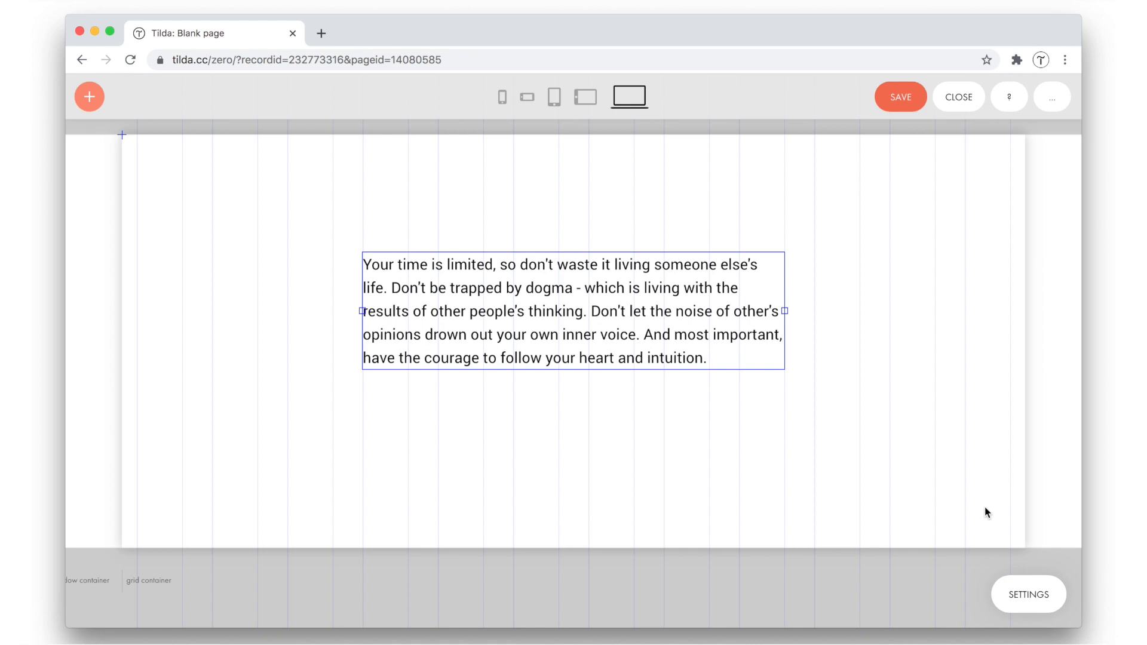
{"action": "key", "text": "Tab"}
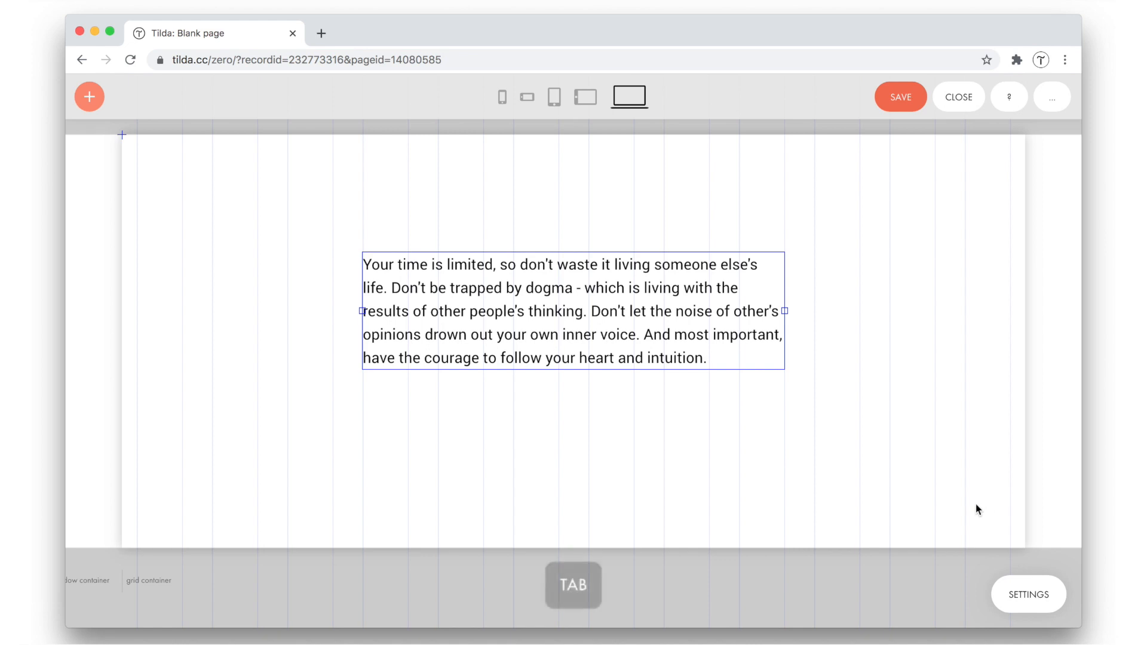
{"action": "key", "text": "Tab"}
{"action": "key", "text": "Tab"}
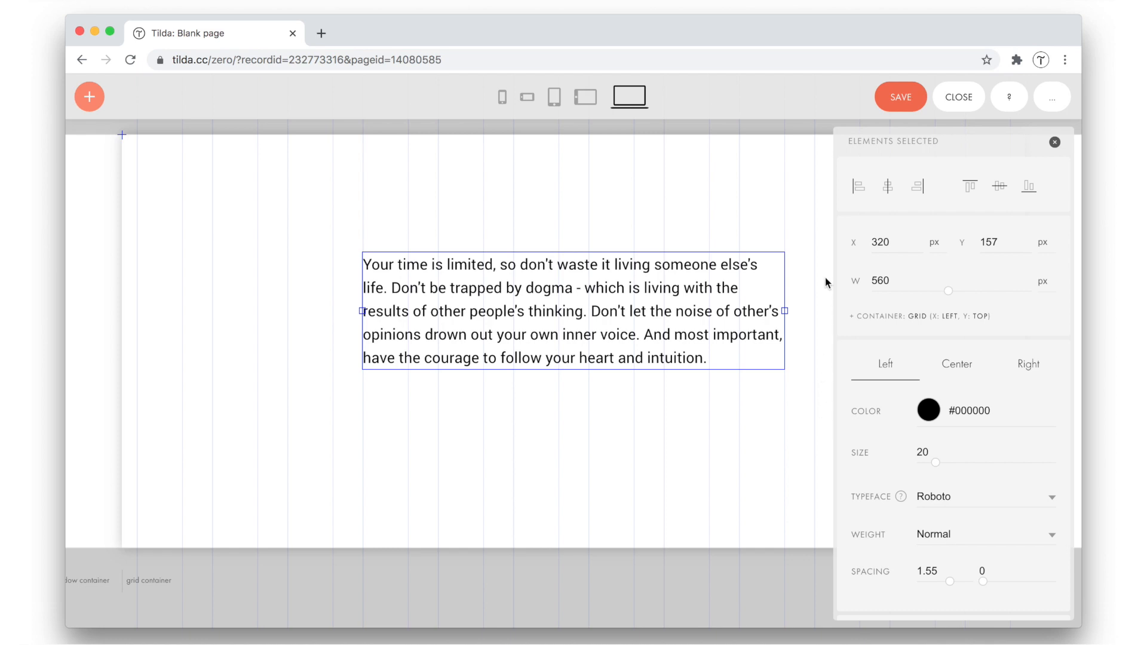
Step: Center the text box vertically, try aligning it to the container's left and right edges, and center it horizontally
{"action": "left_click", "coordinate": [999, 189]}
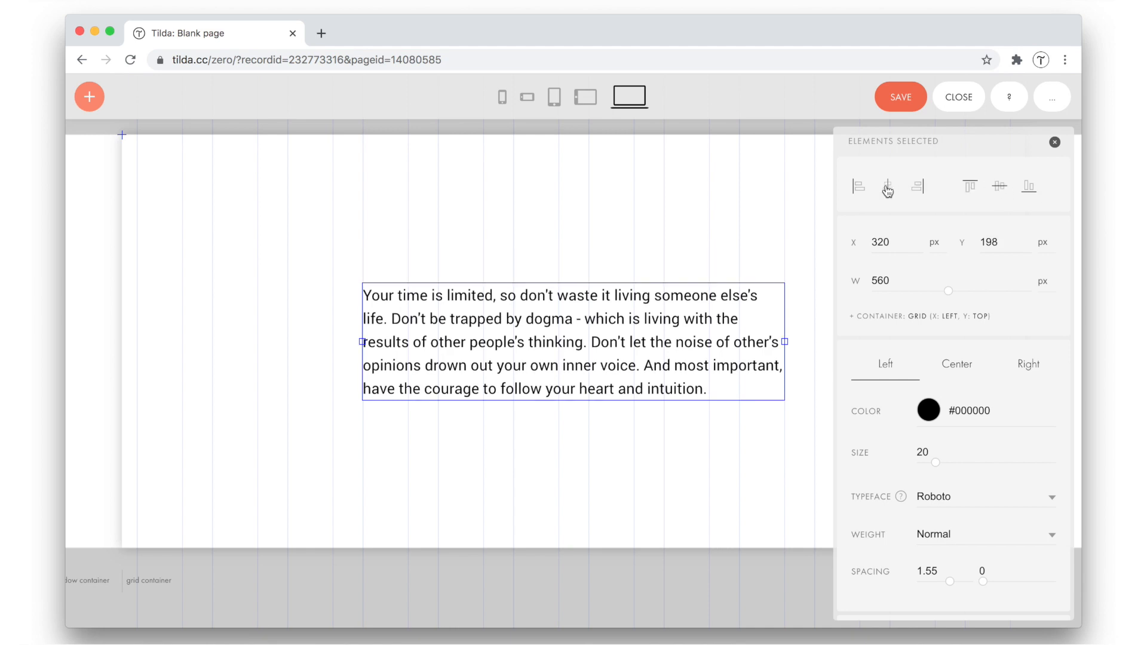
{"action": "left_click", "coordinate": [860, 188]}
{"action": "left_click", "coordinate": [917, 188]}
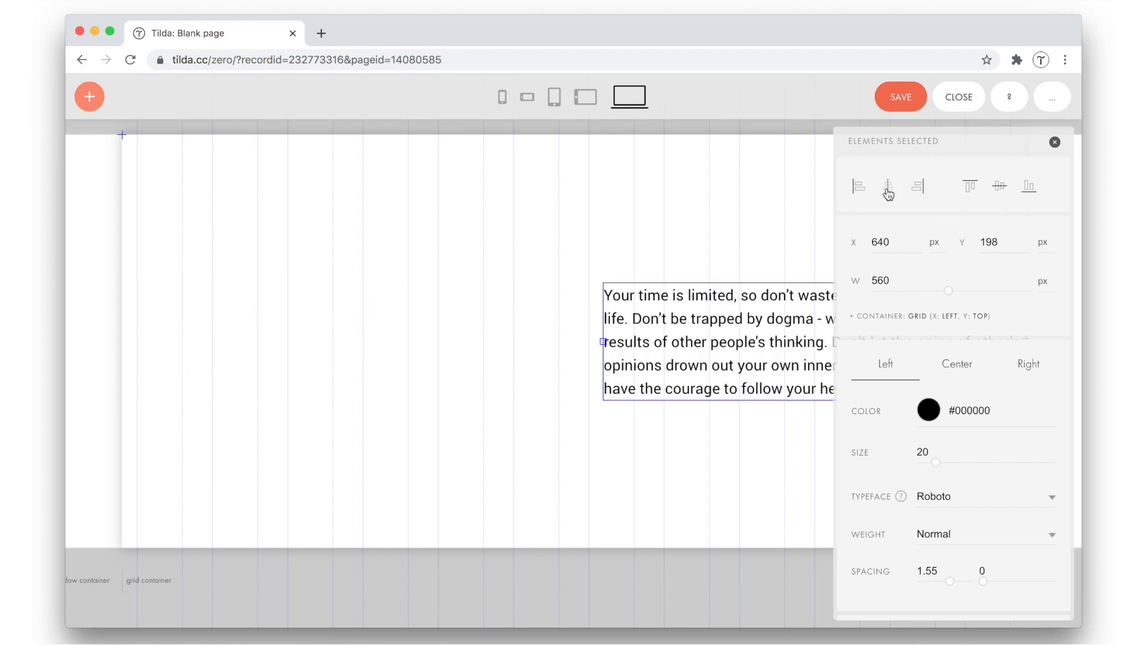
{"action": "left_click", "coordinate": [888, 190]}
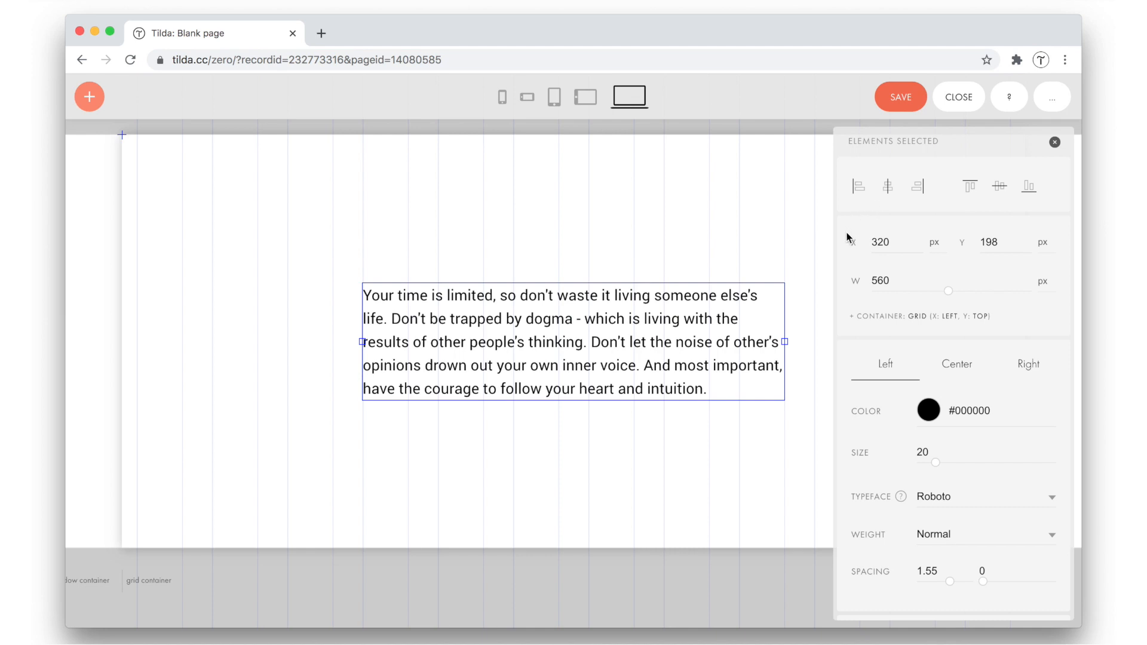
Step: Move the text box to about X 250, Y 160 and narrow its width, undoing both changes
{"action": "left_click", "coordinate": [999, 245]}
{"action": "left_click_drag", "start_coordinate": [684, 299], "coordinate": [635, 273]}
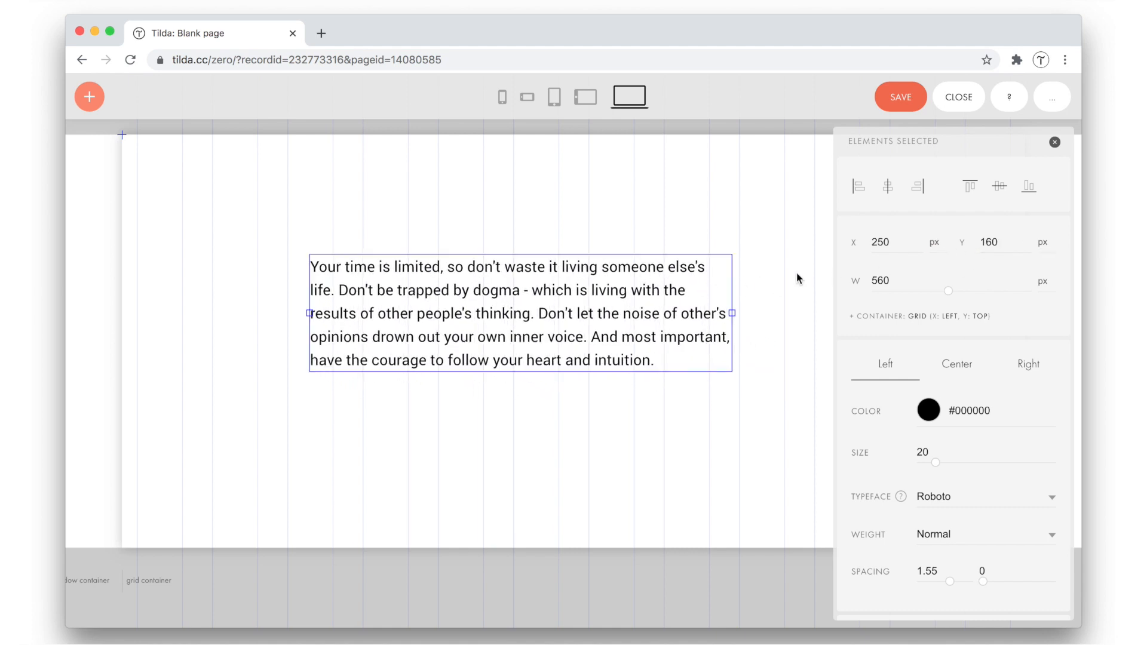
{"action": "key", "text": "super+z"}
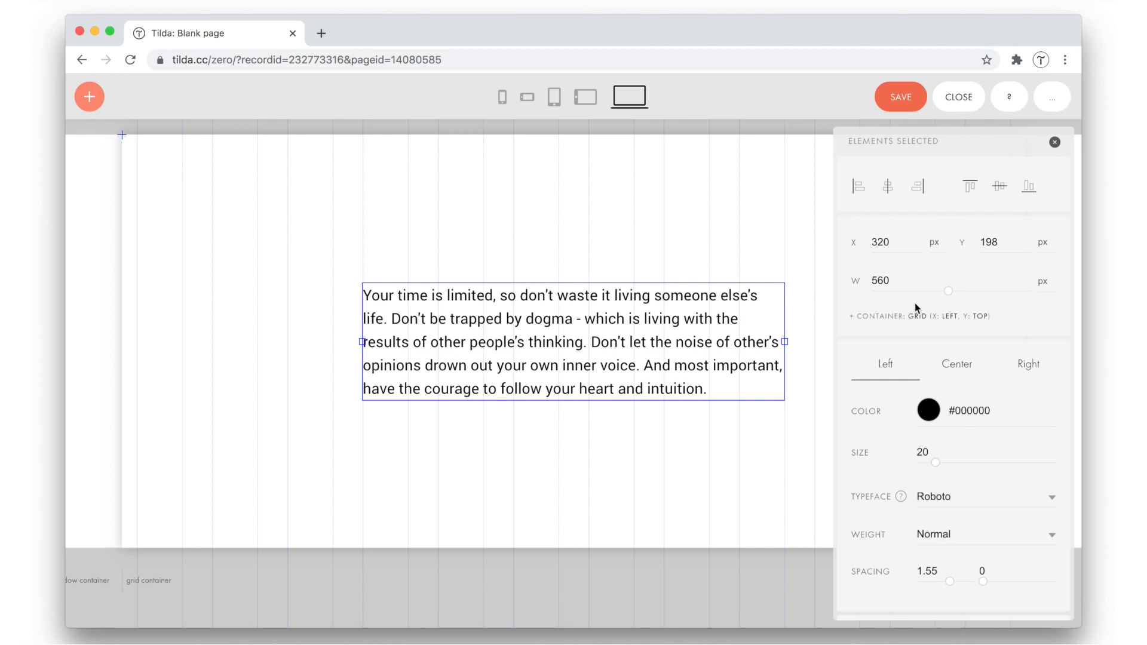
{"action": "left_click_drag", "start_coordinate": [949, 293], "coordinate": [936, 291]}
{"action": "key", "text": "super+z"}
Step: Try center and right alignment for the quote's text and return it to left alignment
{"action": "left_click", "coordinate": [951, 369]}
{"action": "left_click", "coordinate": [1024, 369]}
{"action": "left_click", "coordinate": [885, 366]}
Step: Open the text color picker and try the font size control for the quote
{"action": "left_click", "coordinate": [928, 408]}
{"action": "left_click", "coordinate": [898, 439]}
{"action": "left_click_drag", "start_coordinate": [931, 460], "coordinate": [931, 461]}
Step: Try the Bold font weight on the quote text and return it to Normal
{"action": "scroll", "coordinate": [931, 461], "scroll_direction": "down", "scroll_amount": 5}
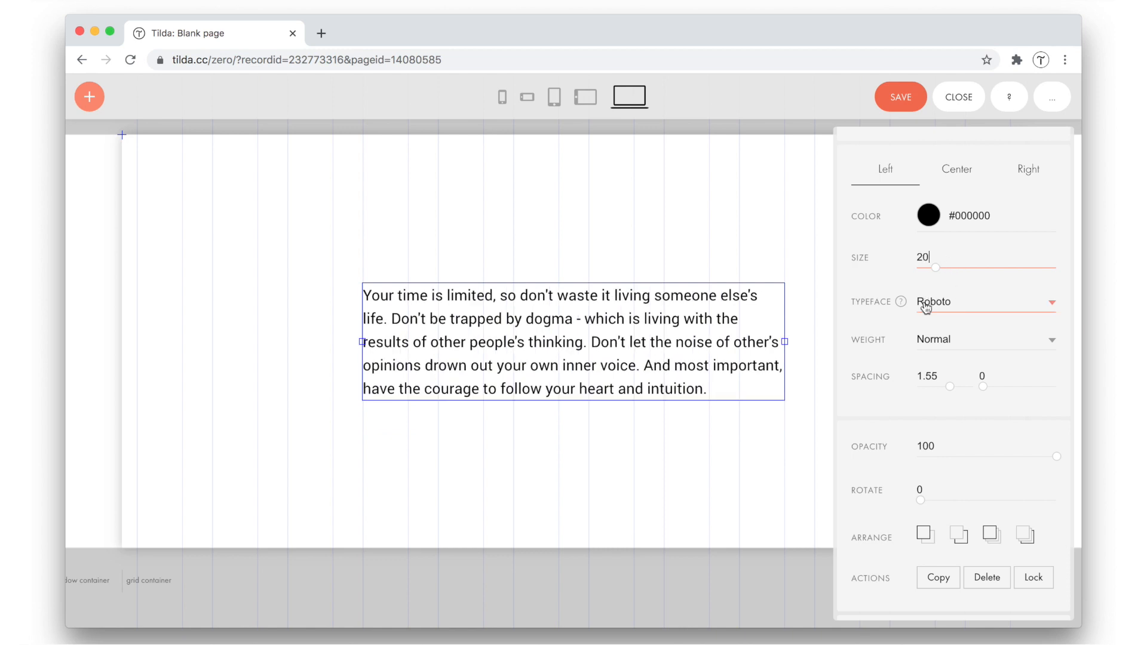
{"action": "left_click", "coordinate": [943, 342]}
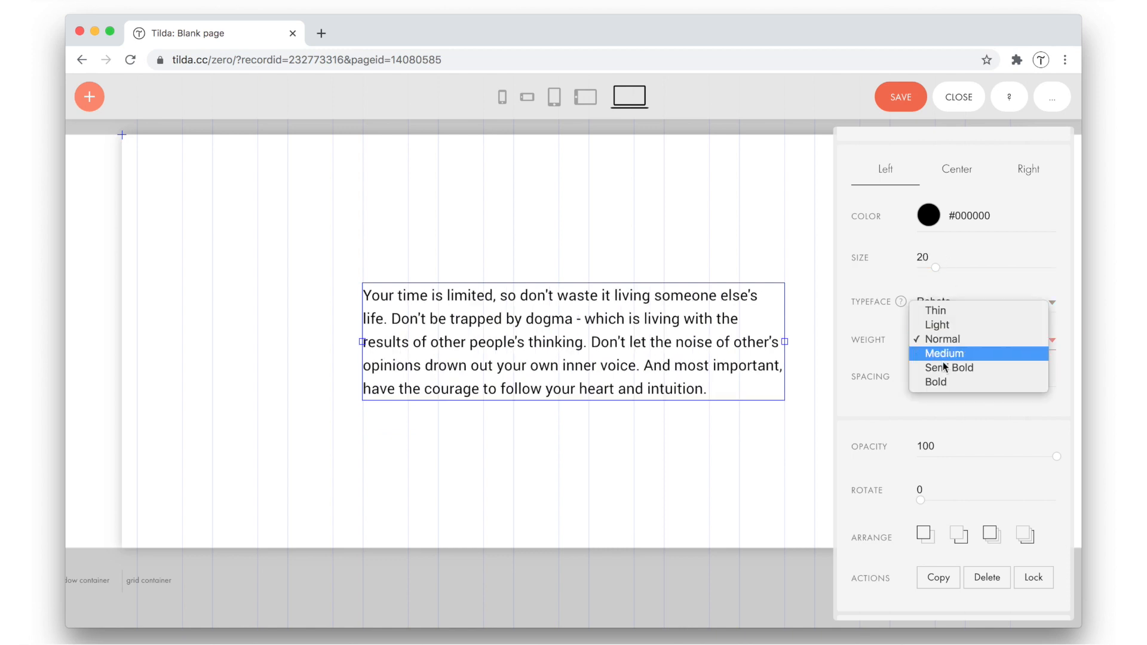
{"action": "left_click", "coordinate": [943, 382]}
{"action": "left_click", "coordinate": [939, 338]}
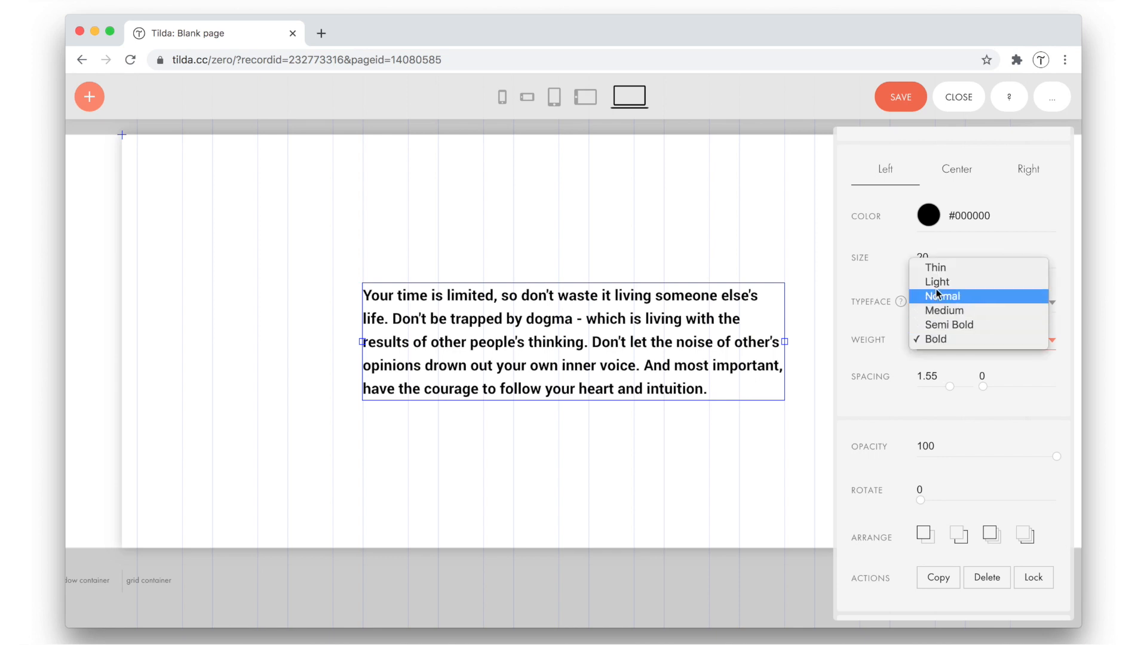
{"action": "left_click", "coordinate": [935, 289]}
Step: Increase the quote's line spacing to 1.65 and make the letter spacing value editable
{"action": "left_click", "coordinate": [920, 375]}
{"action": "key", "text": "Up"}
{"action": "key", "text": "Up"}
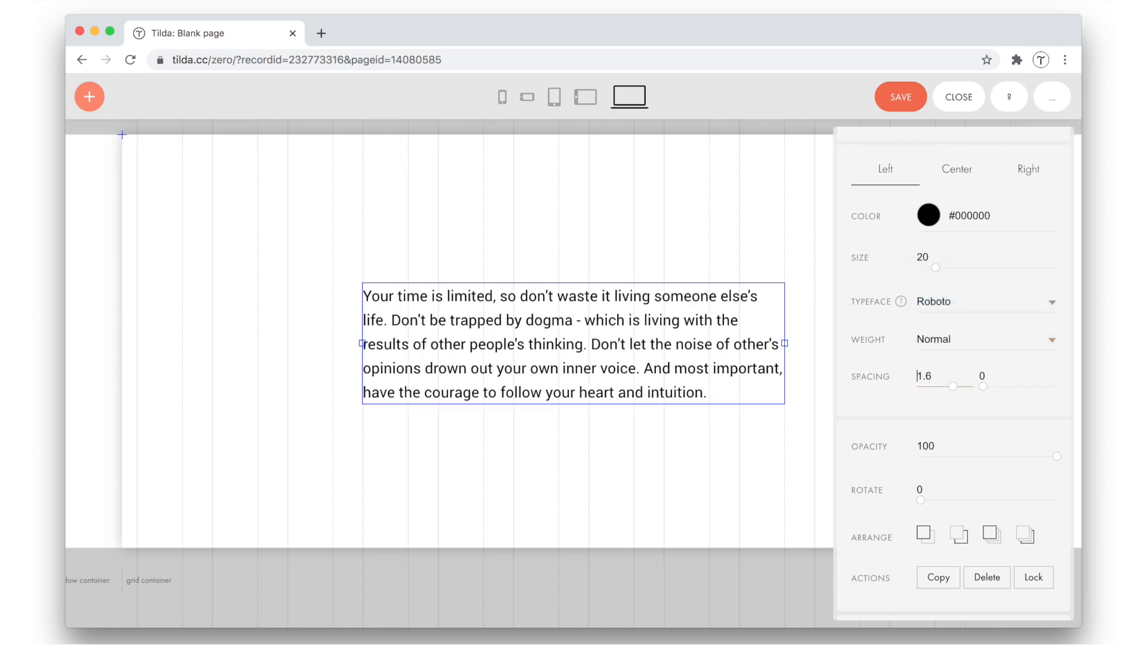
{"action": "left_click", "coordinate": [992, 375]}
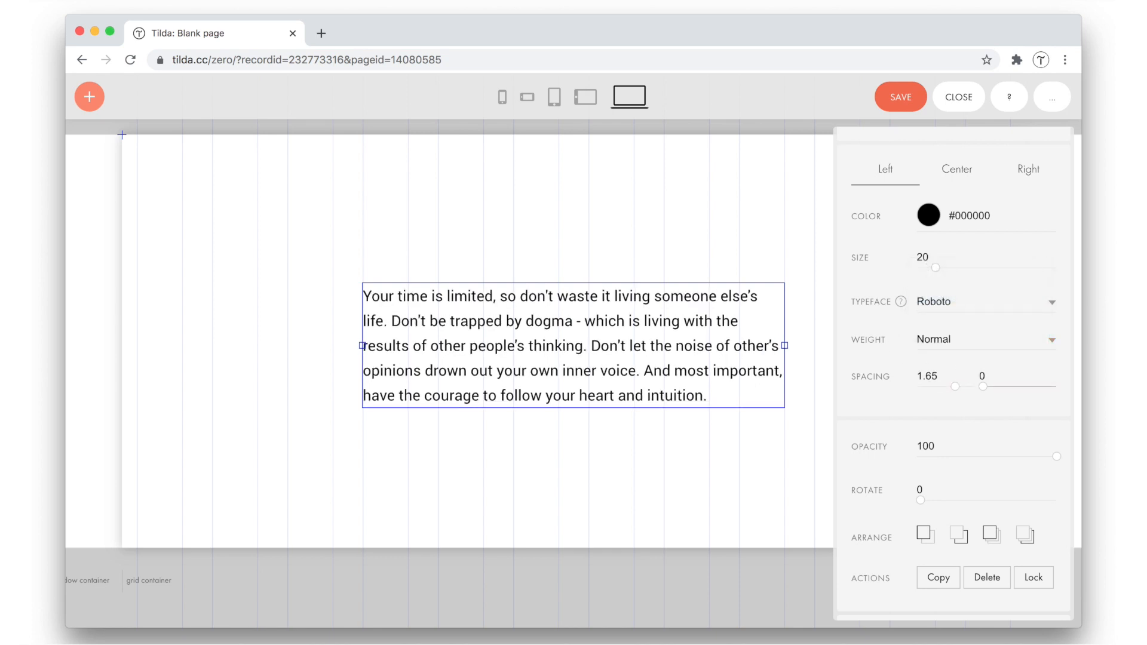
Step: Enlarge the quote's font size to 26 and reduce it back to 20
{"action": "left_click", "coordinate": [882, 375]}
{"action": "key", "text": "plus"}
{"action": "key", "text": "plus"}
{"action": "key", "text": "plus"}
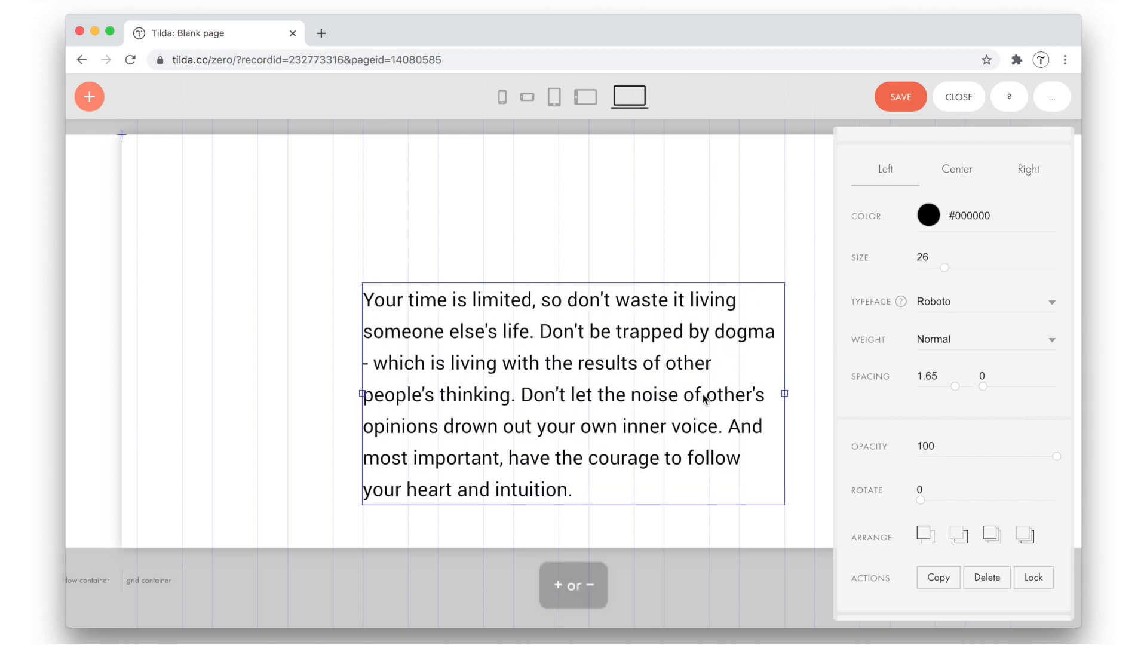
{"action": "key", "text": "minus"}
{"action": "key", "text": "minus"}
{"action": "key", "text": "minus"}
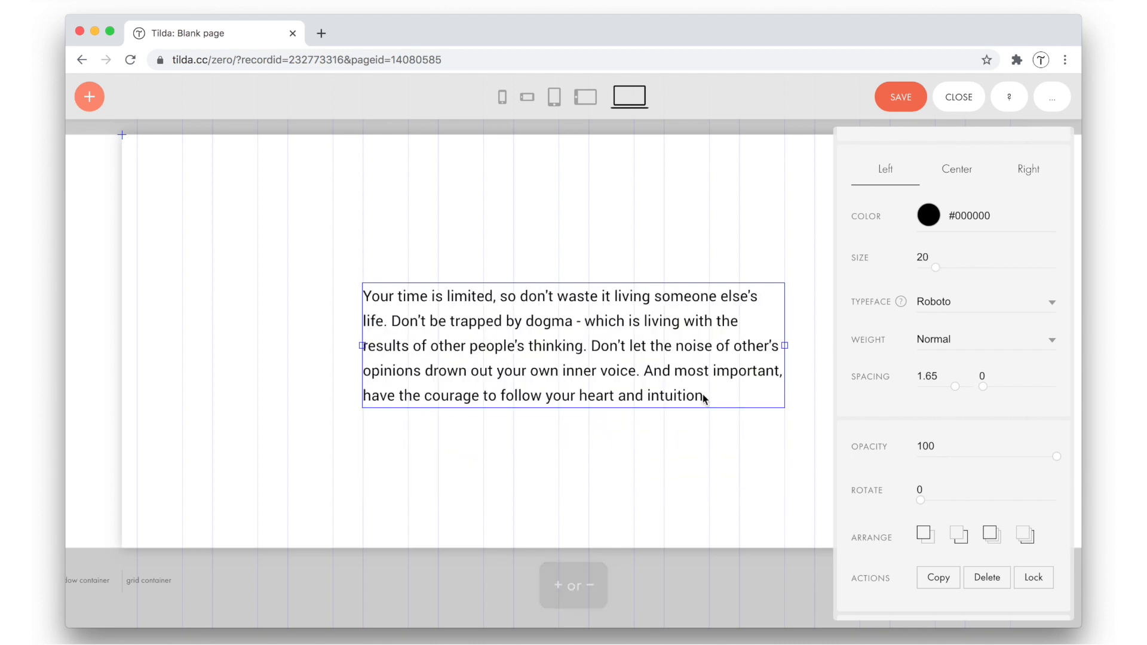
Step: Tighten the quote's line spacing to 1.45 and bring it back up to 1.55
{"action": "key", "text": "super+Down"}
{"action": "key", "text": "super+Down"}
{"action": "key", "text": "super+Down"}
{"action": "key", "text": "super+Down"}
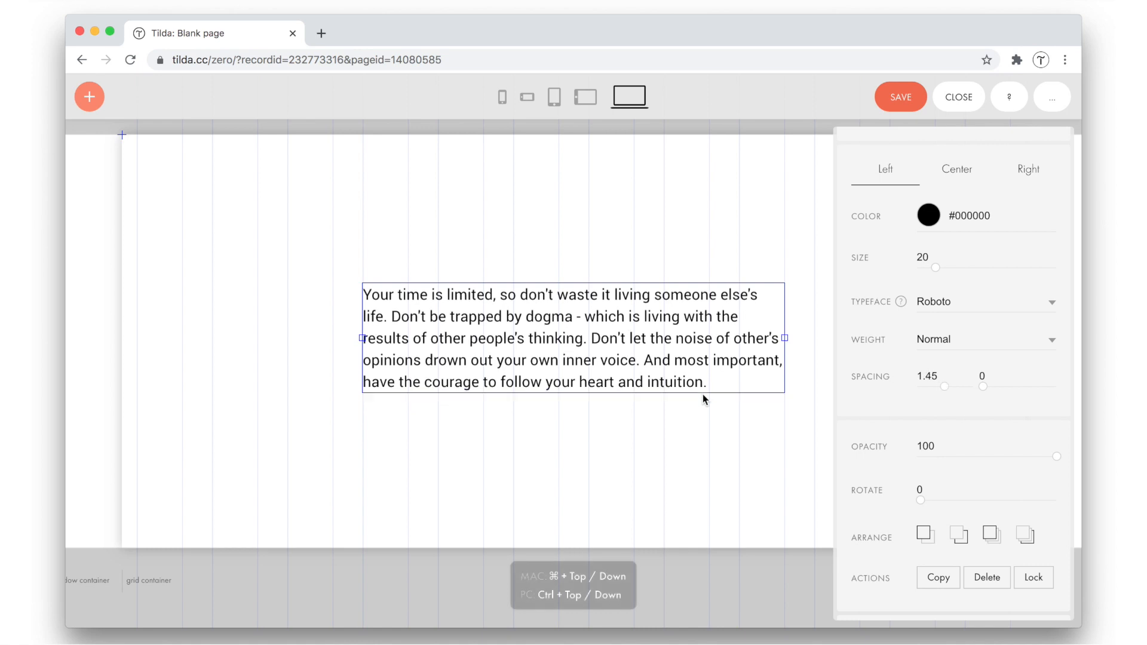
{"action": "key", "text": "super+Up"}
{"action": "key", "text": "super+Up"}
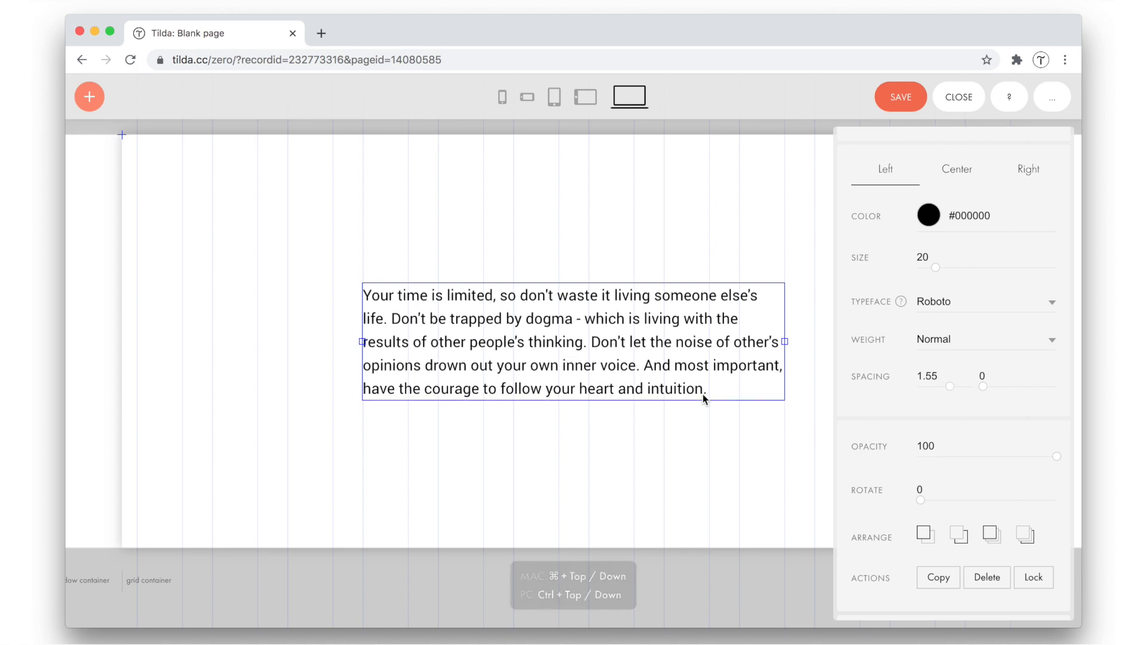
Step: Try a letter spacing of 0.5 on the quote and reset it to 0
{"action": "key", "text": "super+Right"}
{"action": "key", "text": "super+Left"}
{"action": "key", "text": "super+Left"}
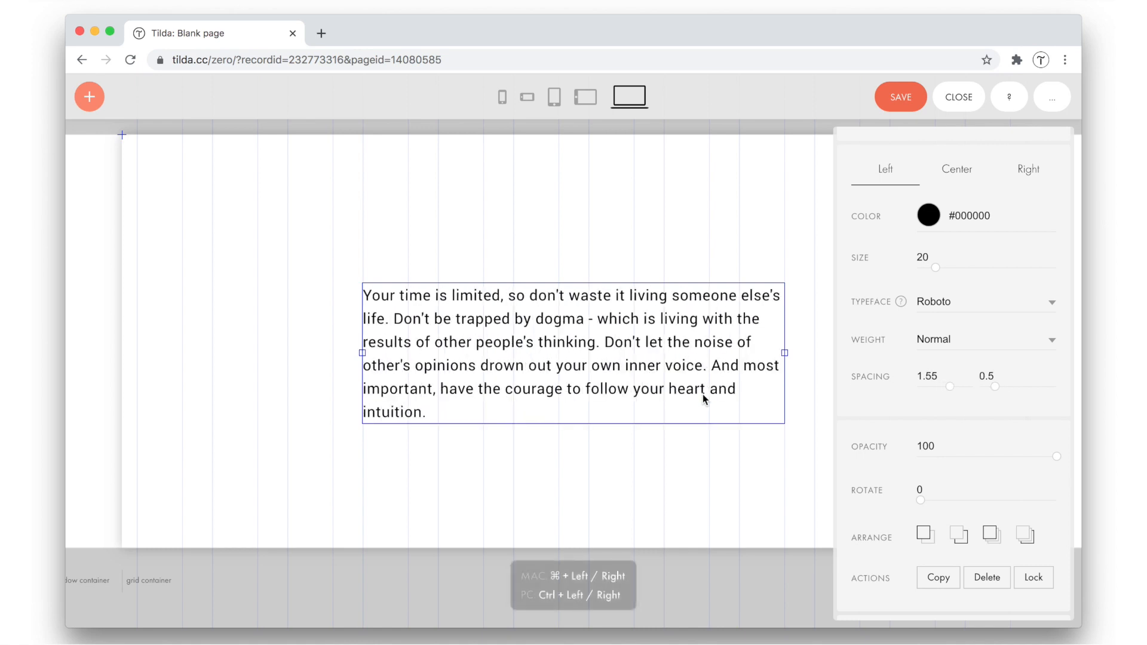
Step: Duplicate the quote text box slightly below the original and delete the copy
{"action": "scroll", "coordinate": [703, 399], "scroll_direction": "right", "scroll_amount": 2}
{"action": "scroll", "coordinate": [703, 394], "scroll_direction": "right", "scroll_amount": 2}
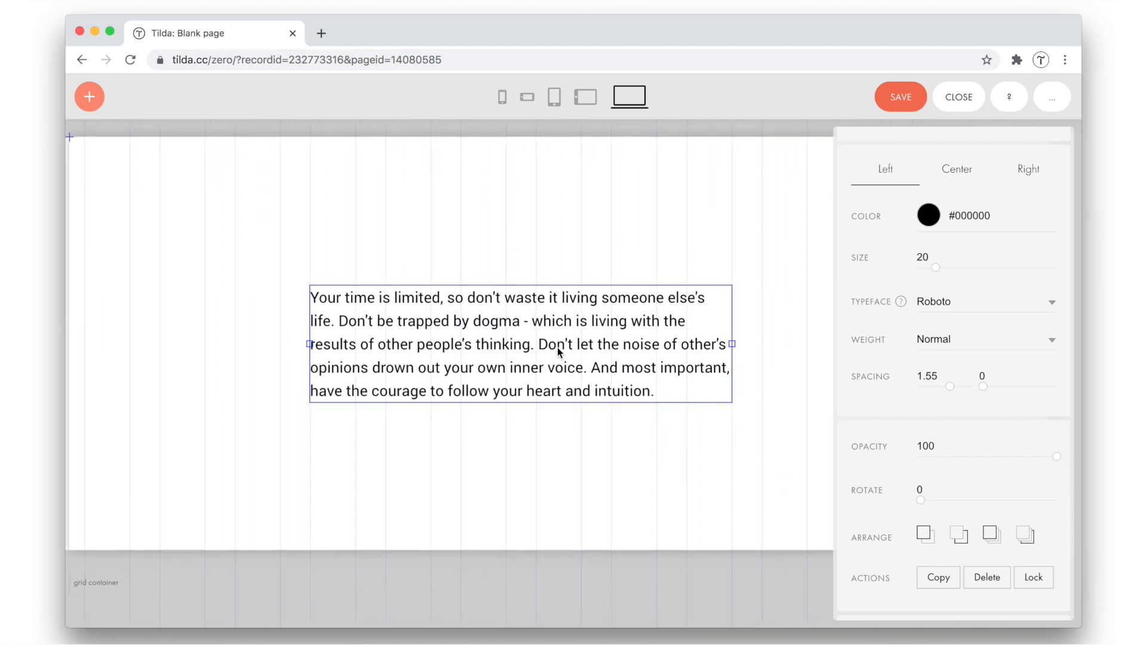
{"action": "left_click_drag", "start_coordinate": [557, 352], "coordinate": [581, 417]}
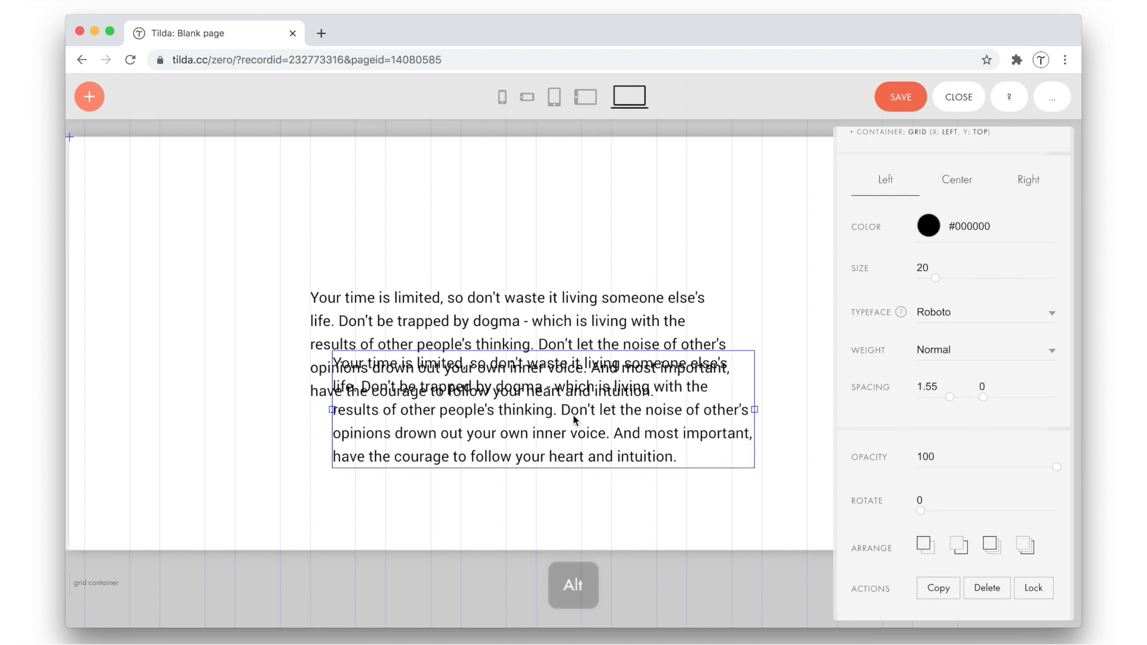
{"action": "key", "text": "Delete"}
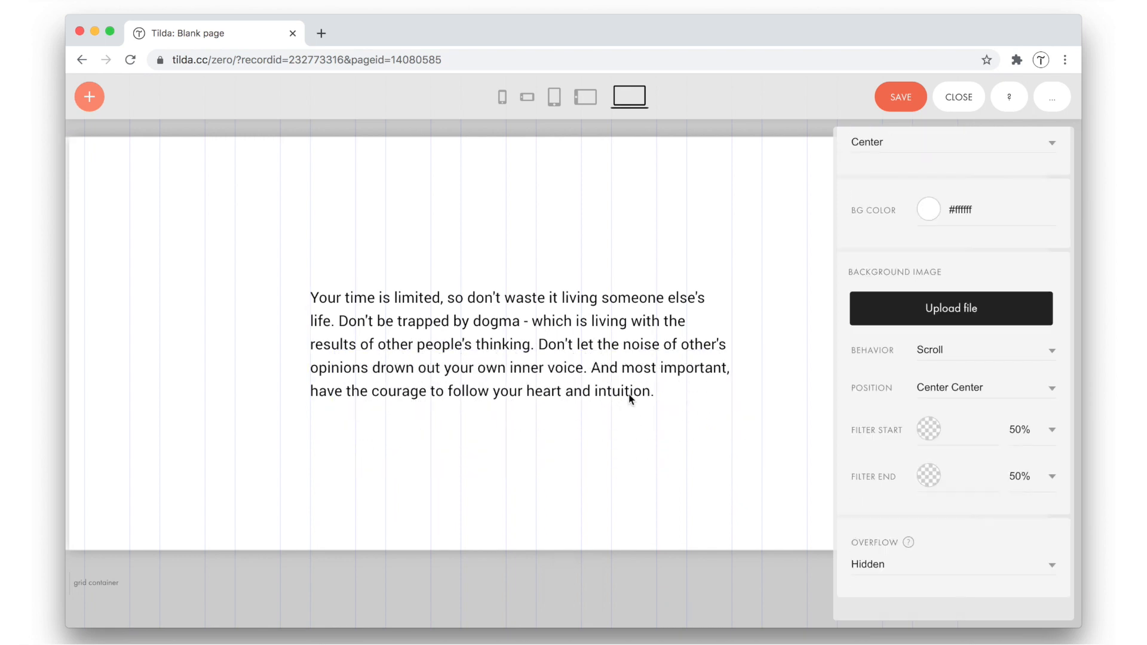
Step: Try 10 and 50 percent opacity on the quote text box and restore it to 100
{"action": "left_click", "coordinate": [628, 376]}
{"action": "scroll", "coordinate": [883, 358], "scroll_direction": "down", "scroll_amount": 6}
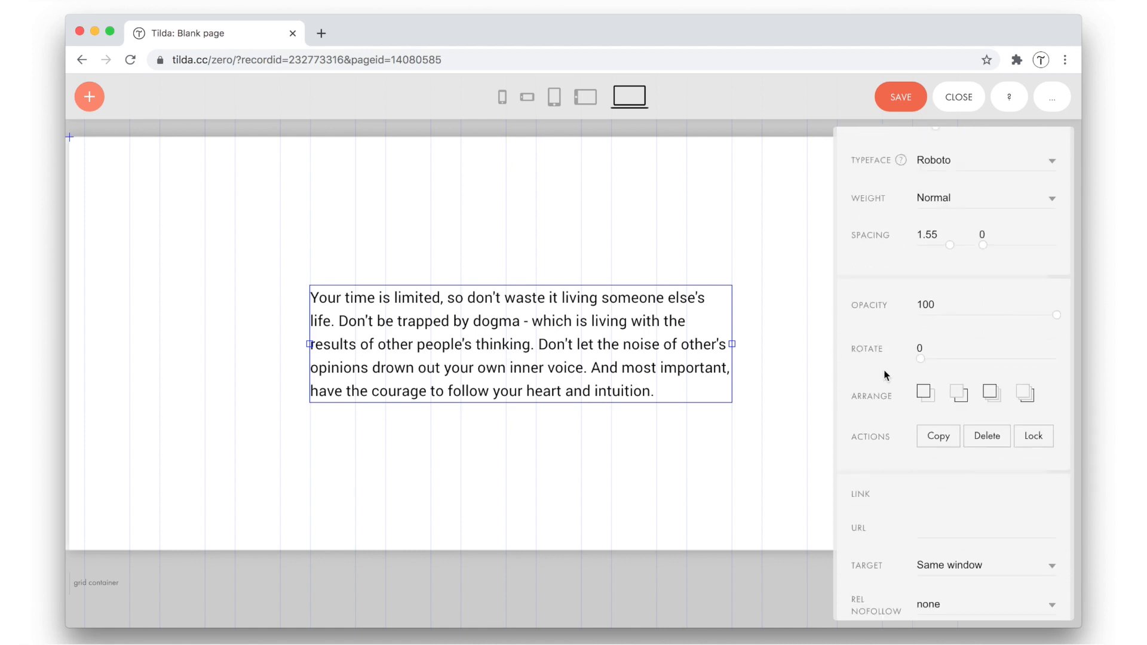
{"action": "scroll", "coordinate": [884, 375], "scroll_direction": "down", "scroll_amount": 2}
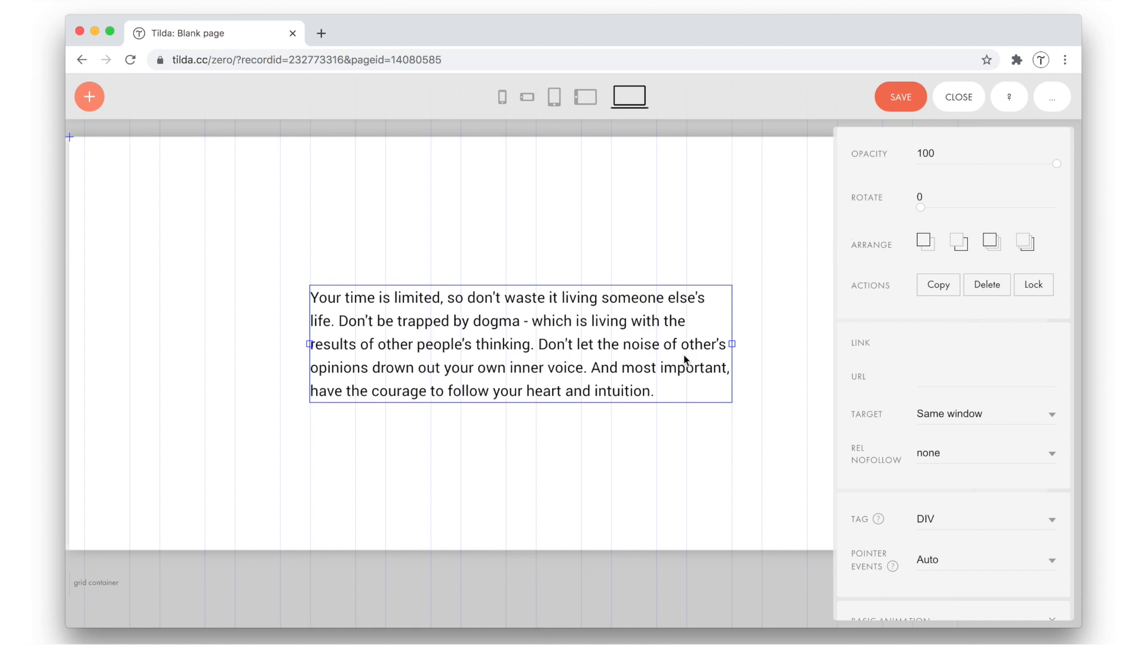
{"action": "key", "text": "1"}
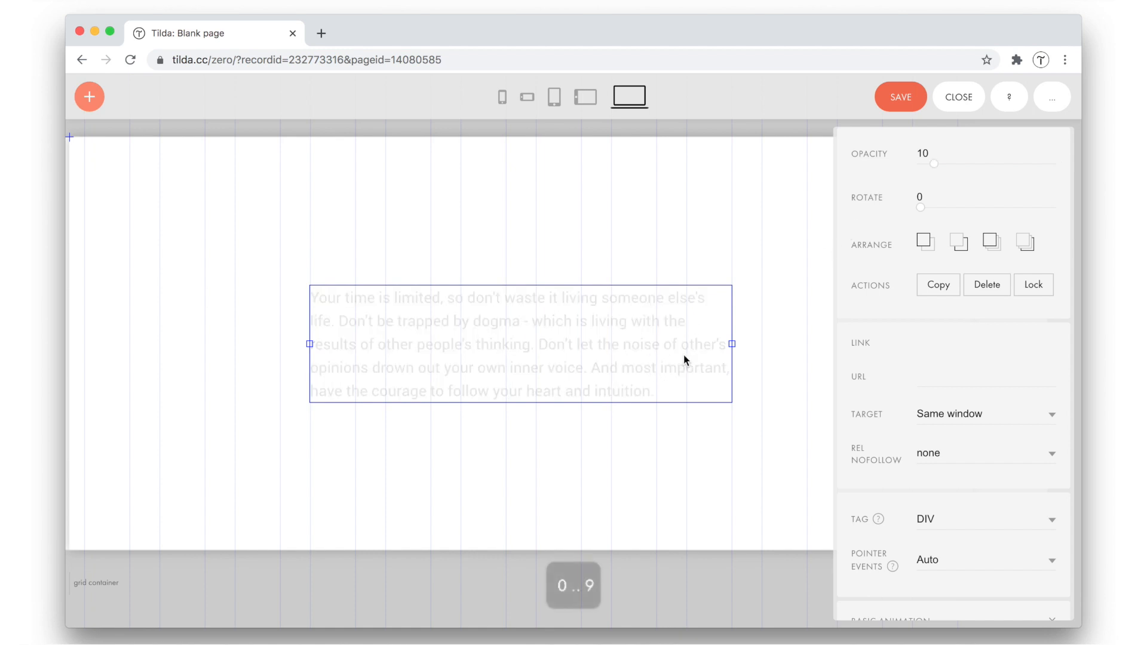
{"action": "key", "text": "5"}
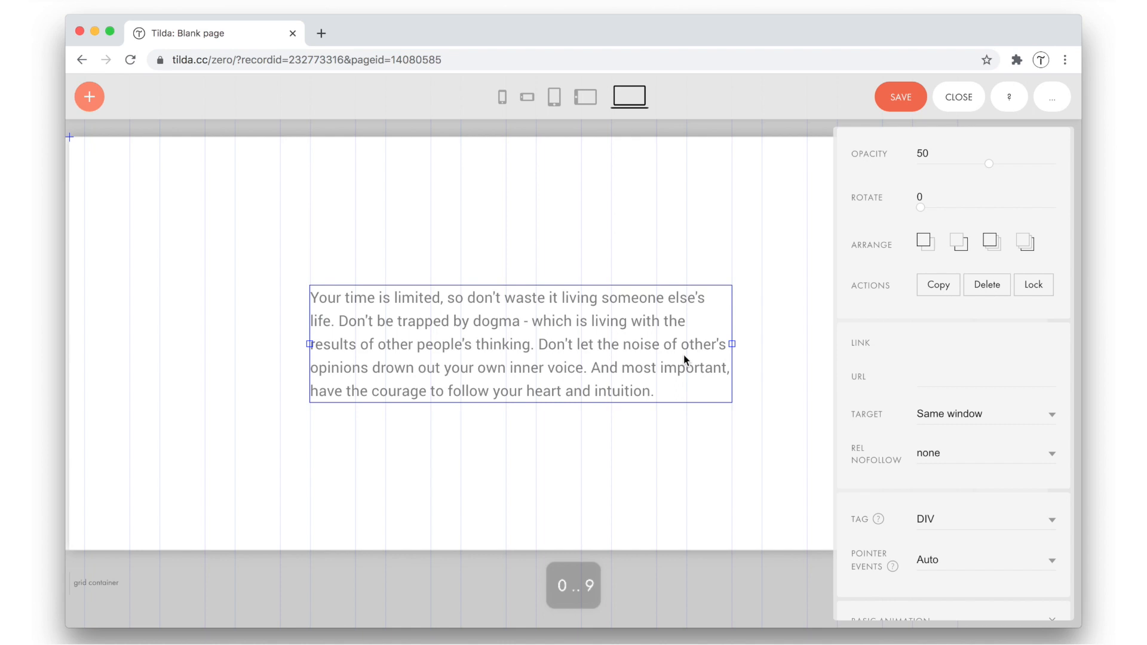
{"action": "key", "text": "0"}
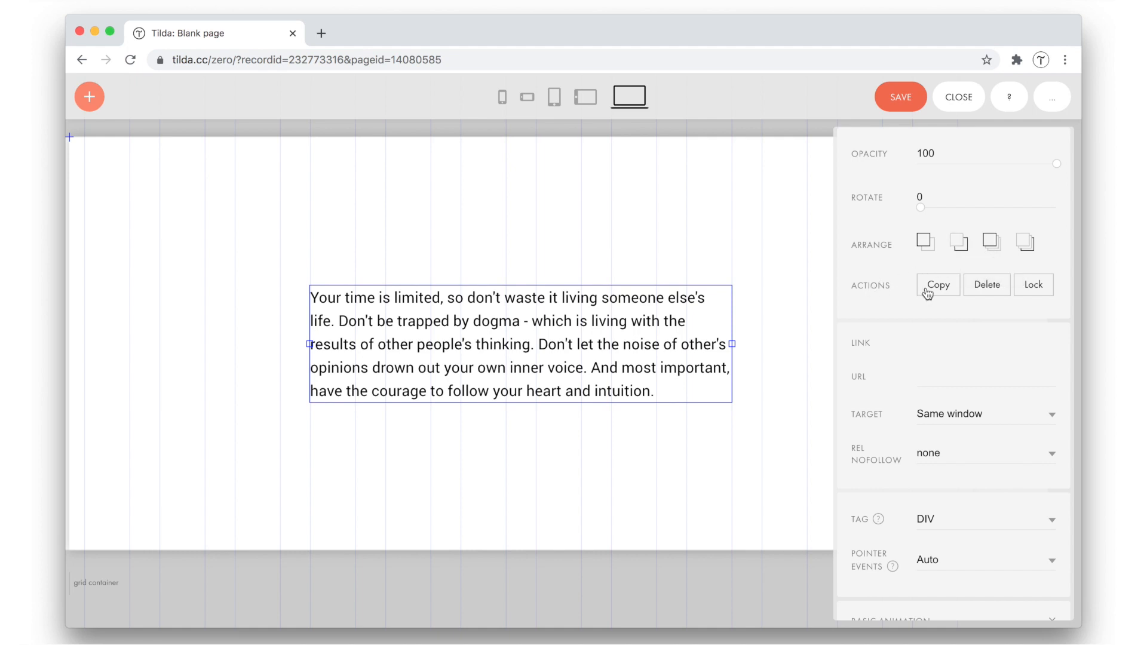
Step: Lock the quote text box, try selecting it on the canvas, and unlock it again
{"action": "left_click", "coordinate": [1031, 294]}
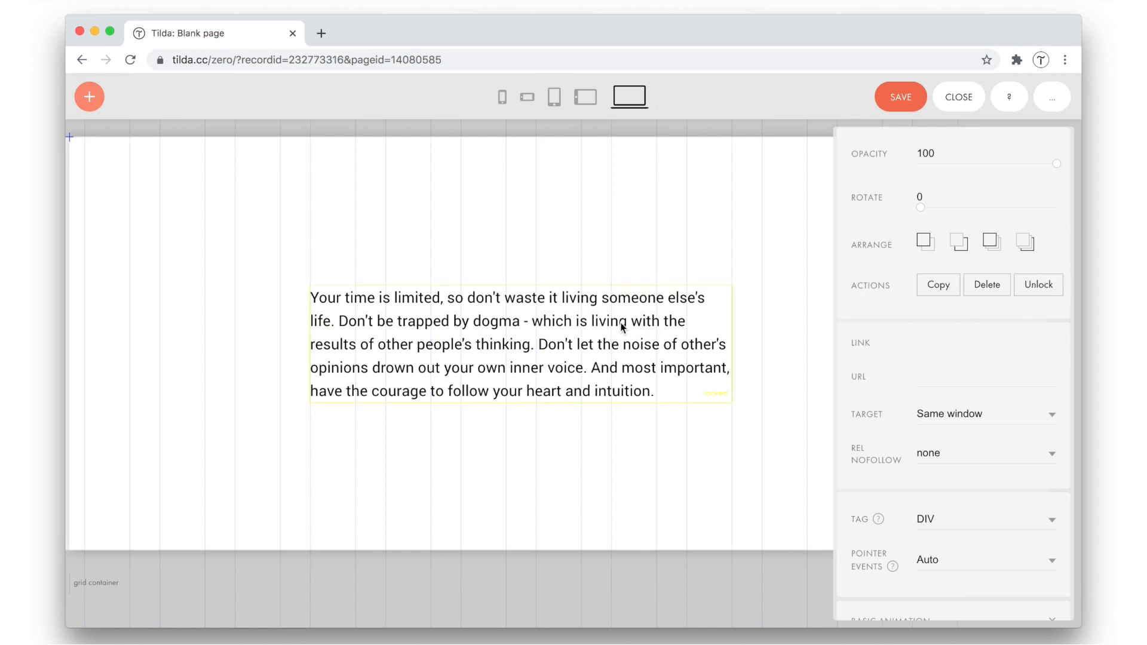
{"action": "left_click", "coordinate": [531, 293]}
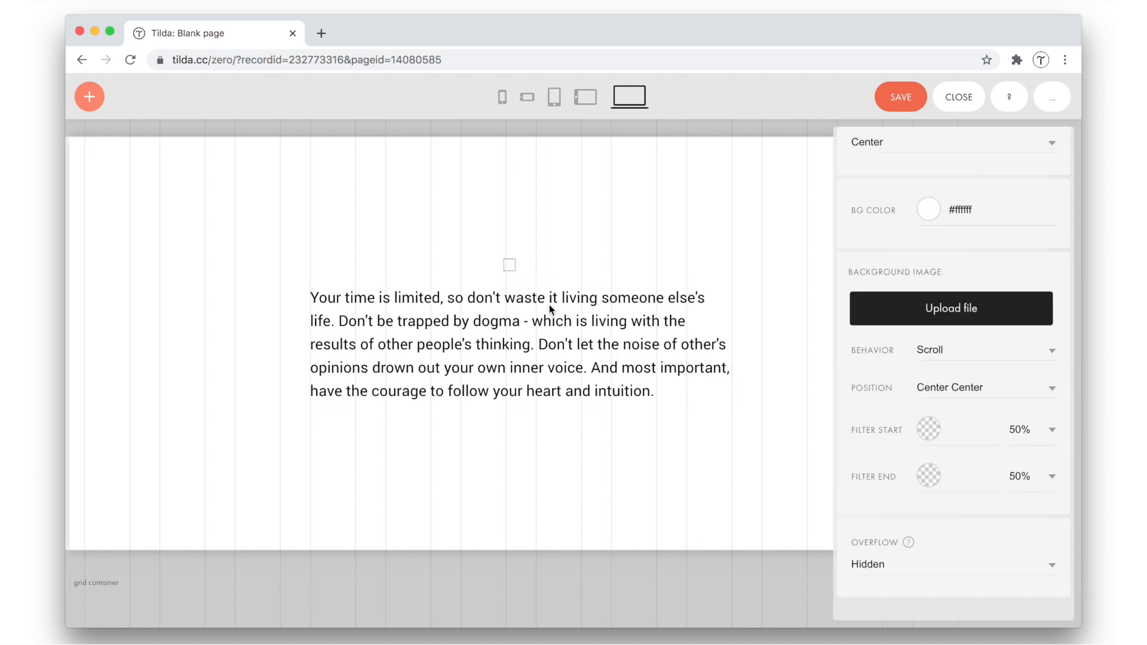
{"action": "left_click", "coordinate": [605, 350]}
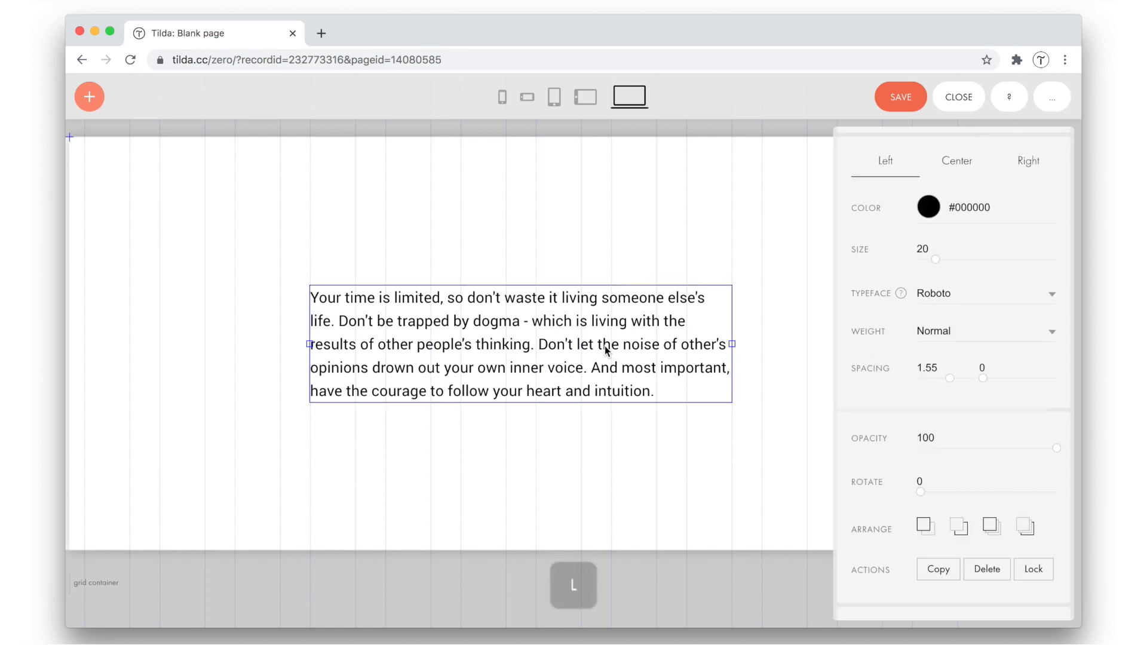
{"action": "key", "text": "l"}
{"action": "key", "text": "l"}
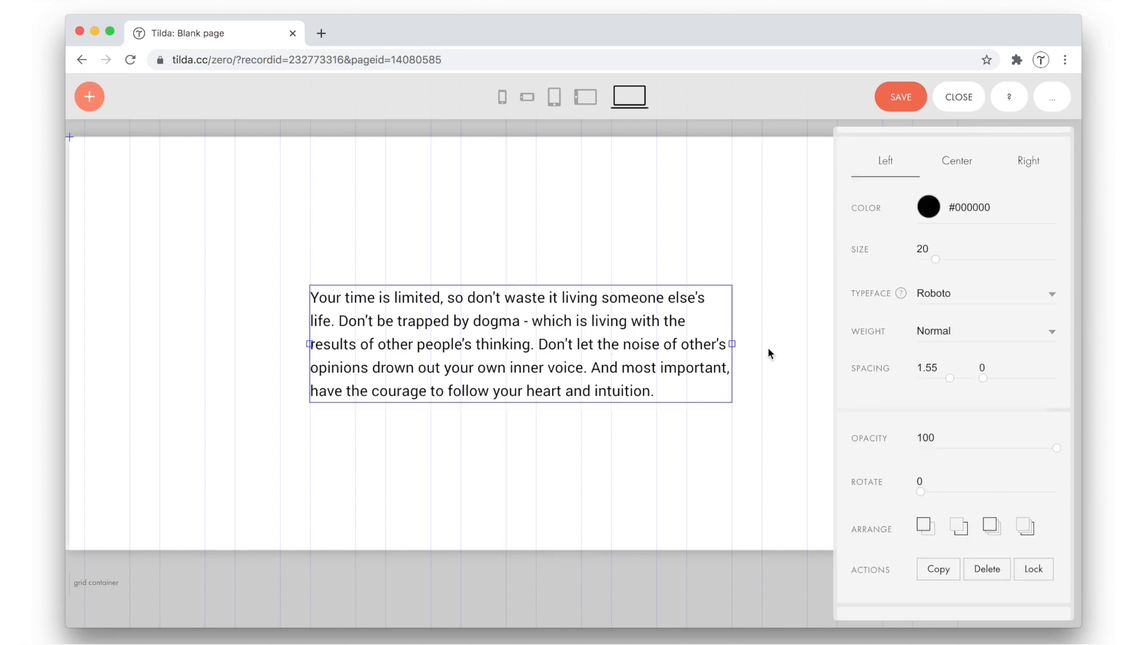
Step: Examine the quote's link target, nofollow and HTML tag options, keeping Same window, none and DIV
{"action": "scroll", "coordinate": [860, 365], "scroll_direction": "down", "scroll_amount": 5}
{"action": "scroll", "coordinate": [861, 366], "scroll_direction": "down", "scroll_amount": 3}
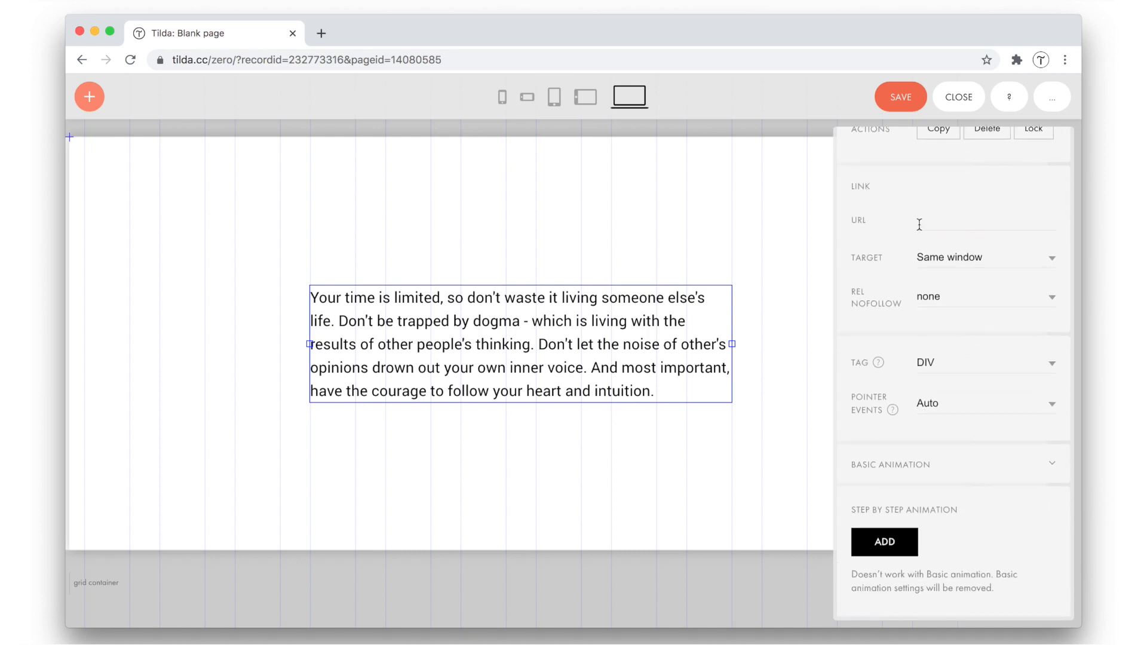
{"action": "left_click", "coordinate": [934, 259]}
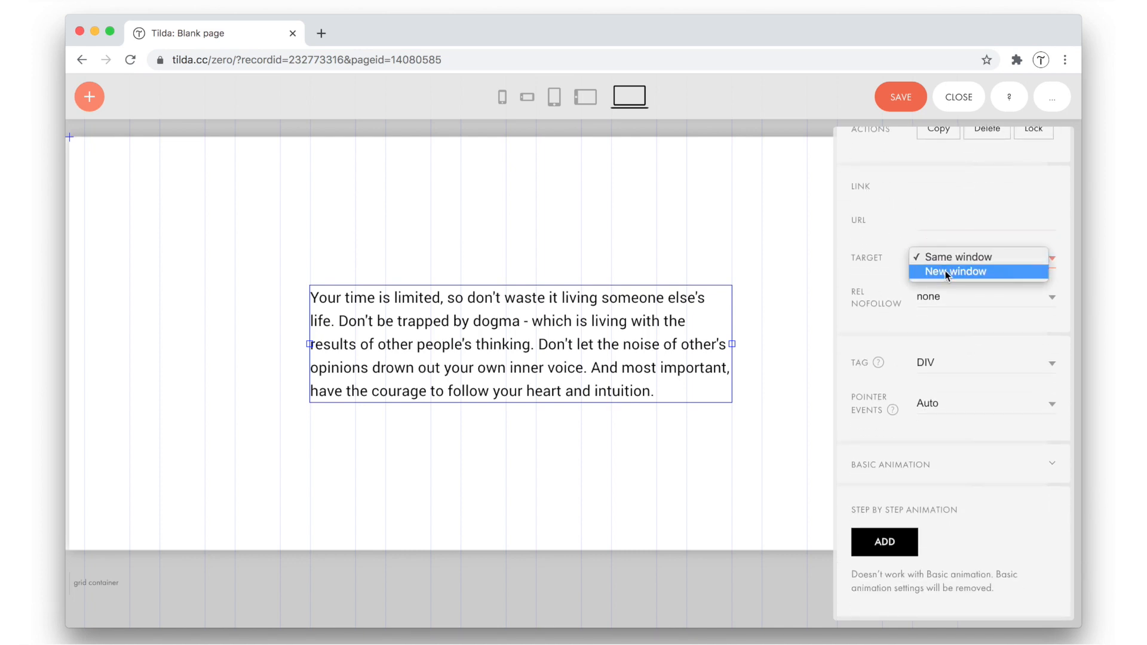
{"action": "left_click", "coordinate": [896, 265]}
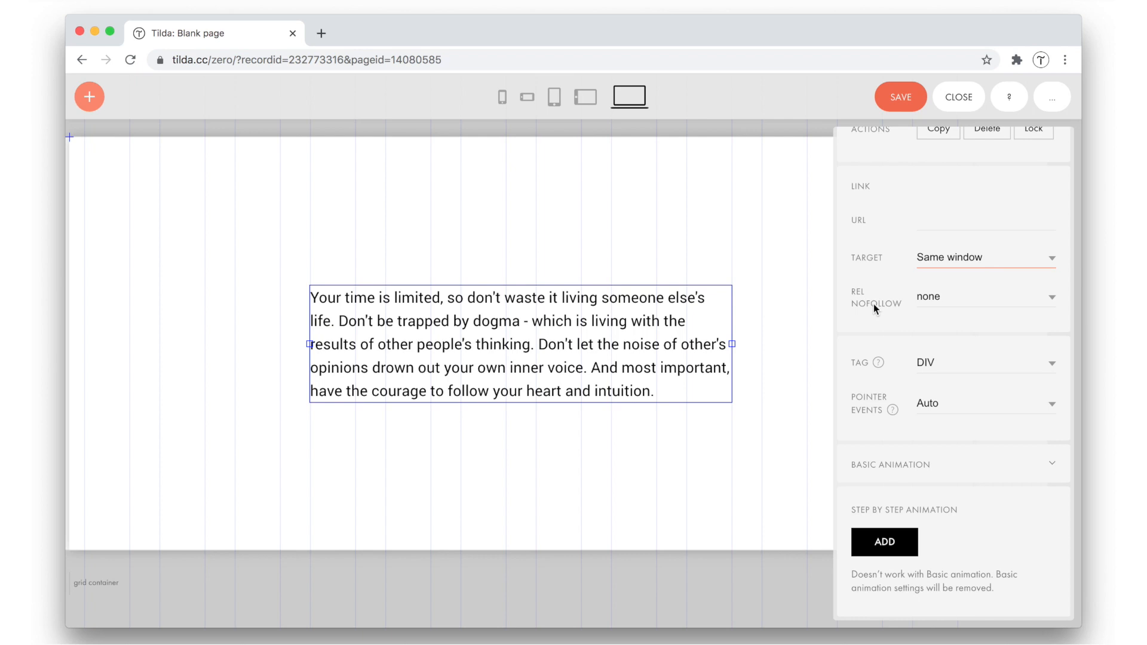
{"action": "left_click", "coordinate": [927, 302]}
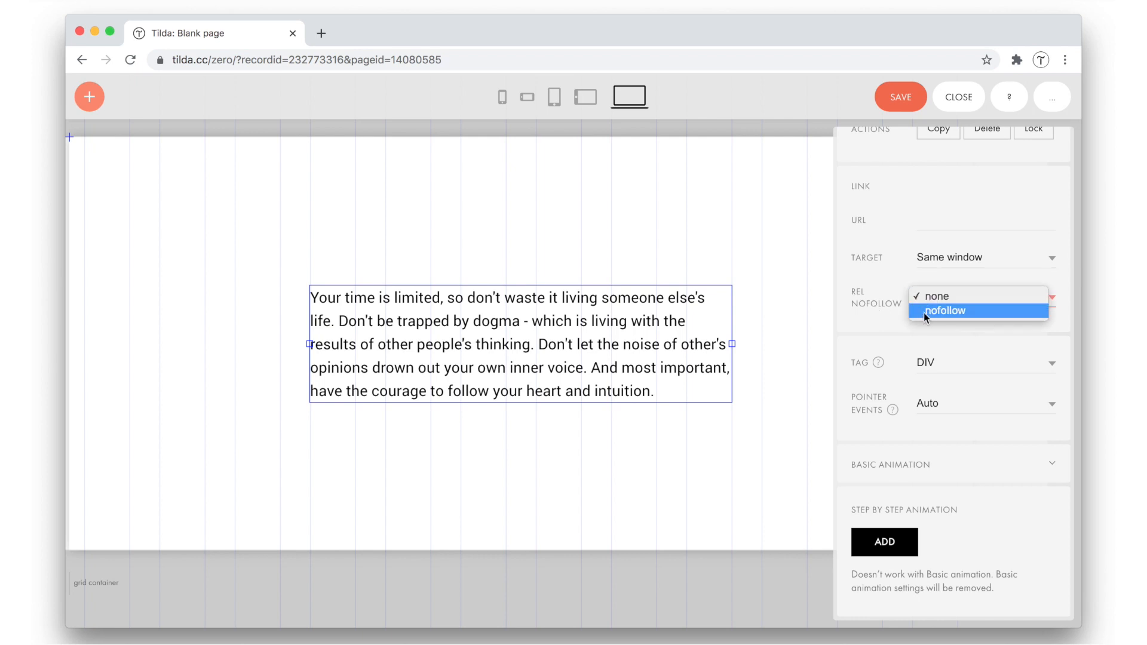
{"action": "left_click", "coordinate": [898, 296]}
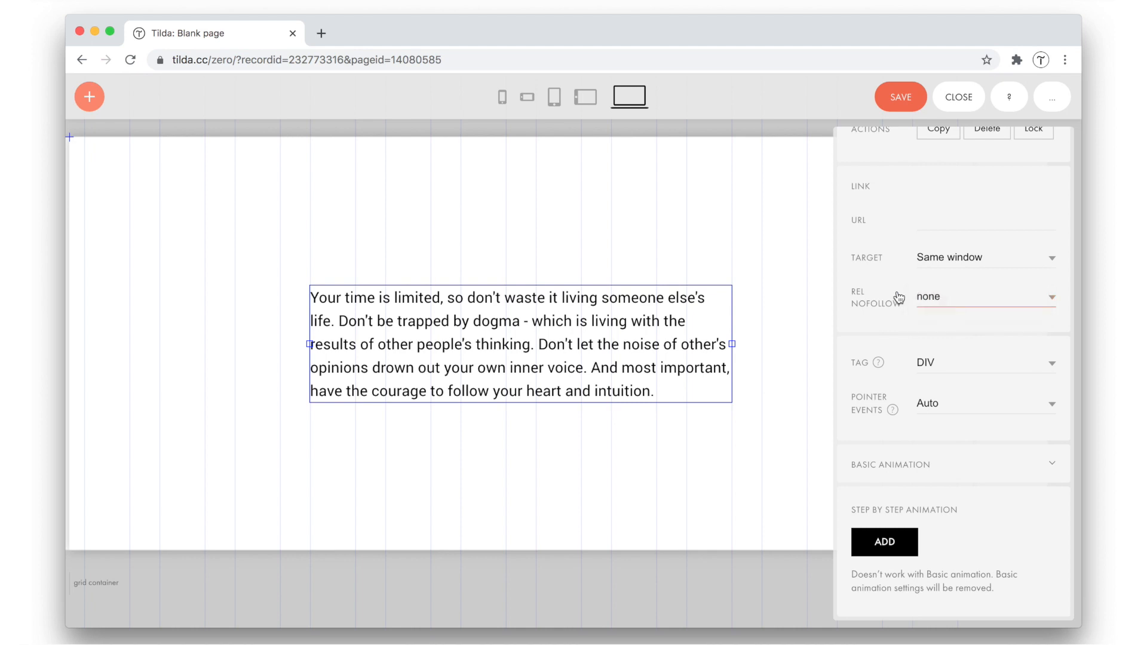
{"action": "left_click", "coordinate": [932, 363]}
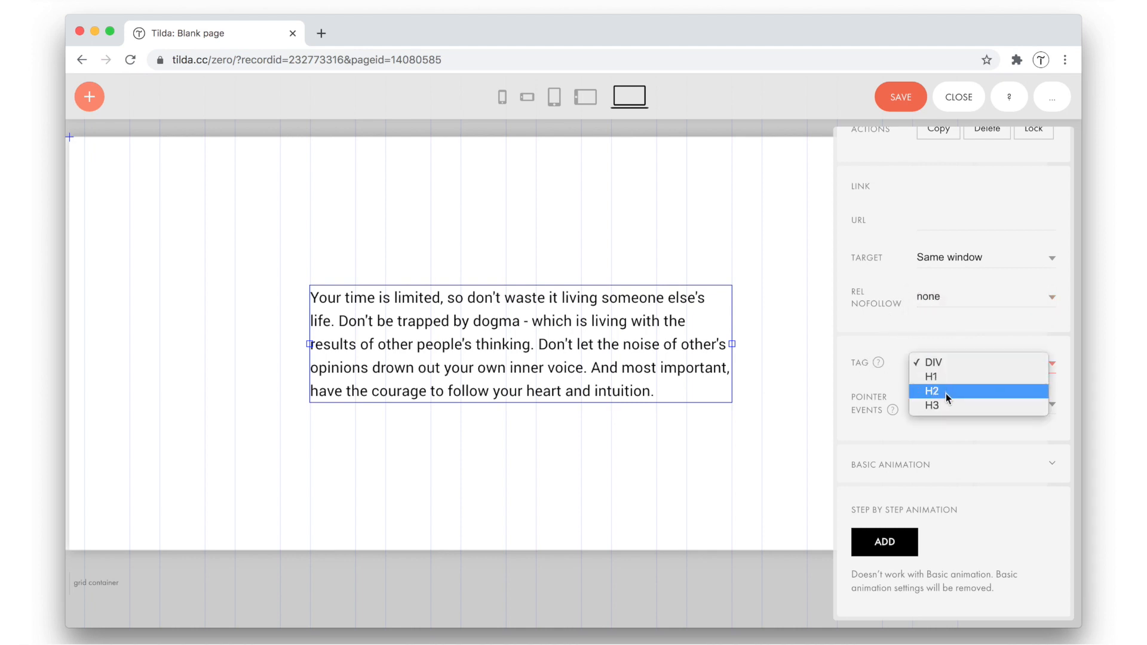
{"action": "left_click", "coordinate": [938, 362]}
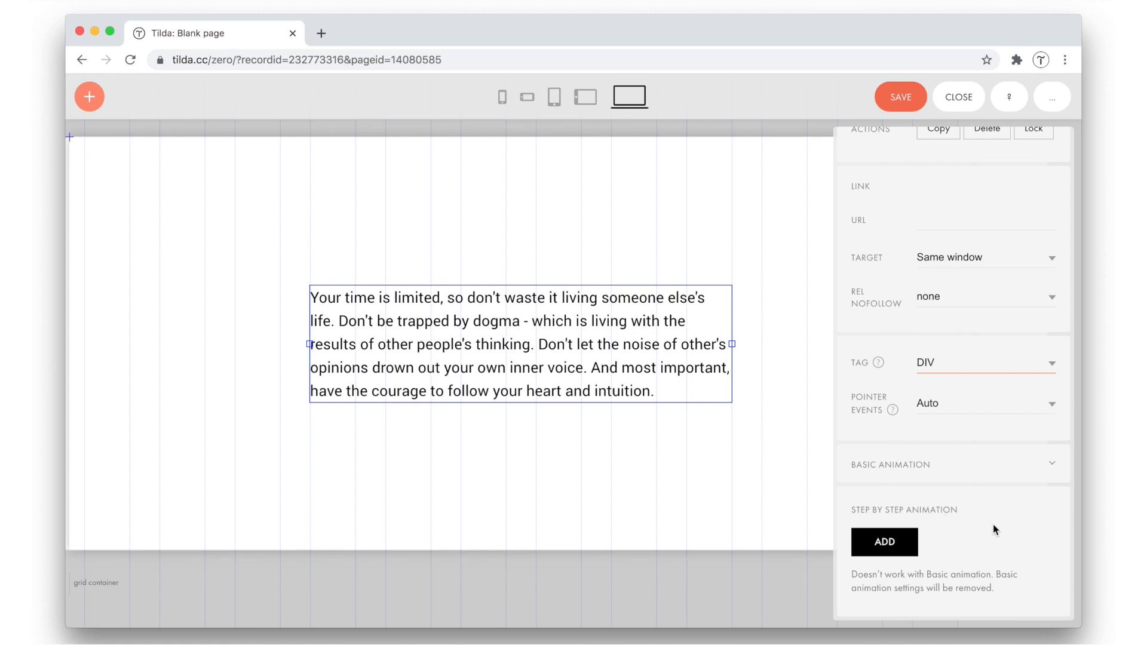
Step: Apply the Zoom In basic animation to the quote, review its settings, and set the animation back to None
{"action": "left_click", "coordinate": [906, 470]}
{"action": "scroll", "coordinate": [906, 471], "scroll_direction": "down", "scroll_amount": 3}
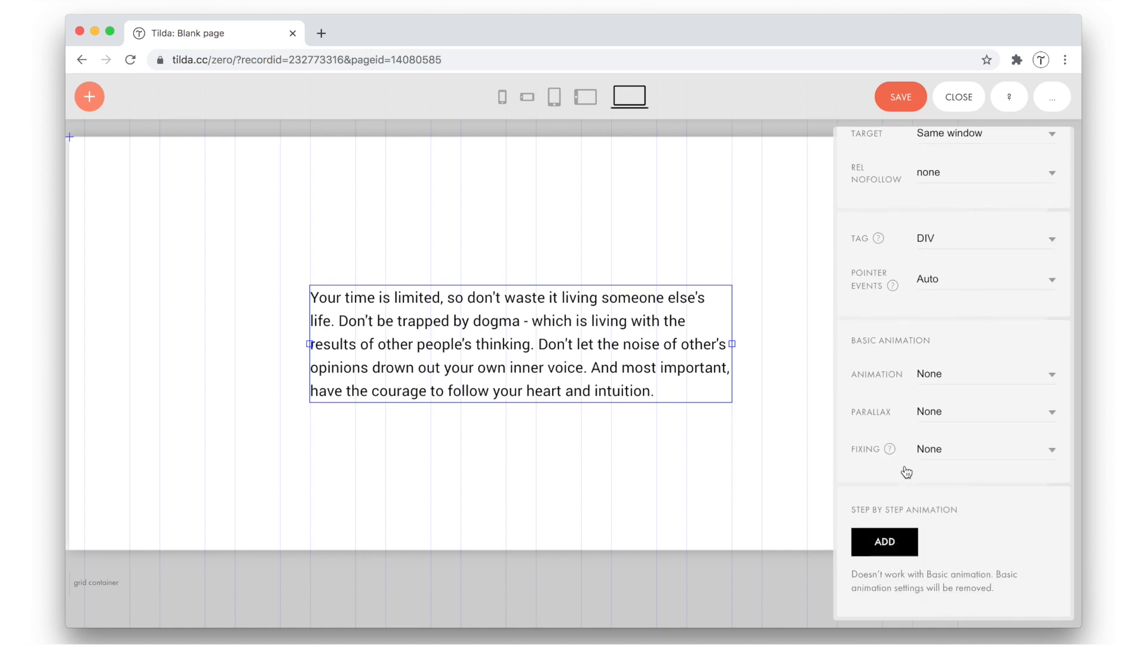
{"action": "left_click", "coordinate": [914, 377]}
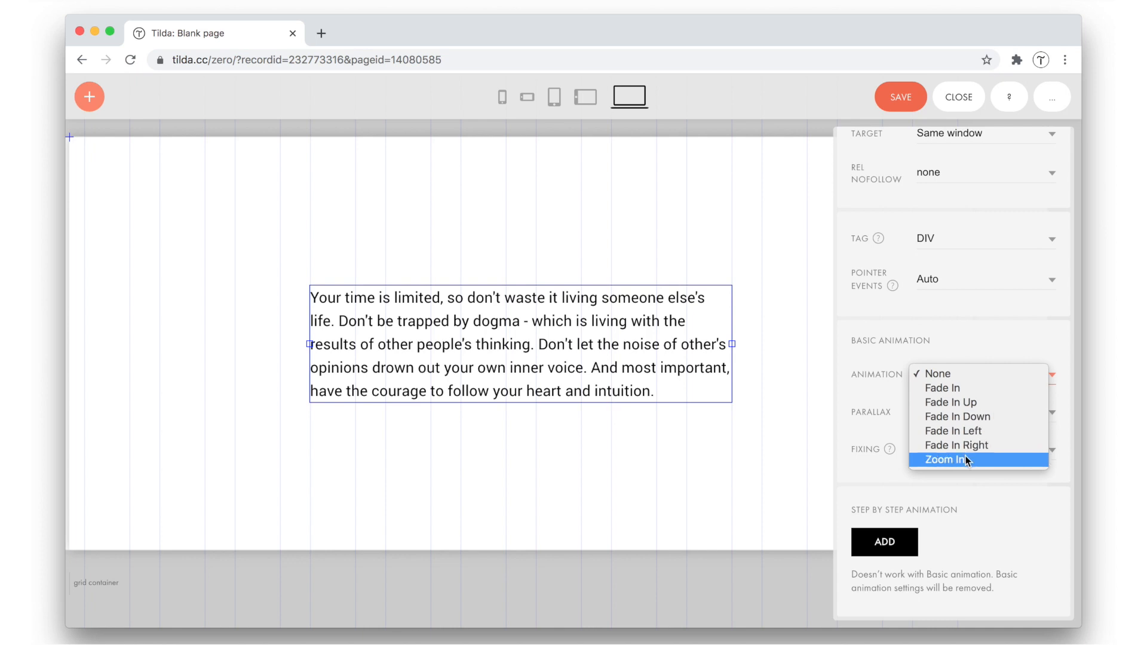
{"action": "left_click", "coordinate": [945, 459]}
{"action": "scroll", "coordinate": [967, 462], "scroll_direction": "down", "scroll_amount": 2}
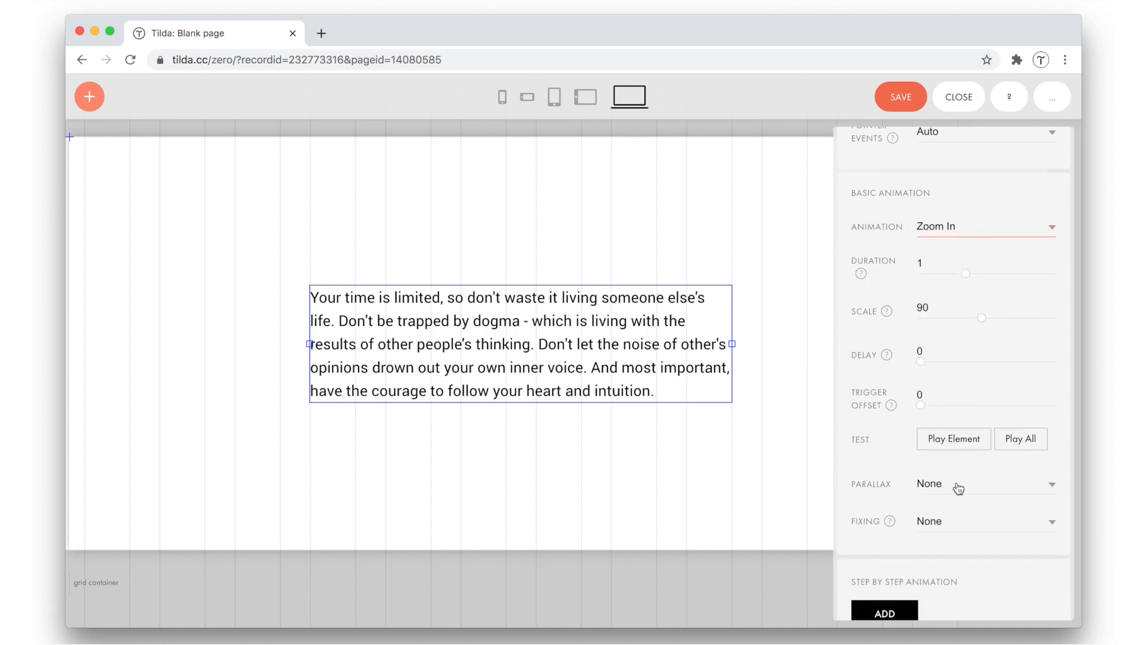
{"action": "scroll", "coordinate": [935, 247], "scroll_direction": "down", "scroll_amount": 1}
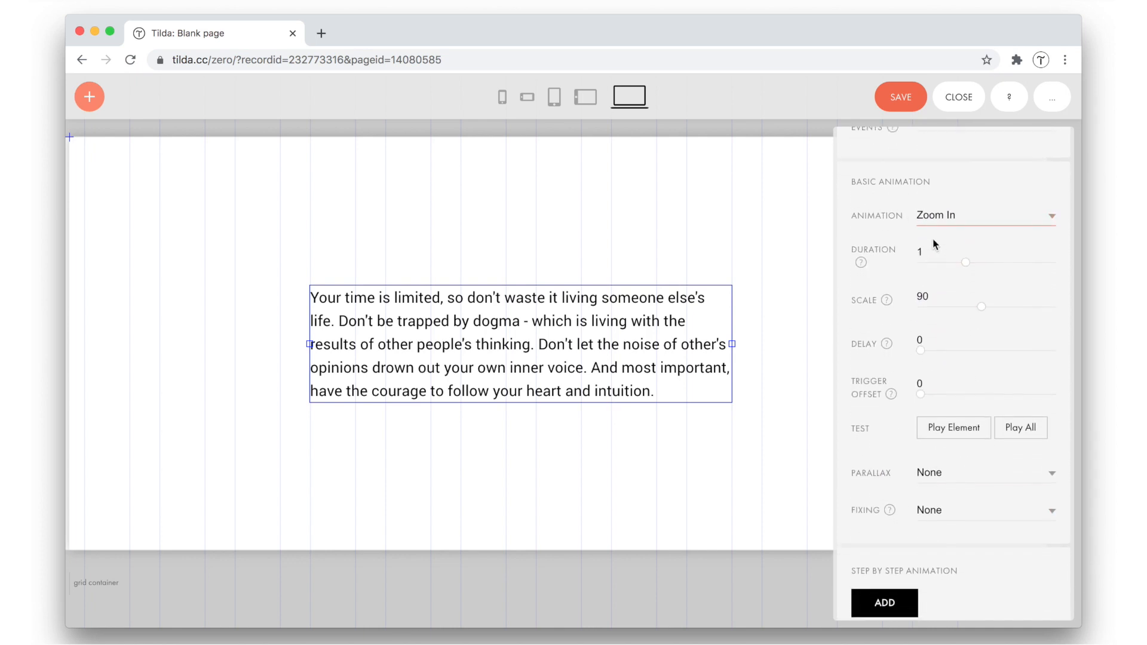
{"action": "left_click", "coordinate": [936, 199]}
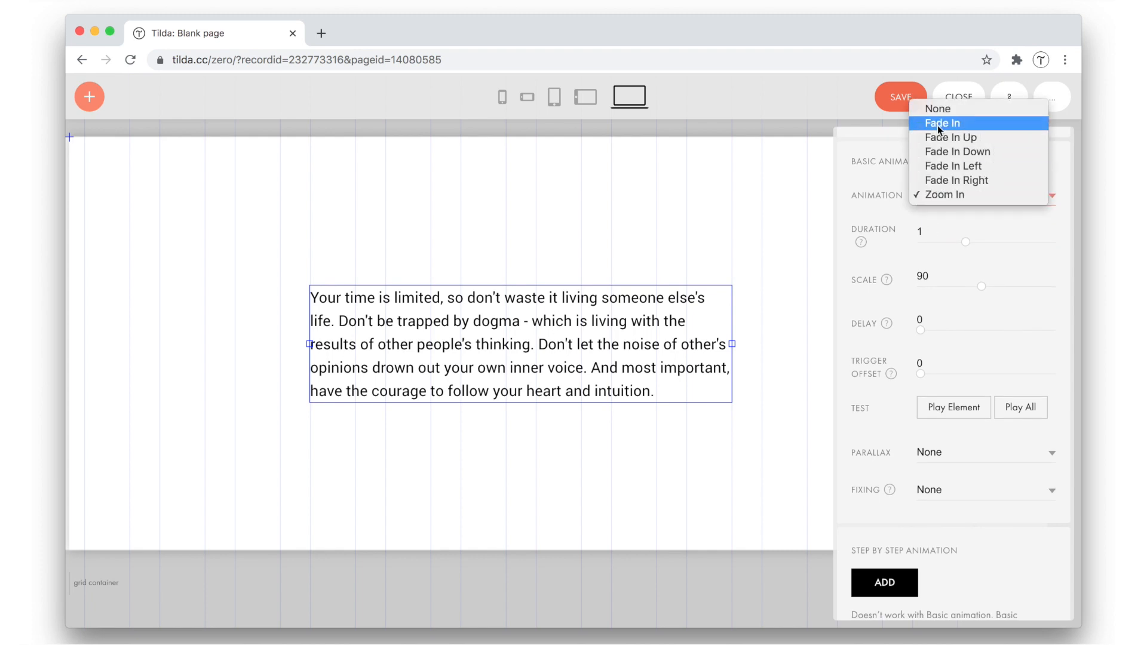
{"action": "left_click", "coordinate": [935, 108]}
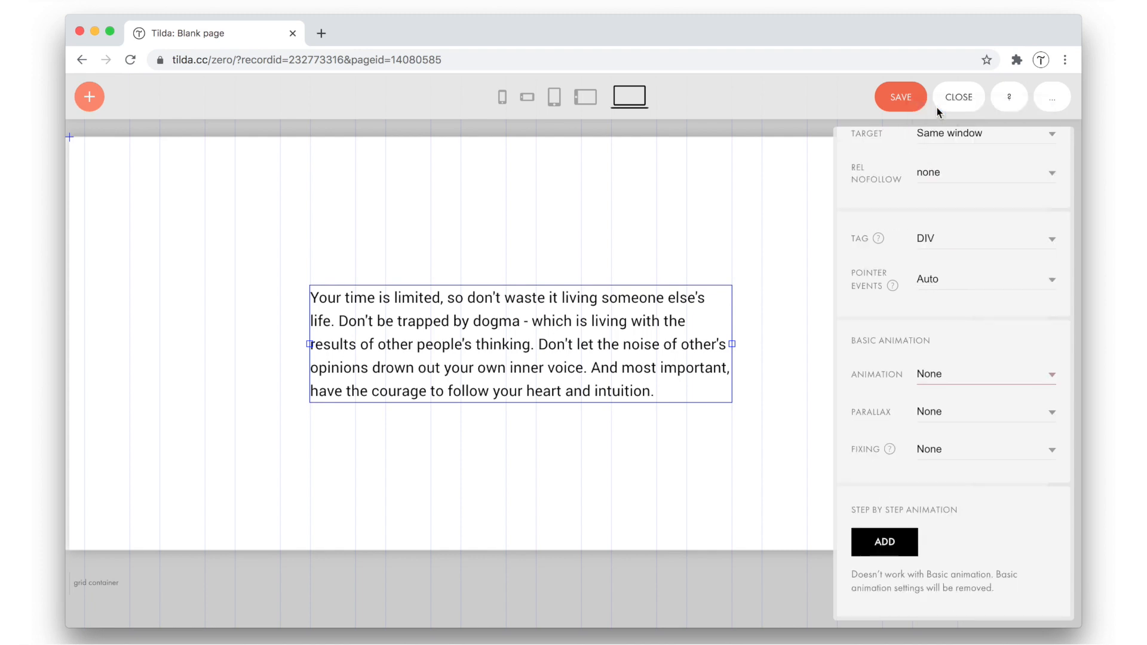
Step: Add a step-by-step animation to the quote with the on Click event, add one animation step, and review its properties
{"action": "left_click", "coordinate": [883, 340]}
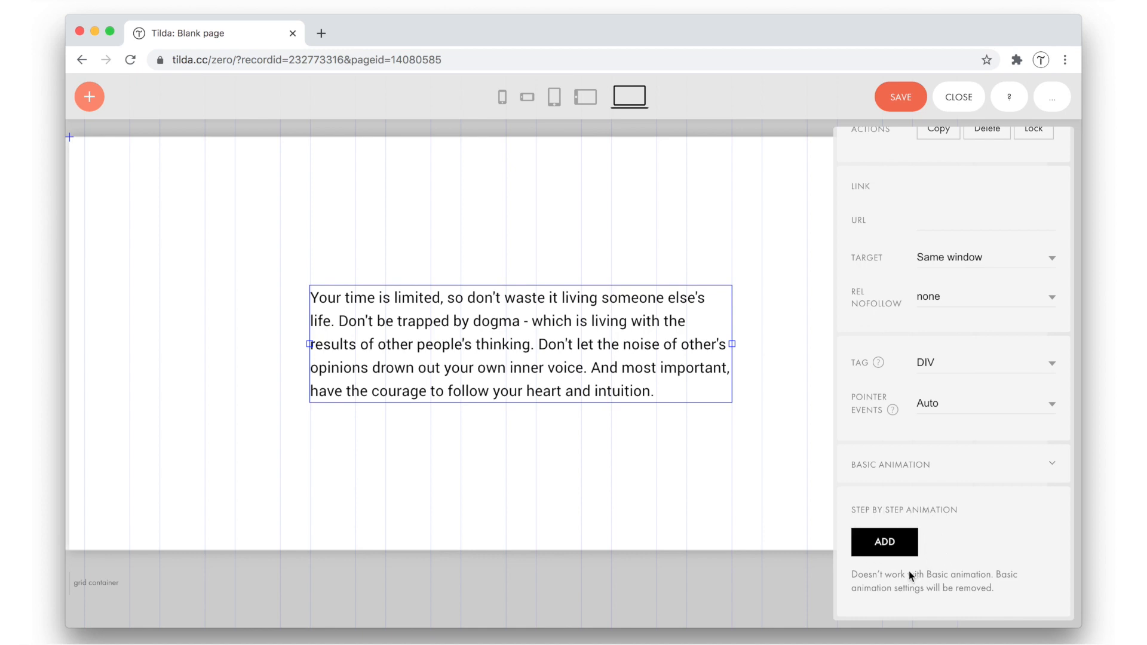
{"action": "left_click", "coordinate": [900, 547]}
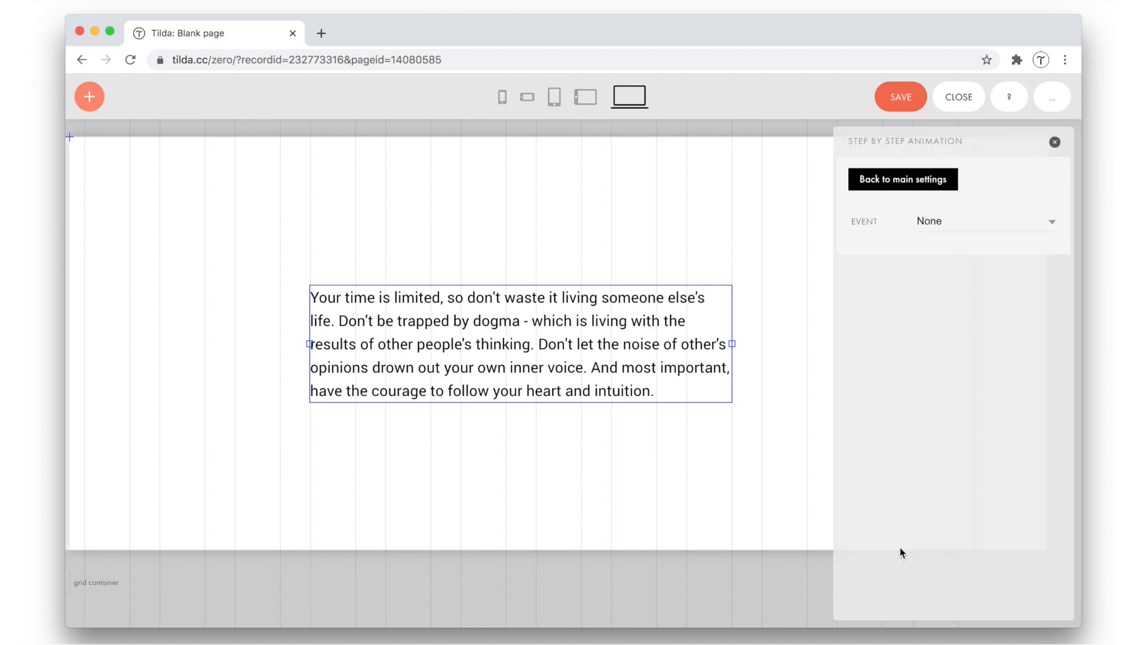
{"action": "left_click", "coordinate": [949, 225]}
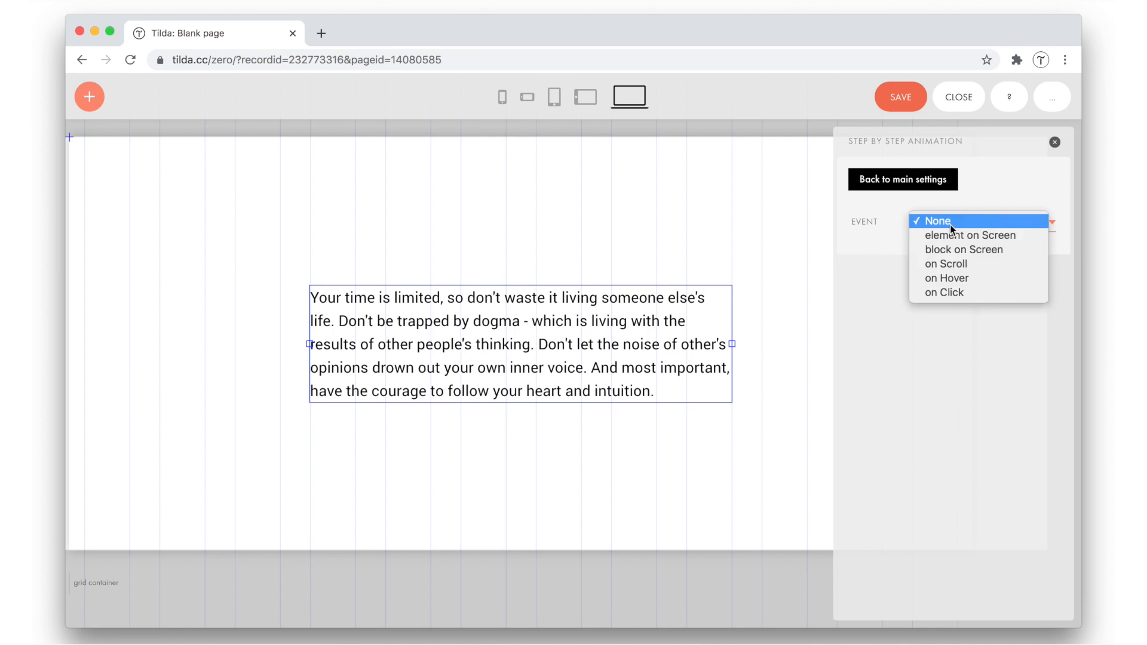
{"action": "left_click", "coordinate": [970, 291]}
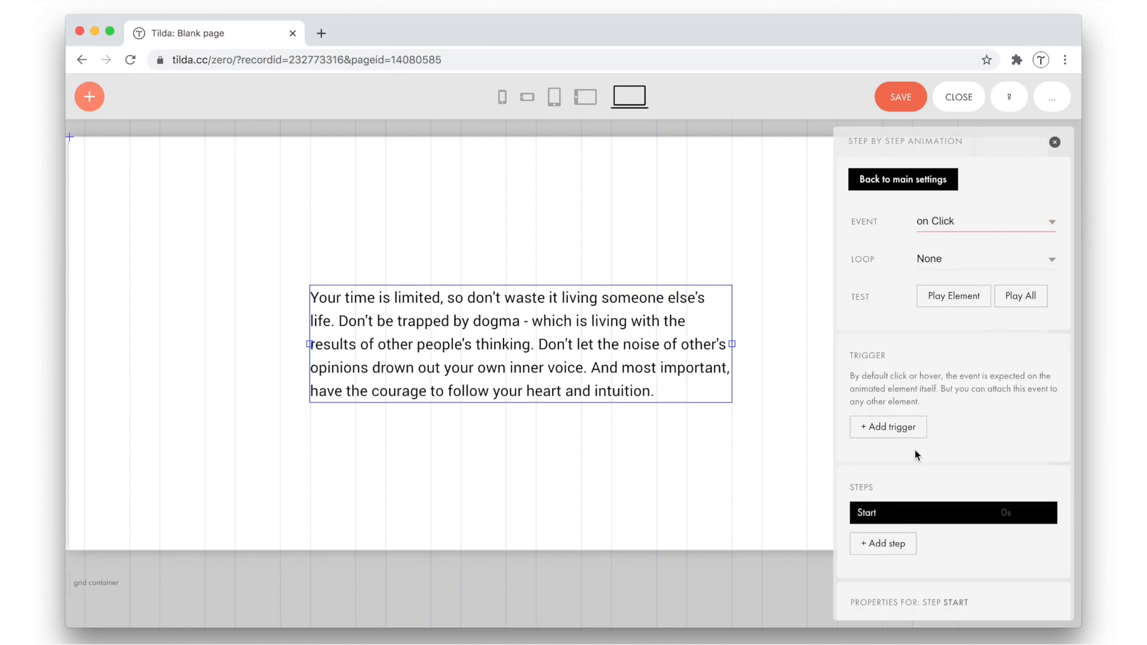
{"action": "left_click", "coordinate": [902, 533]}
{"action": "scroll", "coordinate": [899, 537], "scroll_direction": "down", "scroll_amount": 5}
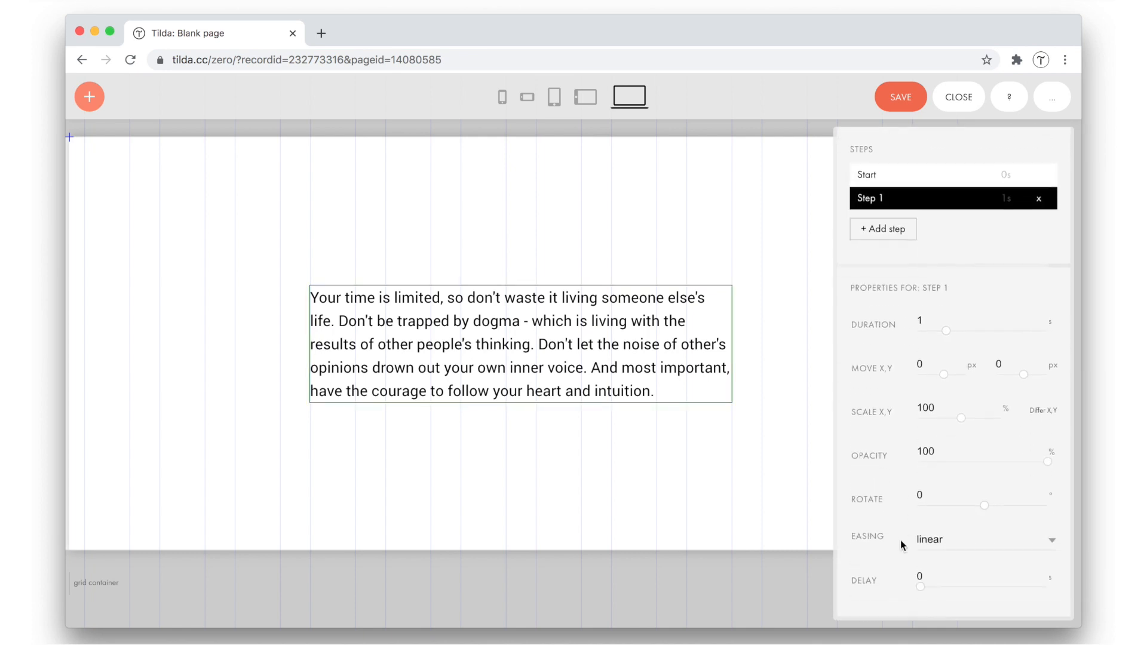
{"action": "scroll", "coordinate": [885, 554], "scroll_direction": "up", "scroll_amount": 5}
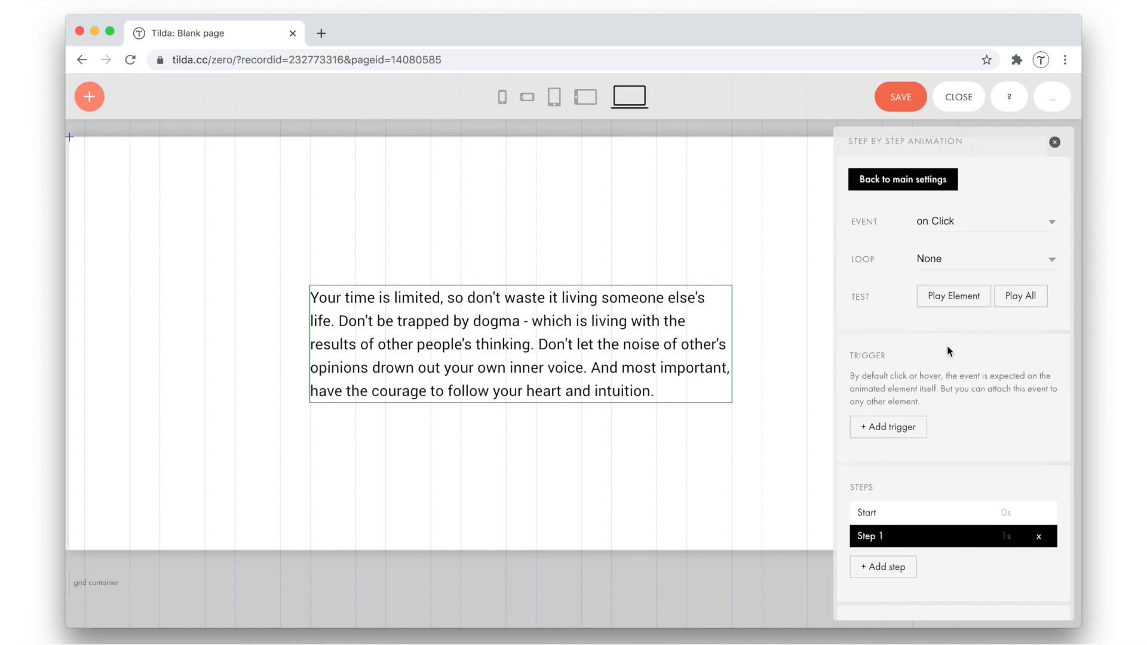
Step: Return to the quote's main settings, remove its step-by-step animation, and deselect the text box
{"action": "left_click", "coordinate": [917, 187]}
{"action": "scroll", "coordinate": [926, 406], "scroll_direction": "down", "scroll_amount": 10}
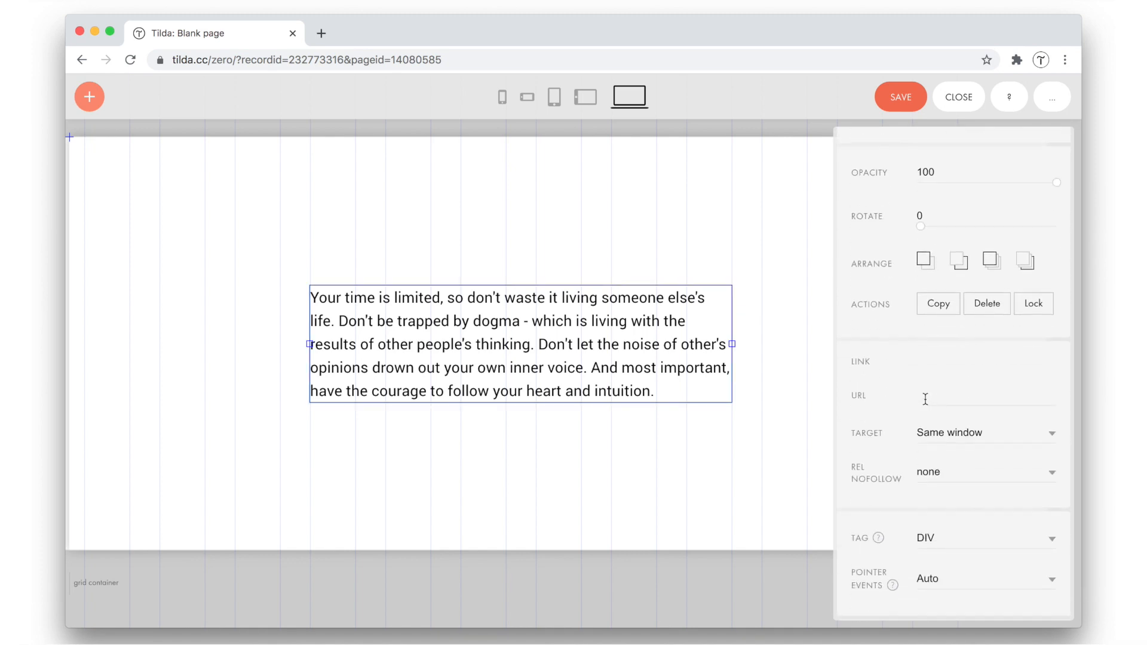
{"action": "left_click", "coordinate": [936, 515]}
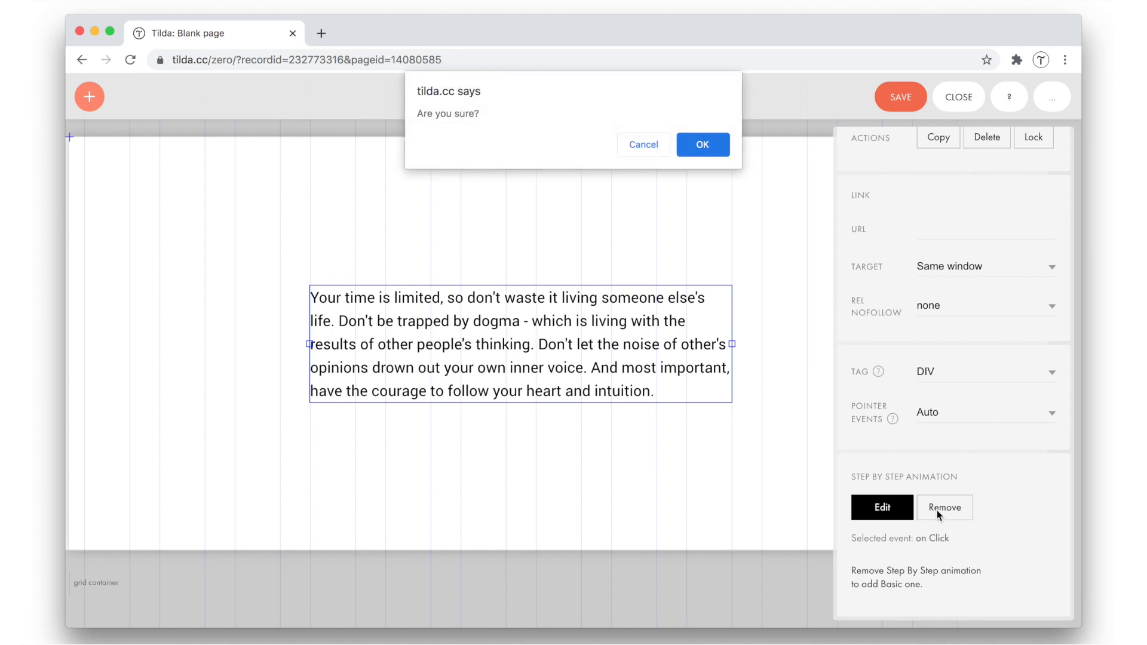
{"action": "key", "text": "Return"}
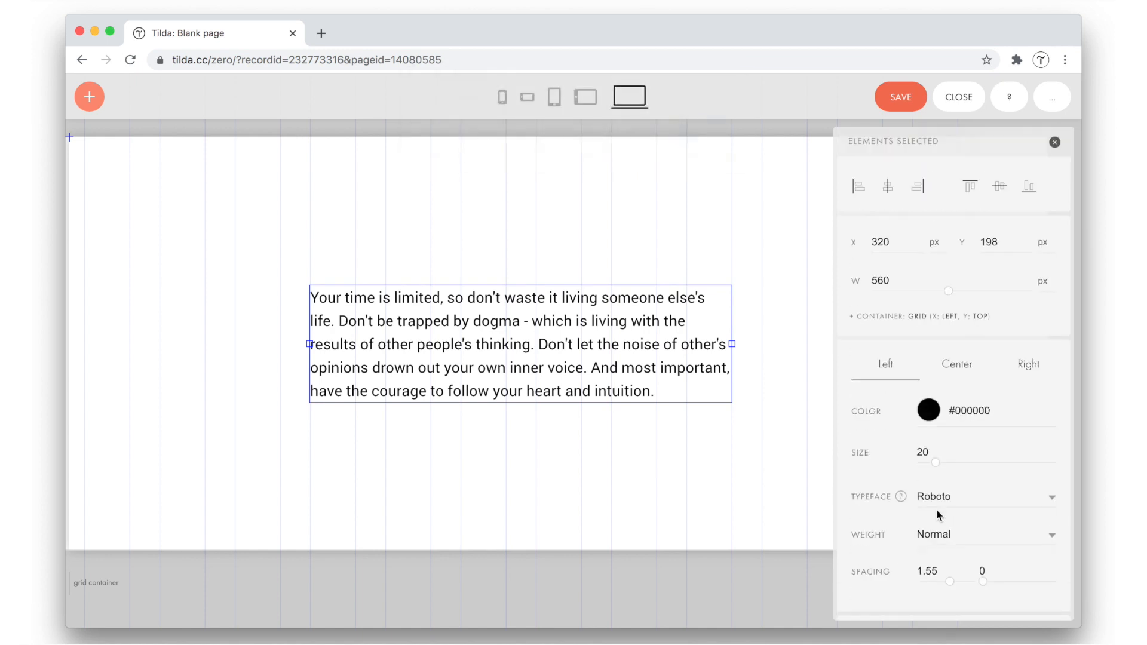
{"action": "left_click", "coordinate": [1055, 141]}
{"action": "left_click", "coordinate": [661, 237]}
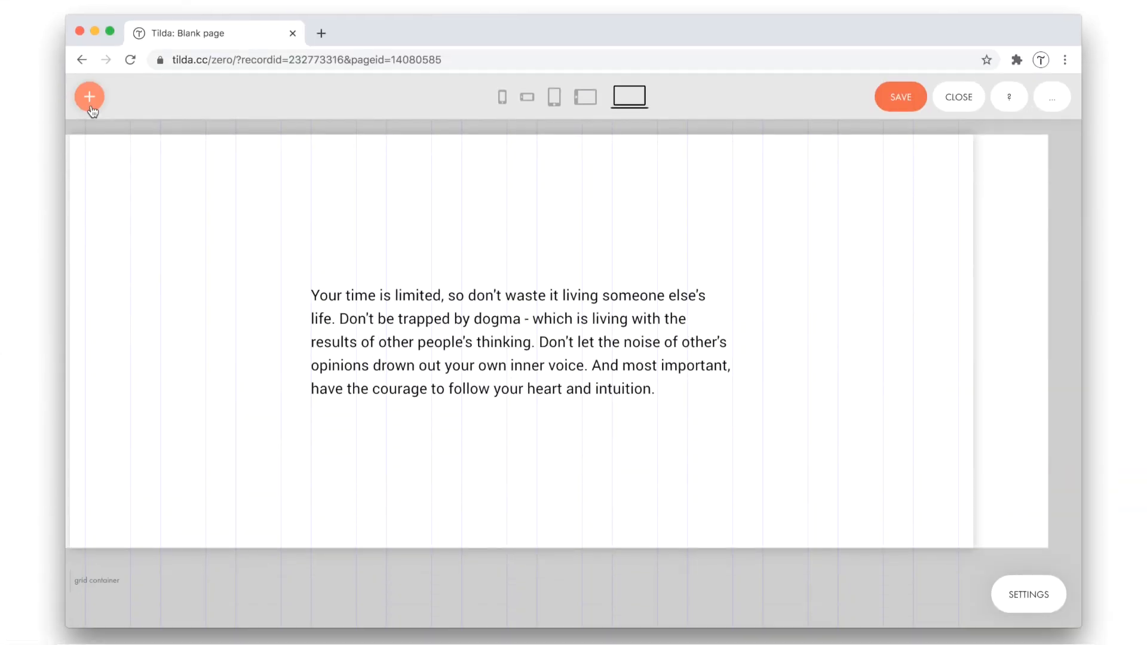
Step: Add an image element to the block and upload the portrait photo 28m.jpg into it
{"action": "left_click", "coordinate": [91, 106]}
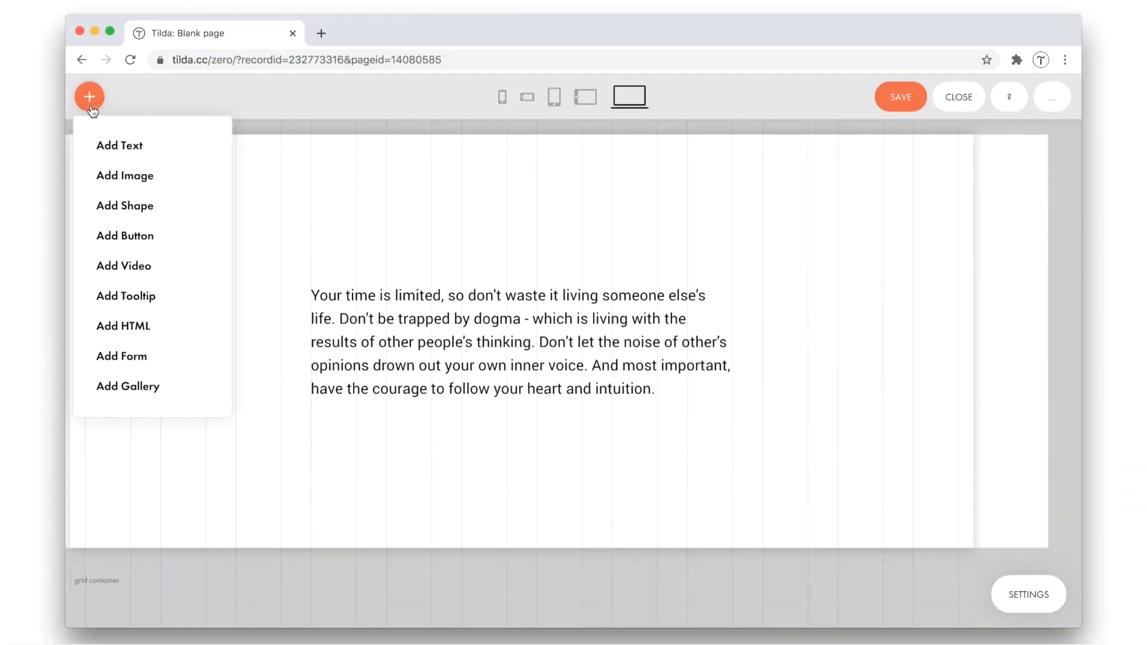
{"action": "left_click", "coordinate": [139, 179]}
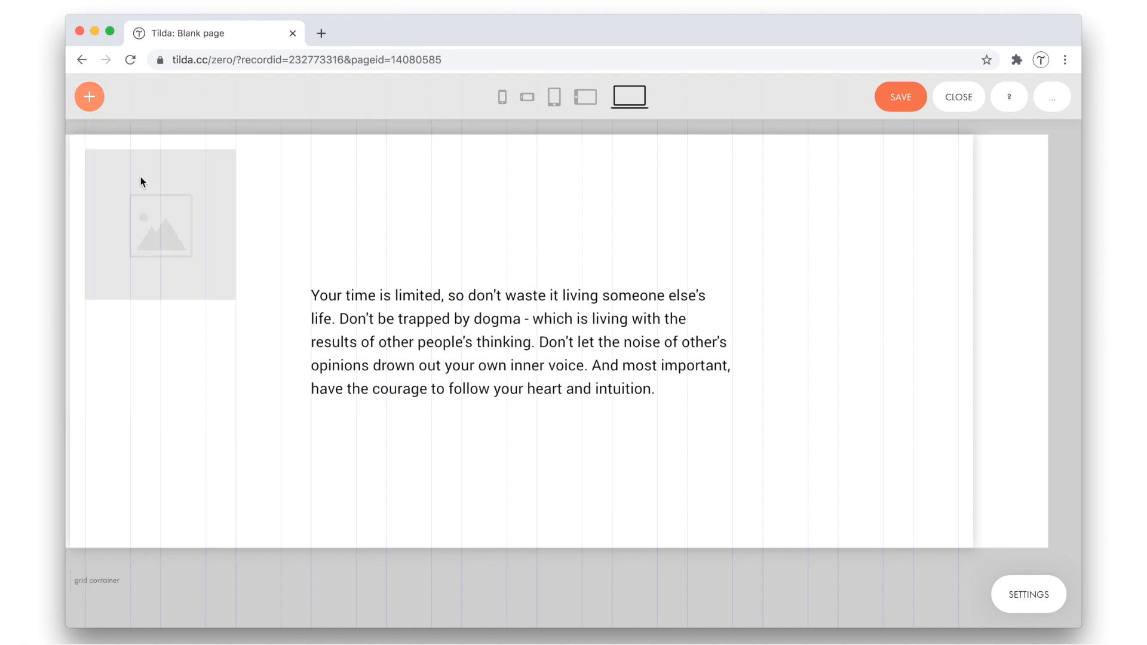
{"action": "left_click", "coordinate": [160, 186]}
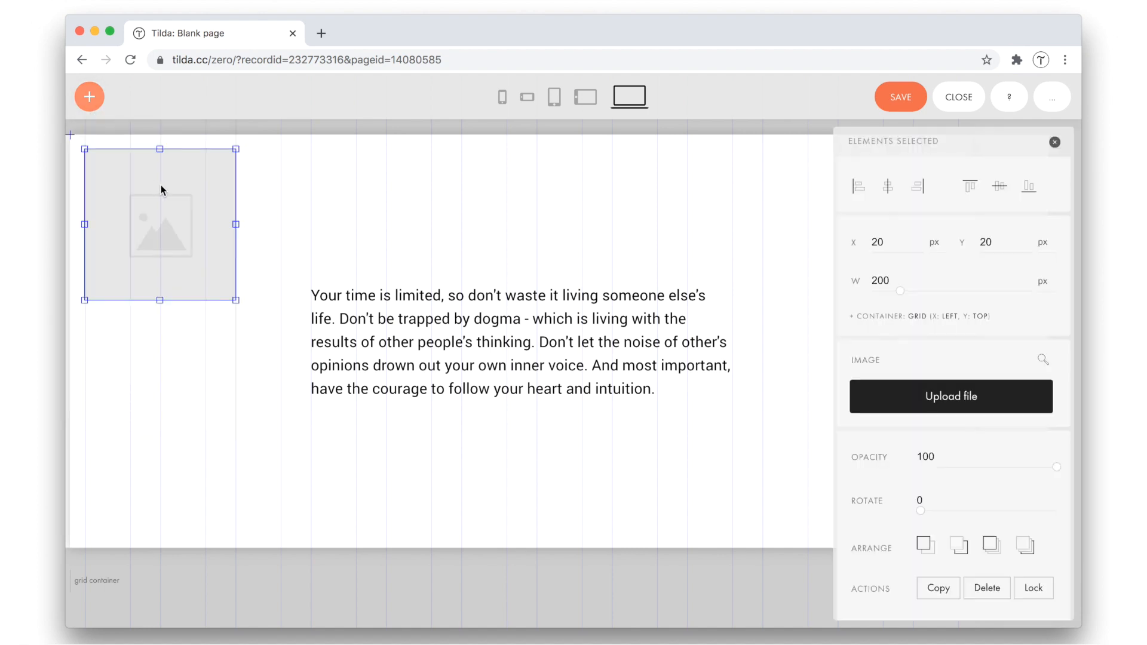
{"action": "left_click", "coordinate": [936, 399]}
{"action": "key", "text": "super+Tab"}
{"action": "key", "text": "super+Tab"}
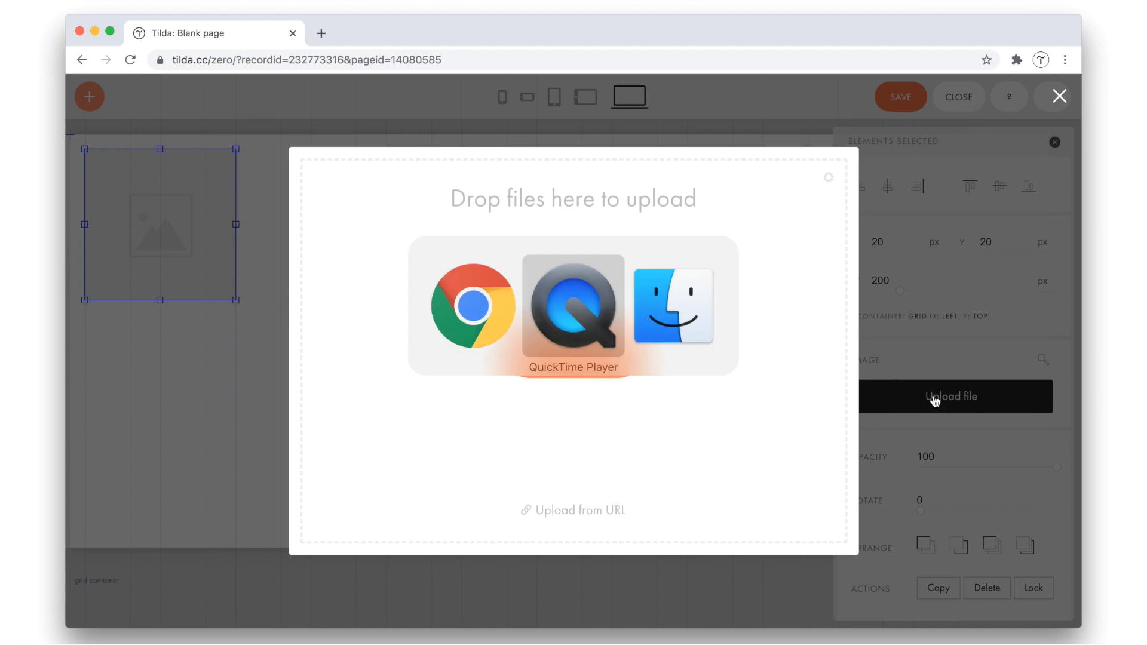
{"action": "left_click_drag", "start_coordinate": [625, 208], "coordinate": [454, 353]}
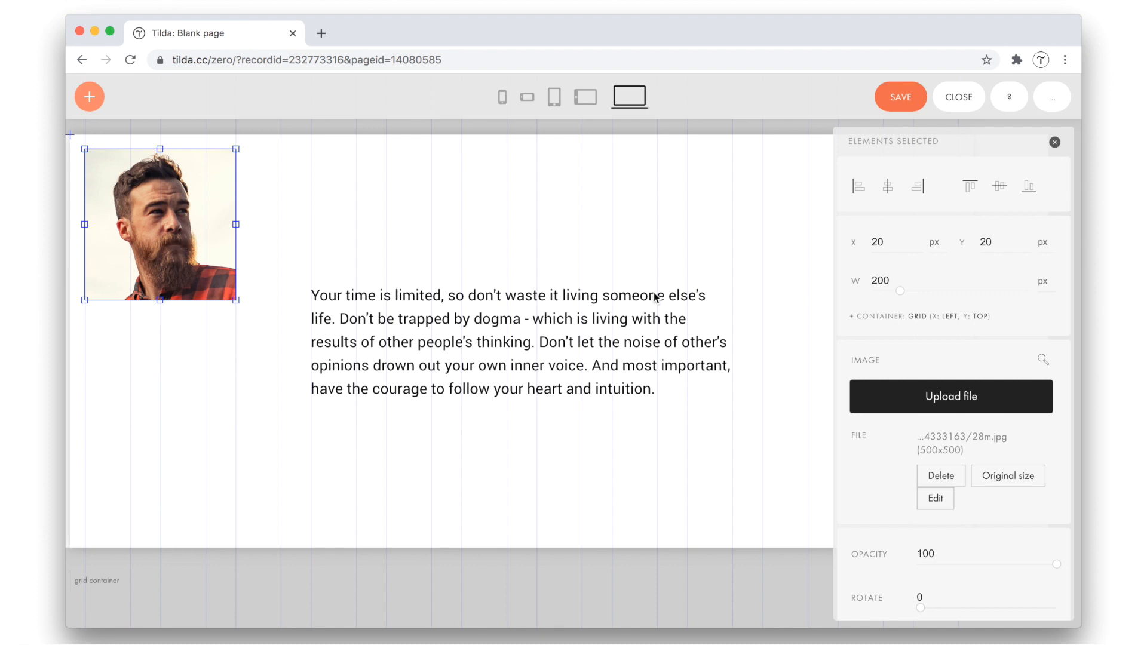
Step: Try the portrait at its original size and undo the resize
{"action": "left_click", "coordinate": [1018, 480]}
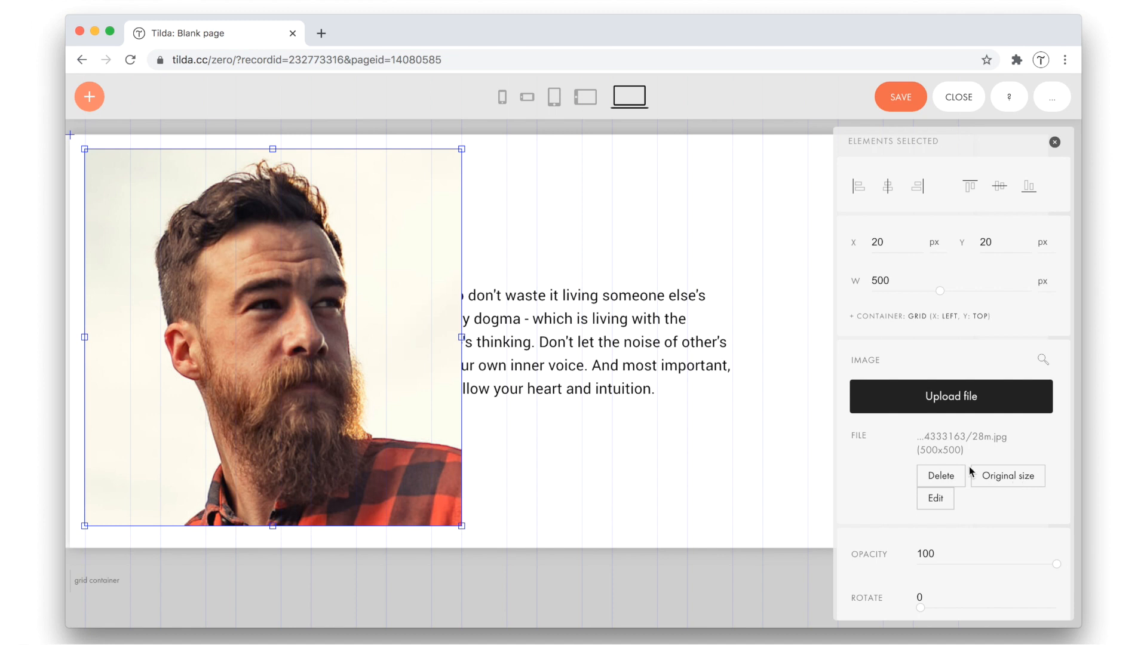
{"action": "key", "text": "super+z"}
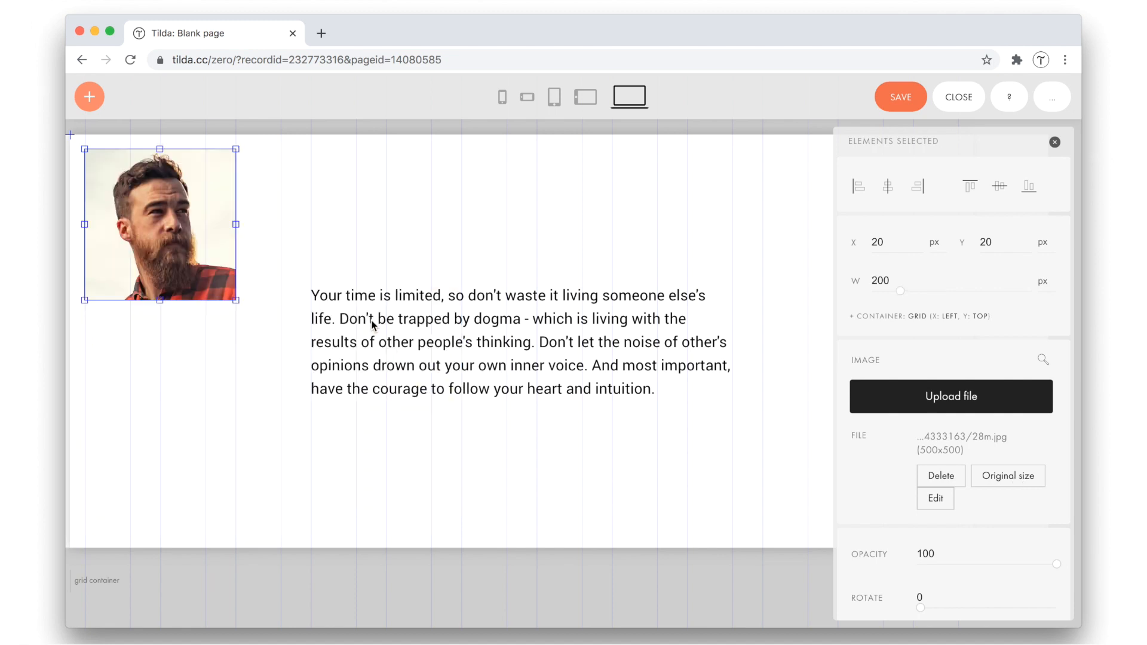
Step: Set the portrait image's border radius to 50
{"action": "scroll", "coordinate": [927, 281], "scroll_direction": "down", "scroll_amount": 8}
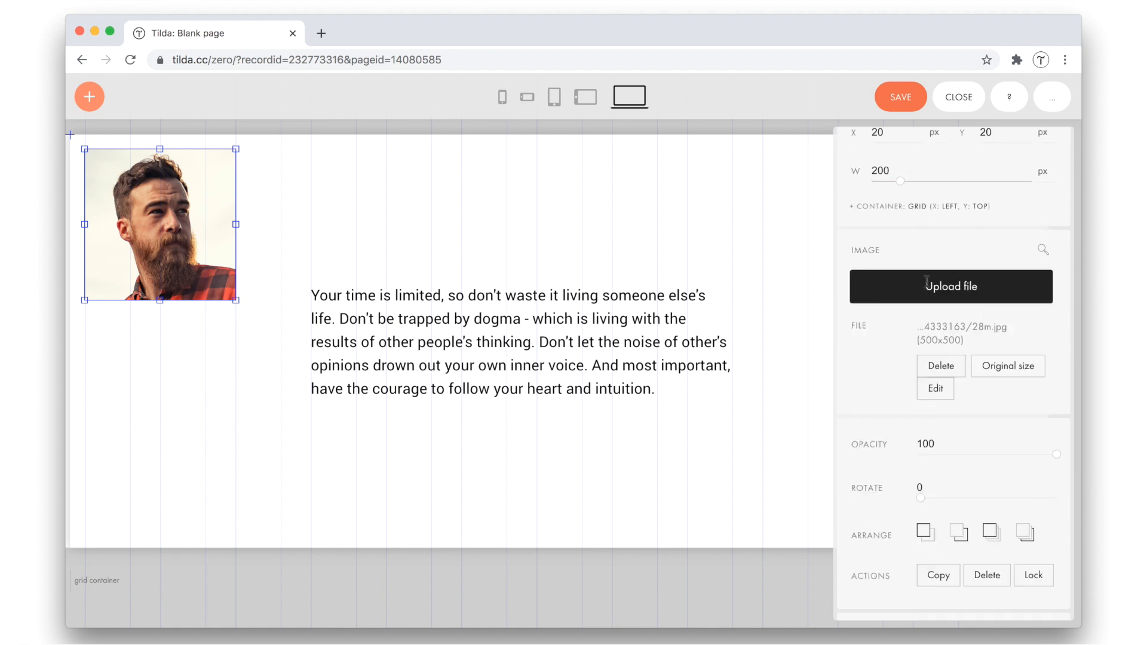
{"action": "scroll", "coordinate": [926, 282], "scroll_direction": "down", "scroll_amount": 5}
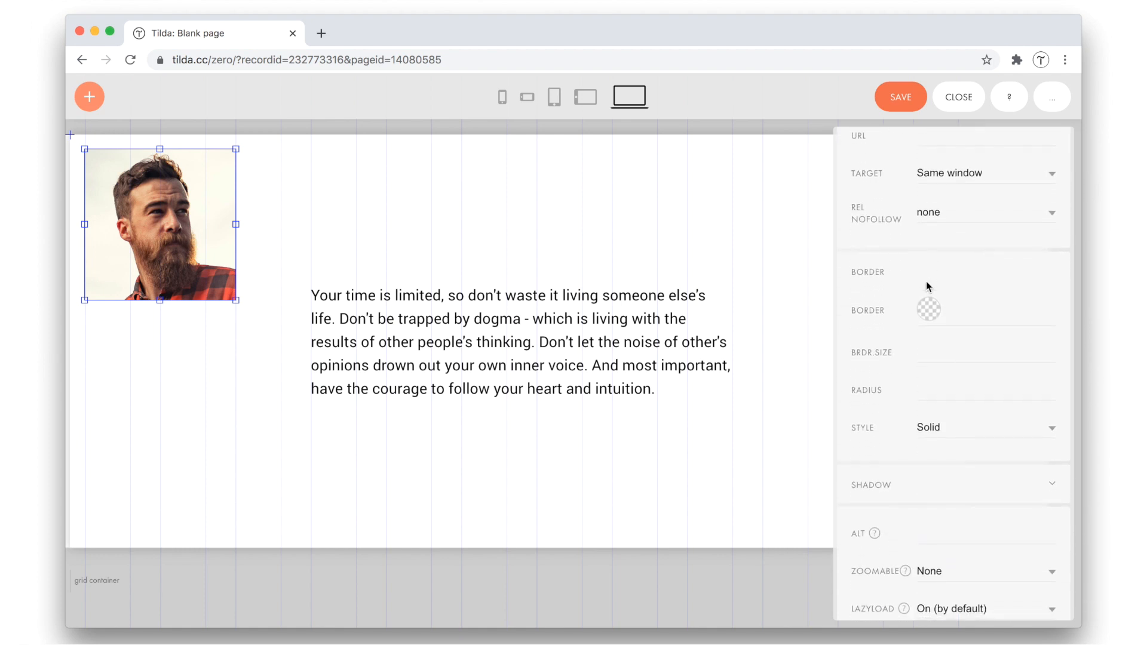
{"action": "left_click", "coordinate": [924, 370]}
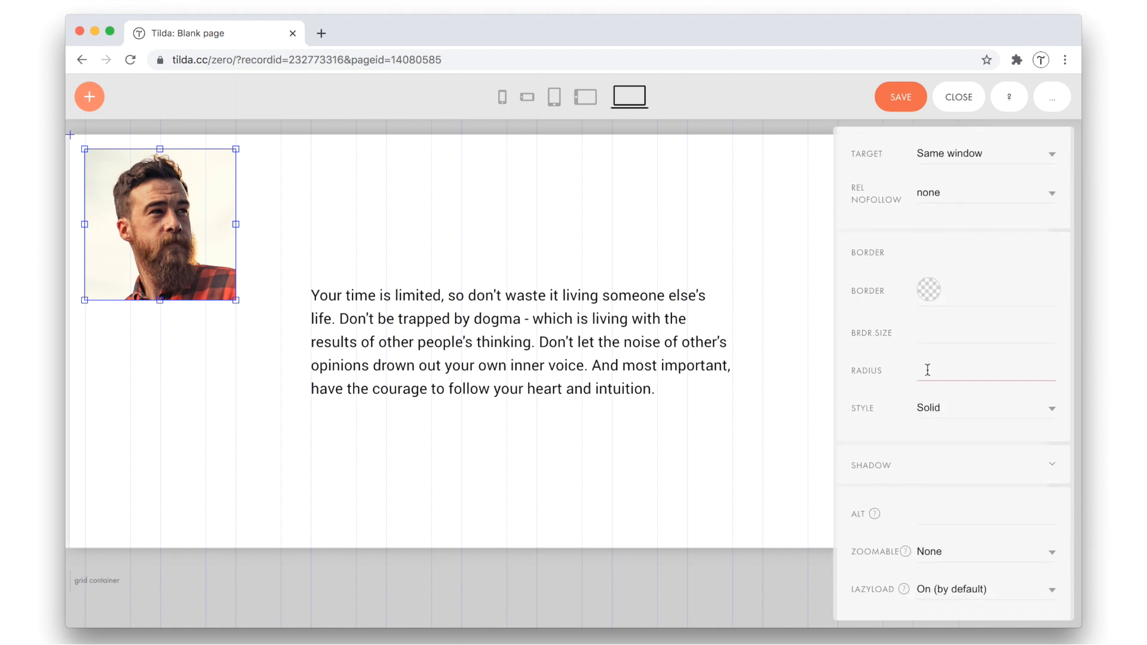
{"action": "type", "text": "50"}
{"action": "left_click", "coordinate": [871, 378]}
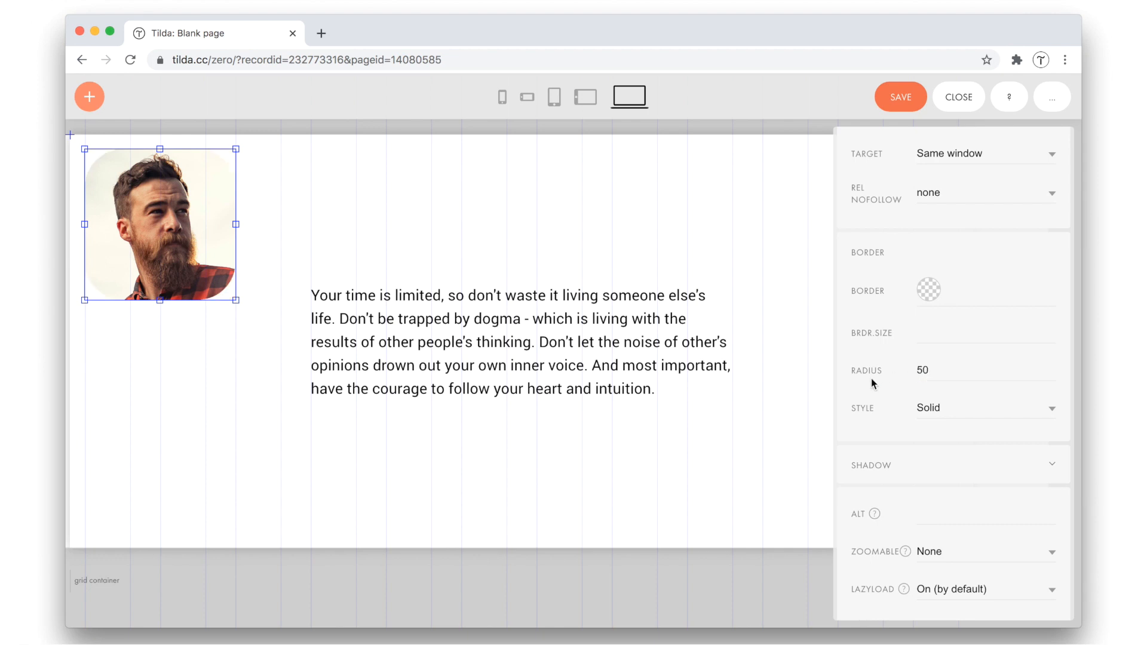
Step: Set the portrait's border radius to 100 and move the image to the left of the quote, vertically level with it
{"action": "scroll", "coordinate": [871, 378], "scroll_direction": "up", "scroll_amount": 10}
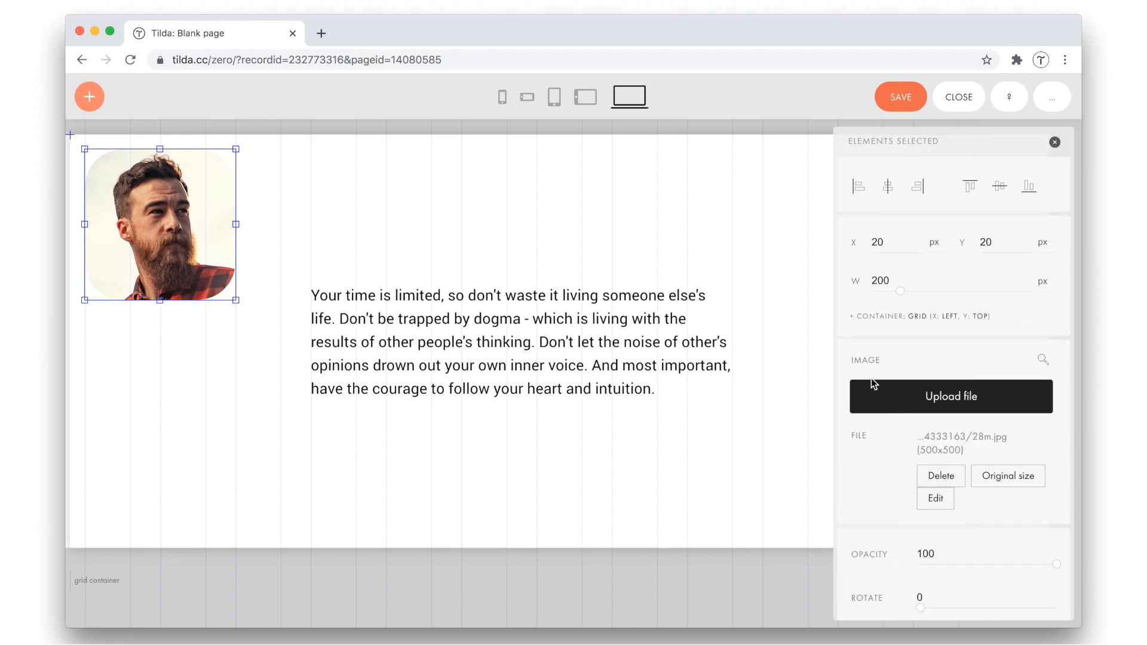
{"action": "left_click", "coordinate": [878, 281]}
{"action": "scroll", "coordinate": [888, 285], "scroll_direction": "down", "scroll_amount": 10}
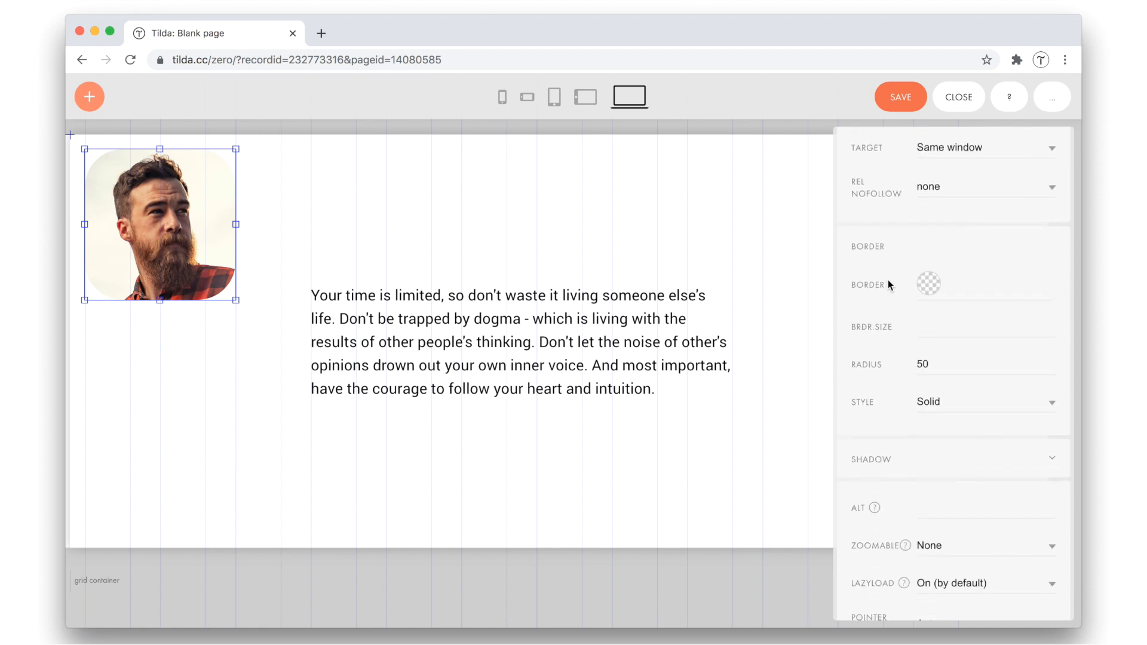
{"action": "scroll", "coordinate": [890, 287], "scroll_direction": "down", "scroll_amount": 1}
{"action": "left_click", "coordinate": [923, 336]}
{"action": "double_click", "coordinate": [922, 336]}
{"action": "type", "text": "100"}
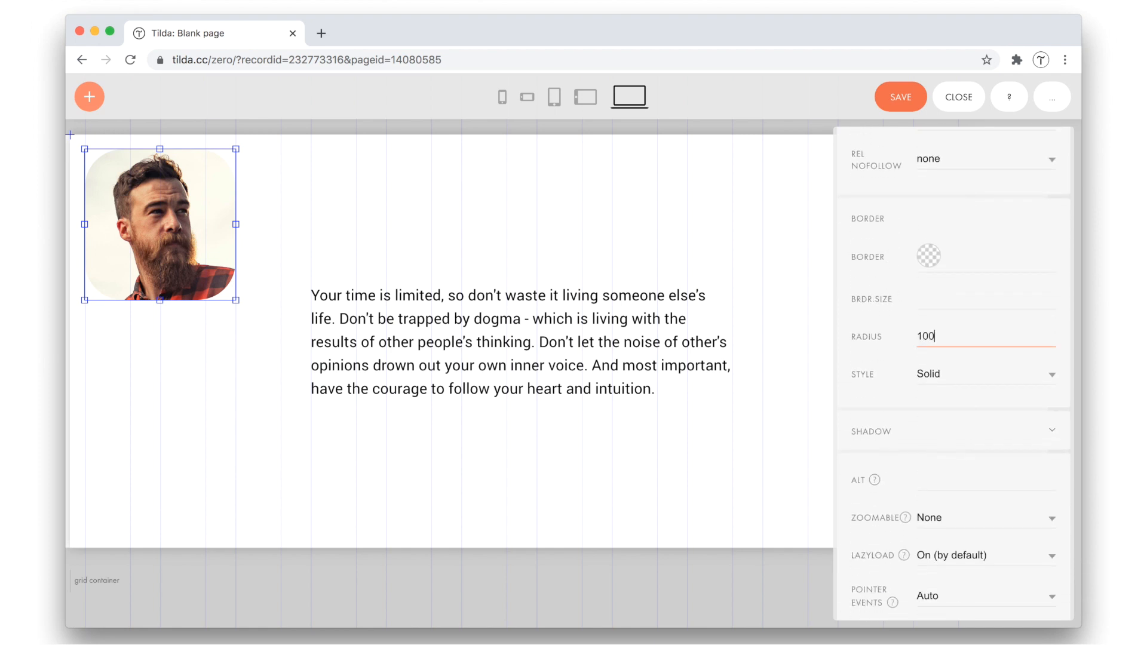
{"action": "left_click_drag", "start_coordinate": [173, 202], "coordinate": [217, 313]}
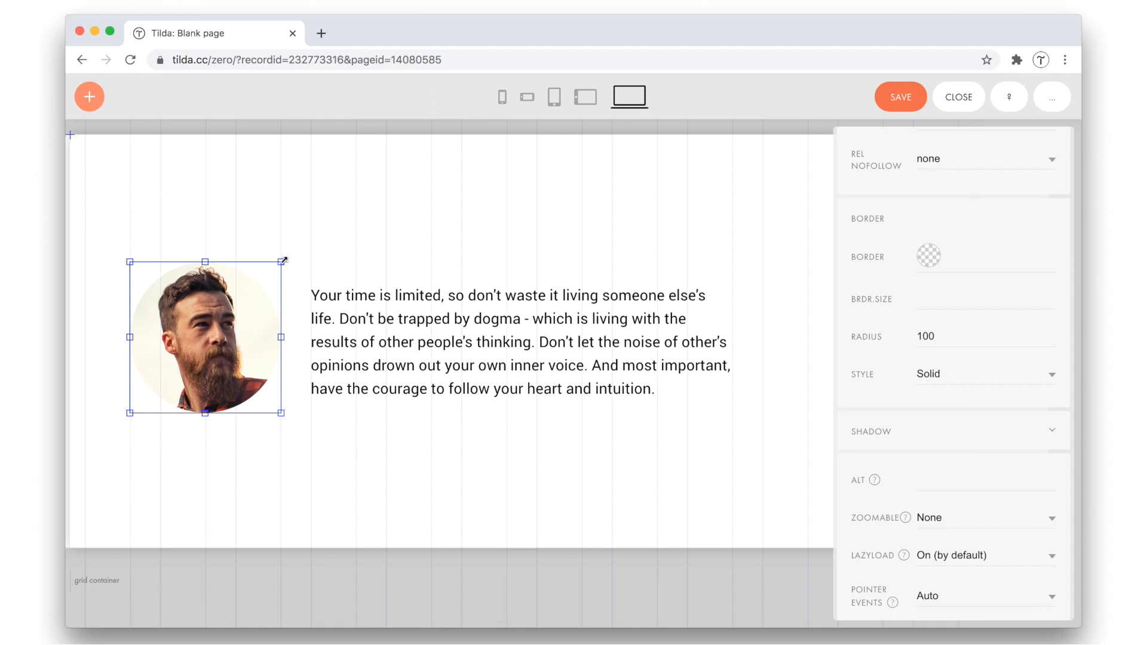
{"action": "left_click", "coordinate": [330, 250]}
Step: Duplicate the quote text box directly below the original and replace the copy's text with "Steve Jobs"
{"action": "left_click", "coordinate": [360, 329]}
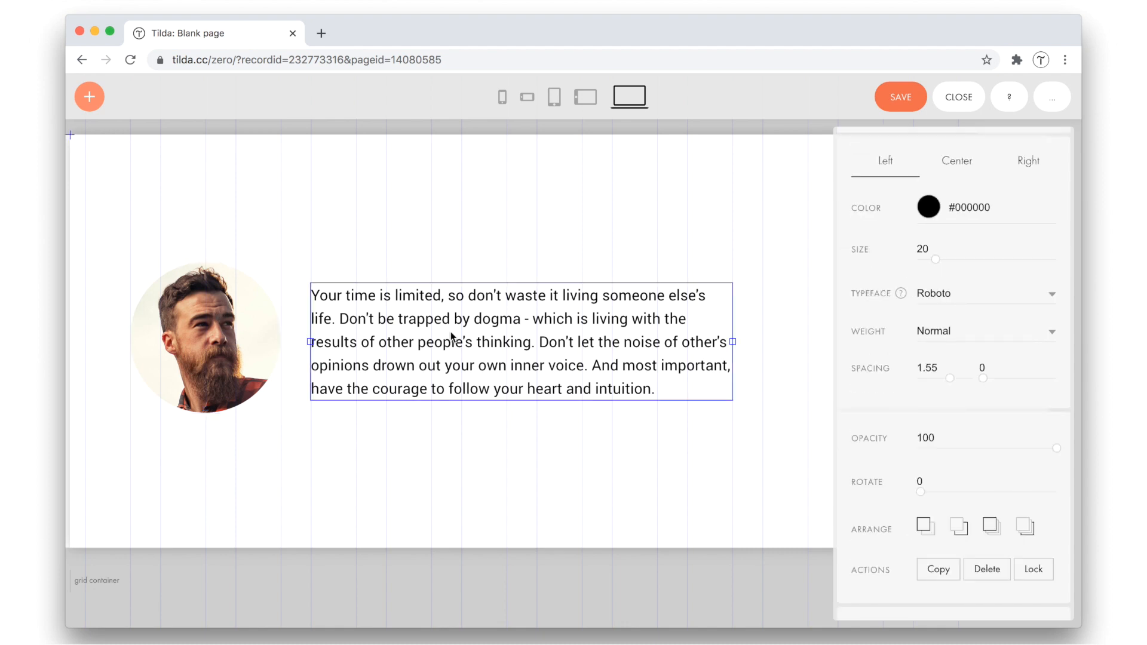
{"action": "left_click_drag", "start_coordinate": [440, 316], "coordinate": [443, 448]}
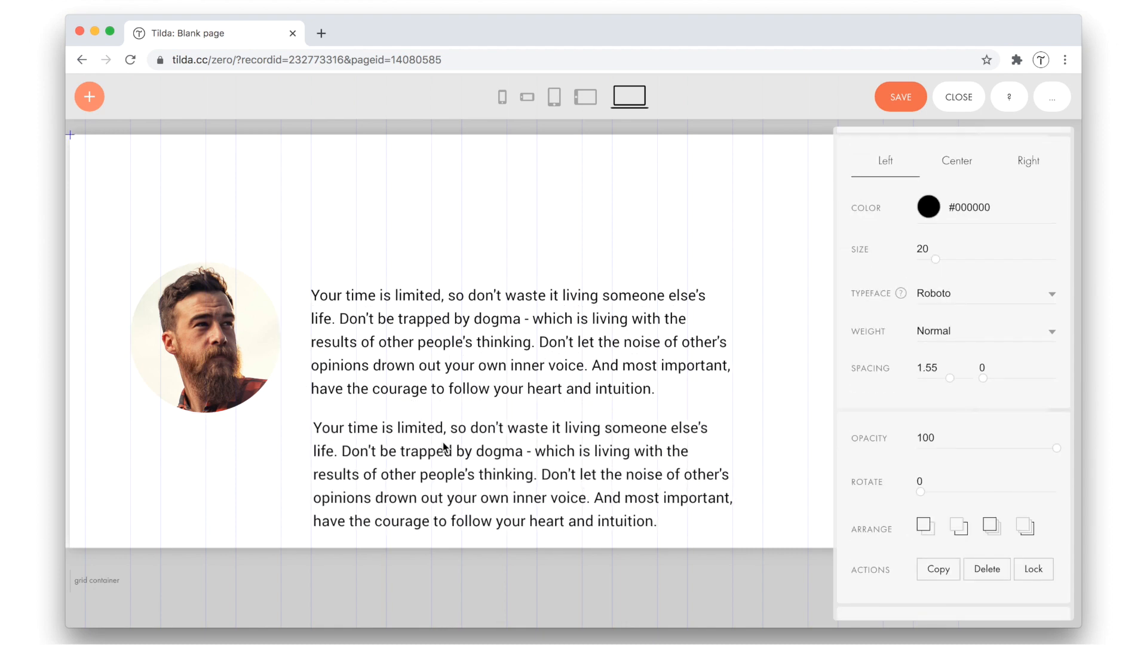
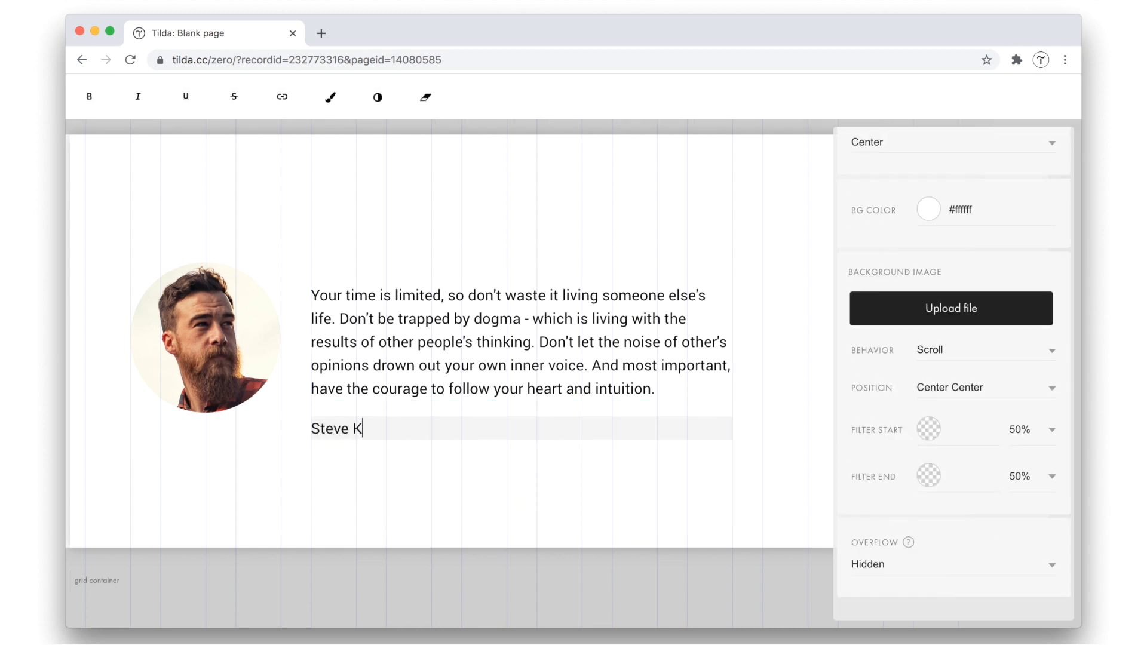
{"action": "key", "text": "BackSpace"}
{"action": "type", "text": "Jobs"}
{"action": "left_click", "coordinate": [441, 486]}
Step: Style the Steve Jobs caption with text size 16, 40 percent opacity and letter spacing 1, keeping the color #000000
{"action": "left_click", "coordinate": [370, 428]}
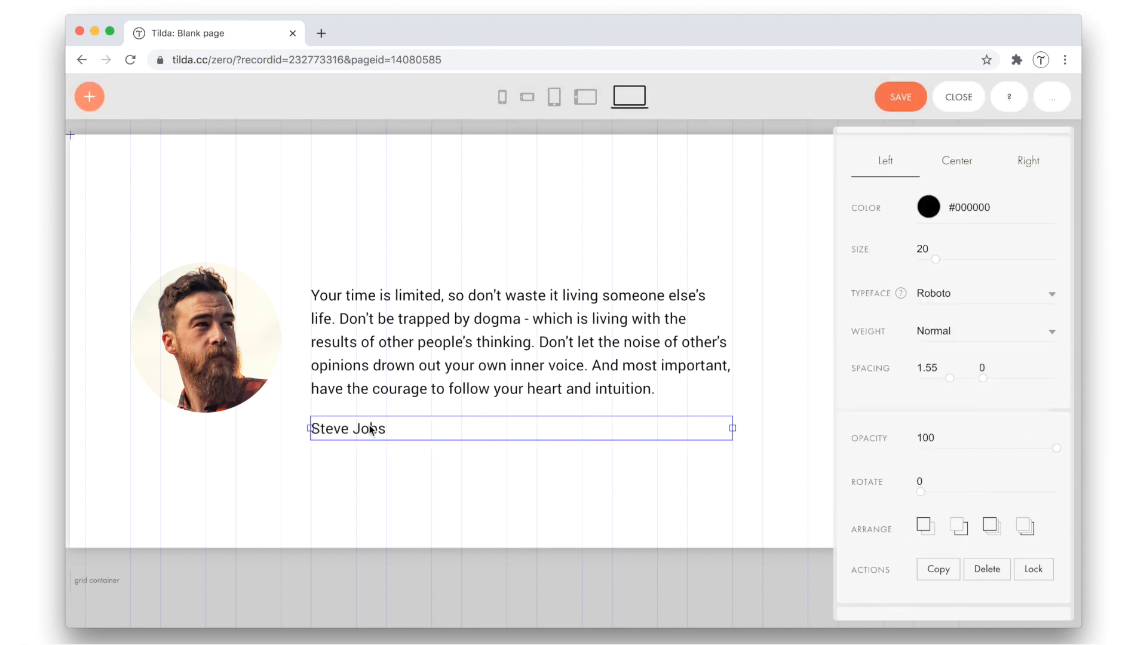
{"action": "key", "text": "minus"}
{"action": "key", "text": "minus"}
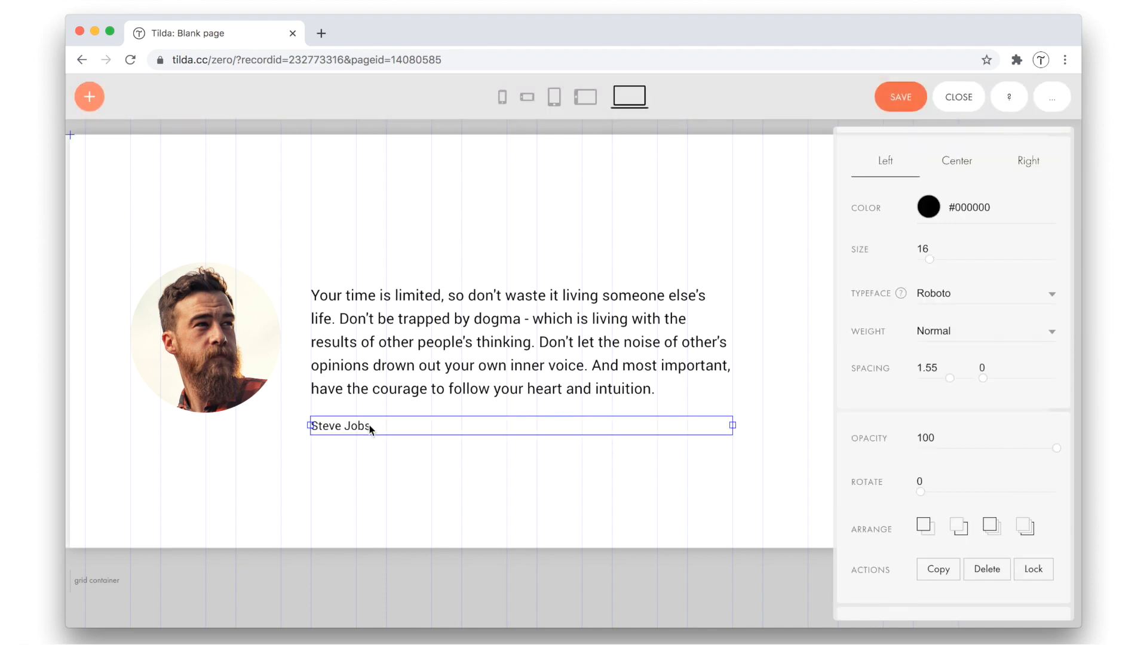
{"action": "left_click", "coordinate": [928, 206]}
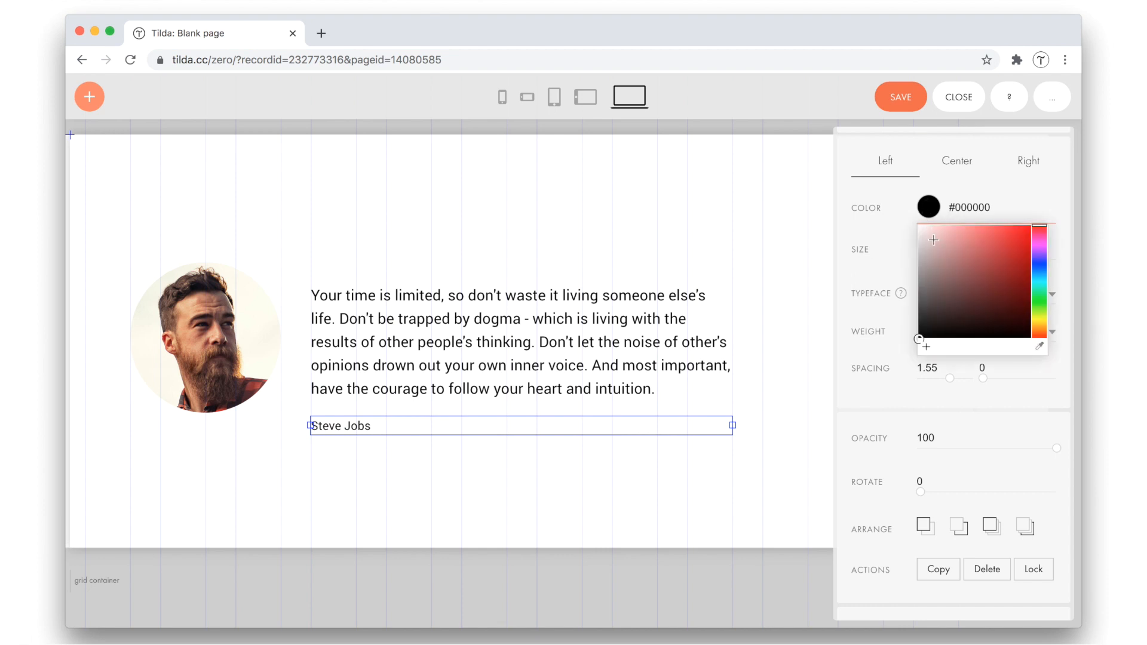
{"action": "left_click", "coordinate": [888, 235]}
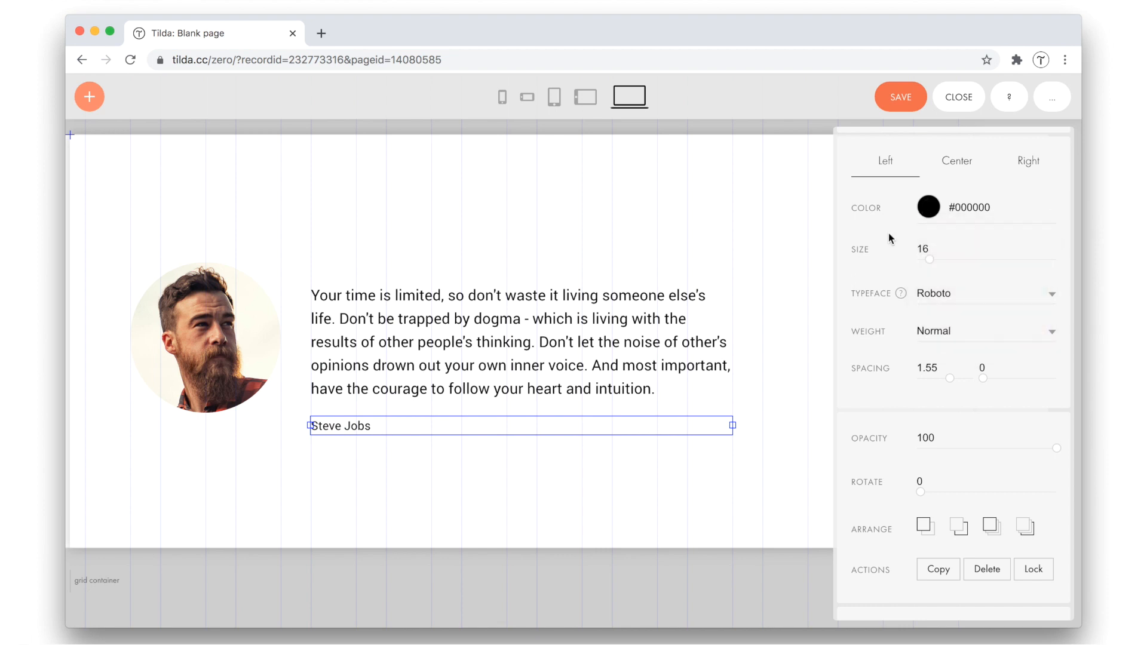
{"action": "key", "text": "4"}
{"action": "key", "text": "alt+Right"}
{"action": "key", "text": "alt+Right"}
Step: Move the Steve Jobs caption further down to widen the gap beneath the quote, and deselect it
{"action": "left_click", "coordinate": [773, 260]}
{"action": "left_click", "coordinate": [335, 428]}
{"action": "key", "text": "shift+Down"}
{"action": "key", "text": "shift+Down"}
{"action": "key", "text": "shift+Down"}
{"action": "key", "text": "shift+Down"}
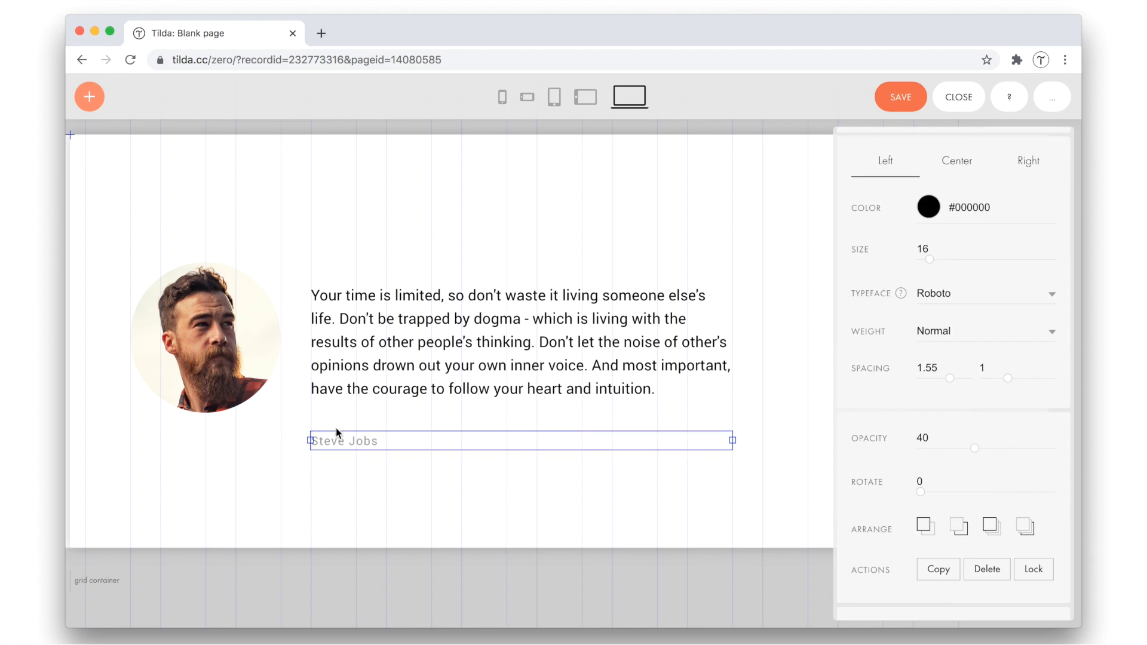
{"action": "left_click", "coordinate": [337, 427]}
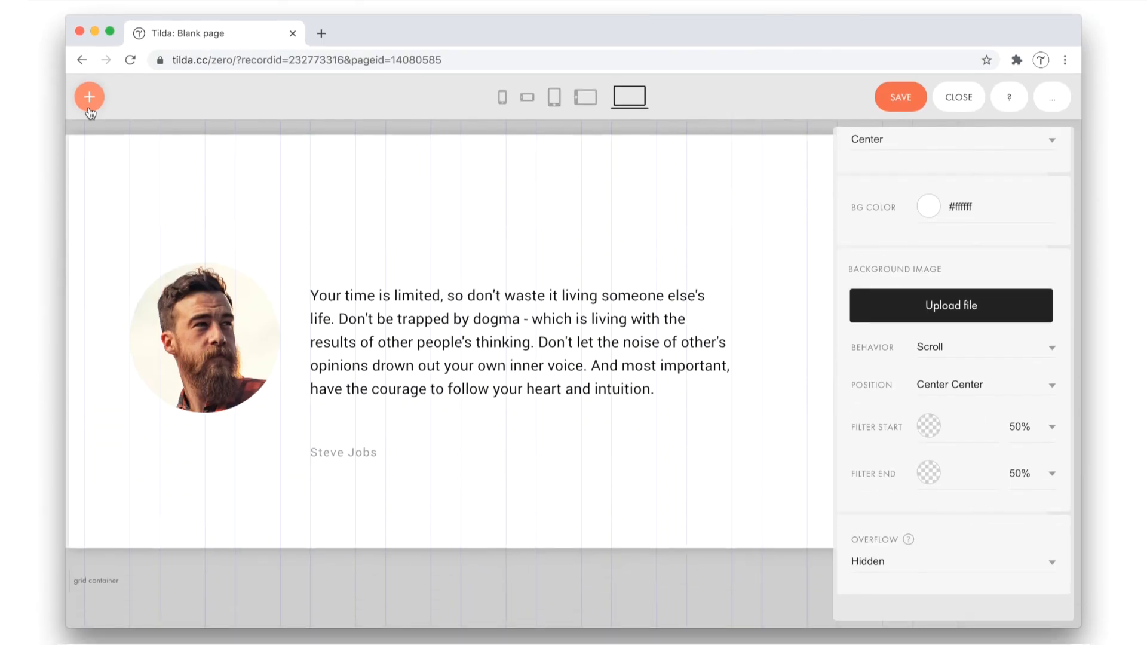
Step: Add a shape element to the block
{"action": "left_click", "coordinate": [89, 103]}
{"action": "left_click", "coordinate": [125, 206]}
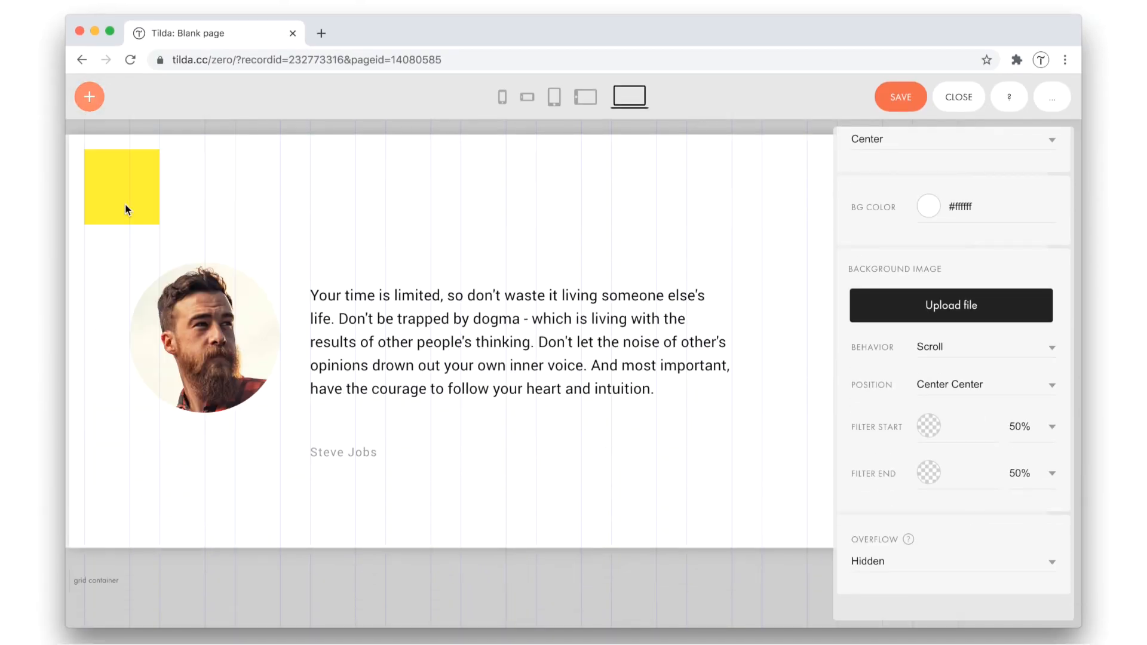
Step: Move the yellow shape above the quote, in line with the text's left edge, and try resizing it freehand
{"action": "left_click", "coordinate": [126, 205]}
{"action": "left_click_drag", "start_coordinate": [114, 204], "coordinate": [335, 201]}
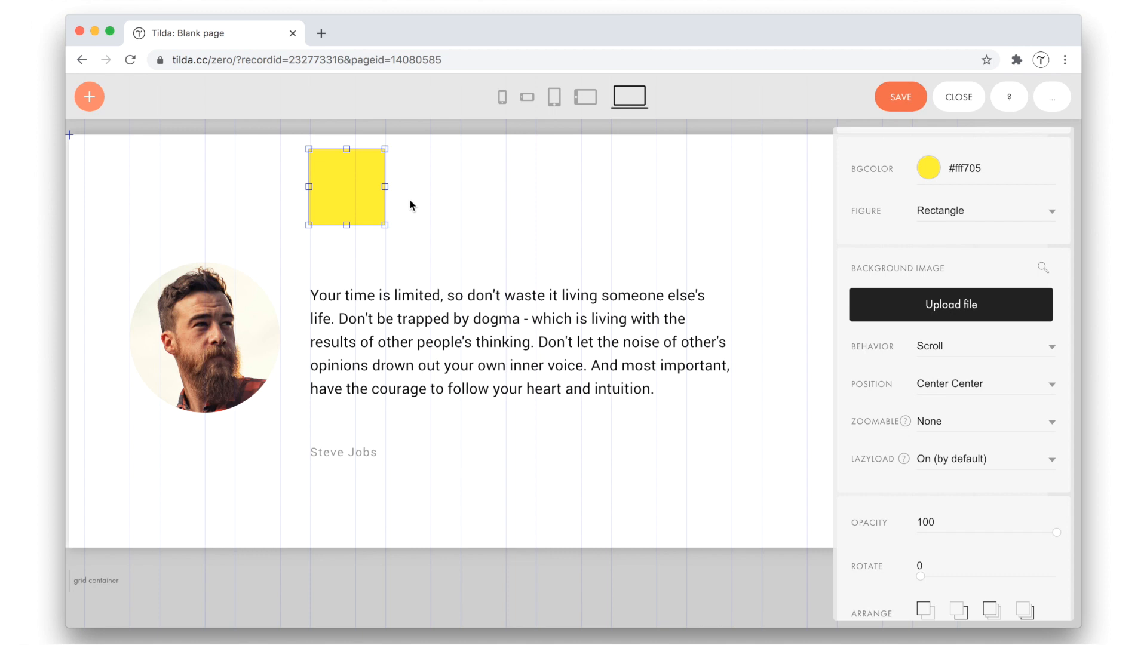
{"action": "left_click_drag", "start_coordinate": [387, 187], "coordinate": [348, 245]}
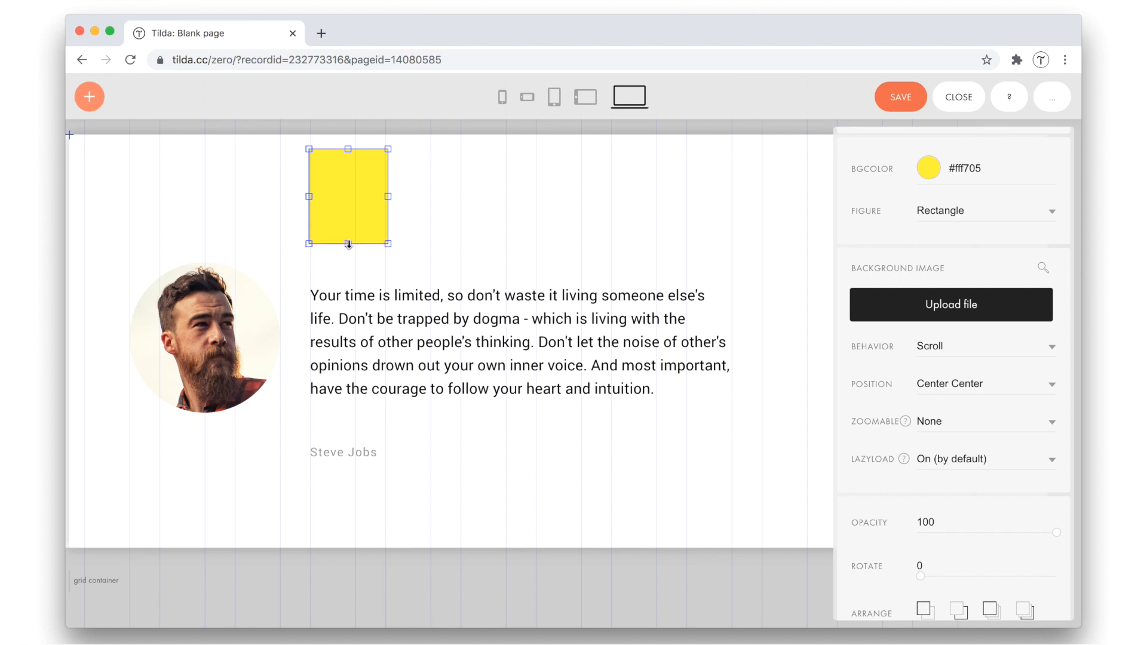
{"action": "key", "text": "super+z"}
Step: Set the yellow shape's width to 100 px and height to 5 px, and deselect it
{"action": "scroll", "coordinate": [903, 231], "scroll_direction": "up", "scroll_amount": 4}
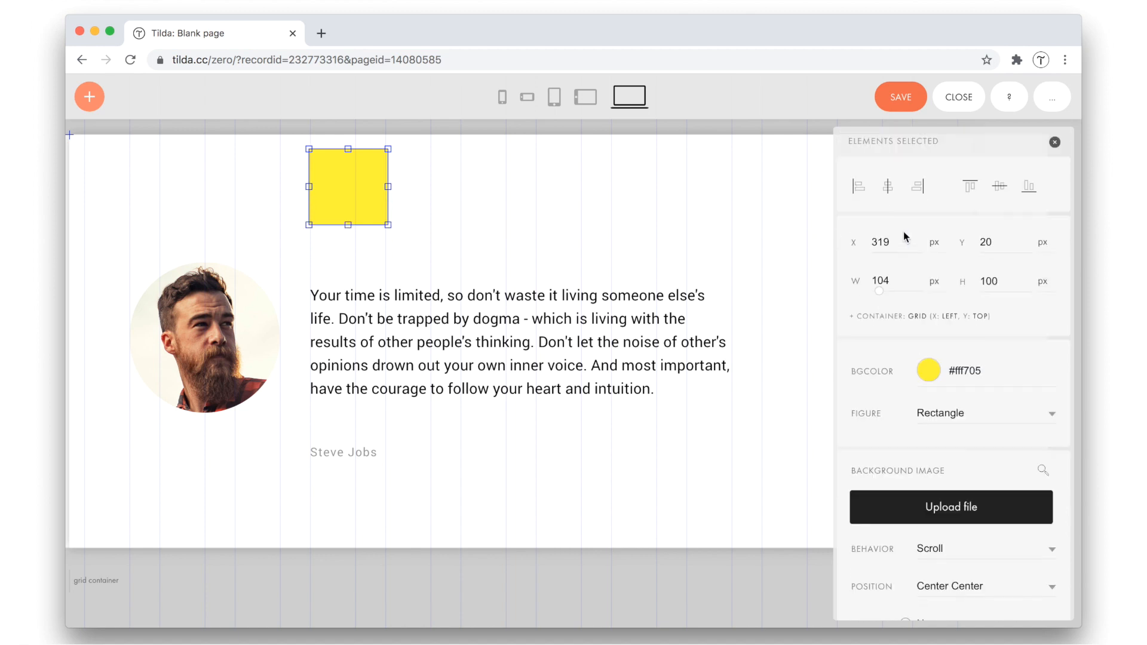
{"action": "left_click", "coordinate": [892, 282]}
{"action": "key", "text": "BackSpace"}
{"action": "type", "text": "0"}
{"action": "double_click", "coordinate": [990, 280]}
{"action": "type", "text": "5"}
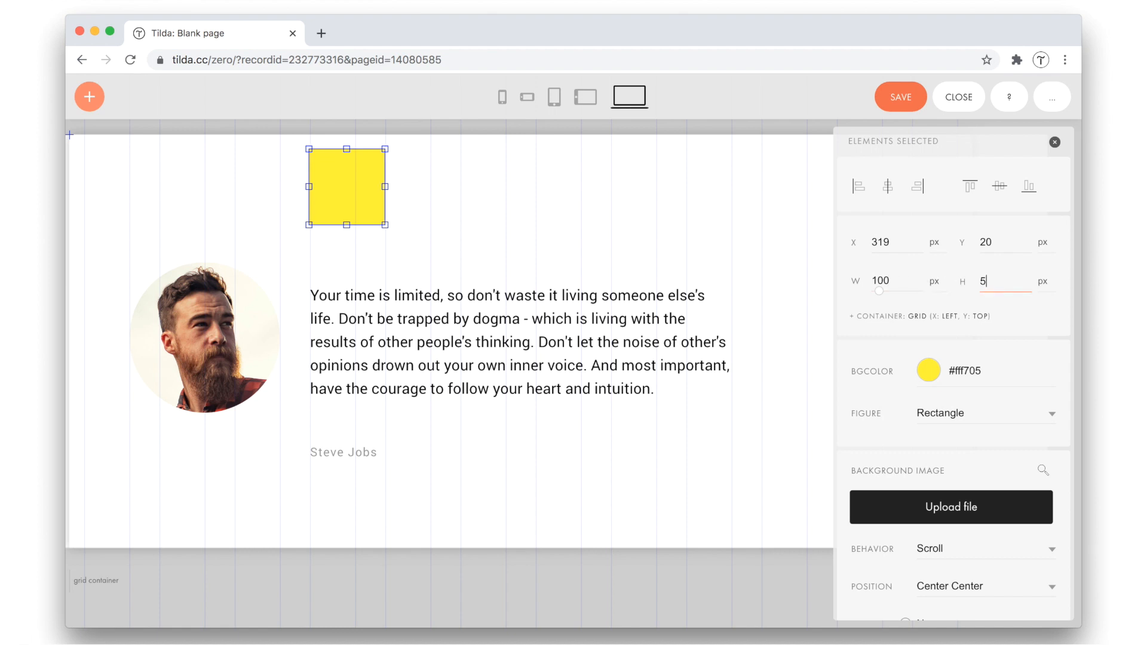
{"action": "key", "text": "Return"}
{"action": "left_click", "coordinate": [501, 173]}
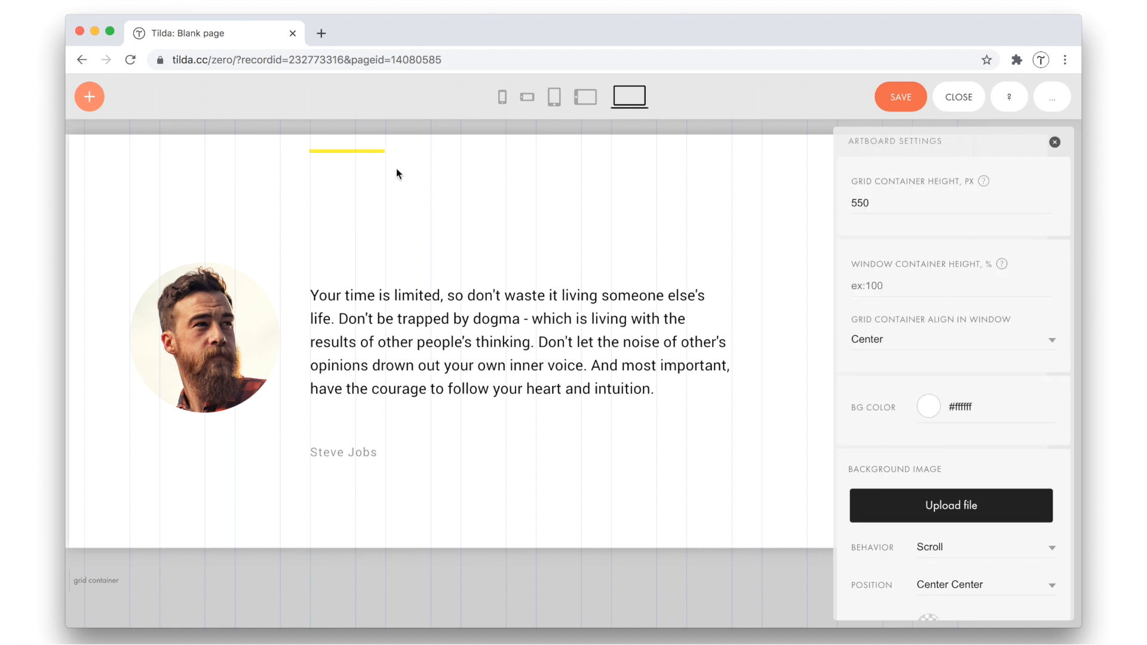
Step: Move the yellow line down to Y 140 px, just above the quote, and deselect it
{"action": "left_click", "coordinate": [362, 152]}
{"action": "key", "text": "shift+Down"}
{"action": "key", "text": "shift+Down"}
{"action": "key", "text": "shift+Down"}
{"action": "key", "text": "shift+Down"}
{"action": "key", "text": "shift+Down"}
{"action": "key", "text": "shift+Down"}
{"action": "key", "text": "shift+Down"}
{"action": "key", "text": "shift+Down"}
{"action": "key", "text": "shift+Down"}
{"action": "key", "text": "shift+Down"}
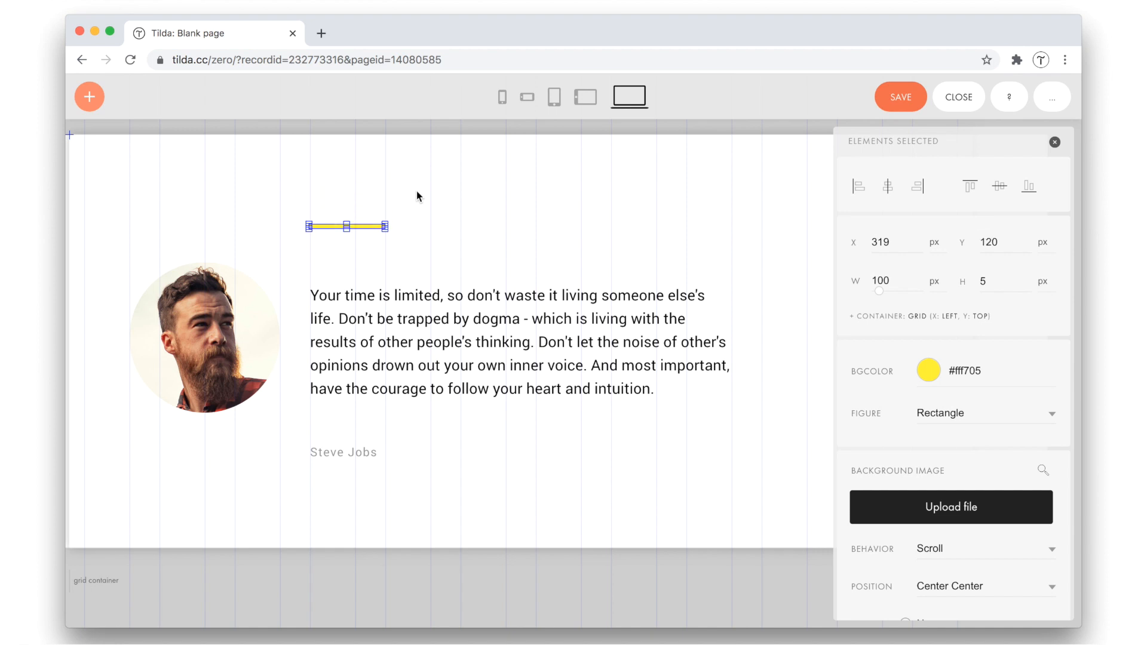
{"action": "key", "text": "shift+Down"}
{"action": "key", "text": "shift+Down"}
{"action": "left_click", "coordinate": [428, 194]}
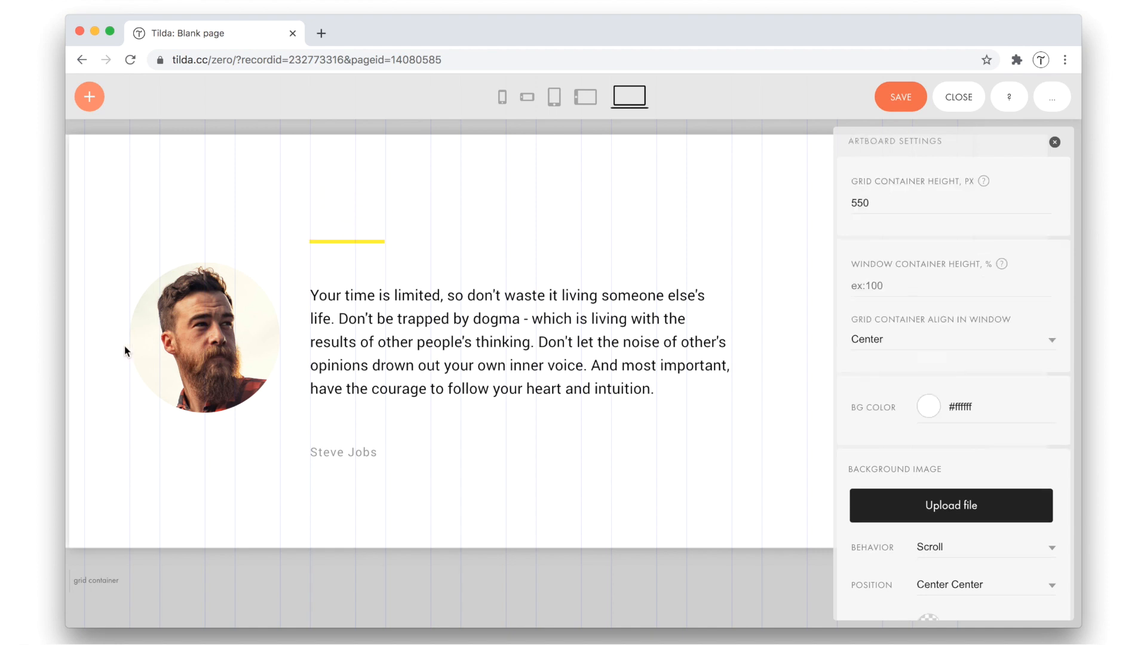
Step: Shrink the circular portrait to 110 px wide and place it at X 170, Y 200 beside the quote
{"action": "left_click", "coordinate": [170, 339]}
{"action": "left_click_drag", "start_coordinate": [129, 263], "coordinate": [174, 306]}
{"action": "left_click_drag", "start_coordinate": [210, 353], "coordinate": [231, 330]}
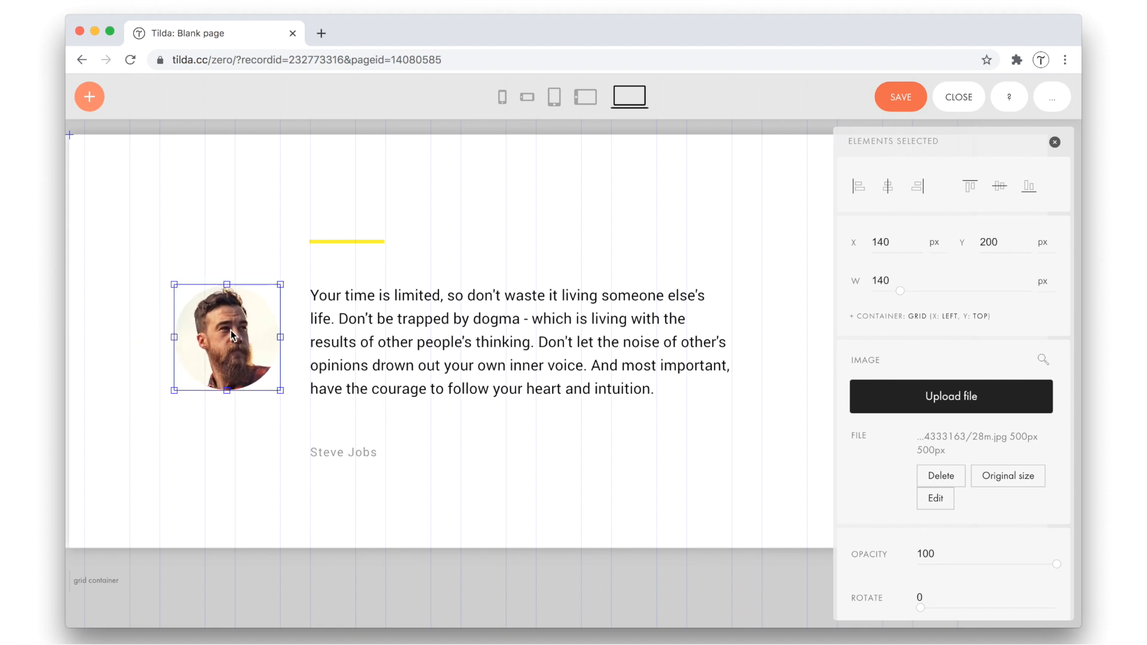
{"action": "mouse_move", "coordinate": [201, 371]}
{"action": "left_mouse_down"}
{"action": "mouse_move", "coordinate": [212, 361]}
{"action": "mouse_move", "coordinate": [198, 366]}
{"action": "left_mouse_up"}
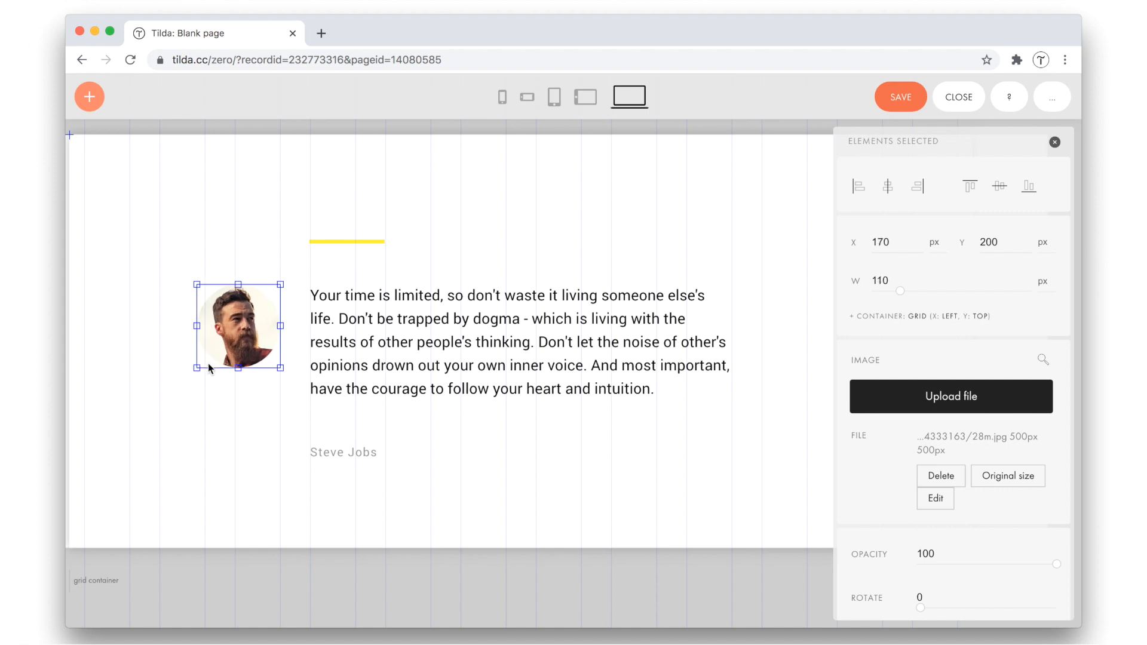
{"action": "left_click", "coordinate": [232, 246]}
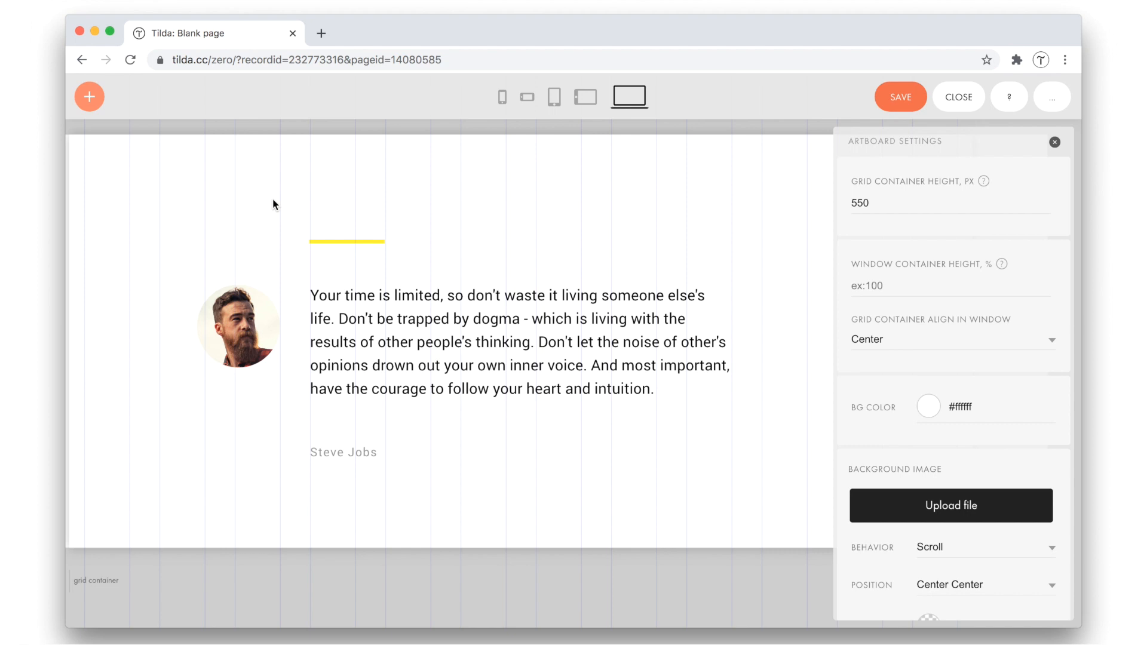
Step: Select all elements, nudge them together to the right, and return them to their original position
{"action": "key", "text": "super+a"}
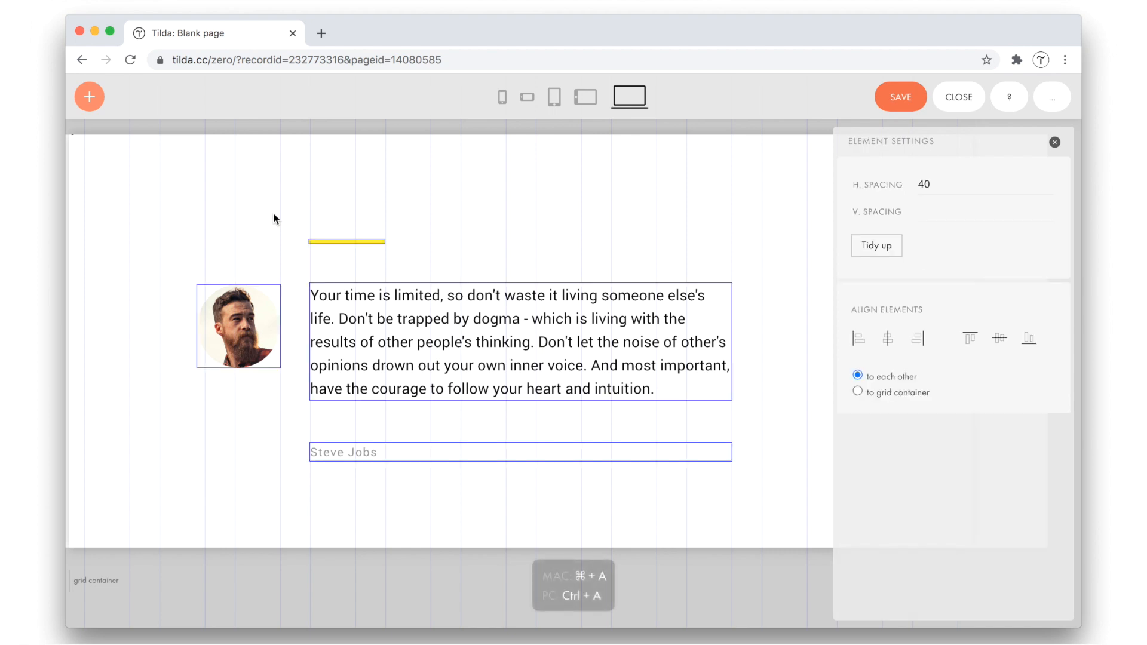
{"action": "key", "text": "shift+Right"}
{"action": "key", "text": "shift+Right"}
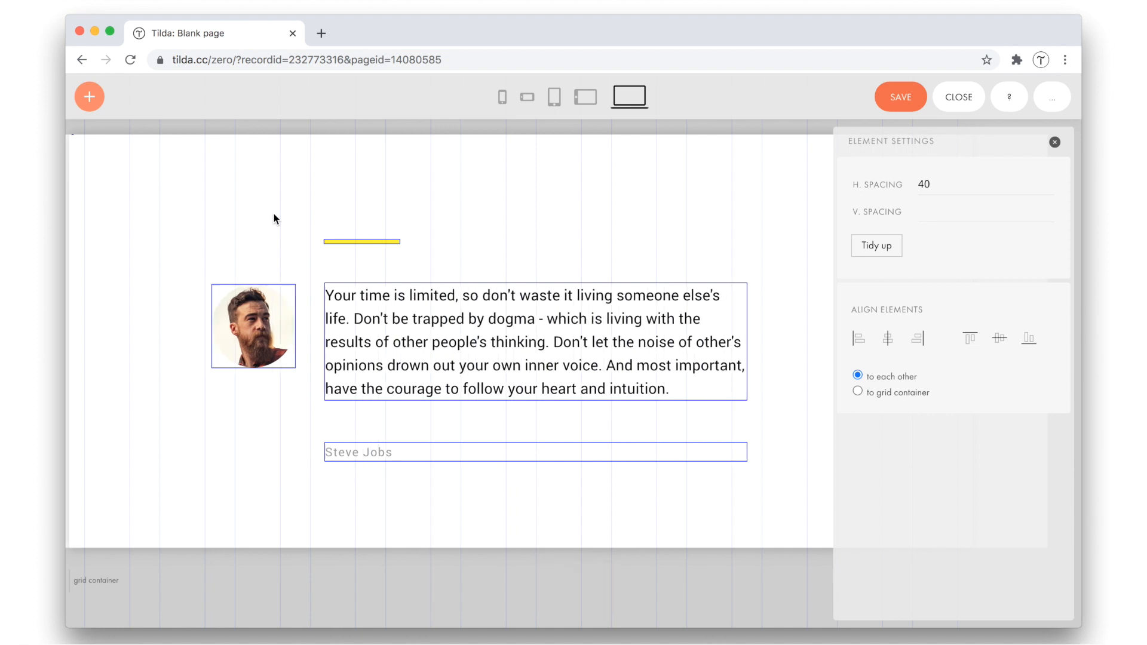
{"action": "key", "text": "shift+Left"}
{"action": "key", "text": "shift+Left"}
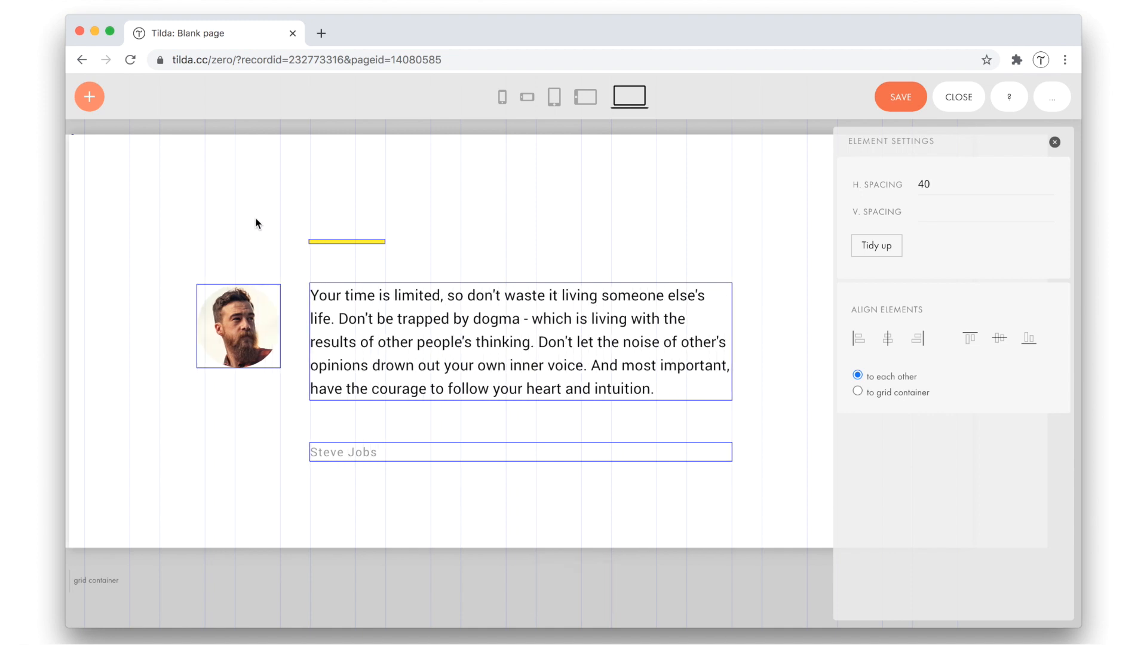
Step: Select the yellow line, quote and author caption, and align their left edges to each other
{"action": "left_click", "coordinate": [258, 224]}
{"action": "left_click_drag", "start_coordinate": [312, 214], "coordinate": [408, 496]}
{"action": "left_click", "coordinate": [916, 340]}
{"action": "left_click", "coordinate": [888, 339]}
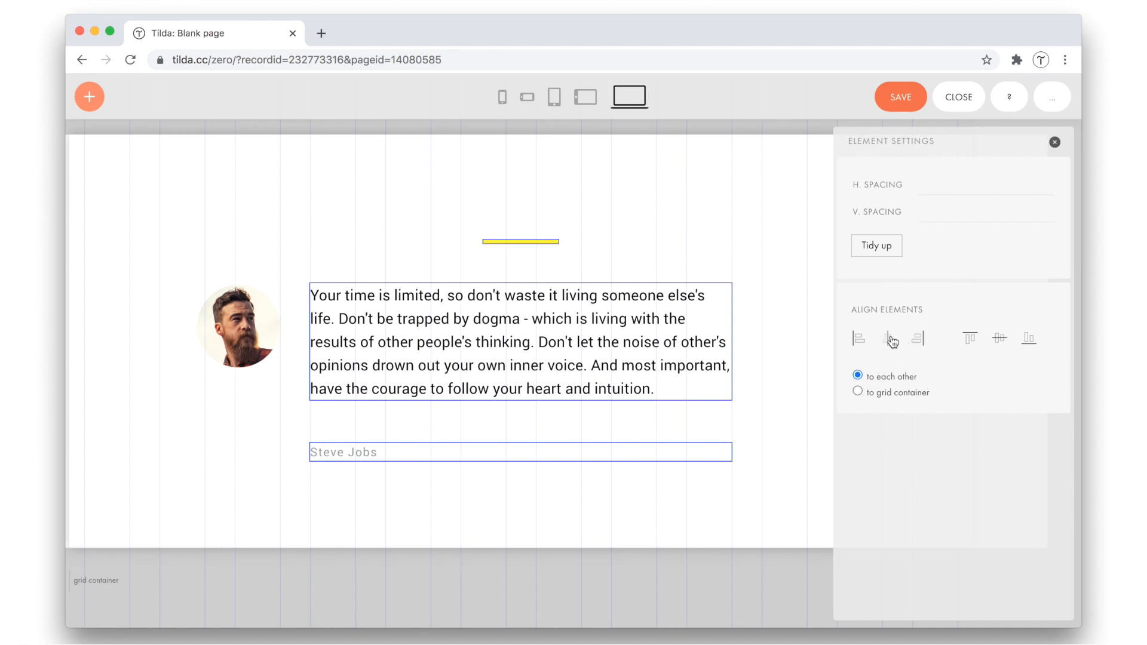
{"action": "left_click", "coordinate": [859, 341]}
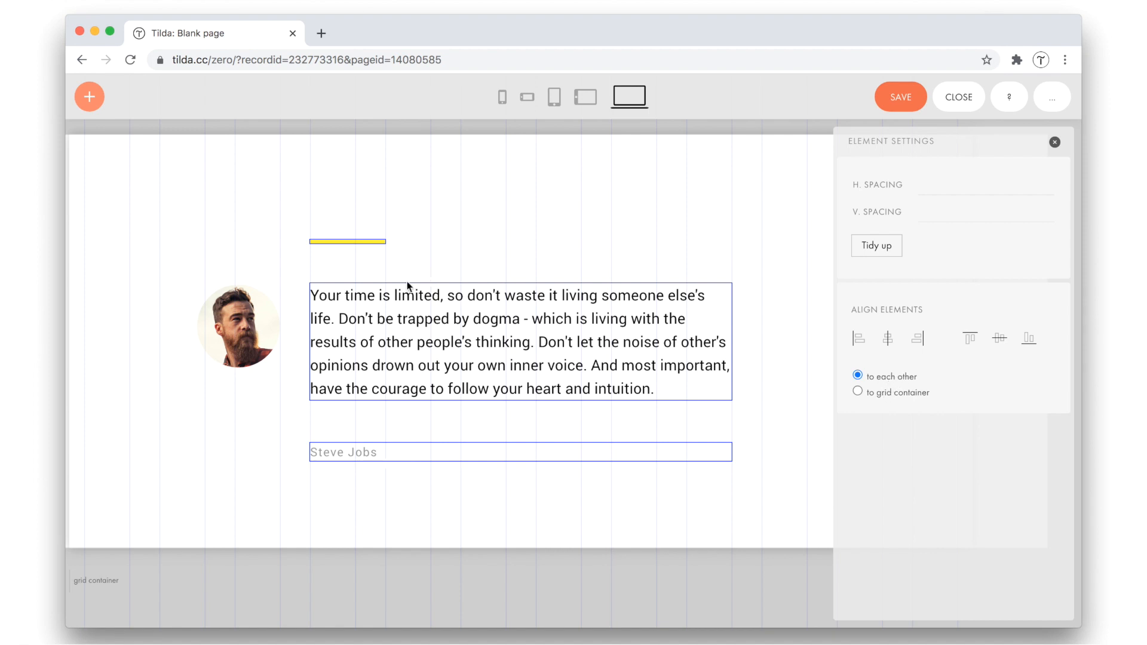
Step: Try left-aligning the selected elements to the grid container, undo it, and deselect them
{"action": "left_click", "coordinate": [883, 393]}
{"action": "left_click", "coordinate": [859, 344]}
{"action": "key", "text": "super+z"}
{"action": "left_click", "coordinate": [509, 216]}
Step: Examine the yellow line's border, border style, shadow and animation settings, and deselect it
{"action": "left_click", "coordinate": [366, 242]}
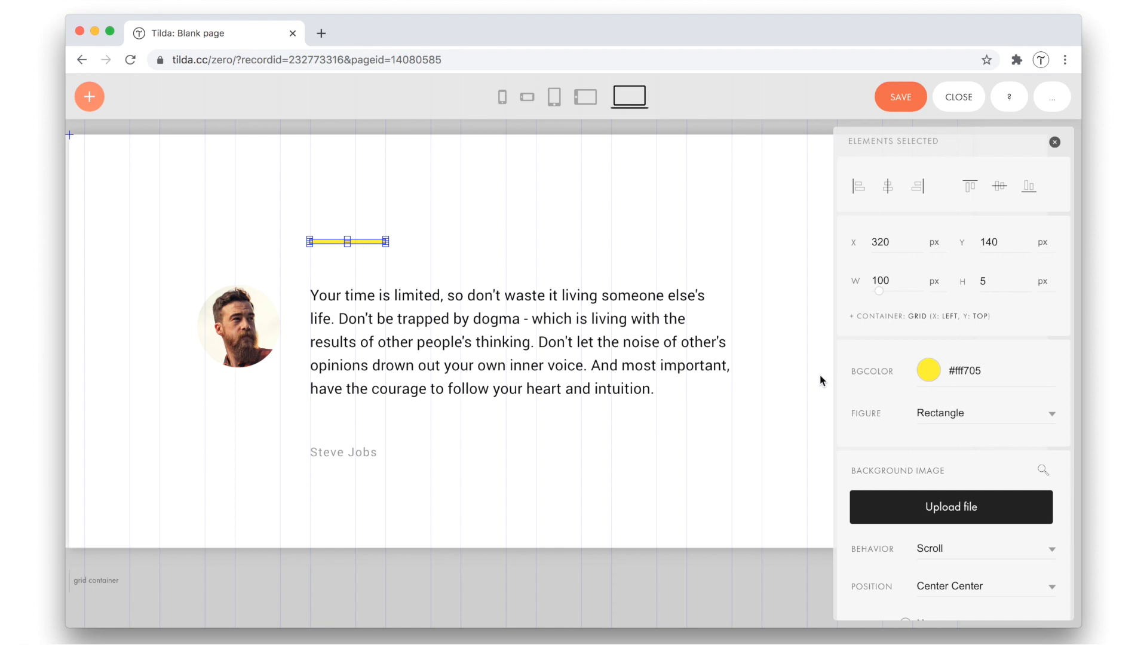
{"action": "scroll", "coordinate": [897, 413], "scroll_direction": "down", "scroll_amount": 2}
{"action": "scroll", "coordinate": [897, 413], "scroll_direction": "down", "scroll_amount": 10}
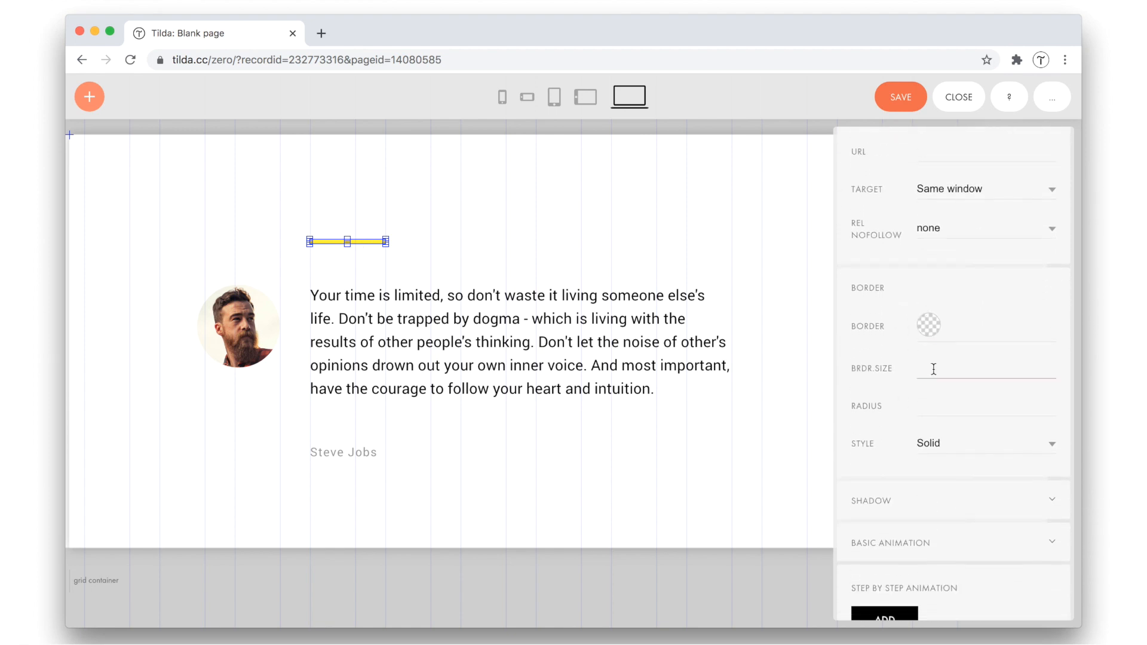
{"action": "left_click", "coordinate": [925, 406]}
{"action": "left_click", "coordinate": [941, 443]}
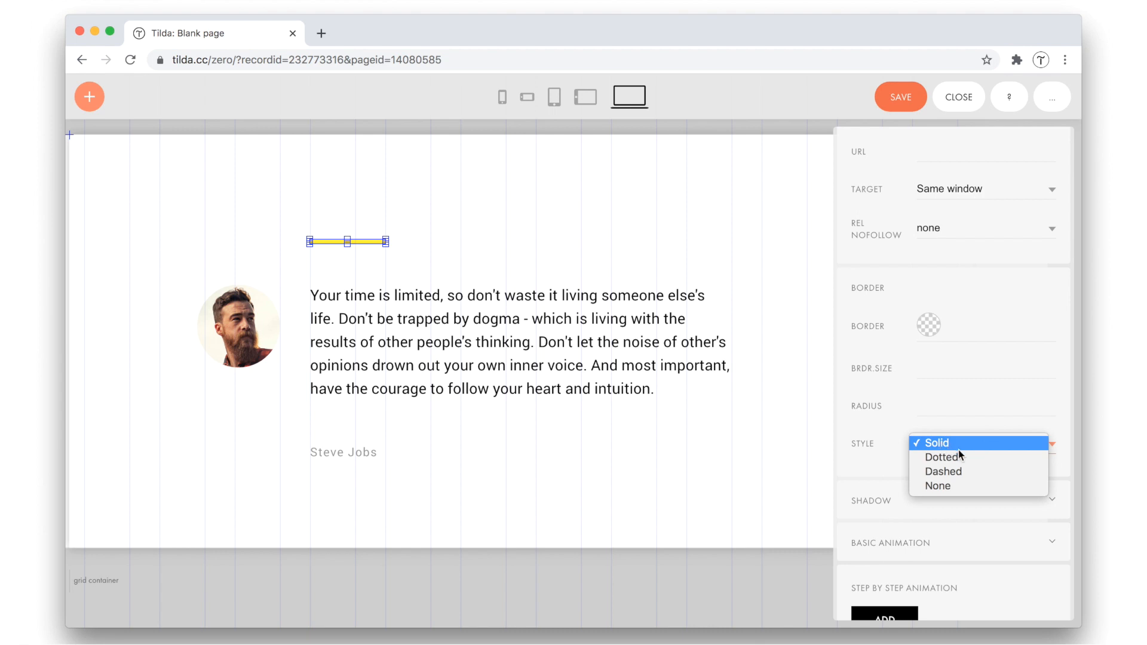
{"action": "left_click", "coordinate": [883, 460]}
{"action": "scroll", "coordinate": [882, 462], "scroll_direction": "down", "scroll_amount": 2}
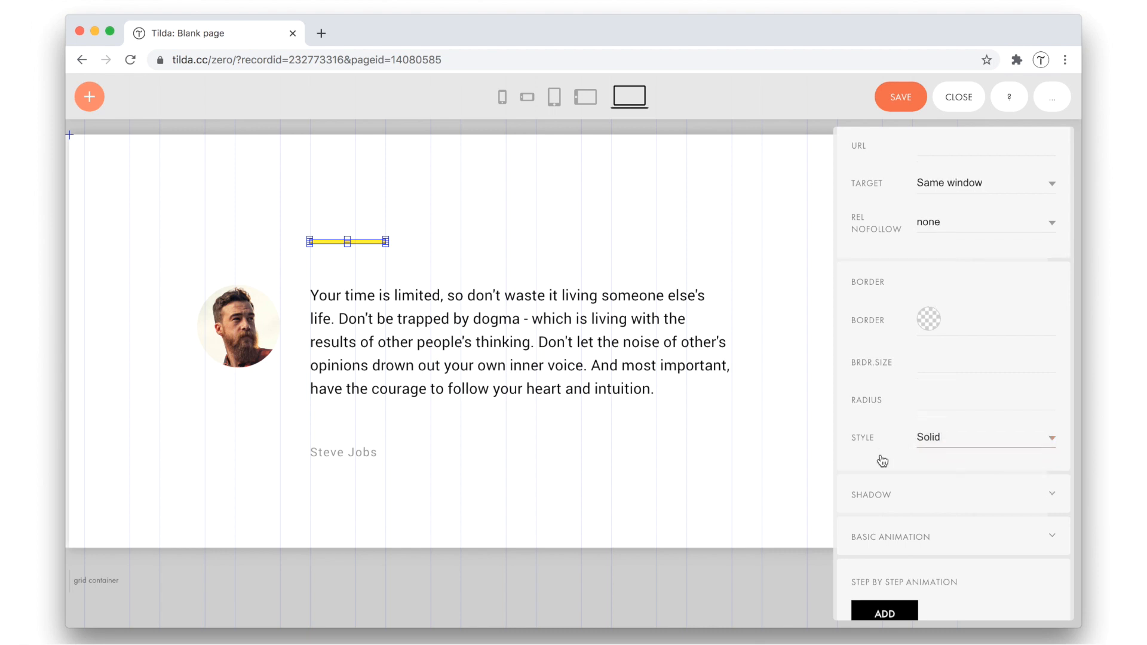
{"action": "left_click", "coordinate": [883, 422]}
{"action": "scroll", "coordinate": [883, 423], "scroll_direction": "down", "scroll_amount": 4}
{"action": "scroll", "coordinate": [883, 423], "scroll_direction": "down", "scroll_amount": 1}
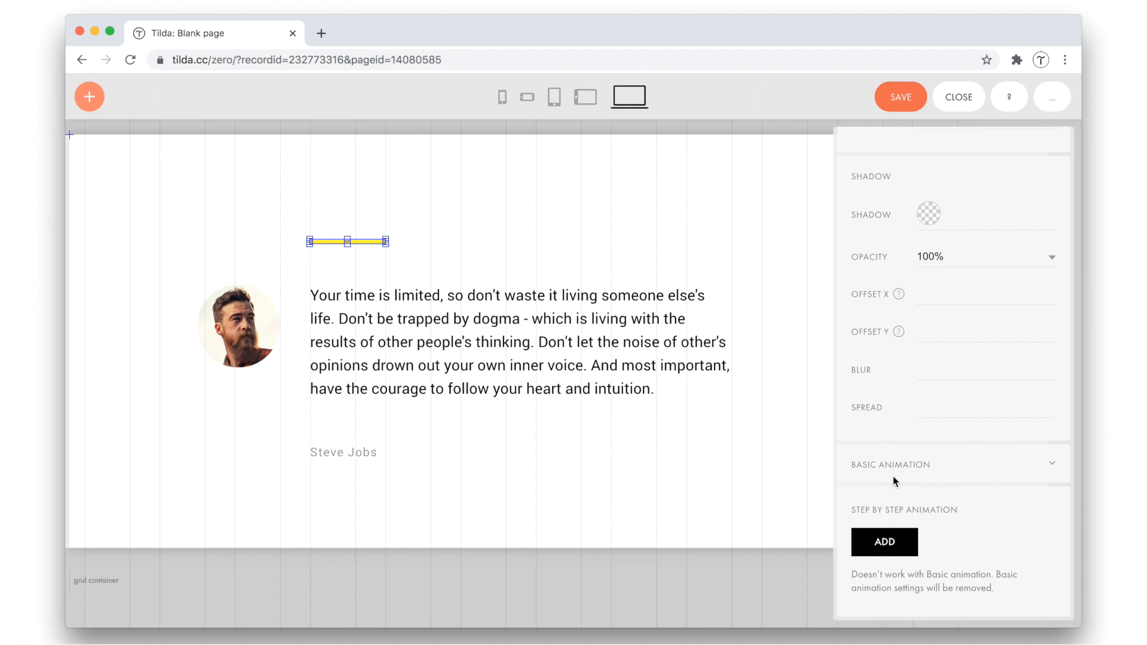
{"action": "left_click", "coordinate": [179, 168]}
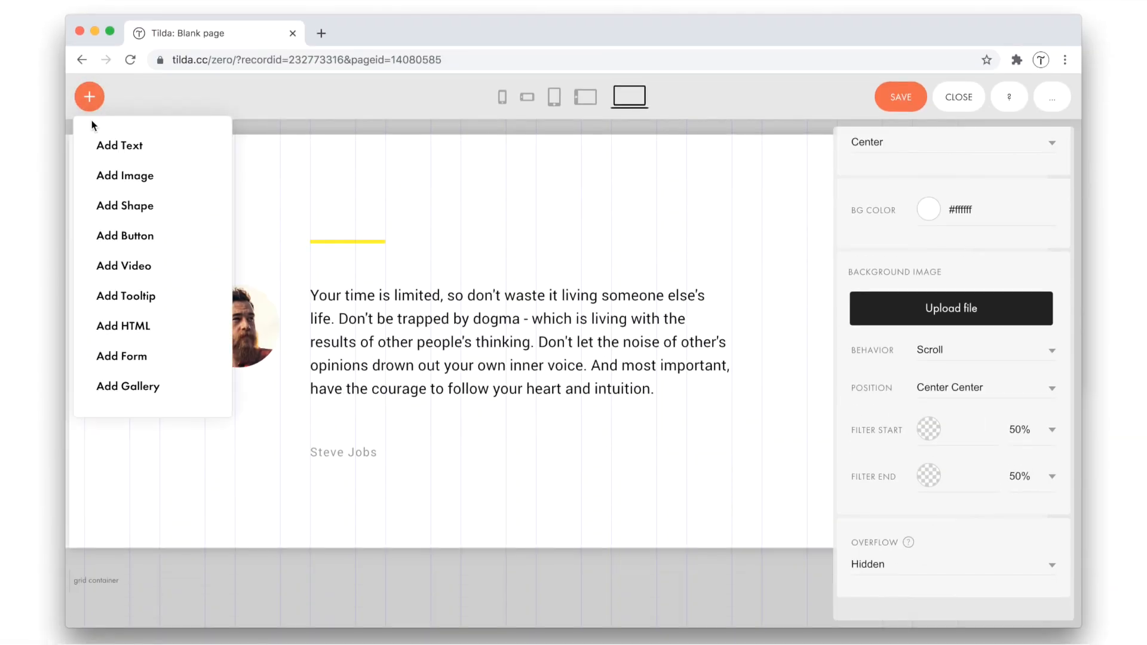
Step: Add a button below the author caption, aligned with the text's left edge, and reduce its width and its height to about 45 px
{"action": "left_click", "coordinate": [103, 234]}
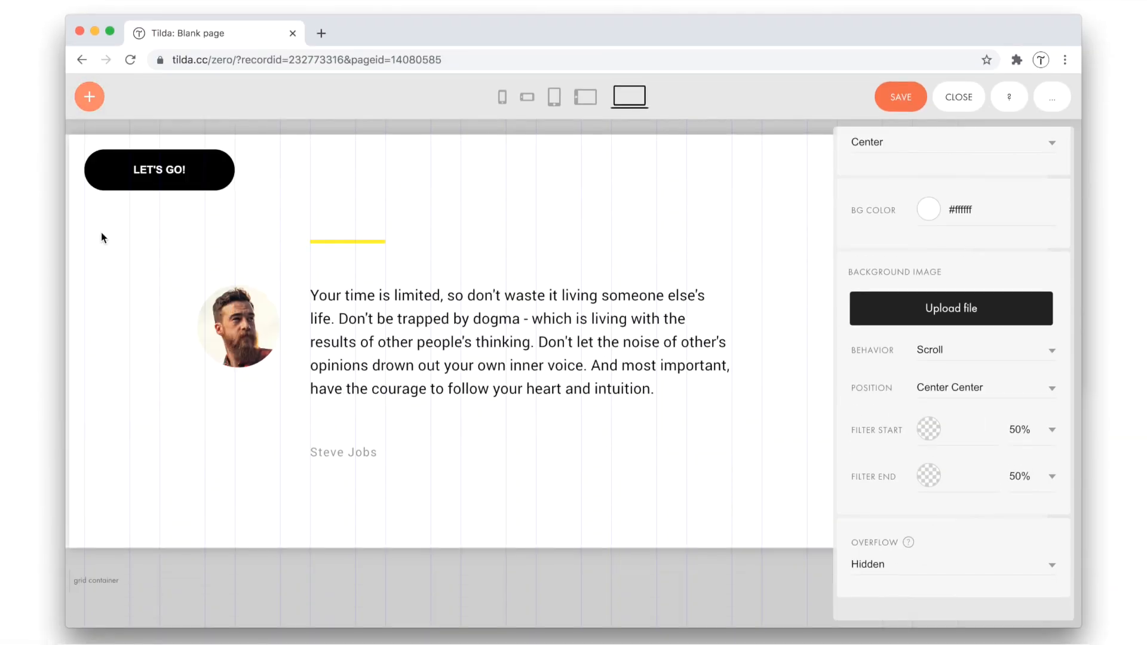
{"action": "left_click_drag", "start_coordinate": [160, 178], "coordinate": [387, 511]}
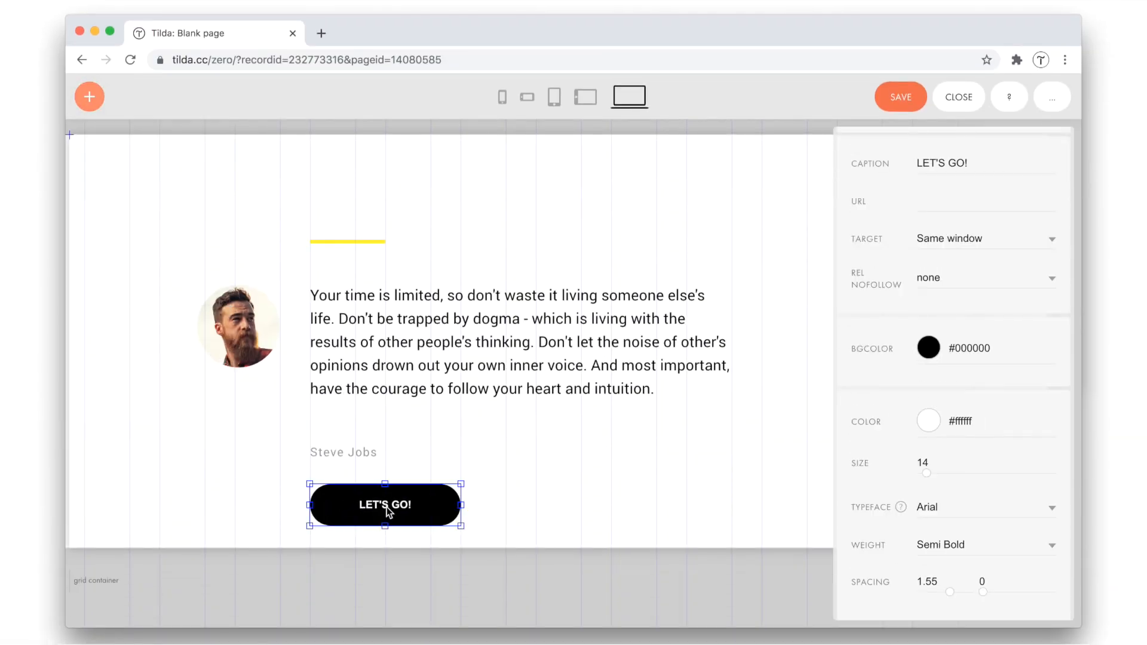
{"action": "mouse_move", "coordinate": [460, 505]}
{"action": "left_mouse_down"}
{"action": "mouse_move", "coordinate": [412, 506]}
{"action": "mouse_move", "coordinate": [438, 505]}
{"action": "left_mouse_up"}
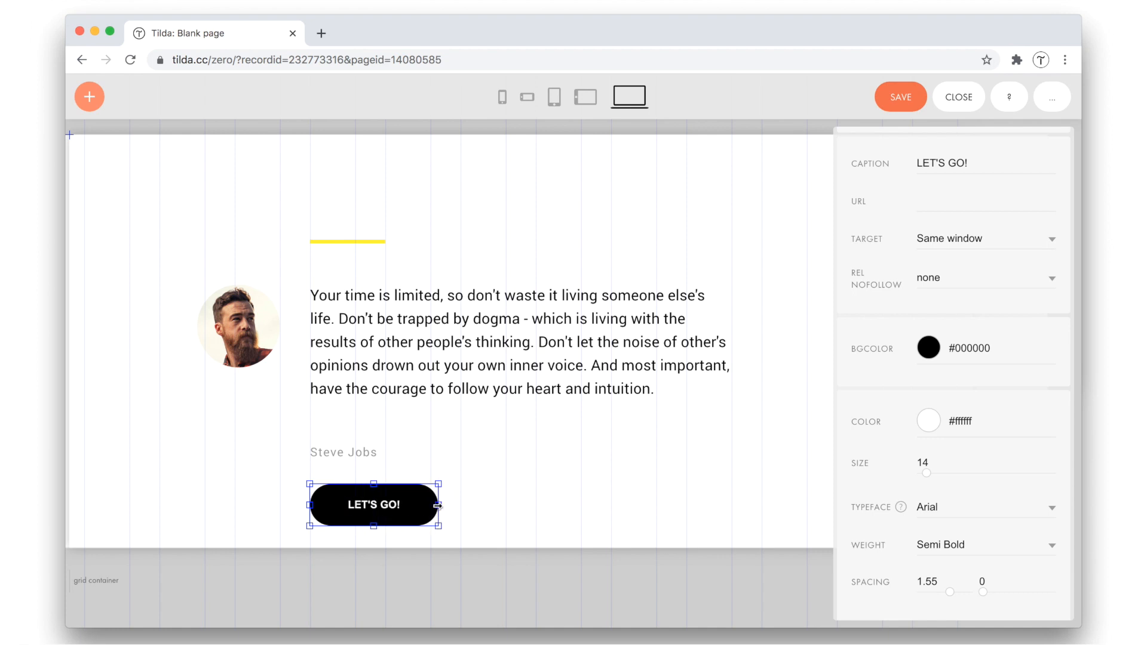
{"action": "left_click_drag", "start_coordinate": [374, 484], "coordinate": [374, 492]}
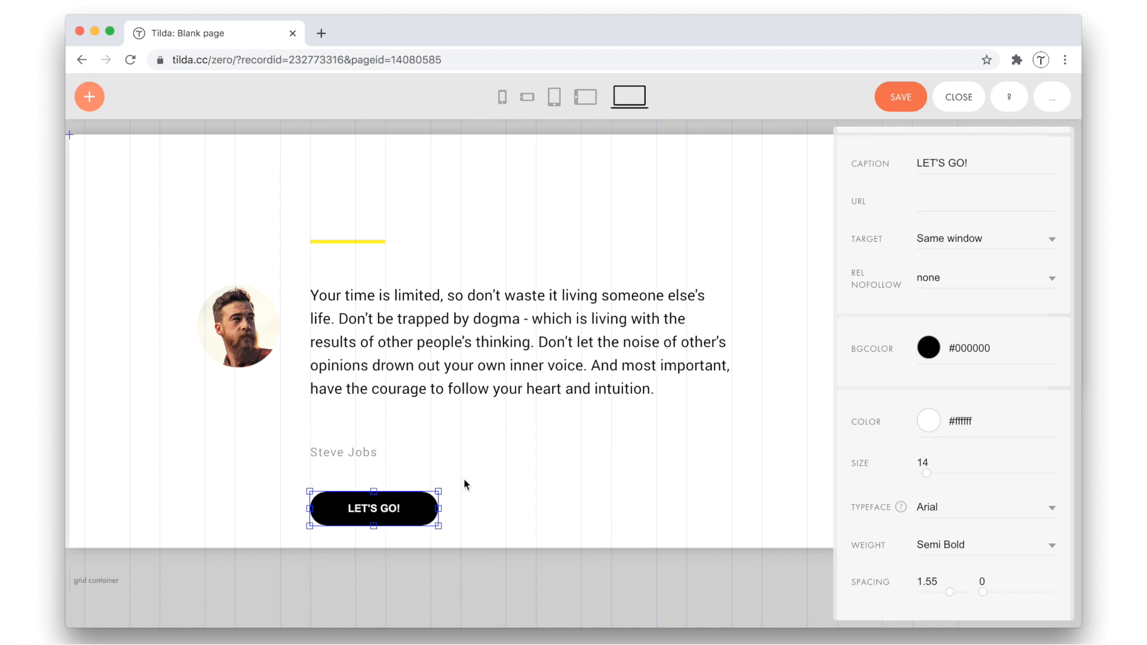
Step: Set the button's text size to 12 and narrow the button to 150 px
{"action": "left_click", "coordinate": [943, 461]}
{"action": "key", "text": "Down"}
{"action": "key", "text": "Down"}
{"action": "left_click", "coordinate": [666, 467]}
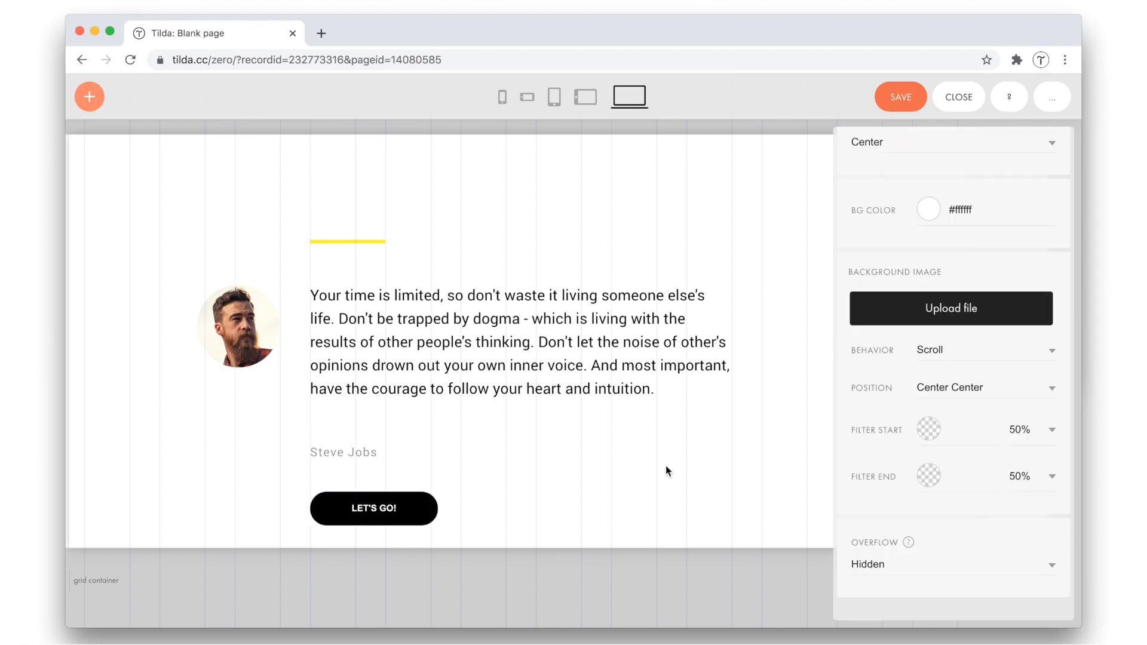
{"action": "left_click", "coordinate": [414, 508]}
{"action": "left_click_drag", "start_coordinate": [438, 508], "coordinate": [426, 510]}
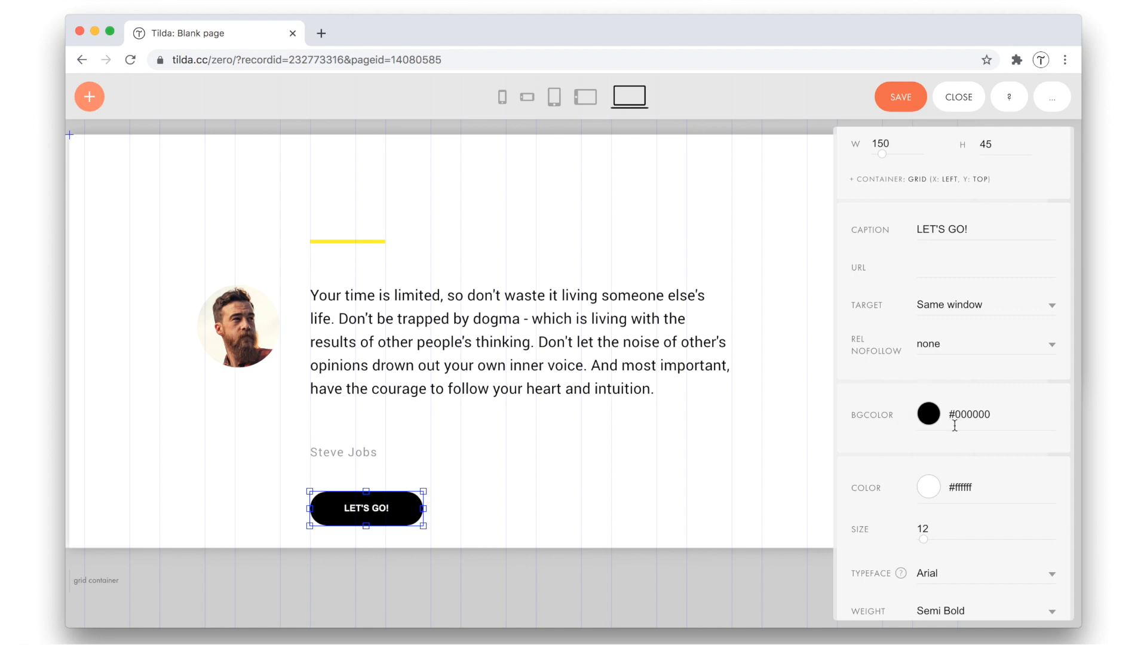
Step: Set the button's background color on hover to #0011ff and deselect the button
{"action": "scroll", "coordinate": [953, 418], "scroll_direction": "up", "scroll_amount": 3}
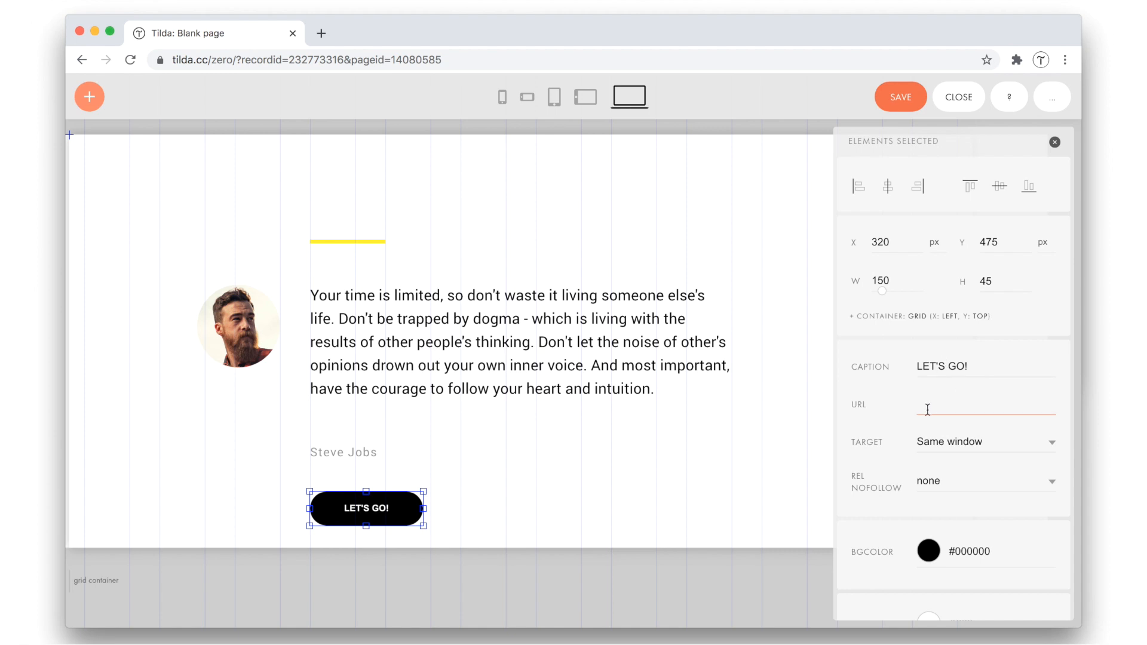
{"action": "scroll", "coordinate": [927, 409], "scroll_direction": "down", "scroll_amount": 10}
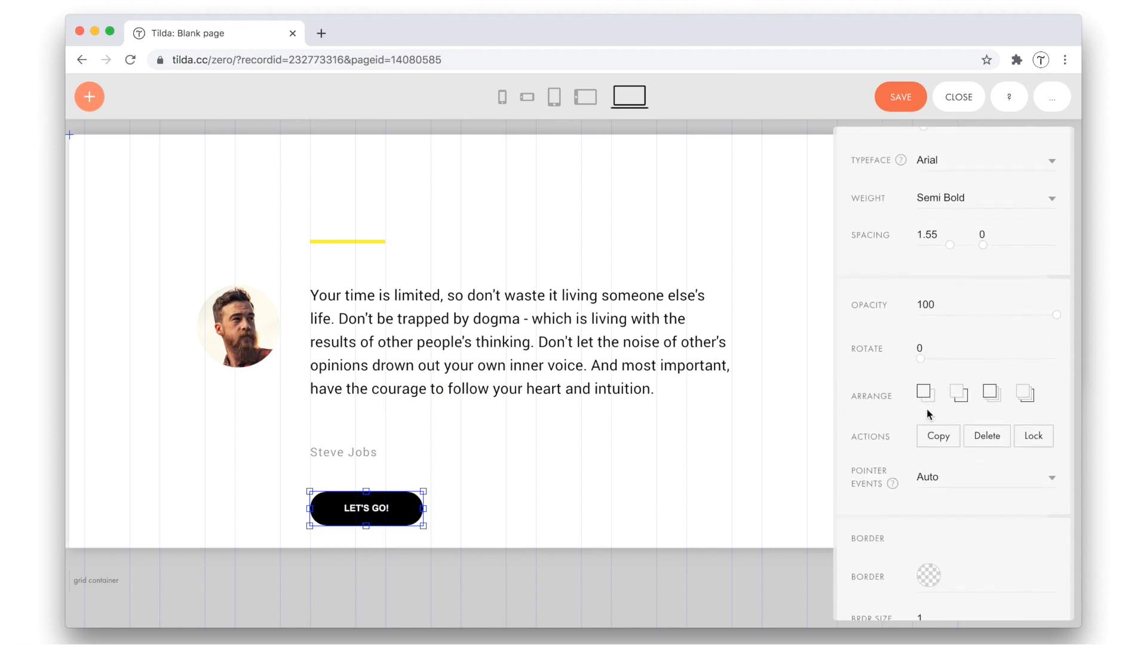
{"action": "scroll", "coordinate": [926, 409], "scroll_direction": "down", "scroll_amount": 10}
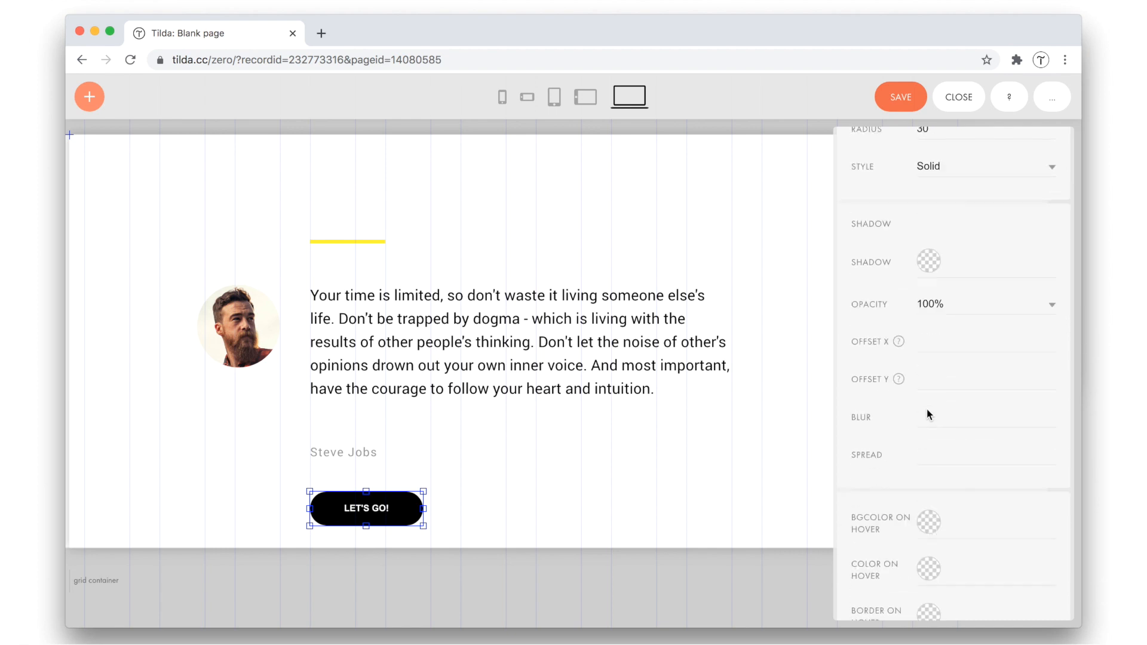
{"action": "scroll", "coordinate": [927, 409], "scroll_direction": "down", "scroll_amount": 3}
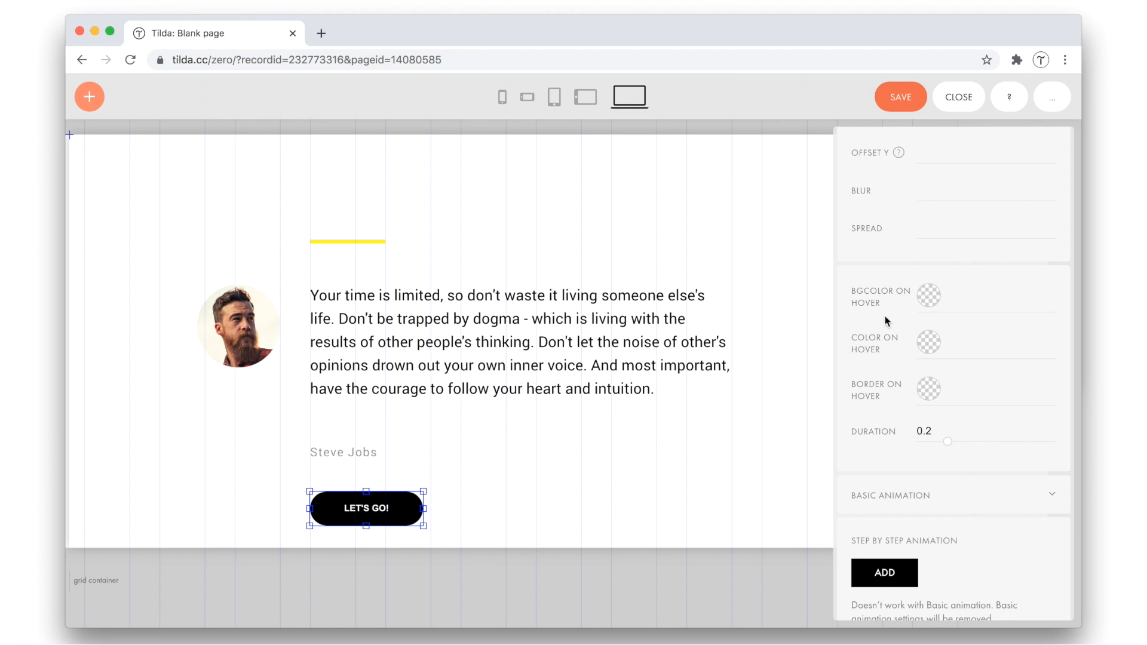
{"action": "left_click", "coordinate": [959, 295]}
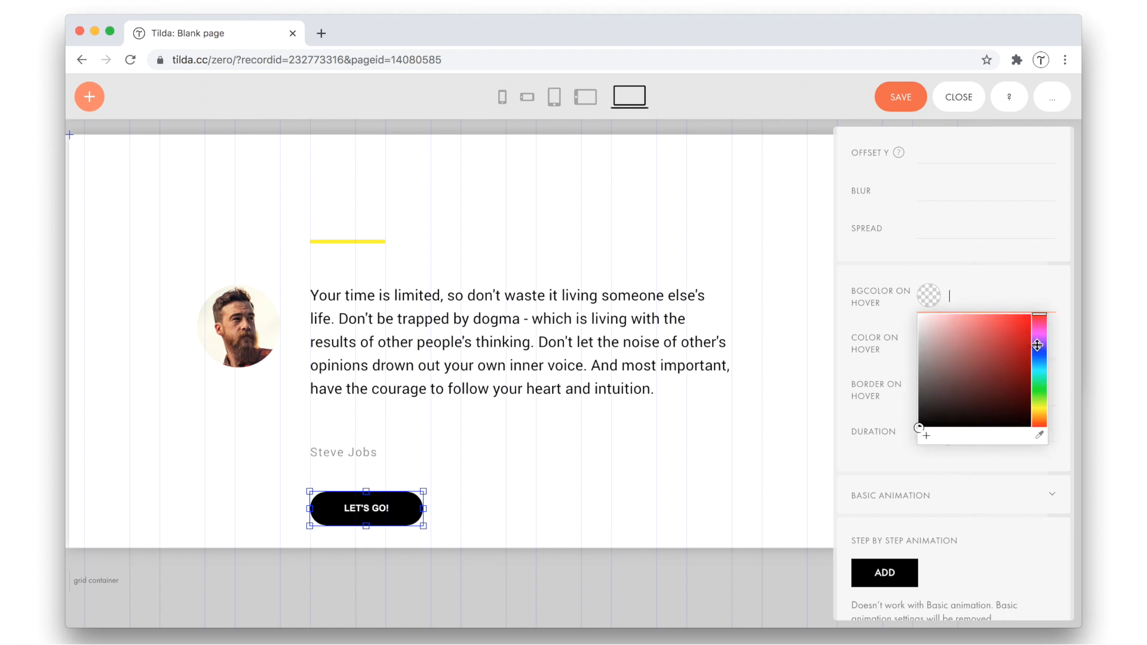
{"action": "left_click", "coordinate": [1037, 345]}
{"action": "left_click_drag", "start_coordinate": [1017, 346], "coordinate": [1032, 313]}
{"action": "triple_click", "coordinate": [1004, 300]}
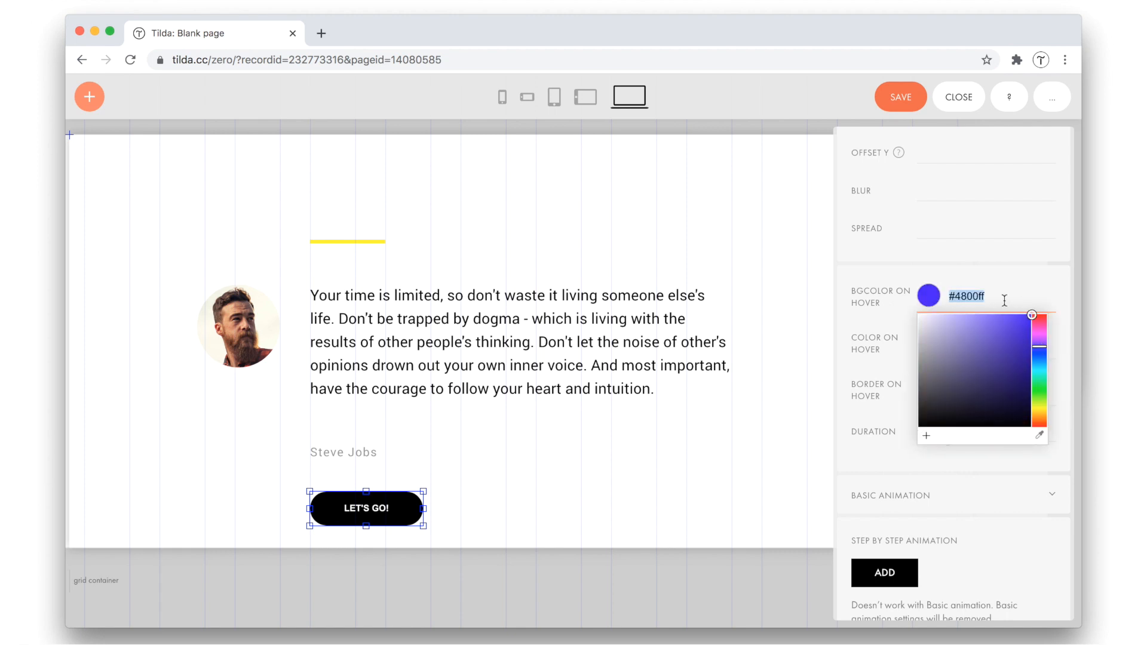
{"action": "type", "text": "#0011ff"}
{"action": "key", "text": "Return"}
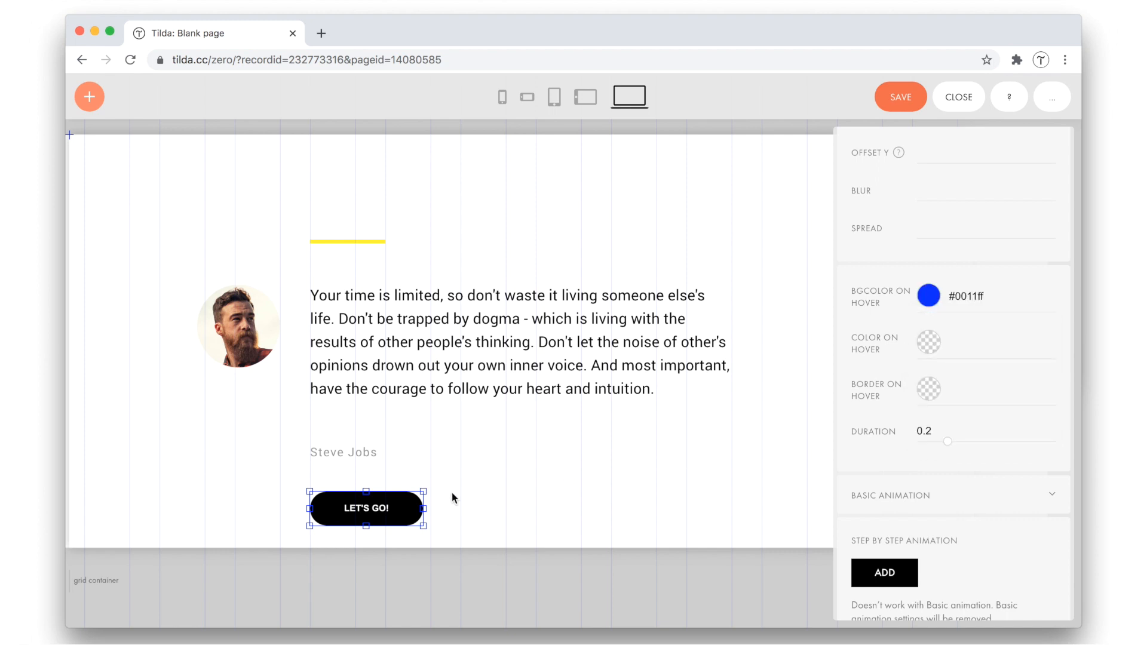
{"action": "left_click", "coordinate": [492, 502]}
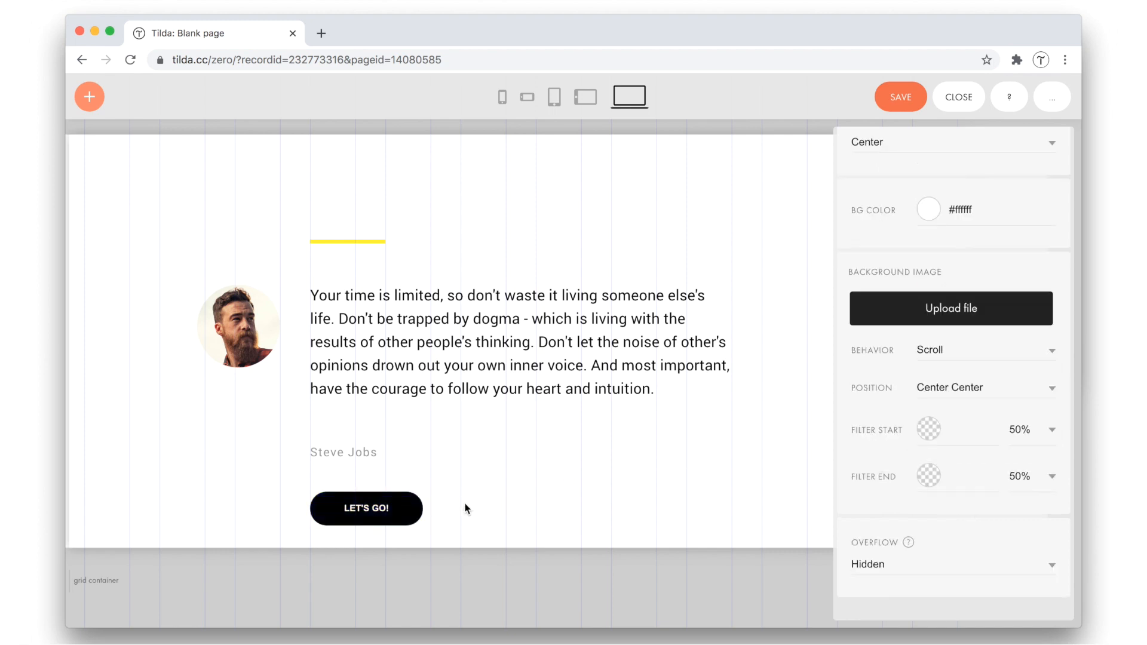
Step: Select the LET'S GO! button and set its shadow color to #000000
{"action": "left_click", "coordinate": [408, 507]}
{"action": "scroll", "coordinate": [912, 475], "scroll_direction": "down", "scroll_amount": 5}
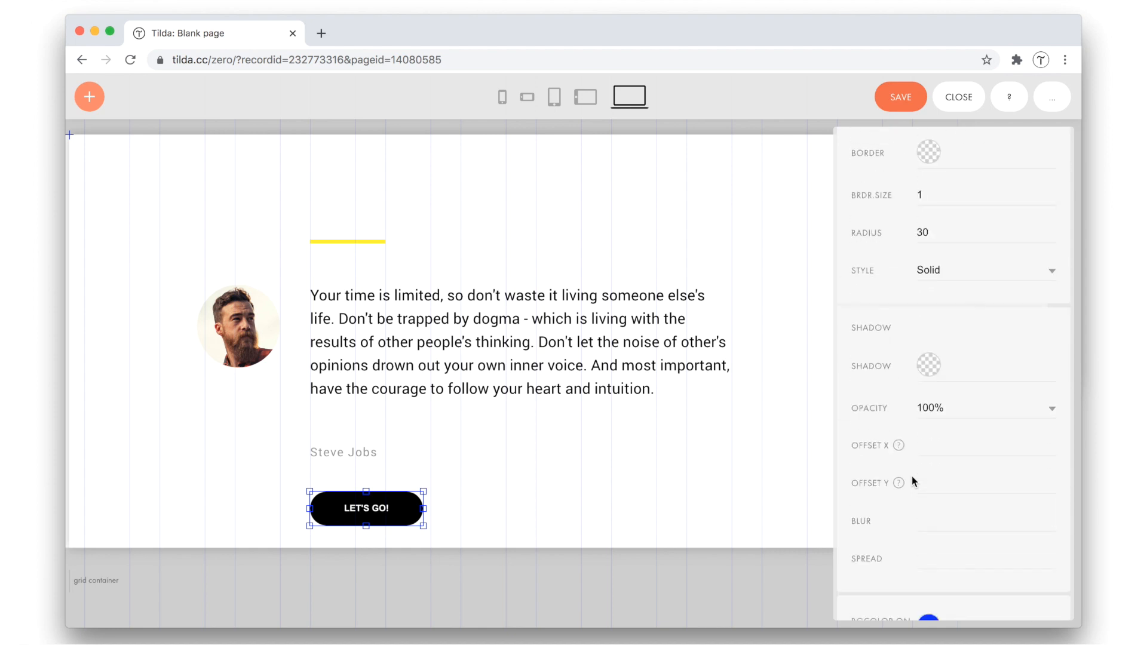
{"action": "scroll", "coordinate": [911, 475], "scroll_direction": "down", "scroll_amount": 5}
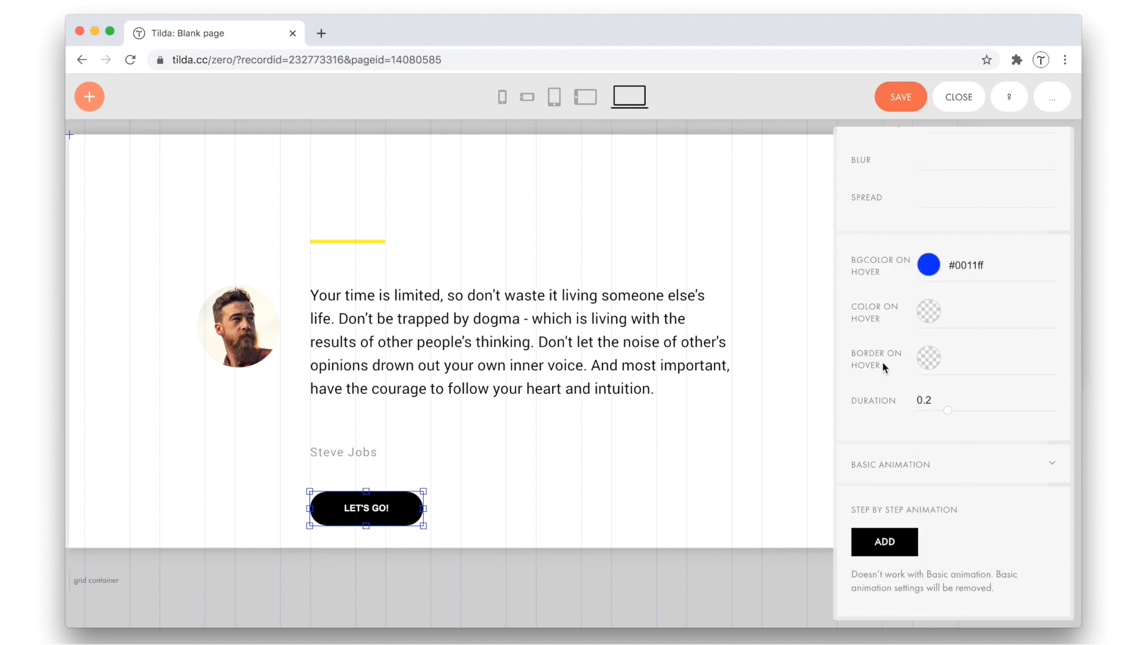
{"action": "scroll", "coordinate": [883, 363], "scroll_direction": "up", "scroll_amount": 5}
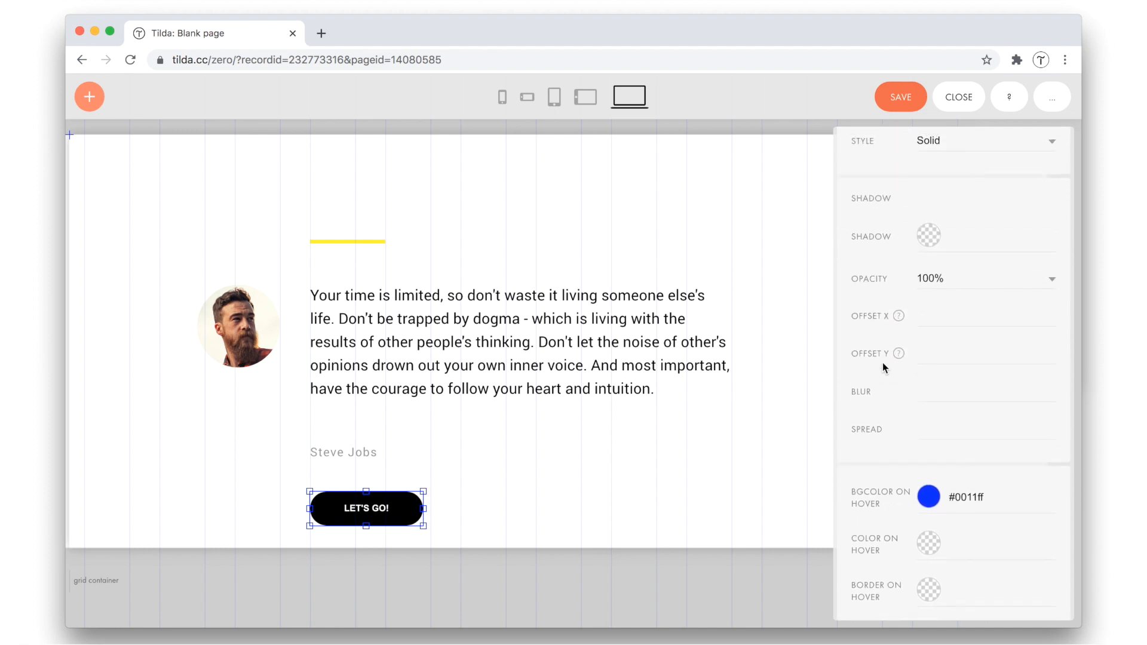
{"action": "left_click", "coordinate": [927, 300]}
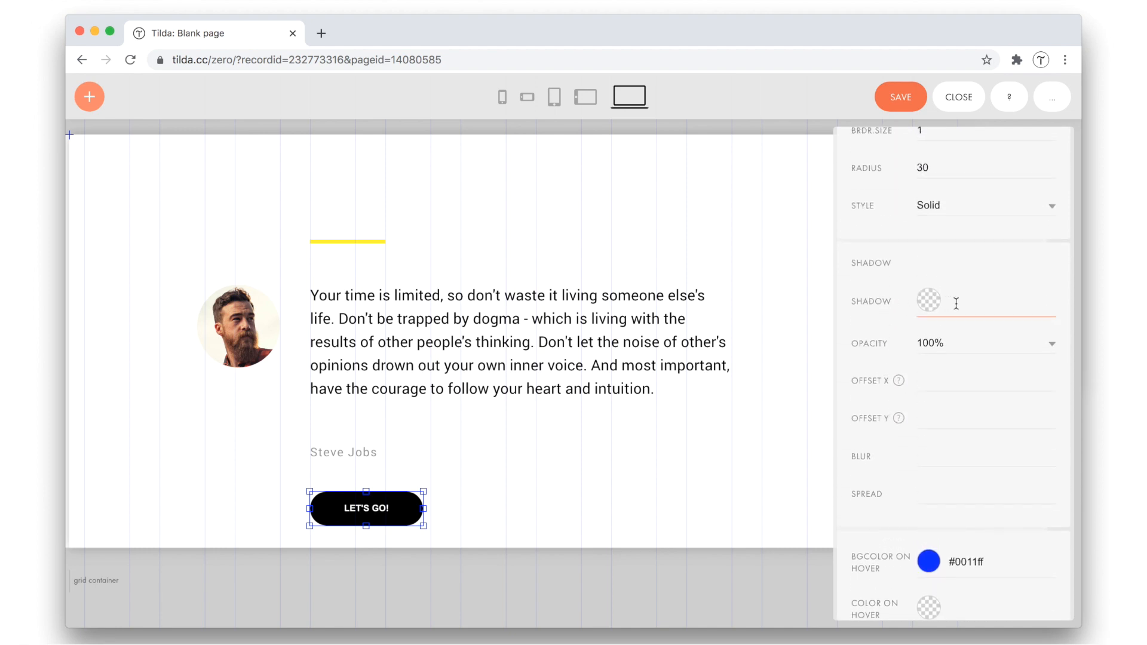
{"action": "left_click", "coordinate": [882, 327]}
Step: Set the button shadow's X and Y offsets to 0, blur to 30 and opacity to 50%, and deselect the button
{"action": "left_click", "coordinate": [935, 380]}
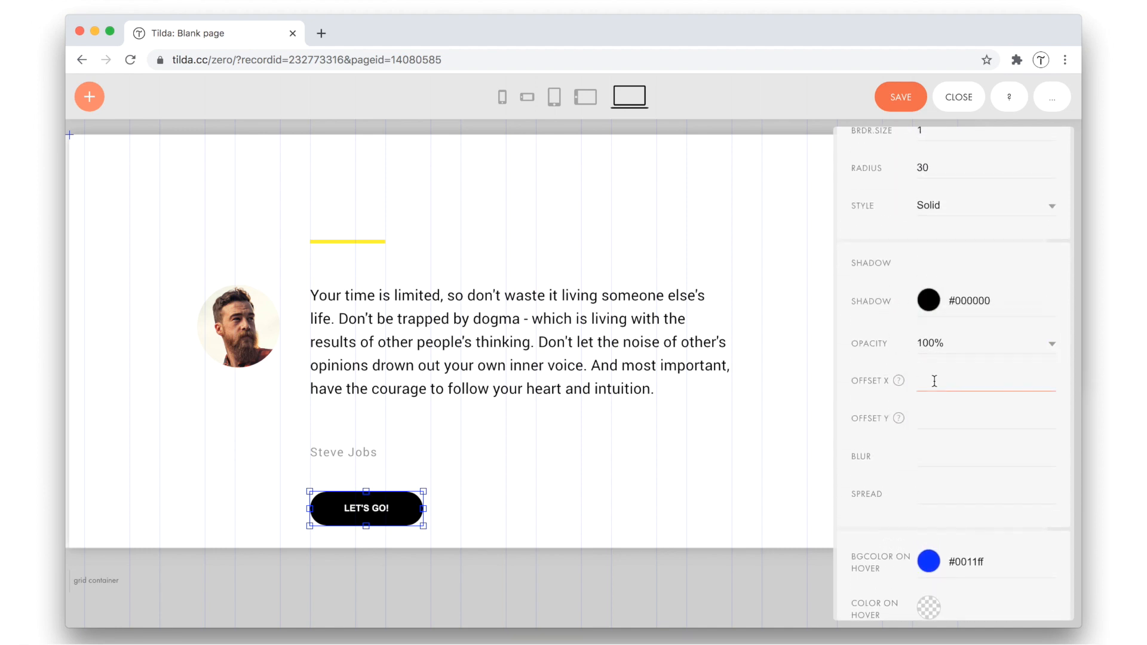
{"action": "type", "text": "0"}
{"action": "key", "text": "Tab"}
{"action": "type", "text": "0"}
{"action": "left_click", "coordinate": [932, 456]}
{"action": "type", "text": "30"}
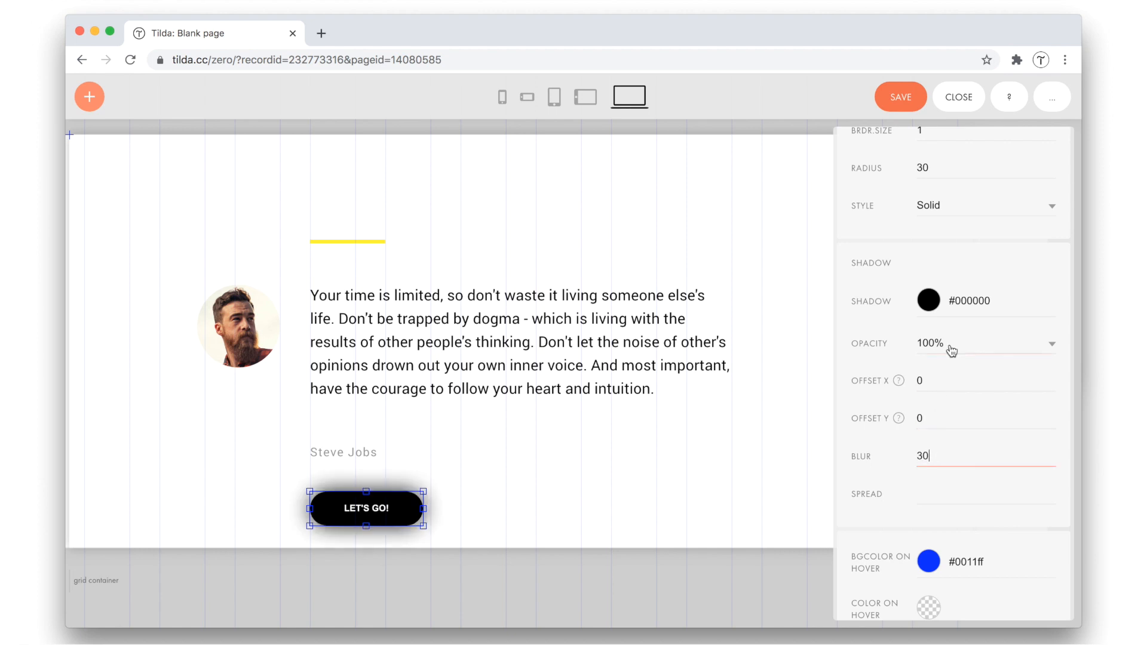
{"action": "left_click", "coordinate": [950, 344]}
{"action": "left_click", "coordinate": [943, 413]}
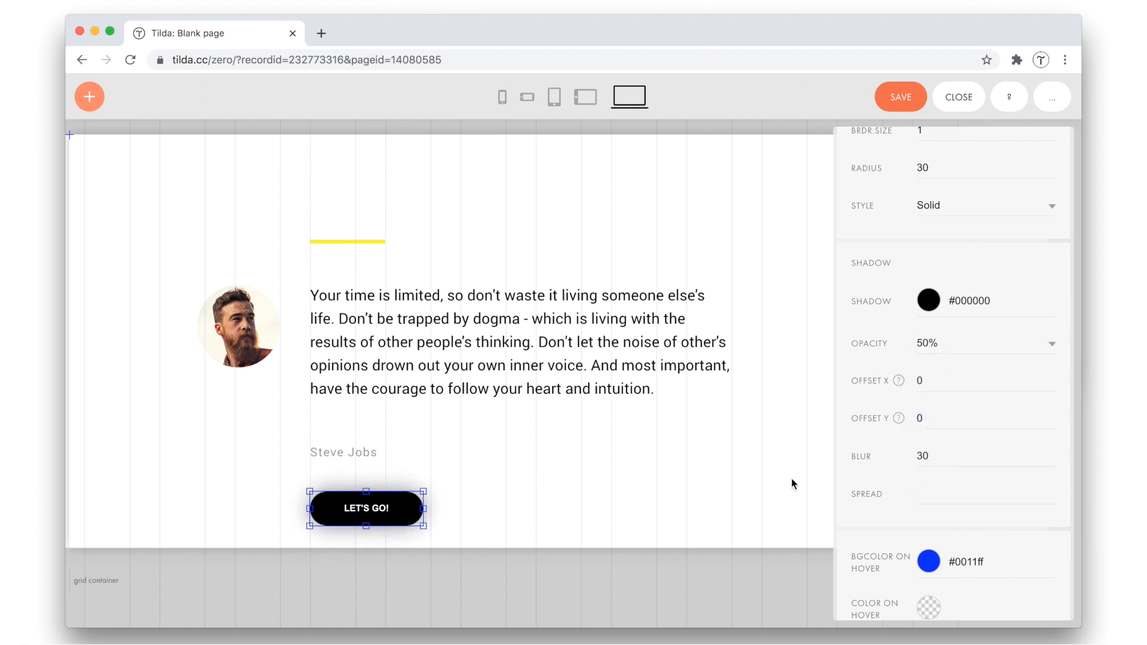
{"action": "left_click", "coordinate": [489, 505]}
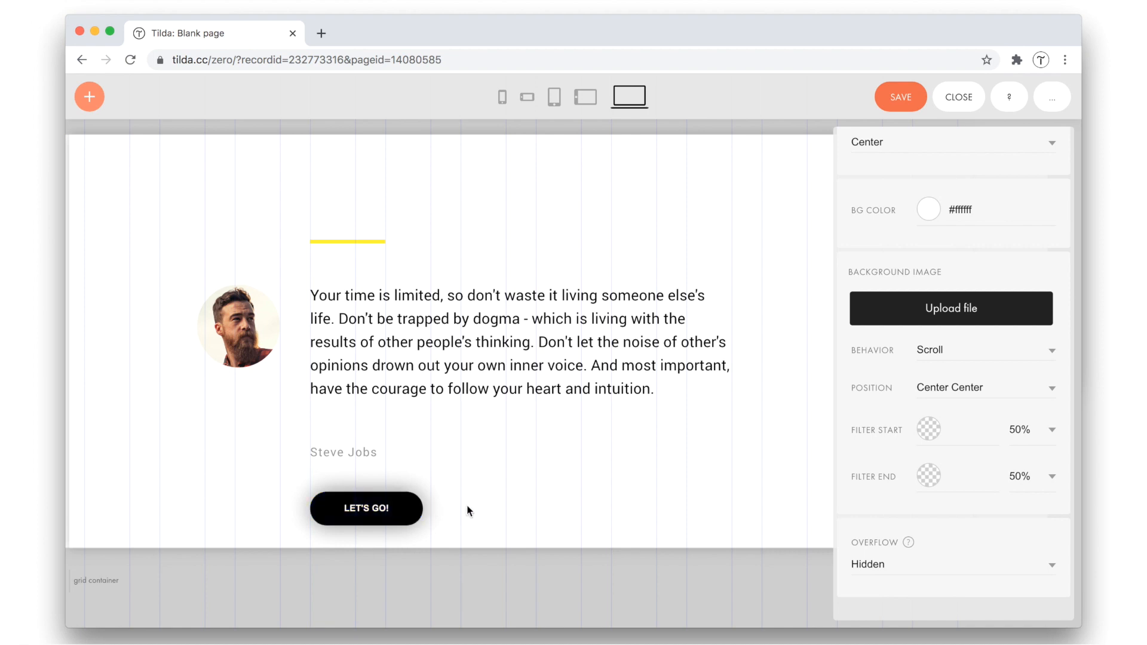
Step: Remove the author caption's text, move the button up beneath the quote with the label LEARN MORE, and close the artboard settings
{"action": "left_click", "coordinate": [343, 452]}
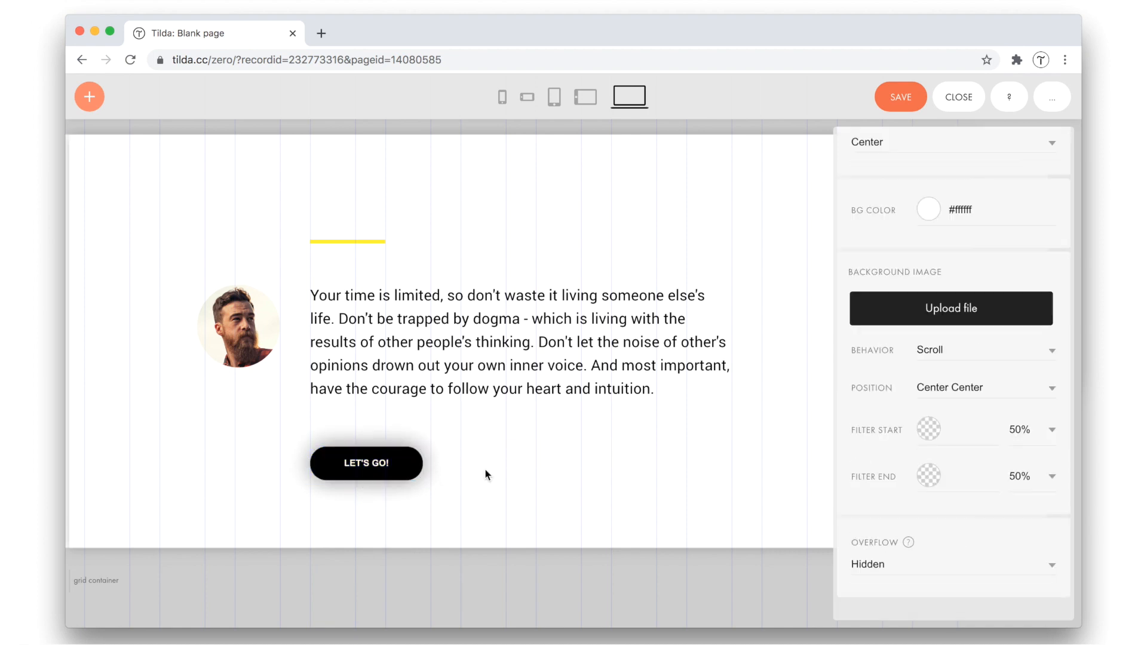
{"action": "left_click", "coordinate": [451, 457]}
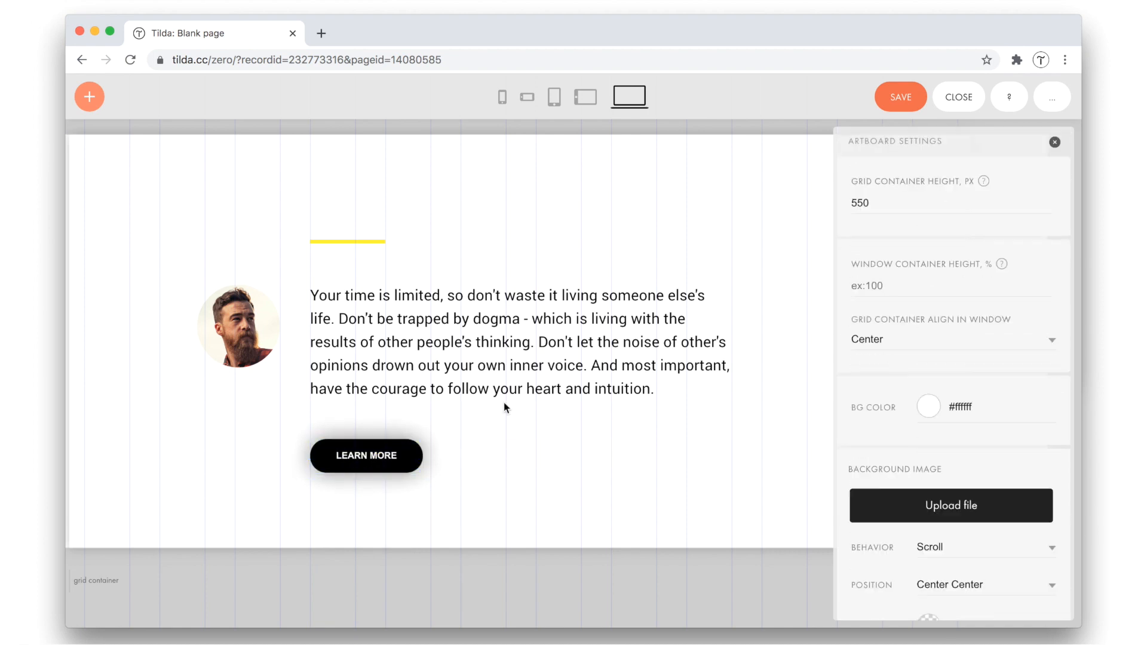
{"action": "left_click", "coordinate": [1058, 142]}
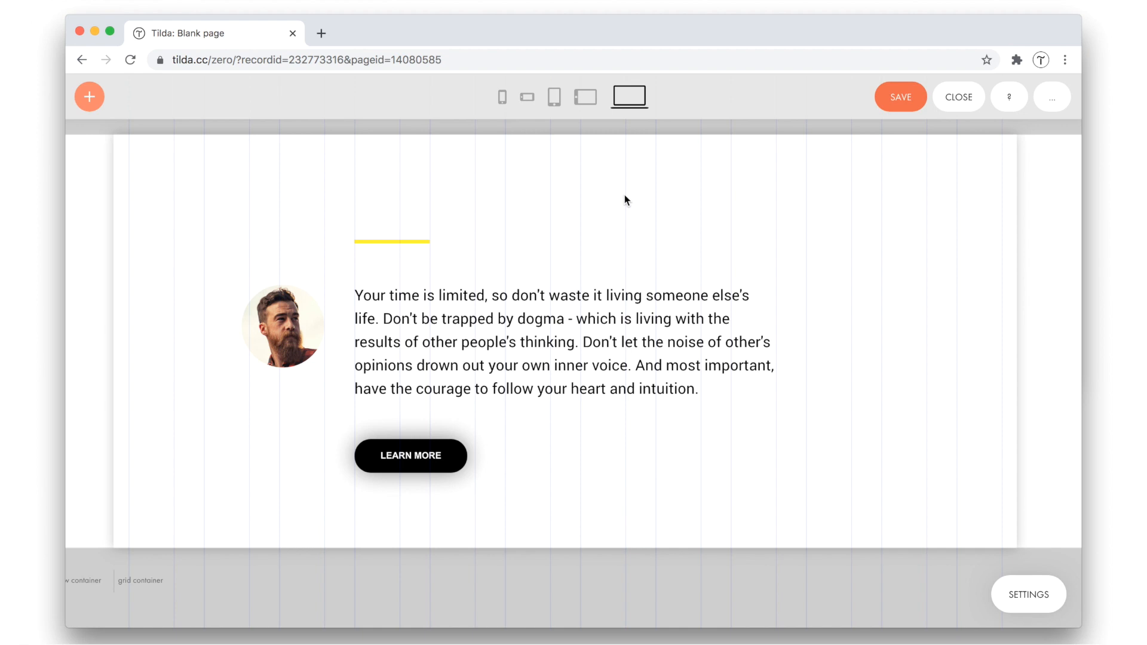
Step: In the layer order, move 28m.jpg above the empty text layer and the shape above LEARN MORE, and close the layer list
{"action": "key", "text": "super+l"}
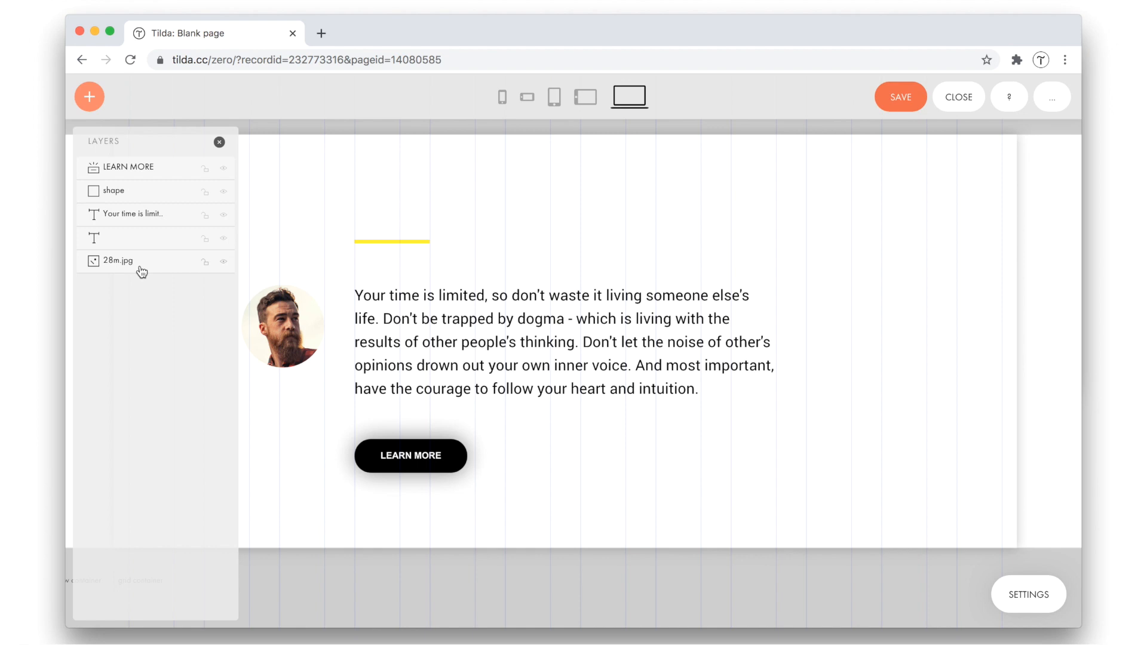
{"action": "left_click_drag", "start_coordinate": [142, 271], "coordinate": [143, 241]}
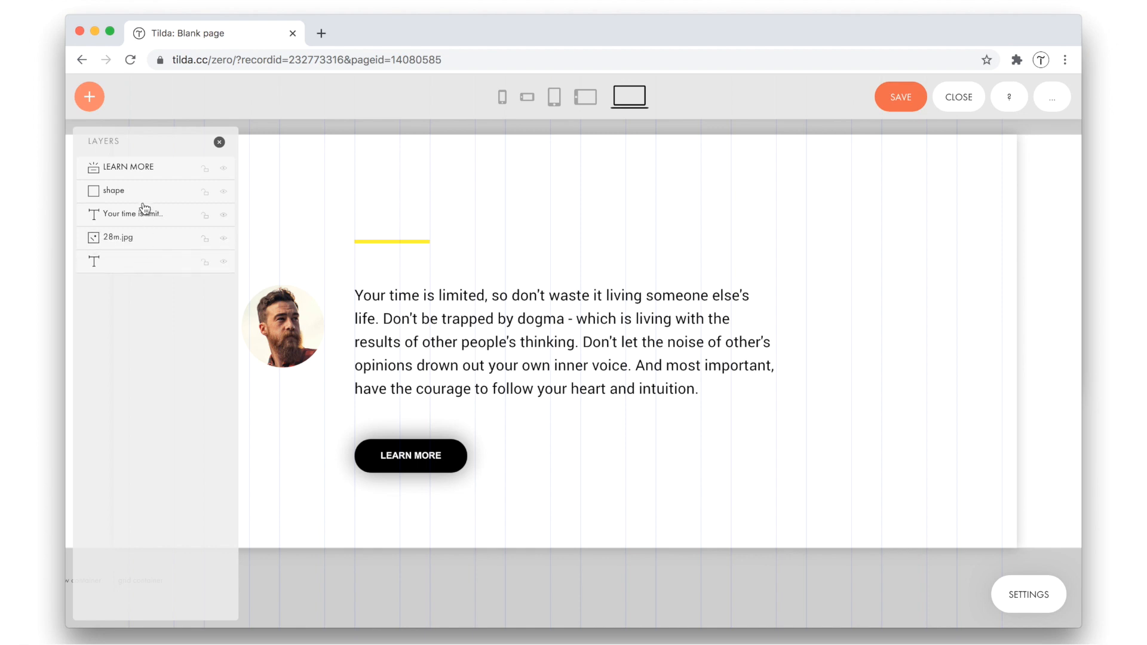
{"action": "mouse_move", "coordinate": [144, 197]}
{"action": "left_mouse_down"}
{"action": "mouse_move", "coordinate": [143, 174]}
{"action": "mouse_move", "coordinate": [147, 183]}
{"action": "left_mouse_up"}
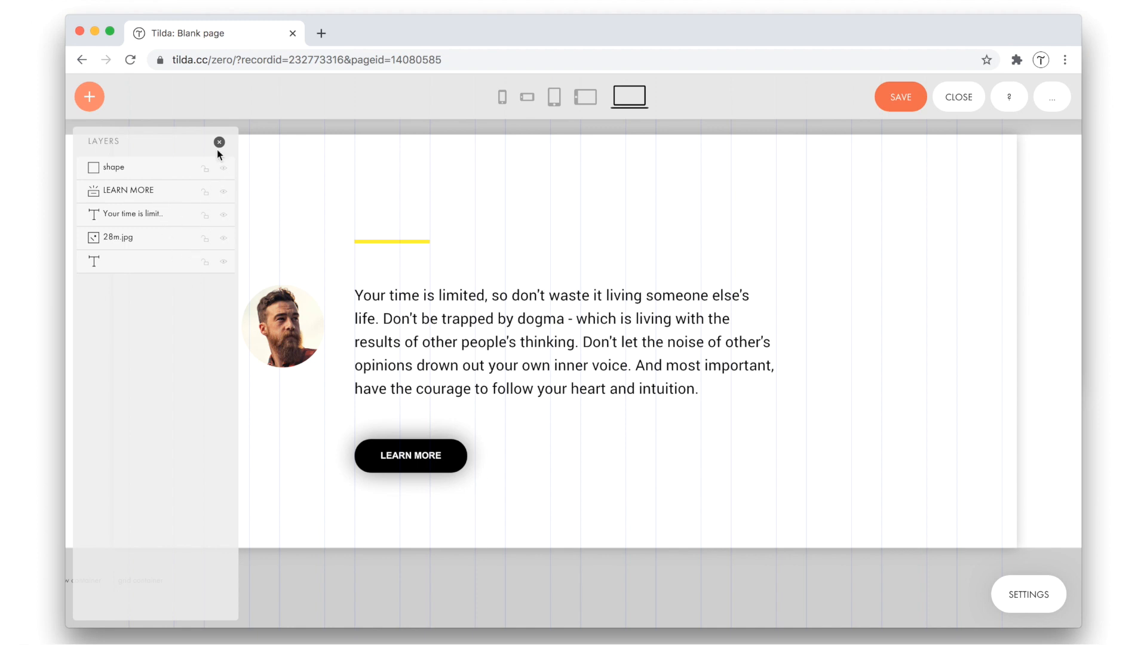
{"action": "left_click", "coordinate": [218, 142]}
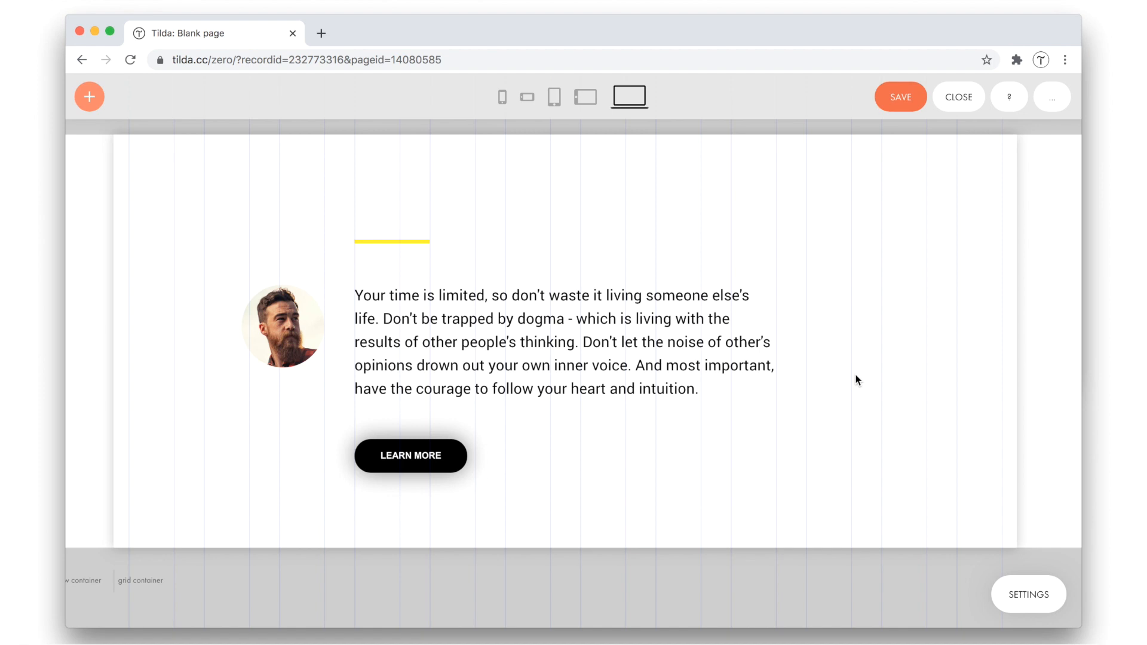
Step: Preview the block with the editor interface and grid hidden, and restore the interface
{"action": "key", "text": "f"}
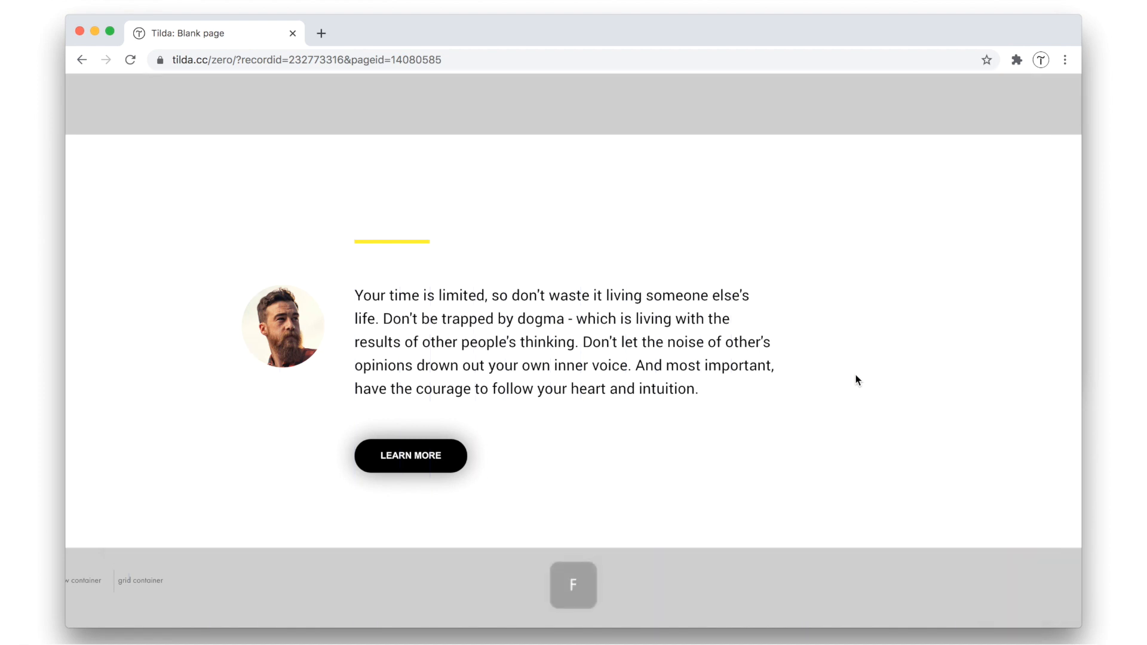
{"action": "scroll", "coordinate": [857, 380], "scroll_direction": "left", "scroll_amount": 2}
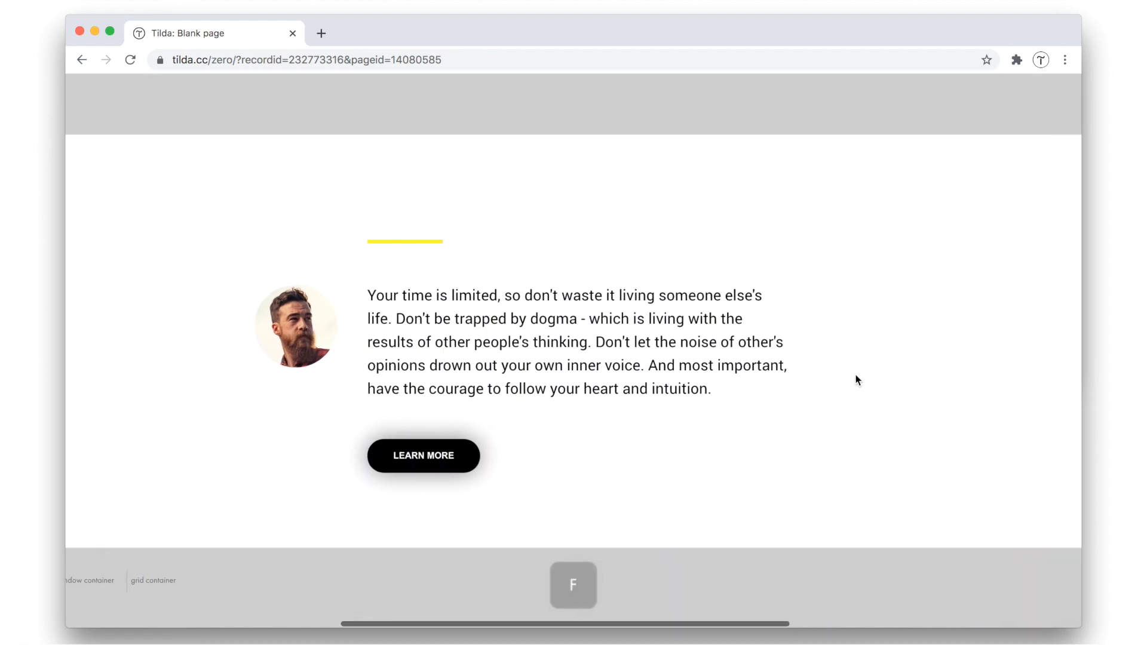
{"action": "scroll", "coordinate": [857, 380], "scroll_direction": "right", "scroll_amount": 1}
{"action": "key", "text": "f"}
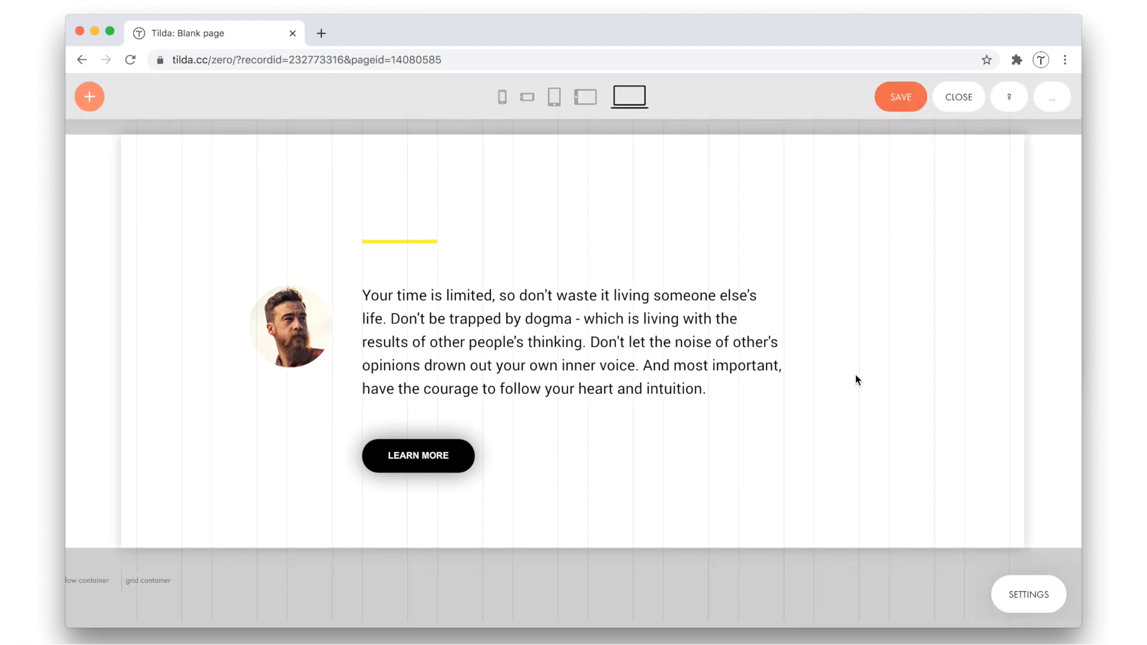
Step: Examine how the block looks on each screen-size layout from desktop to the smallest phone, and return to the desktop layout
{"action": "left_click", "coordinate": [1053, 97]}
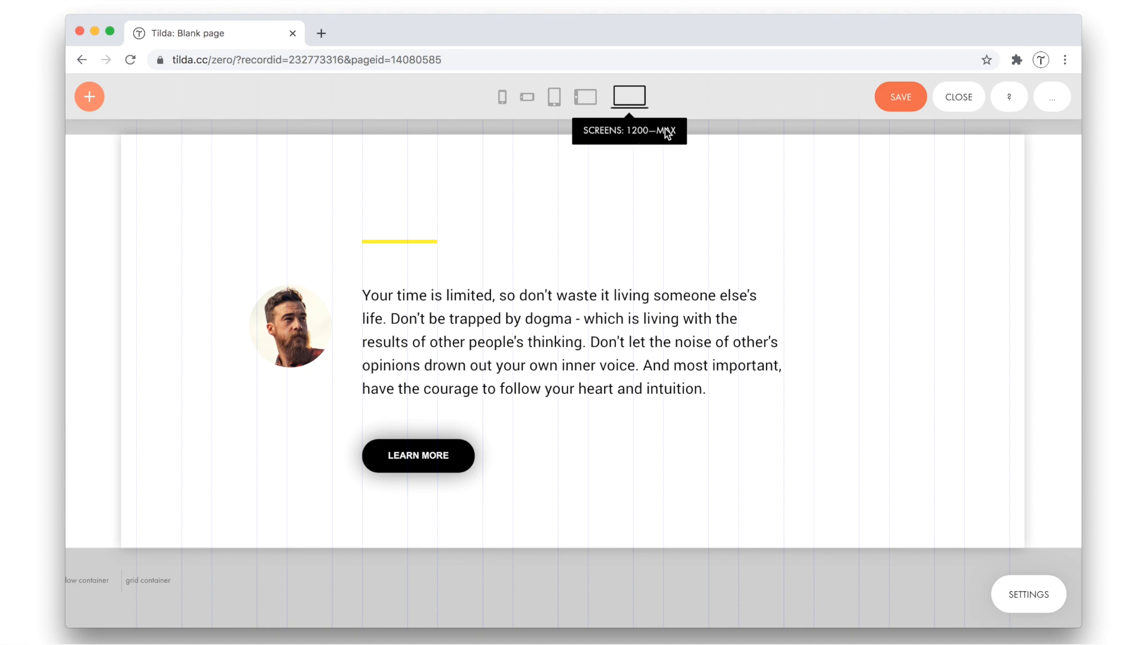
{"action": "left_click", "coordinate": [591, 102]}
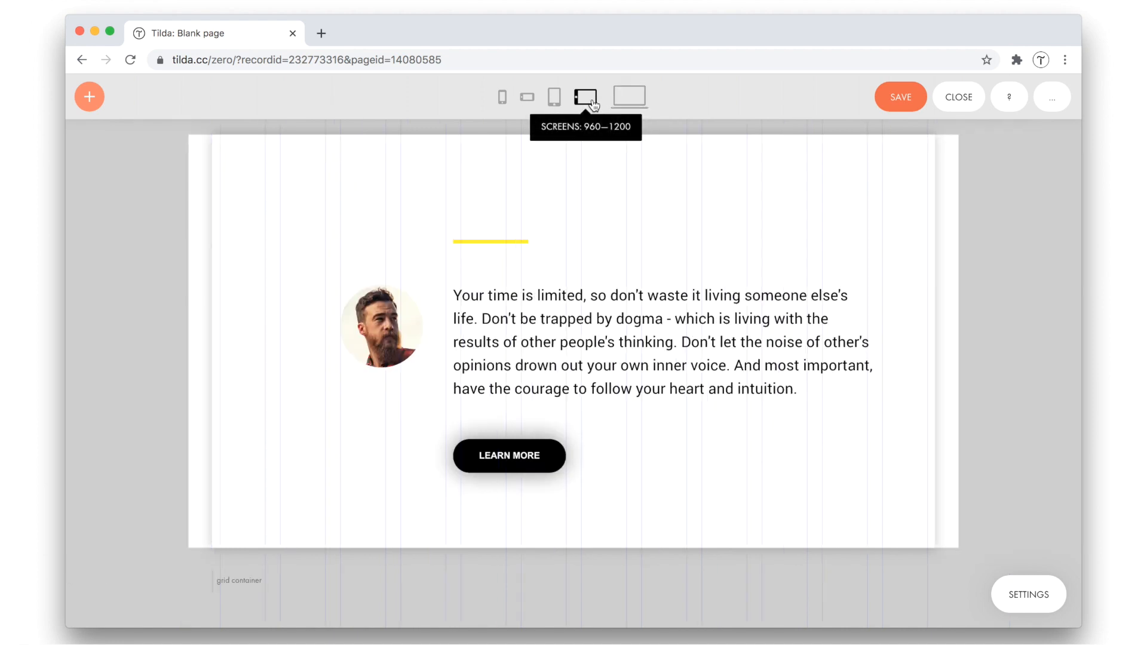
{"action": "left_click", "coordinate": [555, 103]}
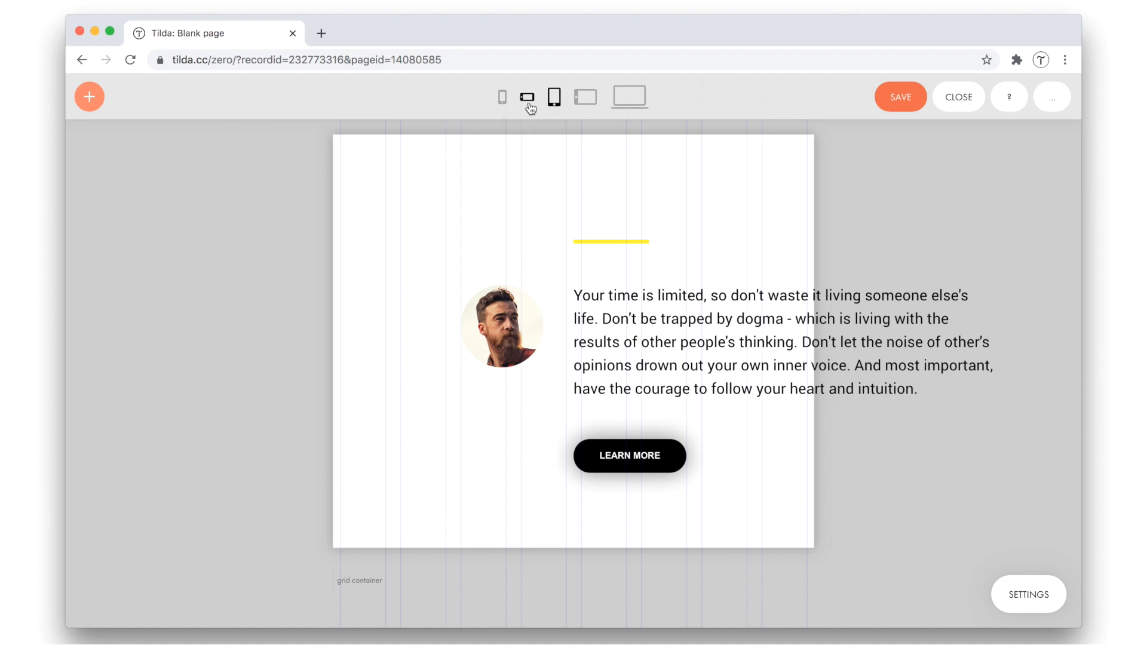
{"action": "left_click", "coordinate": [528, 100]}
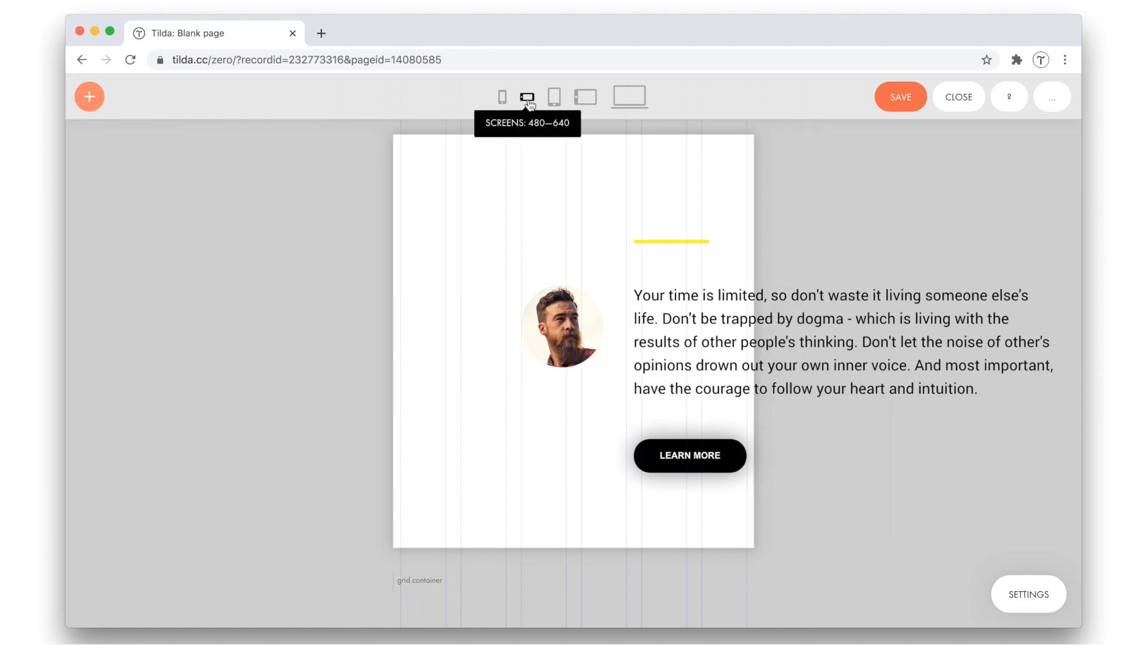
{"action": "left_click", "coordinate": [501, 99]}
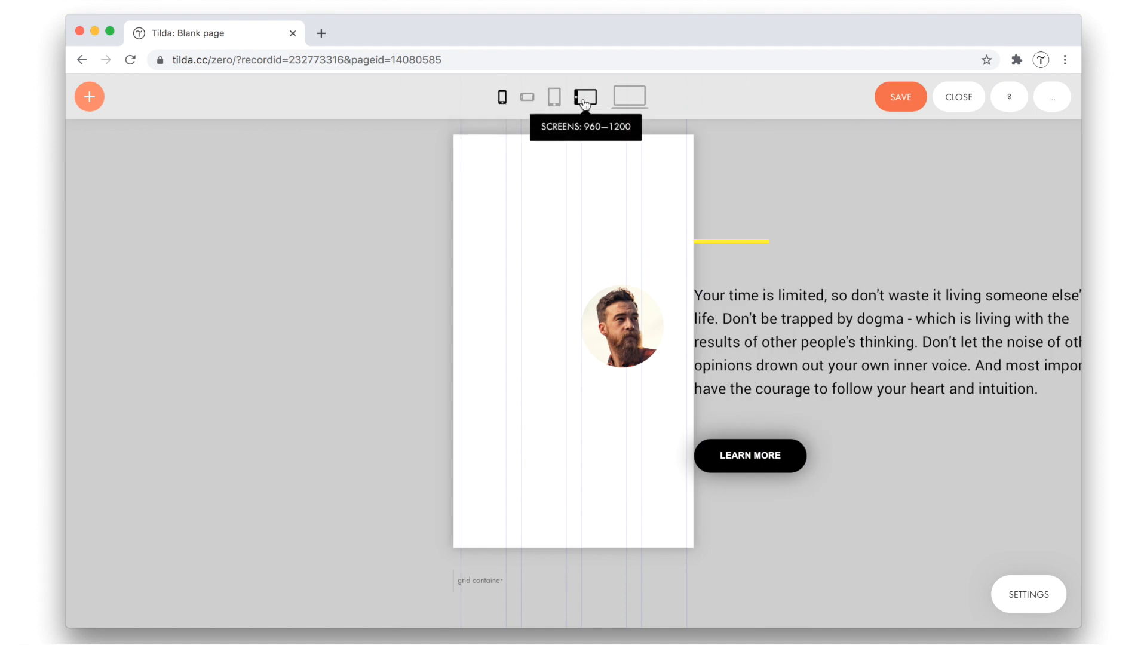
{"action": "left_click", "coordinate": [630, 97]}
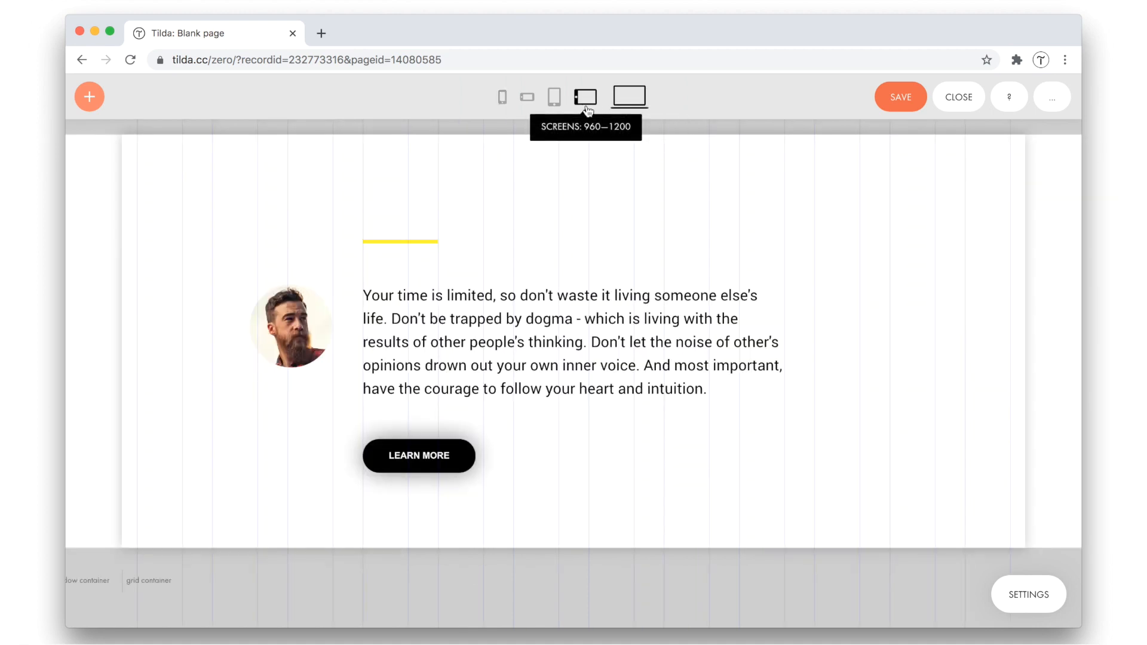
{"action": "left_click", "coordinate": [555, 96]}
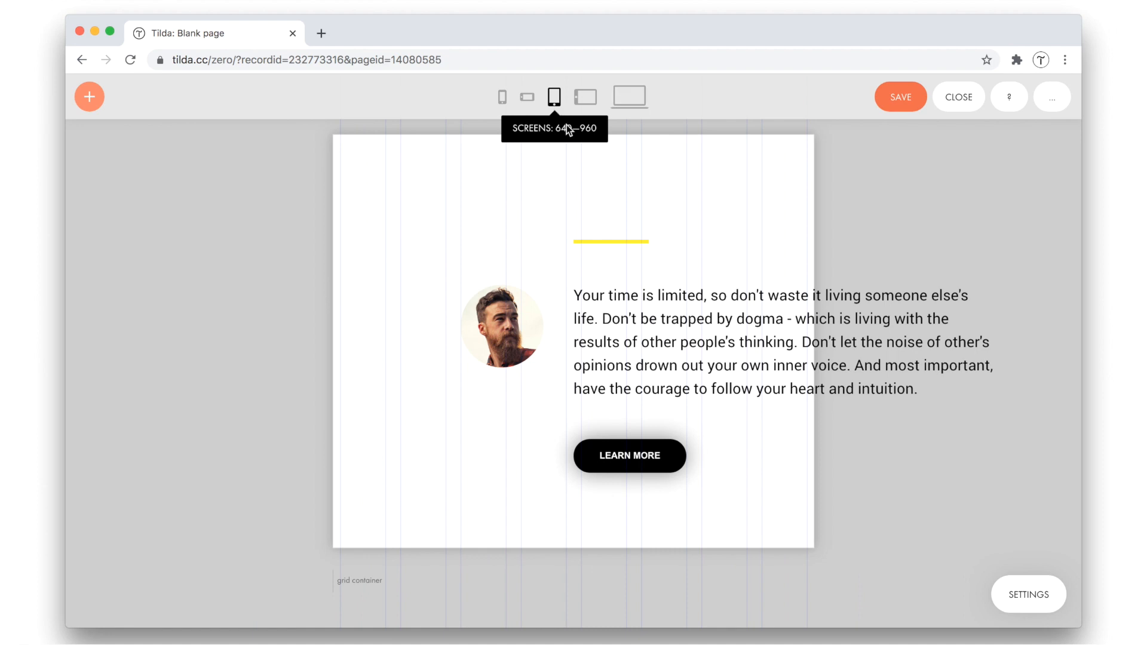
{"action": "left_click", "coordinate": [585, 98]}
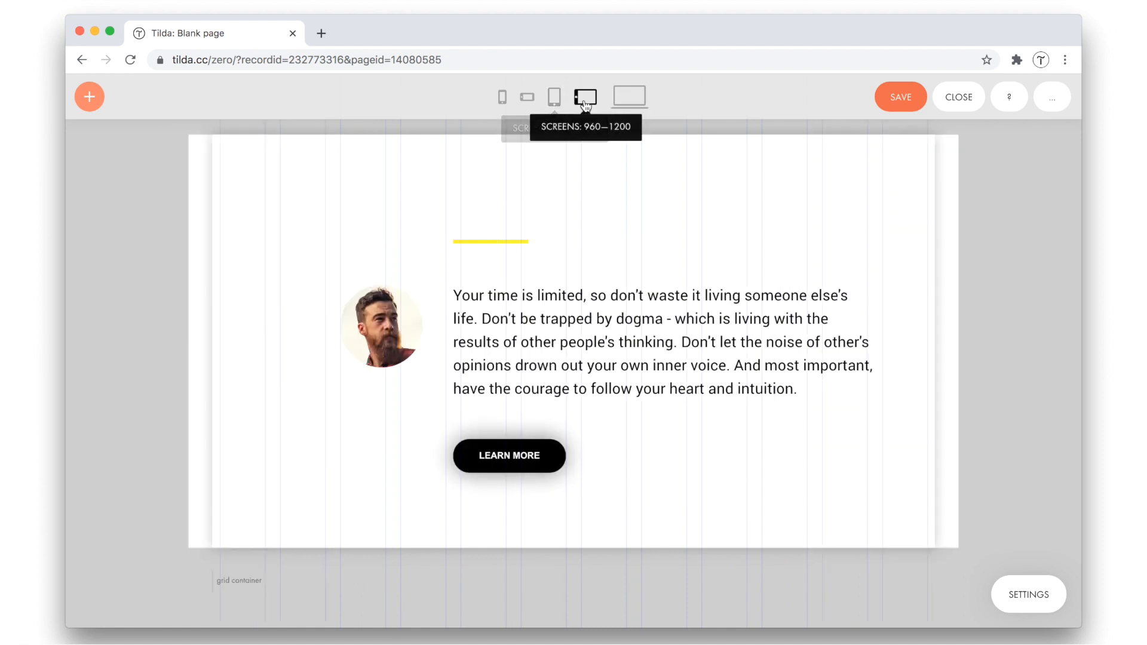
{"action": "left_click", "coordinate": [529, 103]}
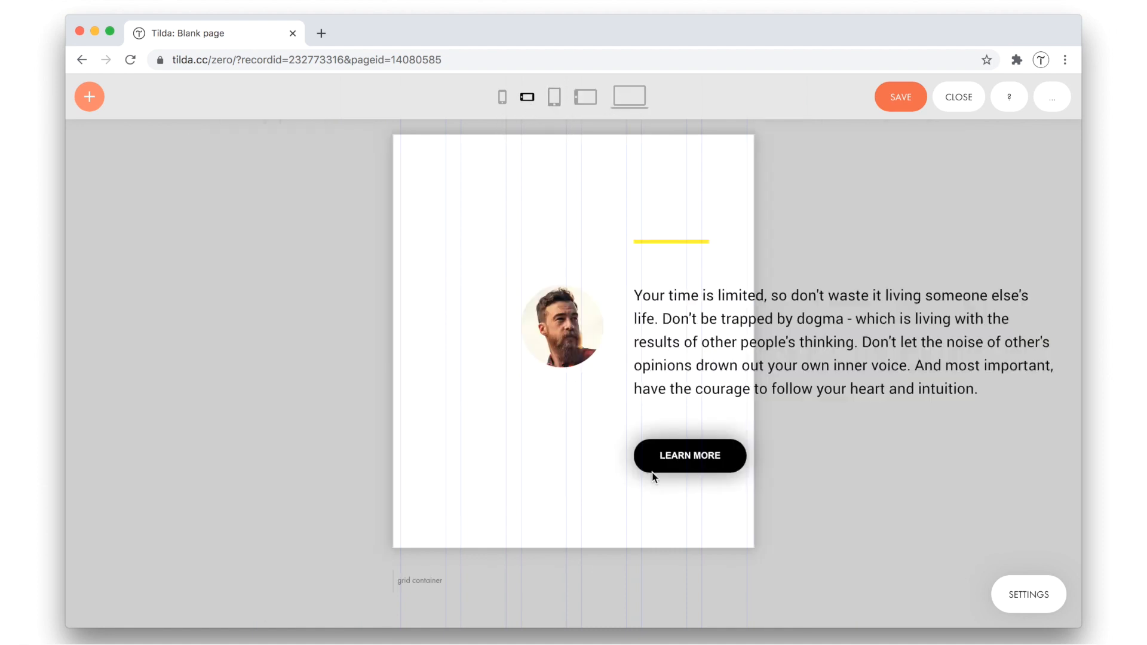
{"action": "left_click", "coordinate": [634, 103]}
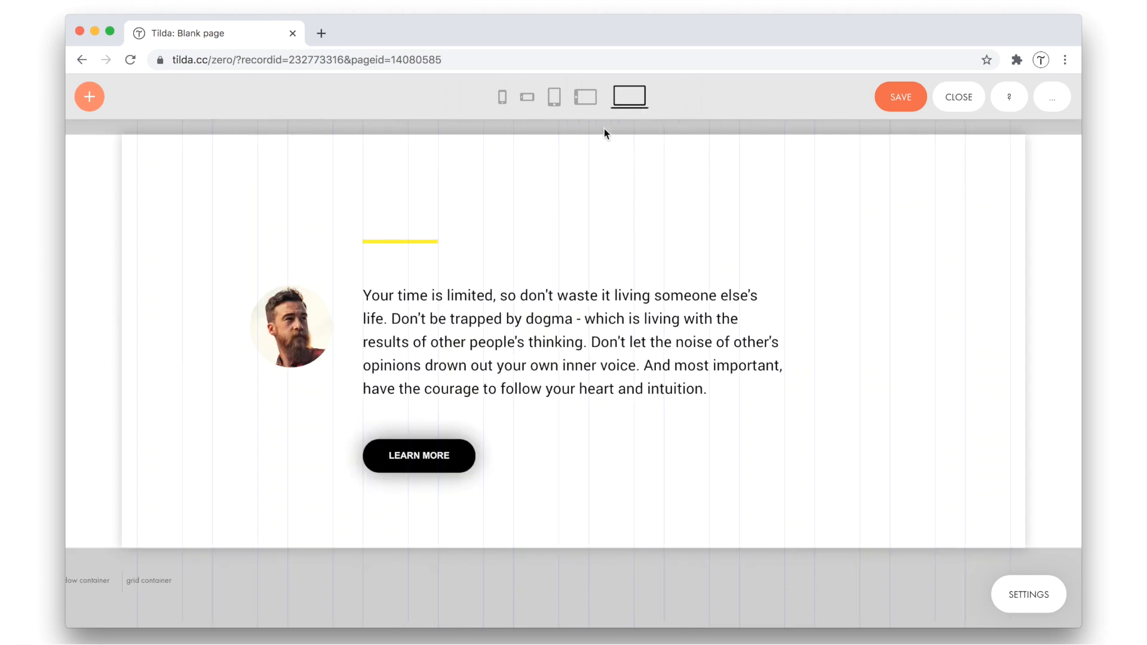
Step: On the 960–1200 screen layout, shift all elements of the block slightly left in large steps, and deselect them
{"action": "left_click", "coordinate": [587, 100]}
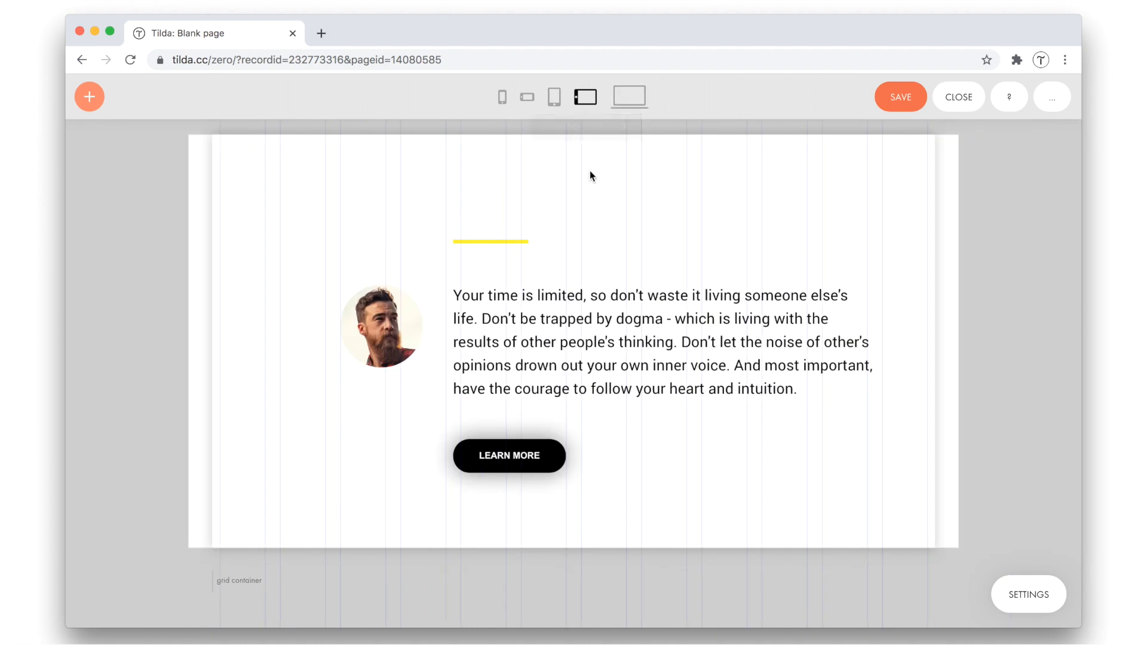
{"action": "left_click_drag", "start_coordinate": [307, 183], "coordinate": [655, 506]}
{"action": "key", "text": "shift+Left"}
{"action": "key", "text": "shift+Left"}
{"action": "key", "text": "shift+Left"}
{"action": "key", "text": "shift+Right"}
{"action": "left_click", "coordinate": [648, 476]}
Step: On the 640–960 screen layout, shift all elements left until the portrait sits at the grid container's left edge
{"action": "left_click", "coordinate": [555, 102]}
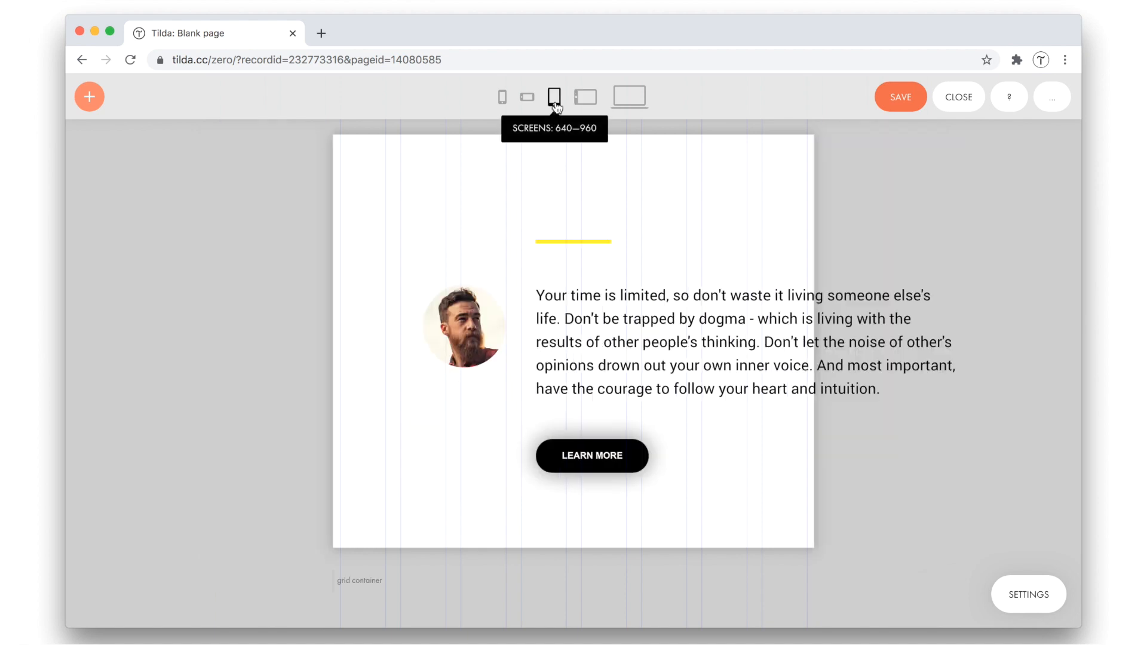
{"action": "left_click_drag", "start_coordinate": [431, 211], "coordinate": [633, 463]}
{"action": "key", "text": "shift+Left"}
{"action": "key", "text": "shift+Left"}
{"action": "key", "text": "shift+Left"}
{"action": "key", "text": "shift+Left"}
{"action": "key", "text": "shift+Left"}
{"action": "key", "text": "shift+Left"}
{"action": "key", "text": "shift+Left"}
{"action": "key", "text": "shift+Left"}
{"action": "key", "text": "shift+Left"}
{"action": "key", "text": "shift+Left"}
{"action": "key", "text": "shift+Left"}
Step: Narrow the quote to fit inside the artboard and space it out vertically, with the button lower and the text and yellow line higher
{"action": "left_click", "coordinate": [645, 346]}
{"action": "left_click_drag", "start_coordinate": [876, 341], "coordinate": [791, 341]}
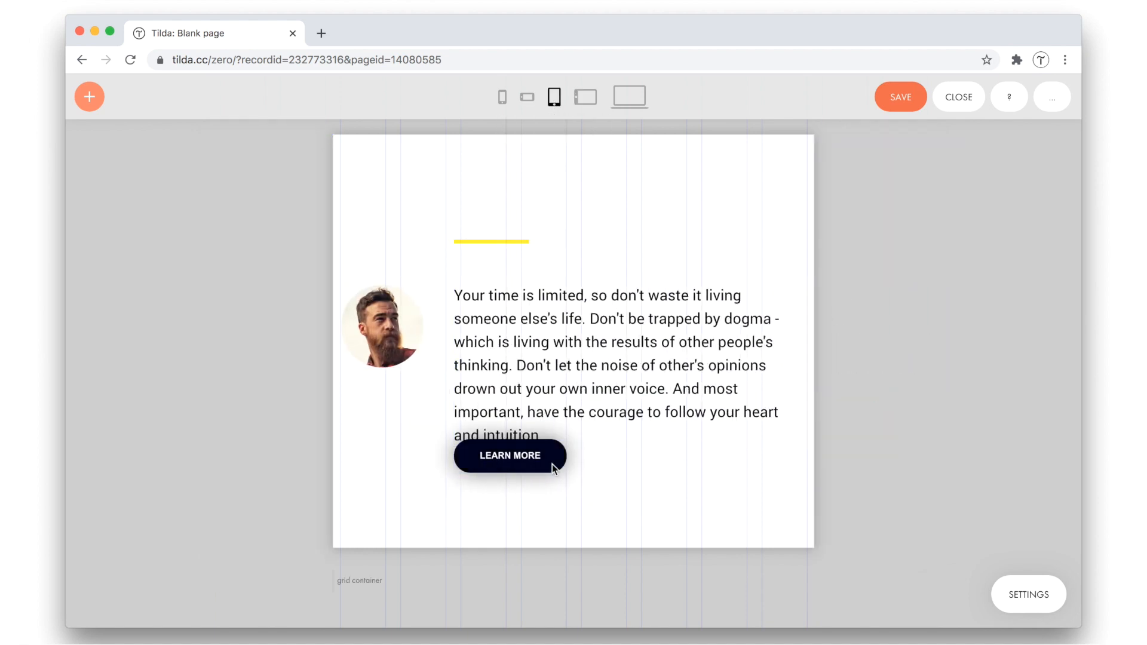
{"action": "left_click_drag", "start_coordinate": [552, 464], "coordinate": [552, 487]}
{"action": "left_click_drag", "start_coordinate": [489, 347], "coordinate": [489, 332]}
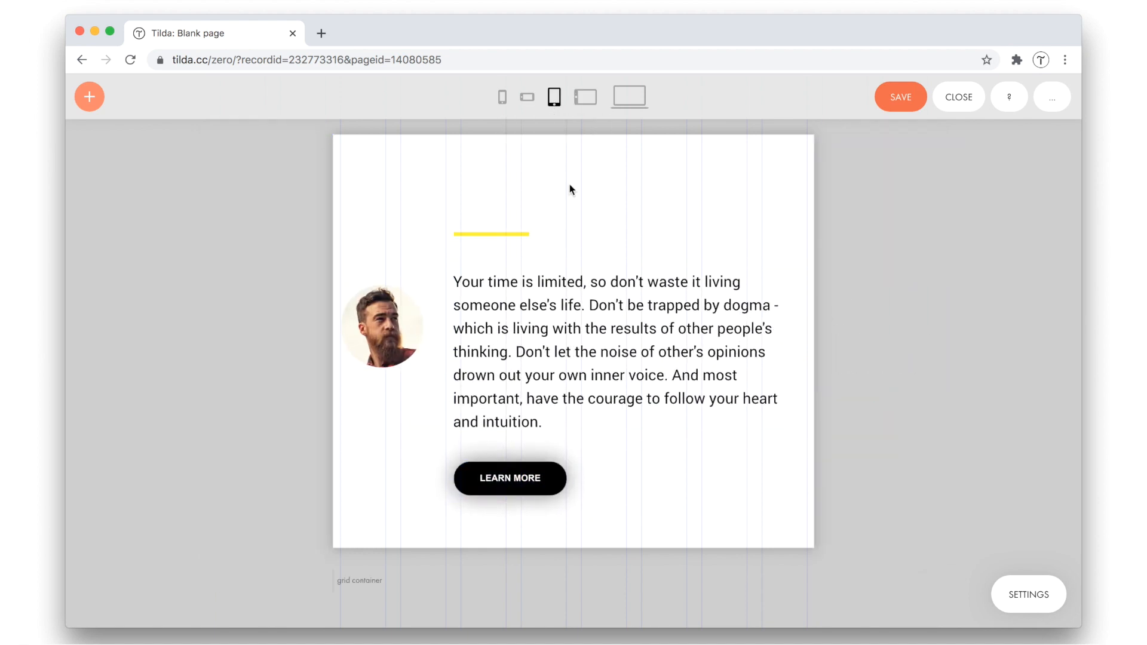
Step: On the 480–640 screen layout, move the portrait below the quote and align the line, quote and button with the grid's left edge
{"action": "left_click", "coordinate": [526, 97]}
{"action": "left_click_drag", "start_coordinate": [428, 412], "coordinate": [428, 489]}
{"action": "left_click_drag", "start_coordinate": [555, 203], "coordinate": [588, 475]}
{"action": "left_click_drag", "start_coordinate": [602, 378], "coordinate": [491, 377]}
{"action": "left_click", "coordinate": [514, 448]}
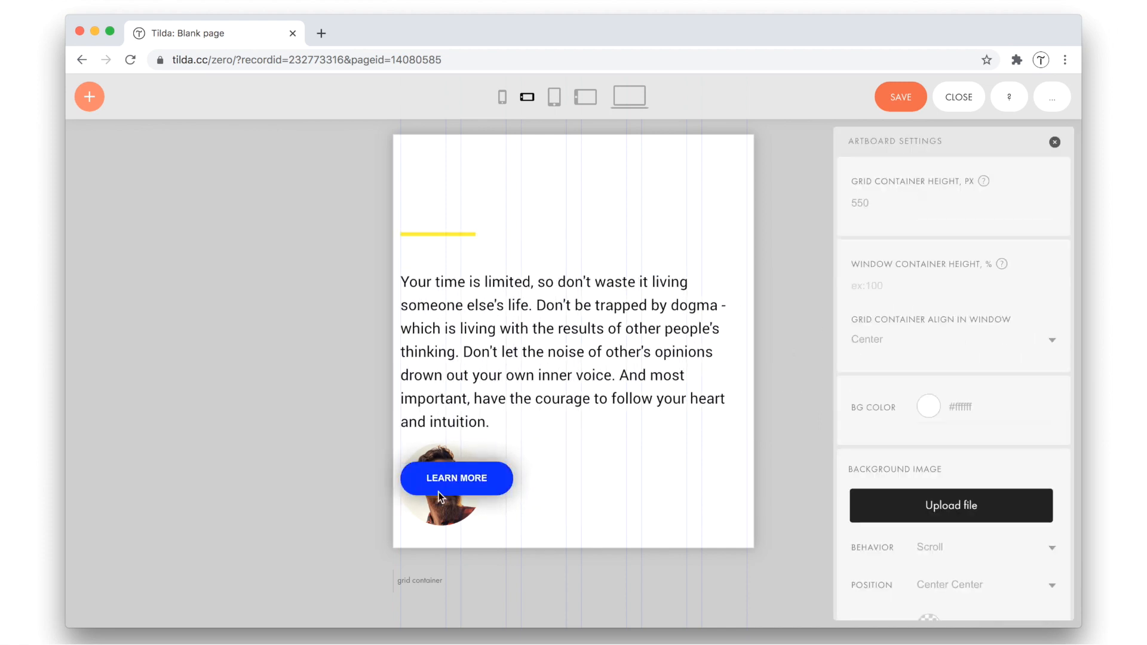
Step: Place the button to the right of the portrait and shrink the portrait to roughly the button's height
{"action": "left_click_drag", "start_coordinate": [440, 489], "coordinate": [539, 489]}
{"action": "left_click", "coordinate": [445, 484]}
{"action": "left_click_drag", "start_coordinate": [483, 525], "coordinate": [474, 473]}
{"action": "left_click", "coordinate": [541, 346]}
{"action": "left_click", "coordinate": [424, 189]}
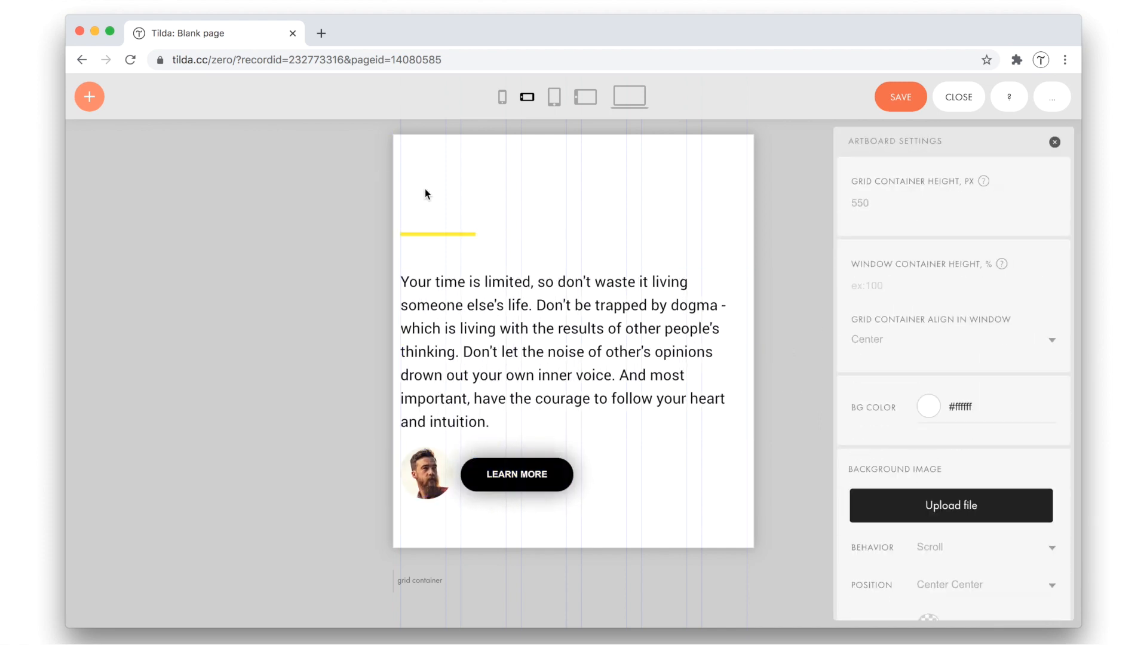
Step: Move the portrait and button slightly down together, and shift all the block's elements up on the artboard
{"action": "left_click_drag", "start_coordinate": [547, 518], "coordinate": [430, 460]}
{"action": "left_click_drag", "start_coordinate": [513, 474], "coordinate": [513, 481]}
{"action": "left_click_drag", "start_coordinate": [612, 528], "coordinate": [412, 224]}
{"action": "left_click_drag", "start_coordinate": [494, 268], "coordinate": [495, 246]}
Step: On the smallest phone layout, narrow the quote to 300 px with text size 18 and fit the line, portrait and button around it
{"action": "left_click", "coordinate": [503, 97]}
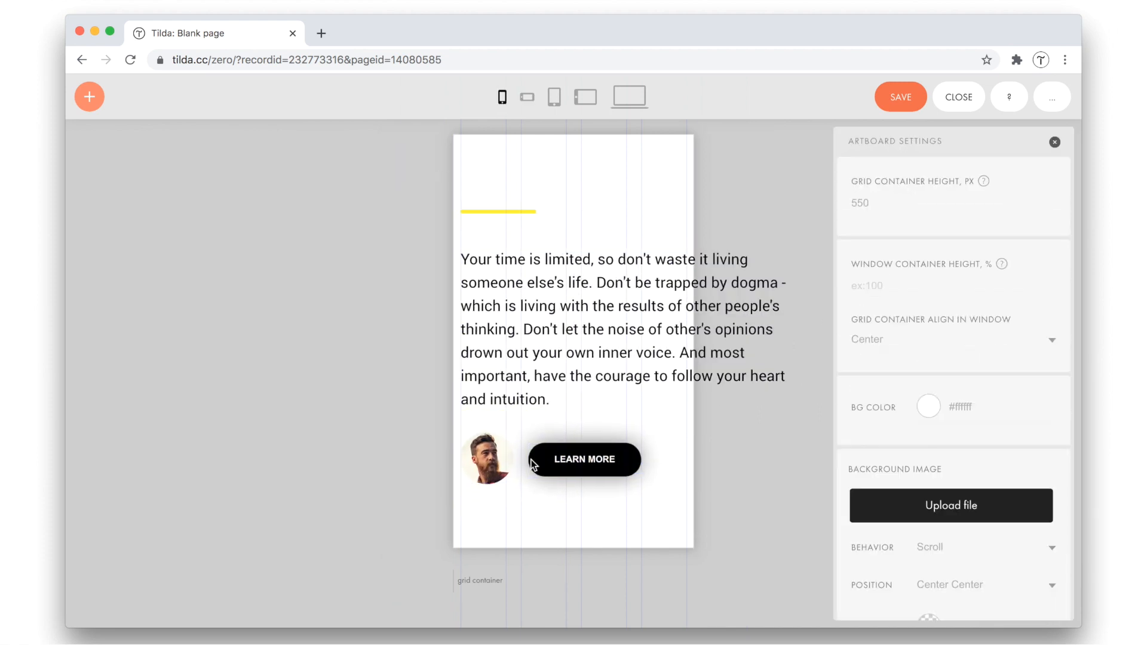
{"action": "left_click_drag", "start_coordinate": [535, 463], "coordinate": [534, 499]}
{"action": "left_click_drag", "start_coordinate": [792, 329], "coordinate": [718, 330]}
{"action": "left_click", "coordinate": [720, 335]}
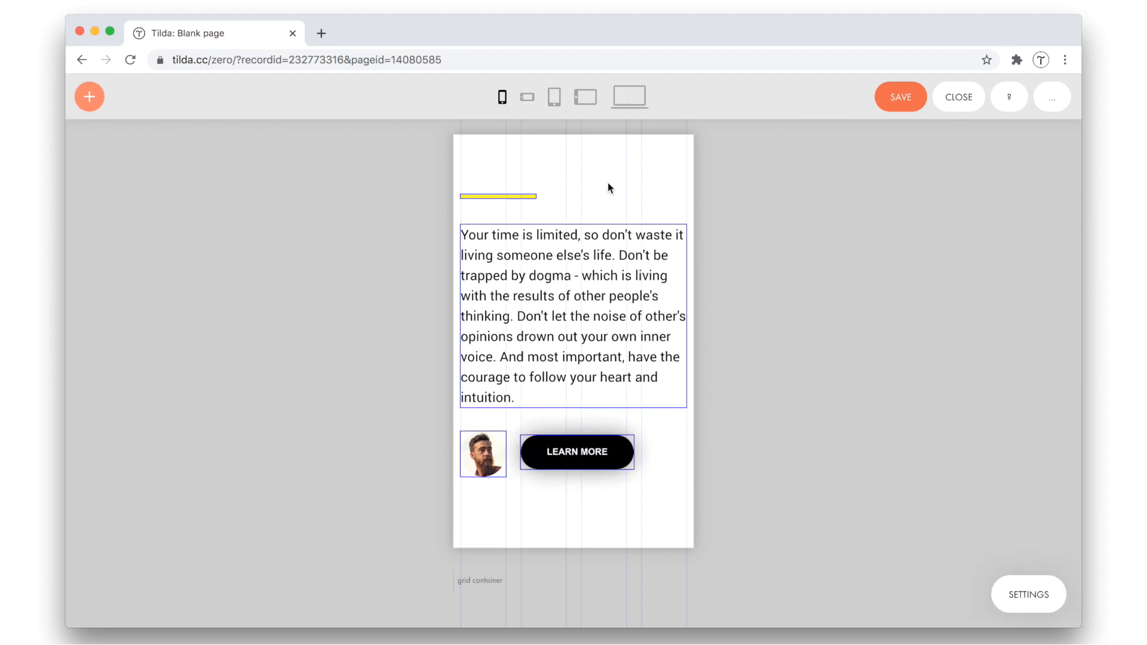
Step: Review the block on the different screen layouts and compare the quote's settings on the desktop, 960–1200 and smallest phone layouts
{"action": "left_click", "coordinate": [527, 97]}
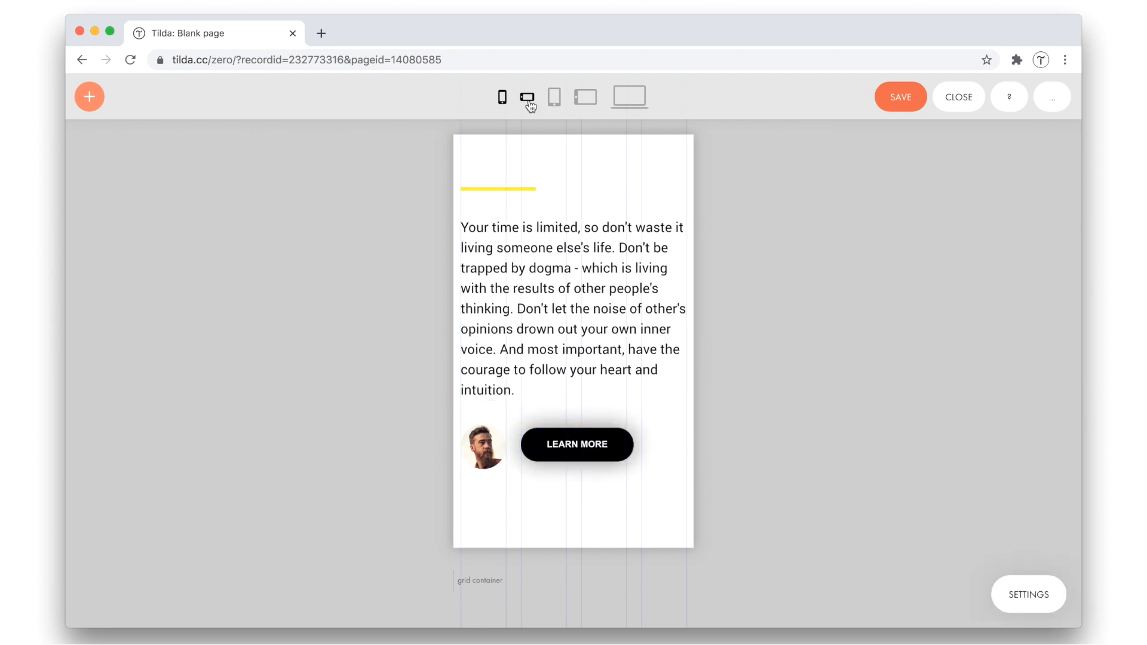
{"action": "left_click", "coordinate": [555, 98]}
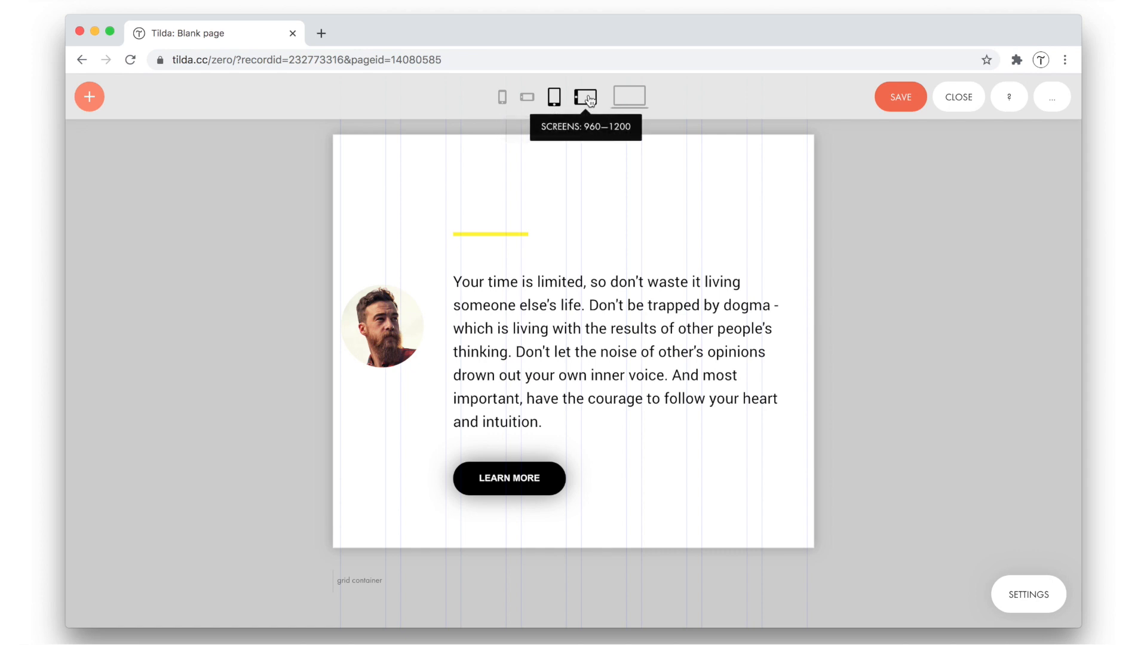
{"action": "left_click", "coordinate": [585, 97]}
{"action": "left_click", "coordinate": [615, 94]}
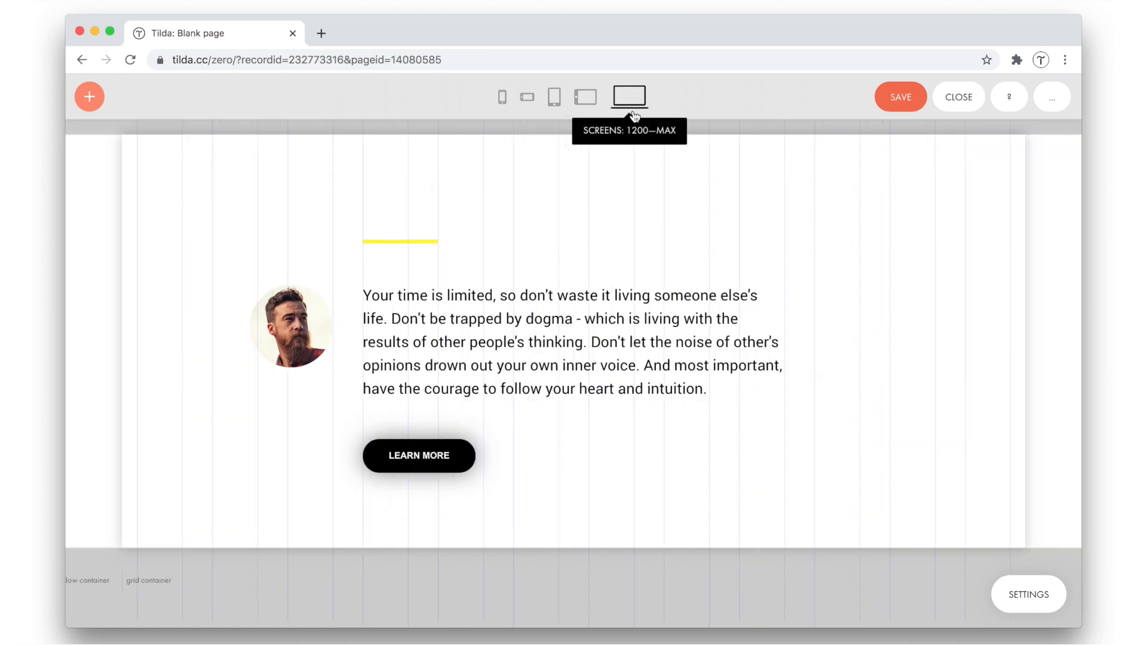
{"action": "left_click", "coordinate": [733, 210]}
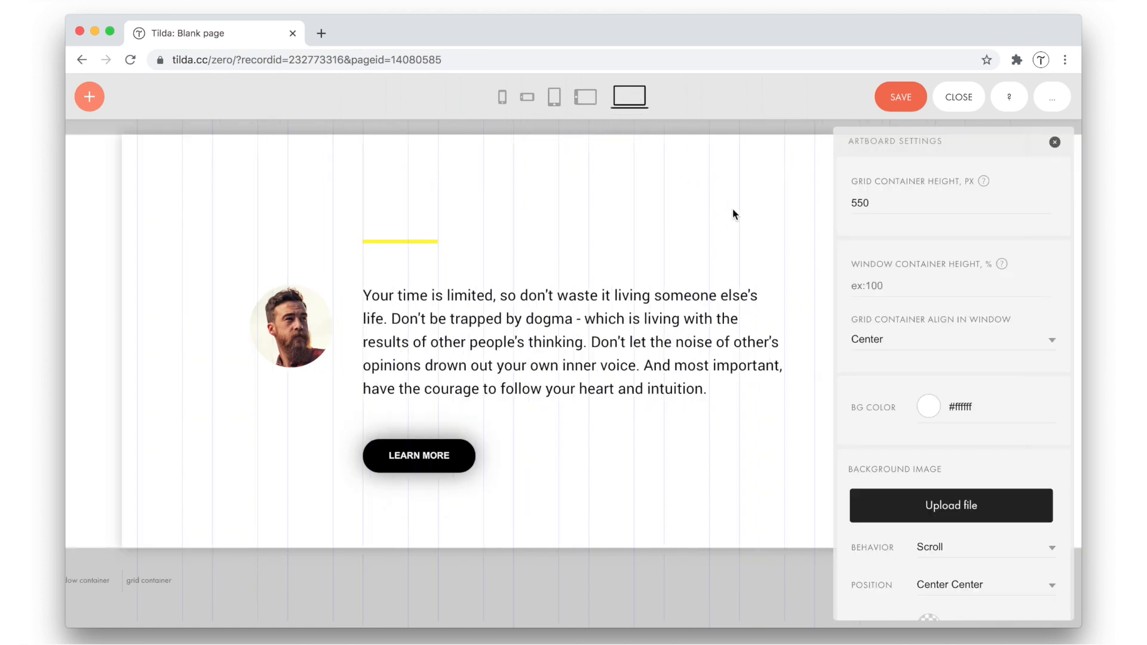
{"action": "left_click", "coordinate": [639, 311]}
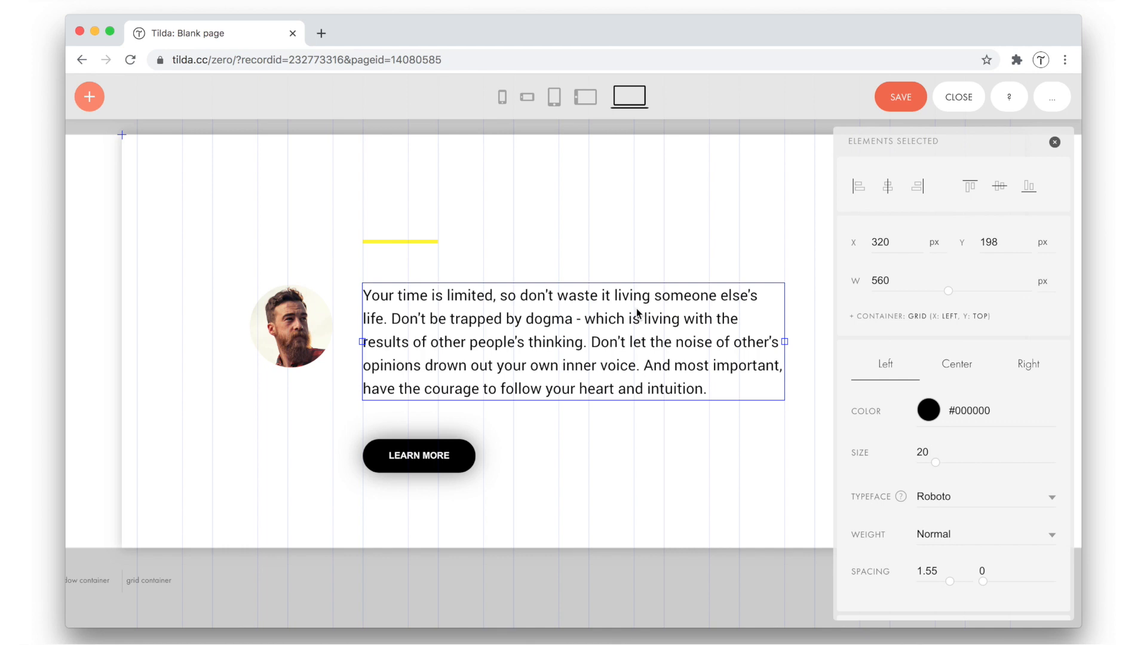
{"action": "left_click", "coordinate": [586, 97]}
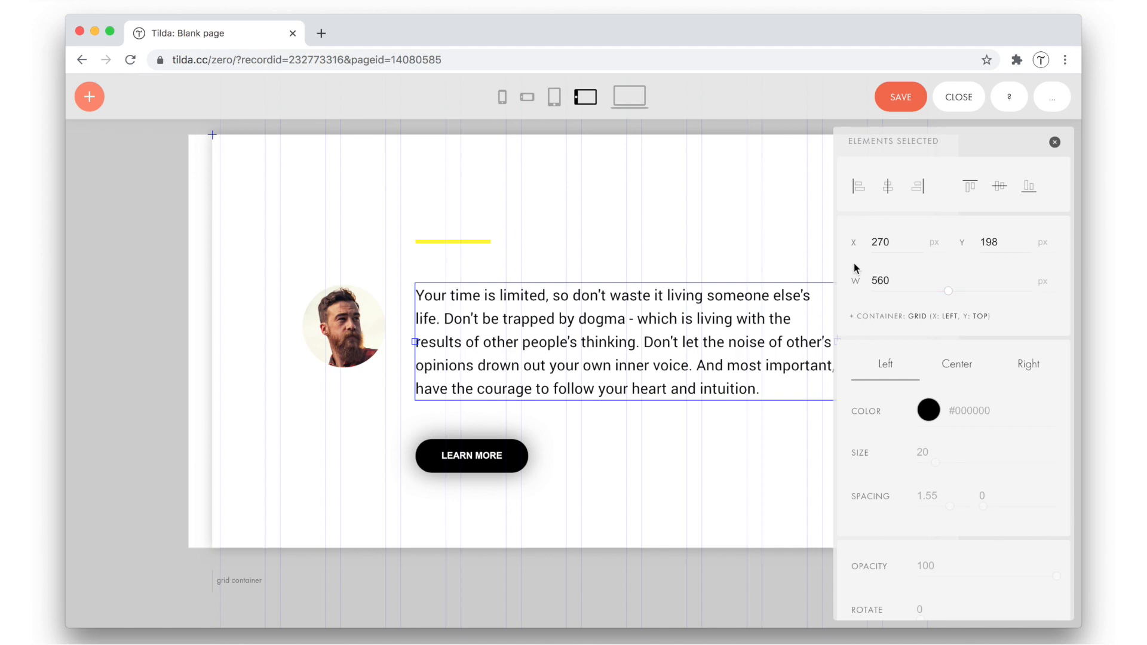
{"action": "left_click", "coordinate": [502, 99]}
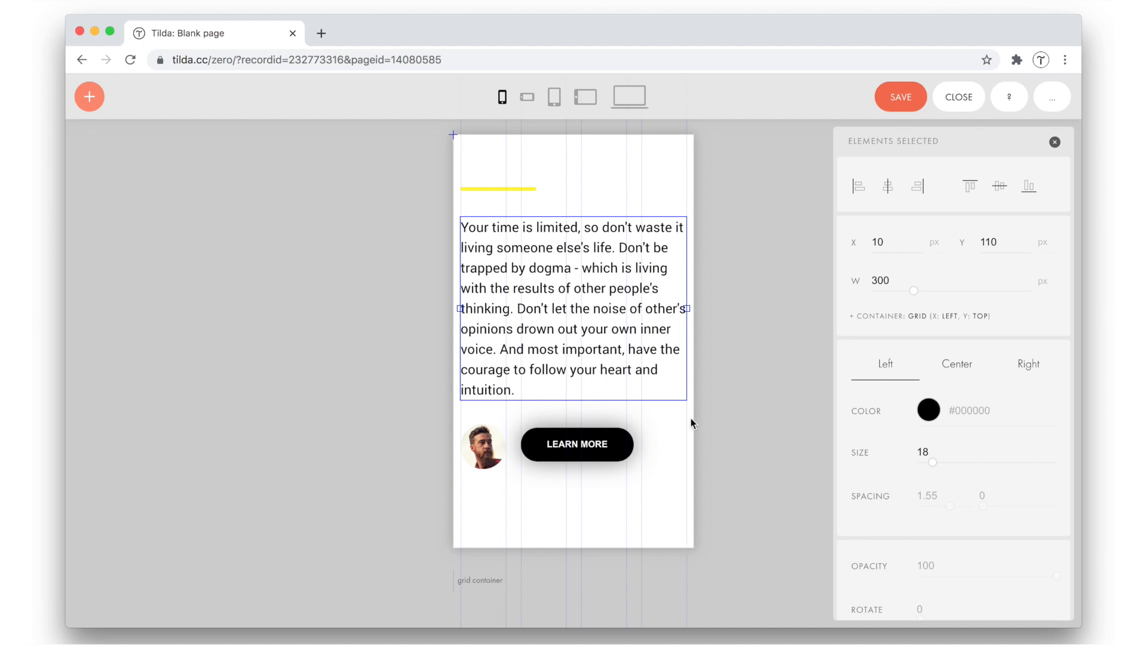
Step: On the smallest phone layout, shorten the artboard to 460 px and move all the elements up 30 px together
{"action": "left_click", "coordinate": [698, 510]}
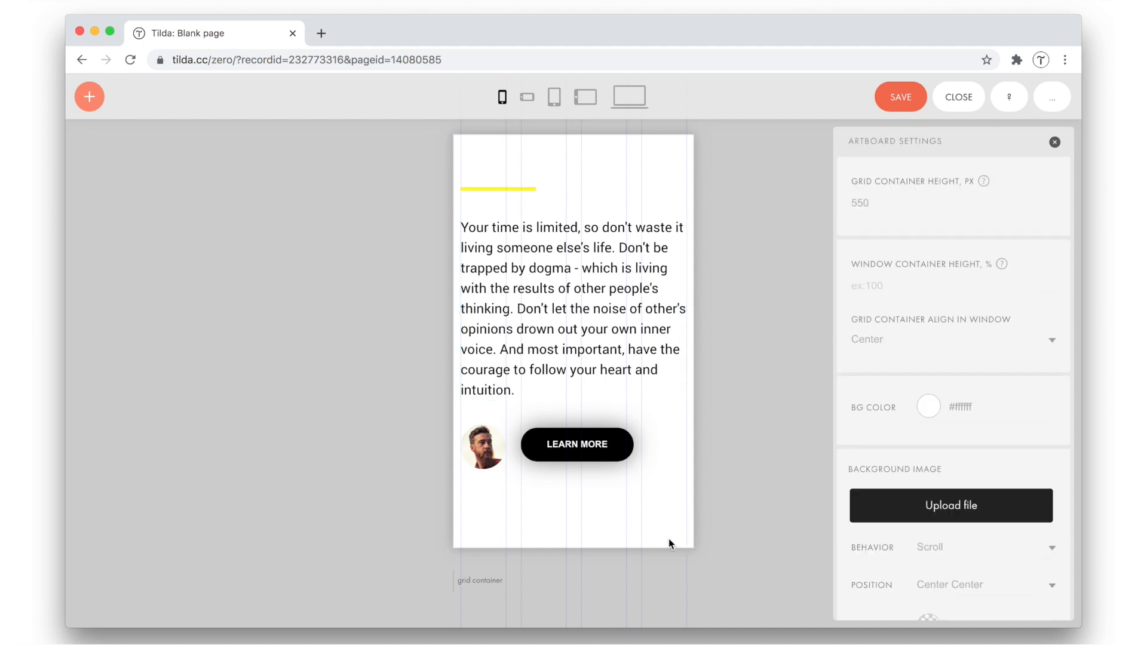
{"action": "left_click_drag", "start_coordinate": [663, 550], "coordinate": [464, 188]}
{"action": "key", "text": "shift+Up"}
{"action": "key", "text": "shift+Up"}
{"action": "key", "text": "shift+Up"}
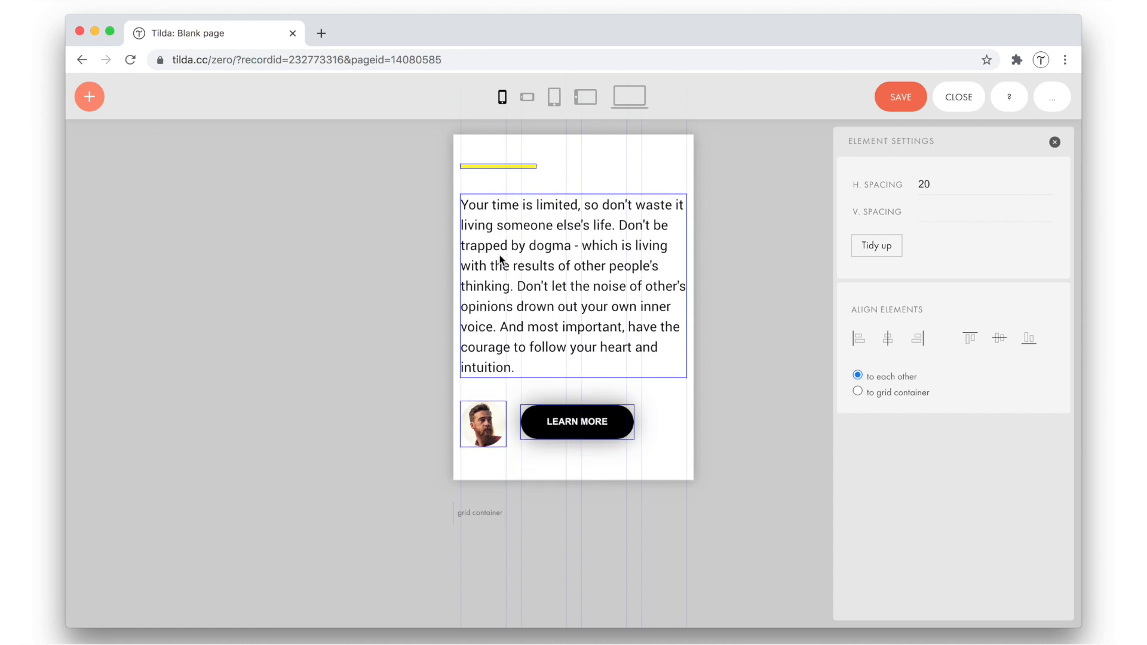
{"action": "left_click", "coordinate": [765, 269]}
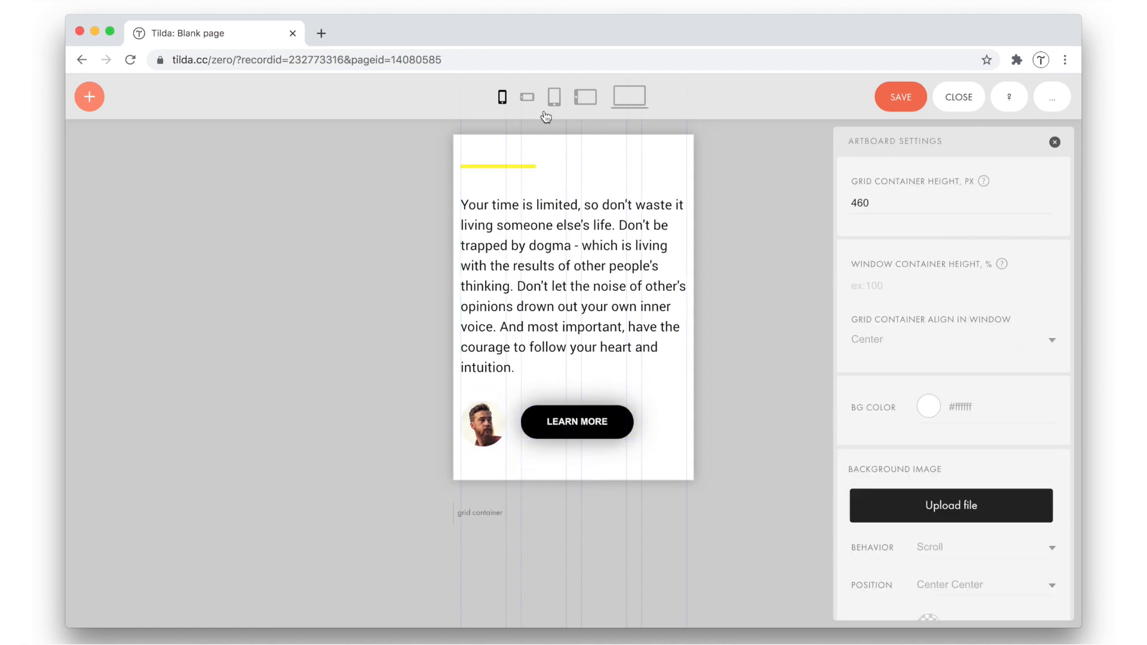
{"action": "left_click", "coordinate": [525, 99]}
{"action": "left_click", "coordinate": [496, 103]}
Step: On the 1200–max layout, add a horizontal and a vertical guide, moving one slightly down and the other slightly right
{"action": "left_click", "coordinate": [629, 96]}
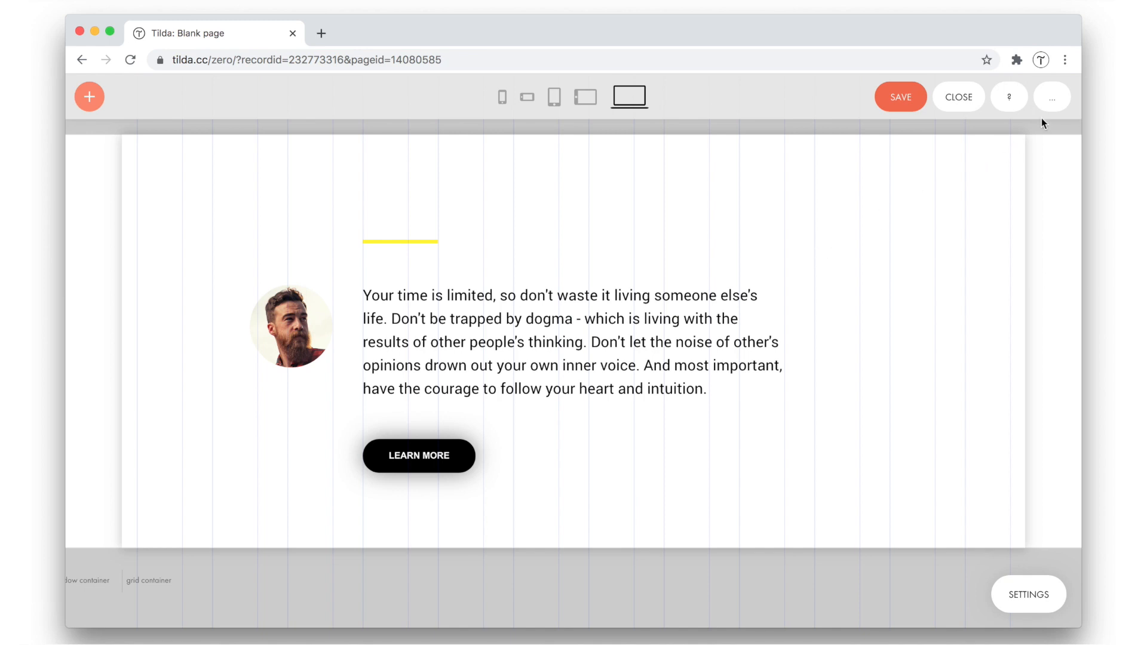
{"action": "left_click", "coordinate": [1057, 103]}
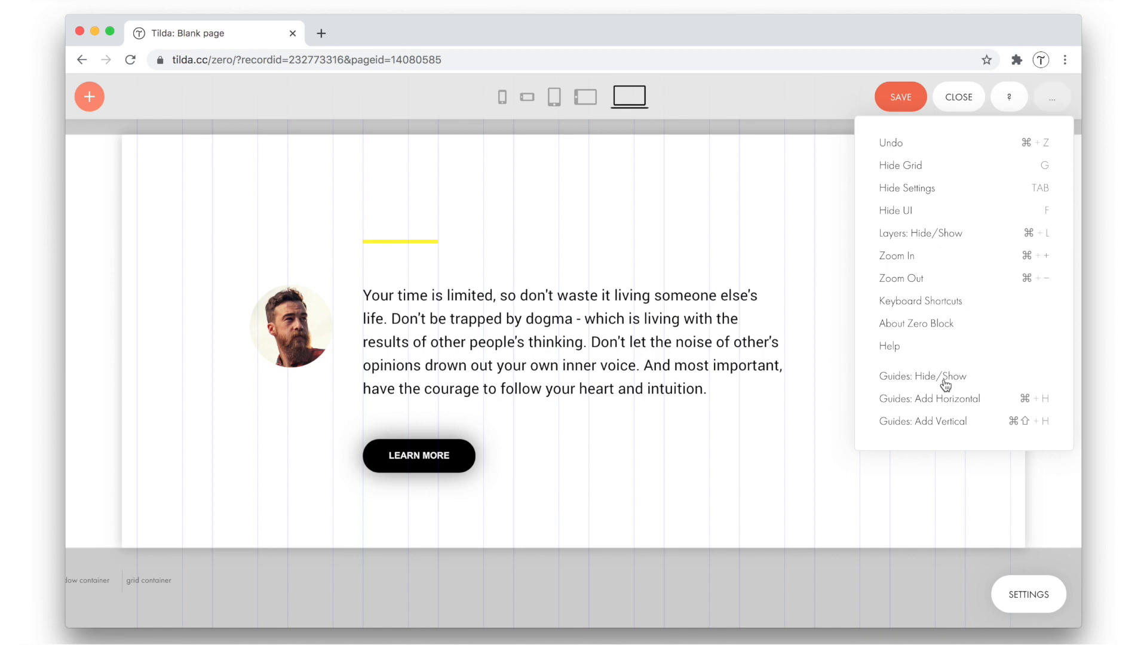
{"action": "left_click", "coordinate": [947, 402]}
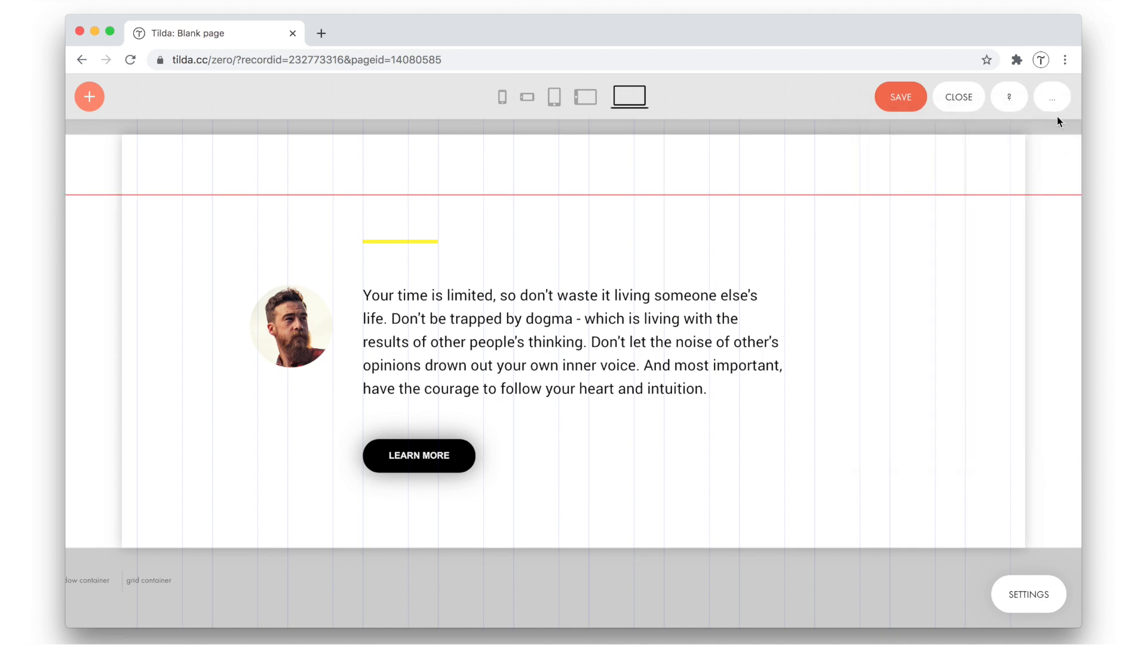
{"action": "left_click", "coordinate": [1053, 96]}
{"action": "left_click", "coordinate": [942, 421]}
{"action": "left_click_drag", "start_coordinate": [232, 195], "coordinate": [225, 216]}
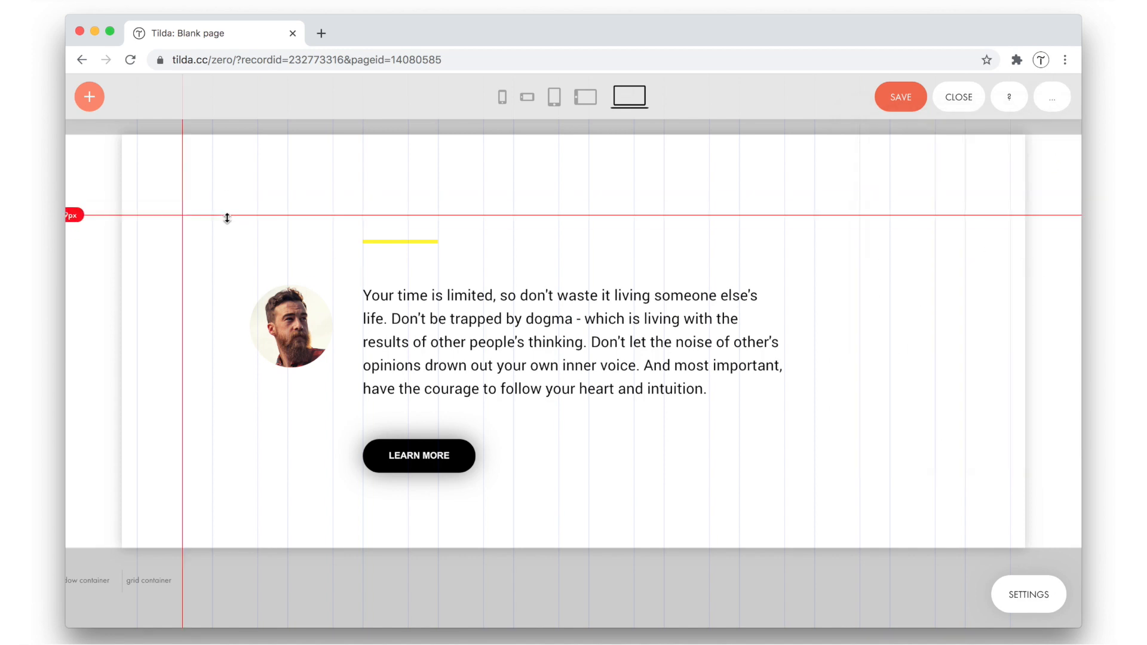
{"action": "left_click_drag", "start_coordinate": [182, 246], "coordinate": [199, 246]}
Step: Add a second horizontal guide and a second vertical guide to the desktop artboard
{"action": "left_click", "coordinate": [1050, 106]}
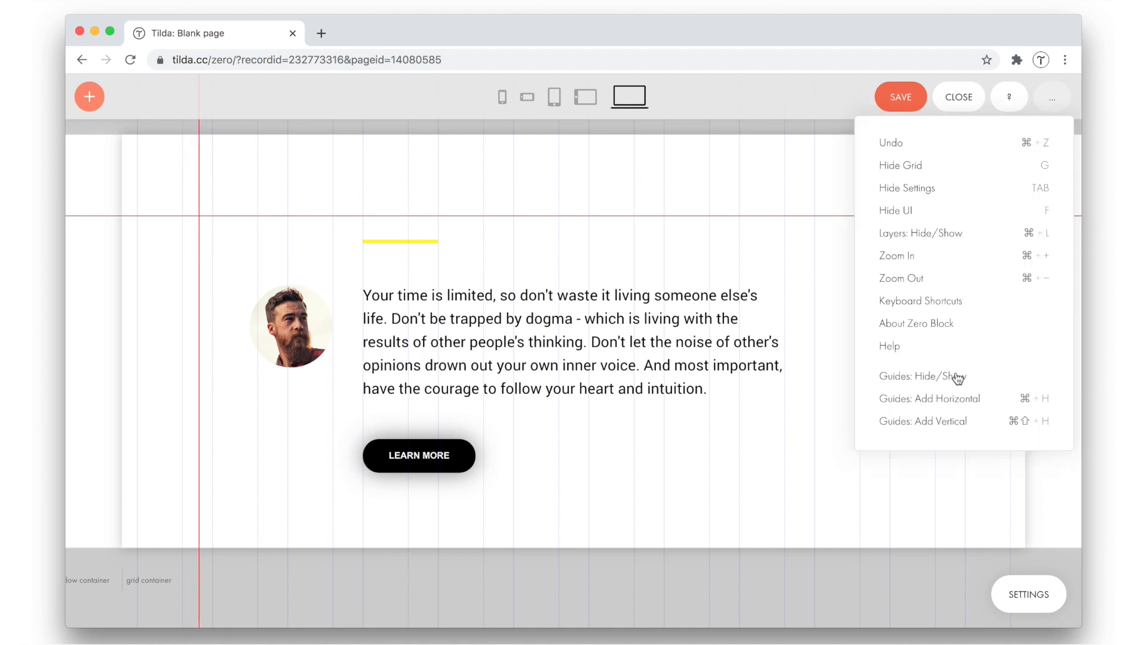
{"action": "left_click", "coordinate": [826, 400]}
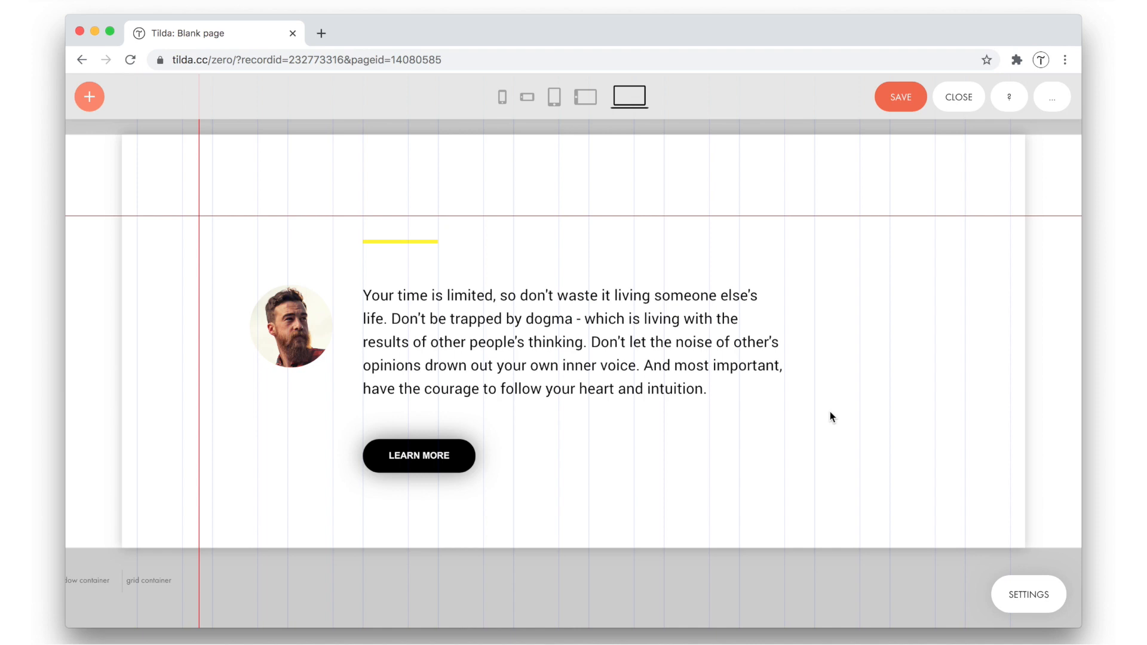
{"action": "key", "text": "super+h"}
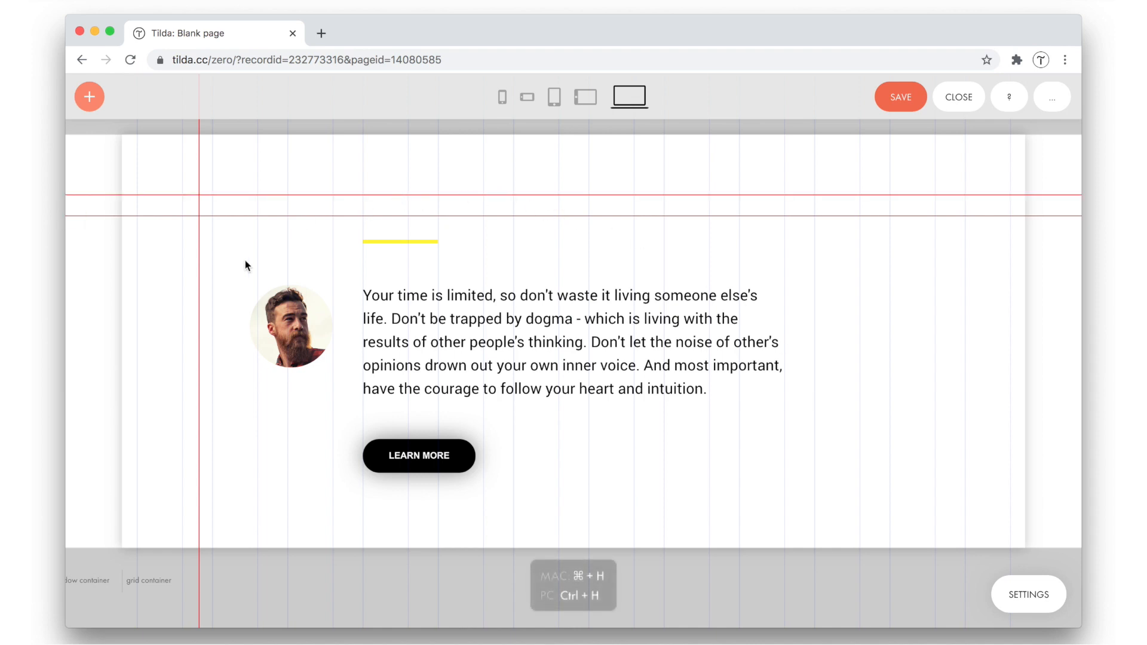
{"action": "key", "text": "super+shift+h"}
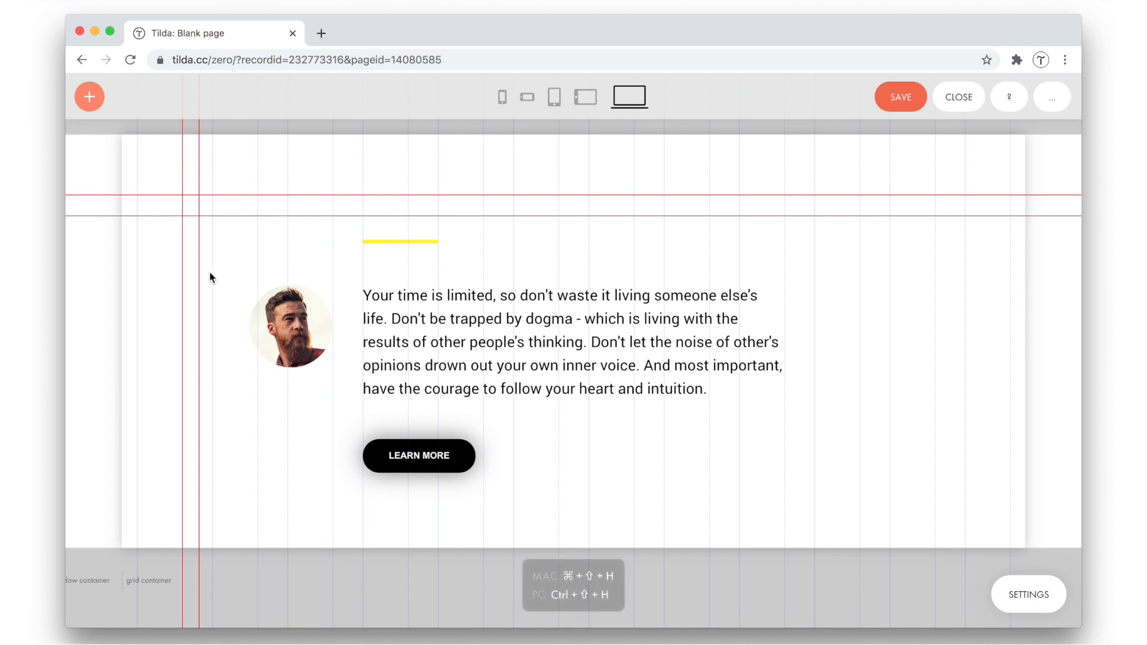
Step: Delete both vertical guides and both horizontal guides from the desktop artboard
{"action": "left_click", "coordinate": [199, 125]}
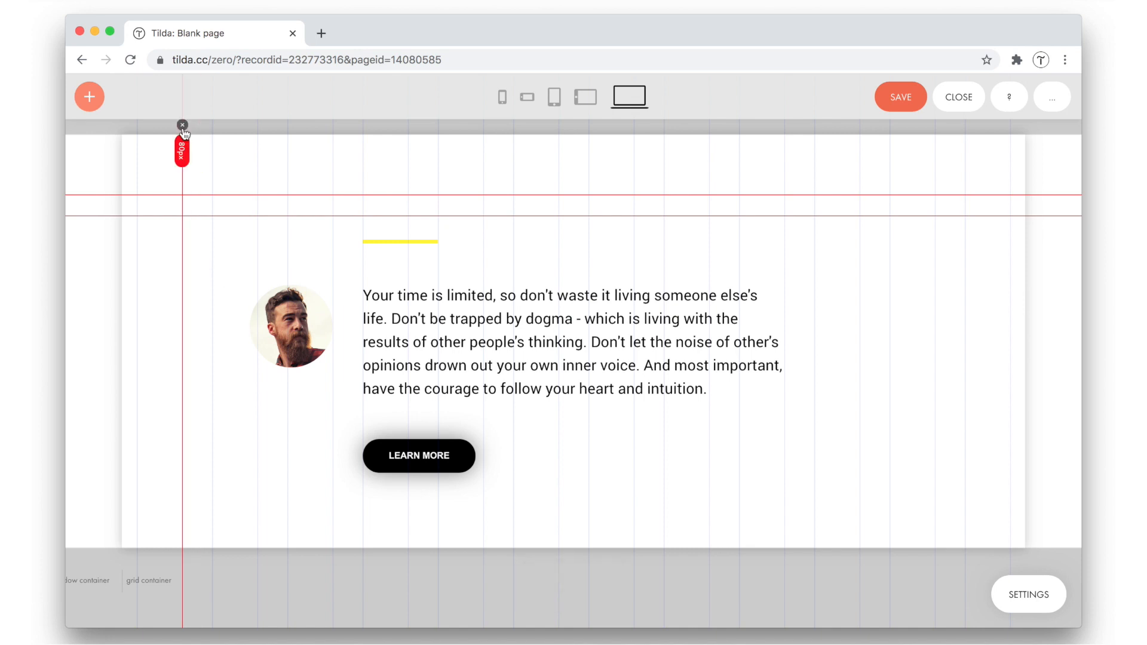
{"action": "left_click", "coordinate": [183, 127]}
{"action": "scroll", "coordinate": [81, 197], "scroll_direction": "left", "scroll_amount": 3}
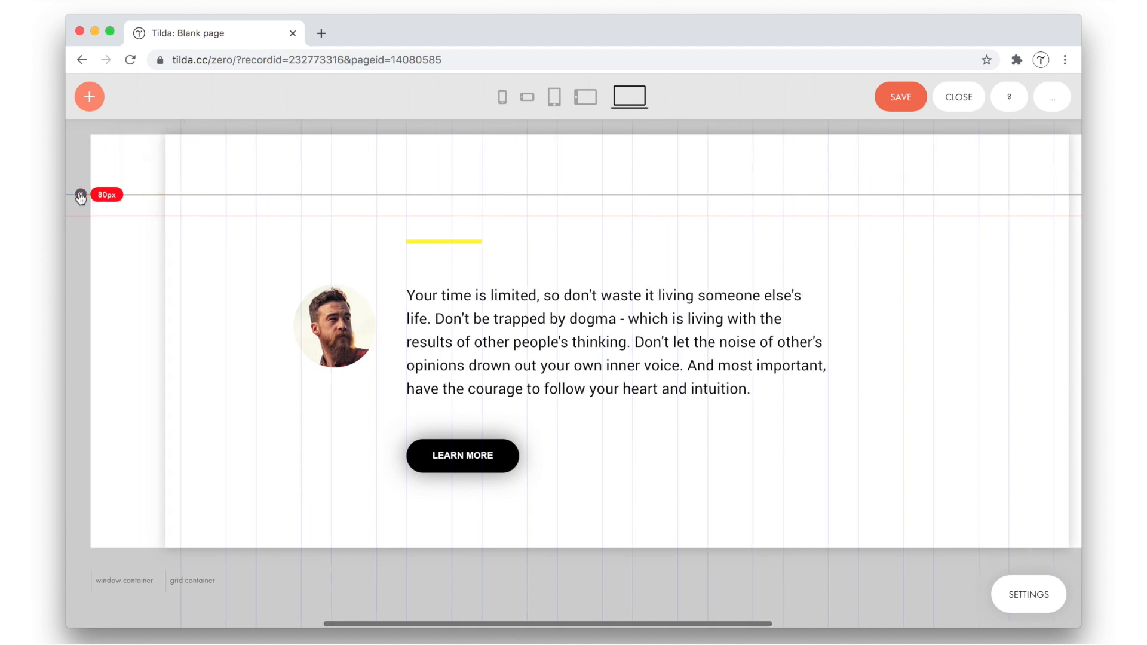
{"action": "left_click", "coordinate": [80, 197]}
{"action": "left_click", "coordinate": [78, 215]}
{"action": "scroll", "coordinate": [299, 218], "scroll_direction": "right", "scroll_amount": 3}
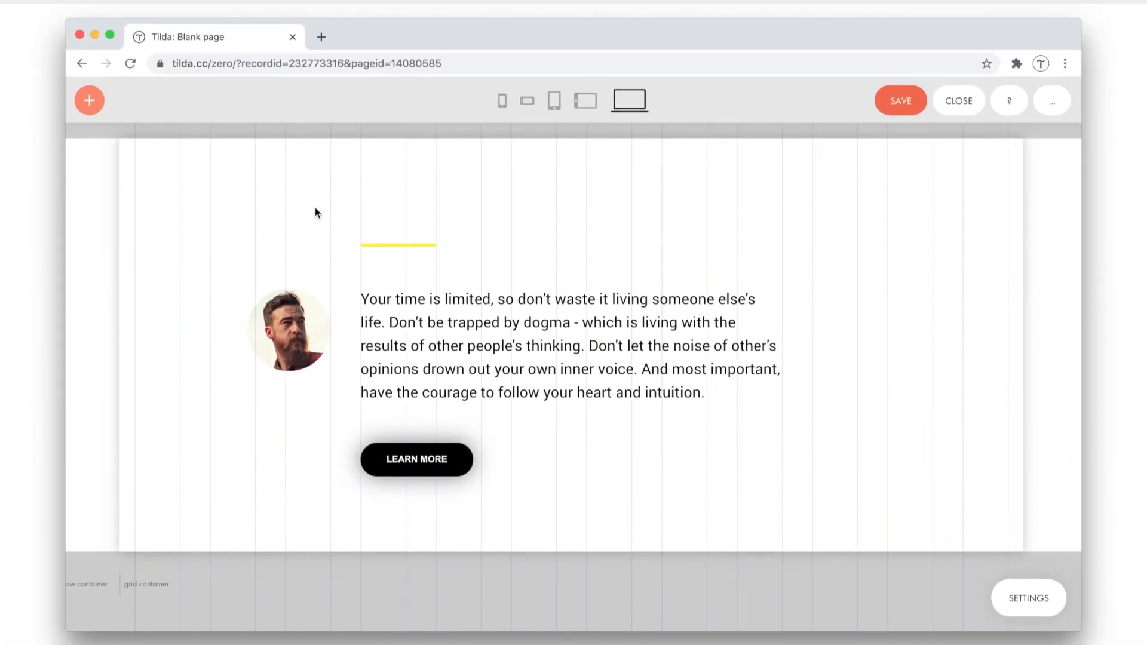
Step: Show the artboard settings, examine the grid container height, and hide the settings again
{"action": "key", "text": "Tab"}
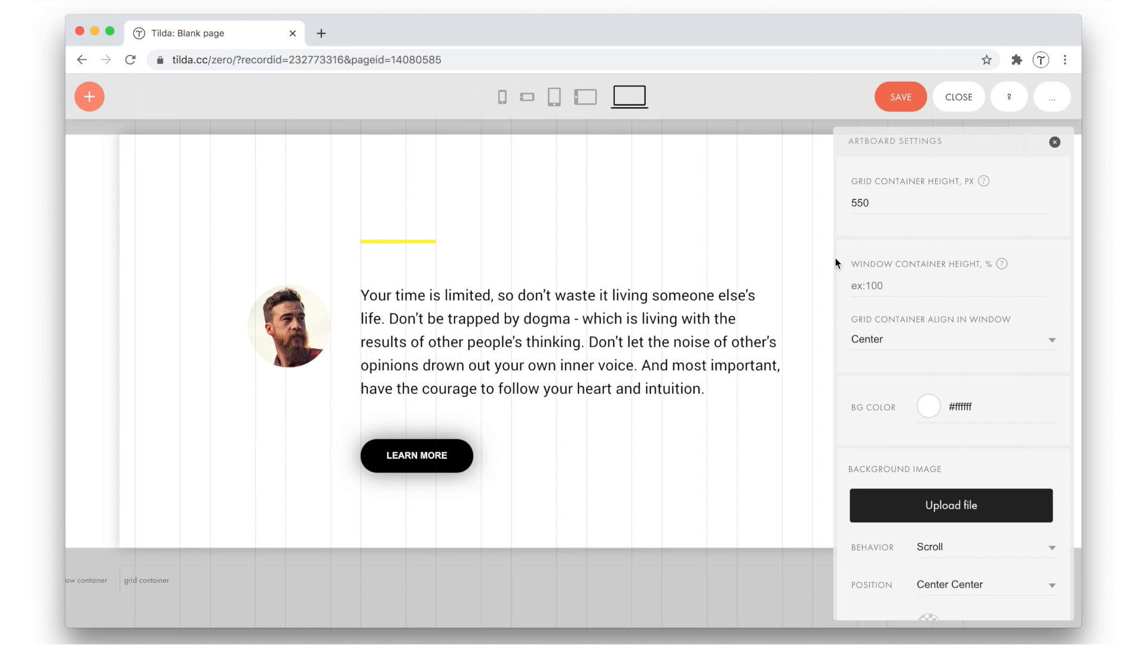
{"action": "left_click", "coordinate": [876, 203]}
{"action": "left_click", "coordinate": [968, 182]}
{"action": "left_click", "coordinate": [1054, 142]}
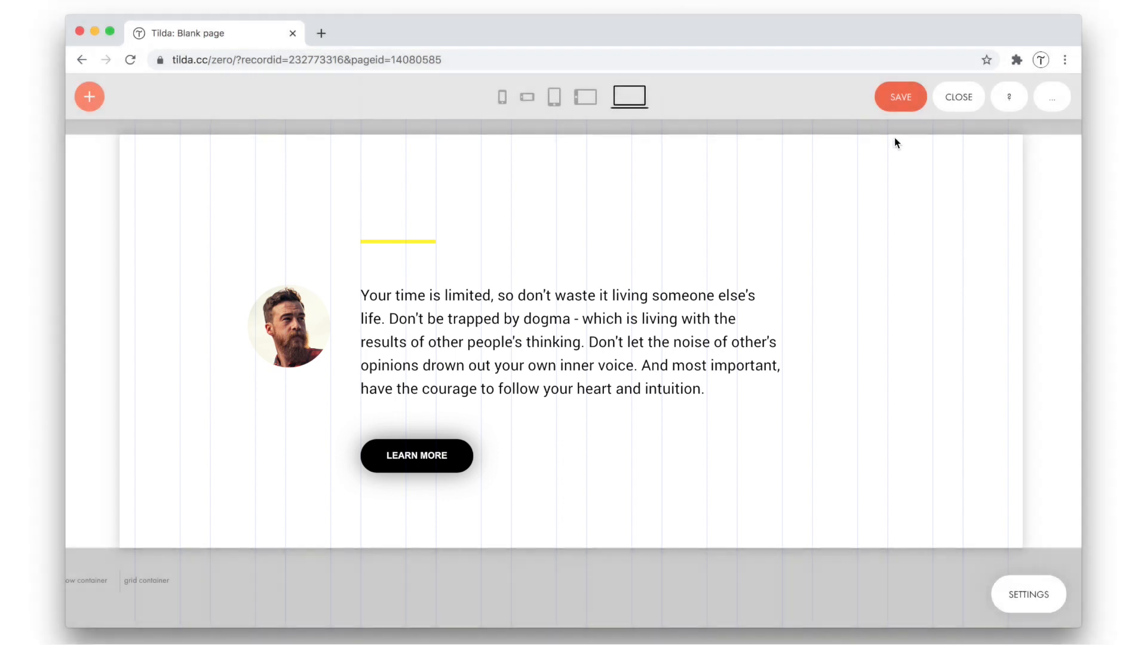
Step: Save the block and close the block editor to return to the page
{"action": "left_click", "coordinate": [907, 109]}
{"action": "left_click", "coordinate": [945, 107]}
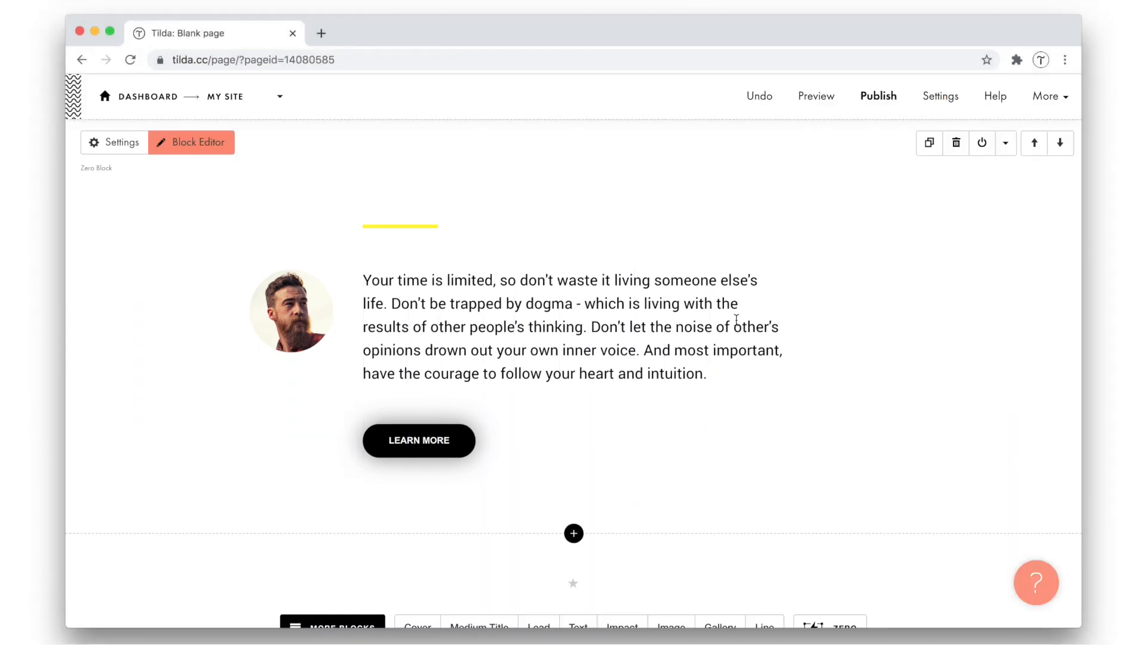
Step: Reopen the block for editing and compare the grid container height on the smallest phone and desktop layouts
{"action": "left_click", "coordinate": [198, 146]}
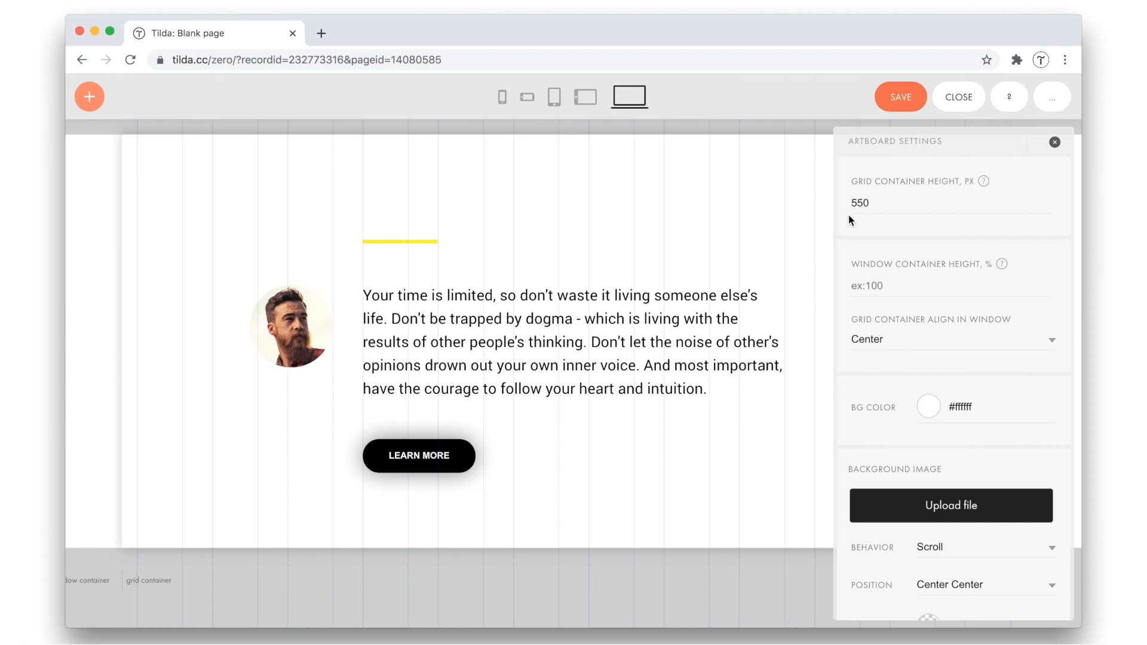
{"action": "left_click", "coordinate": [501, 97]}
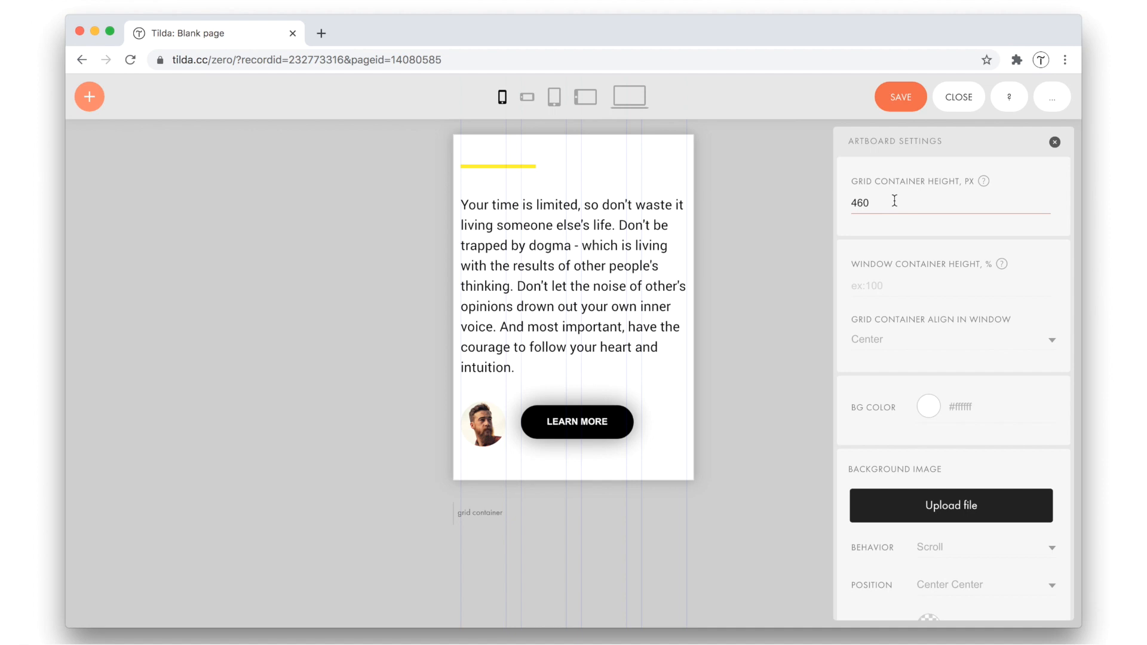
{"action": "left_click", "coordinate": [629, 96]}
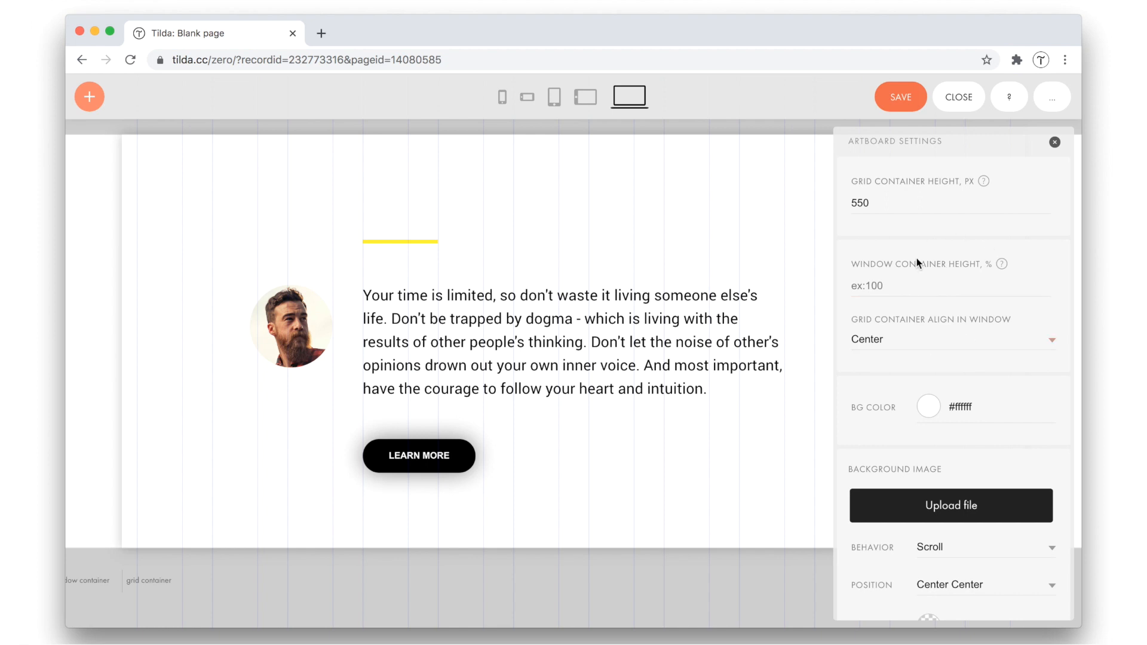
Step: Set the desktop artboard's background color to the pale yellow #f5f5d2
{"action": "scroll", "coordinate": [892, 318], "scroll_direction": "down", "scroll_amount": 5}
{"action": "scroll", "coordinate": [891, 317], "scroll_direction": "down", "scroll_amount": 2}
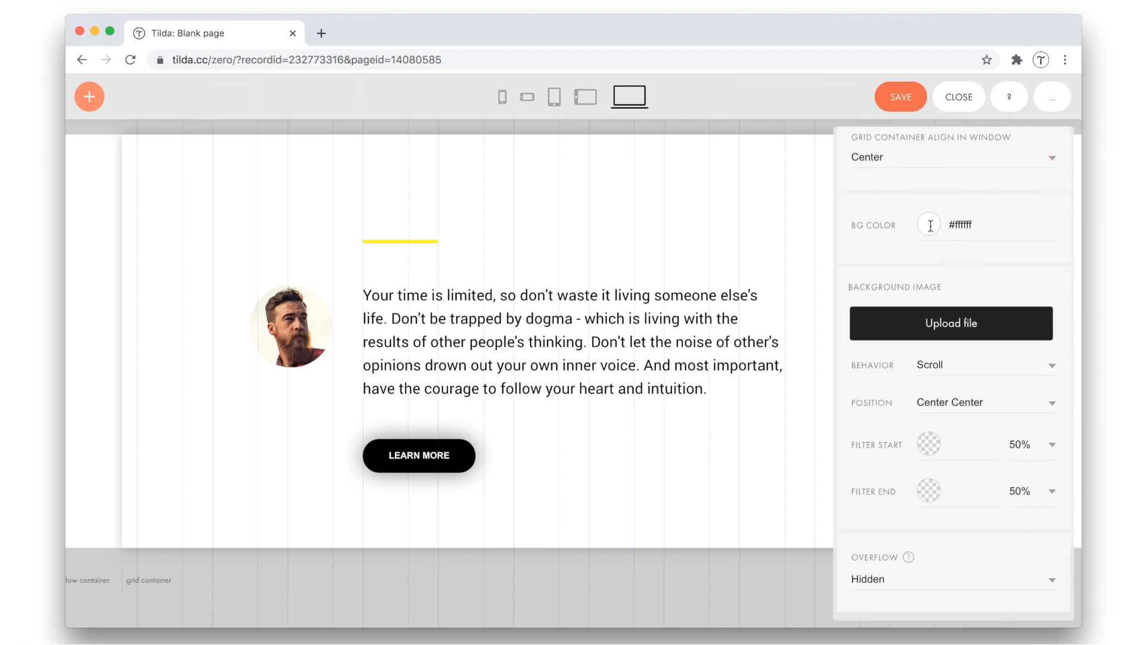
{"action": "left_click", "coordinate": [930, 226]}
{"action": "left_click", "coordinate": [1040, 336]}
{"action": "left_click", "coordinate": [937, 250]}
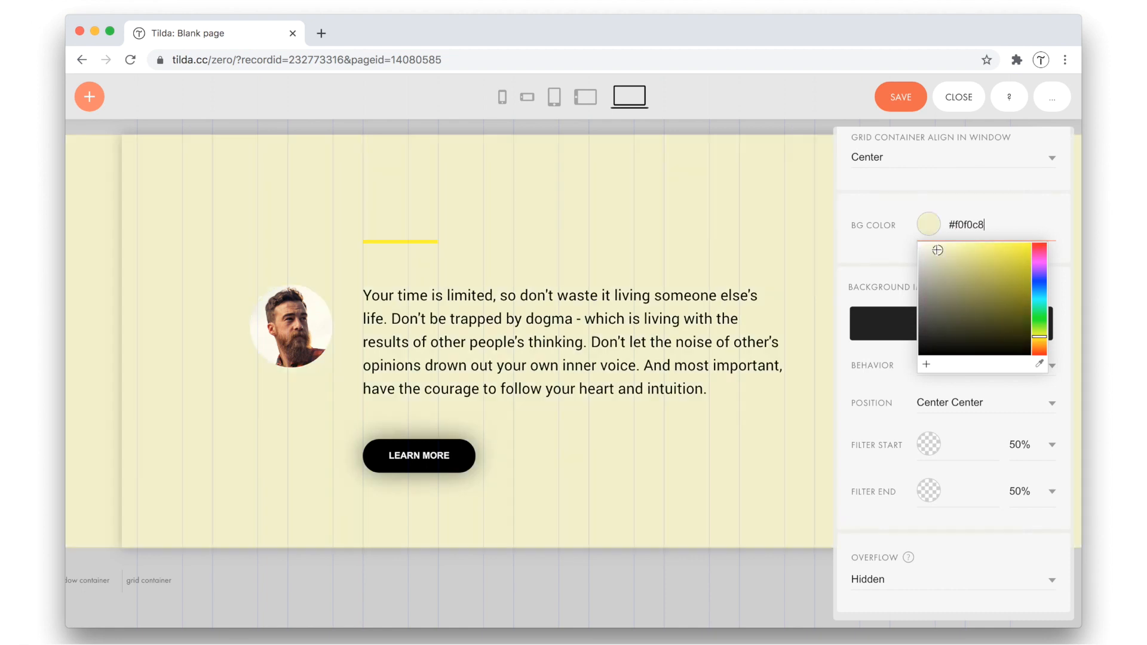
{"action": "left_click", "coordinate": [935, 248]}
{"action": "left_click", "coordinate": [881, 239]}
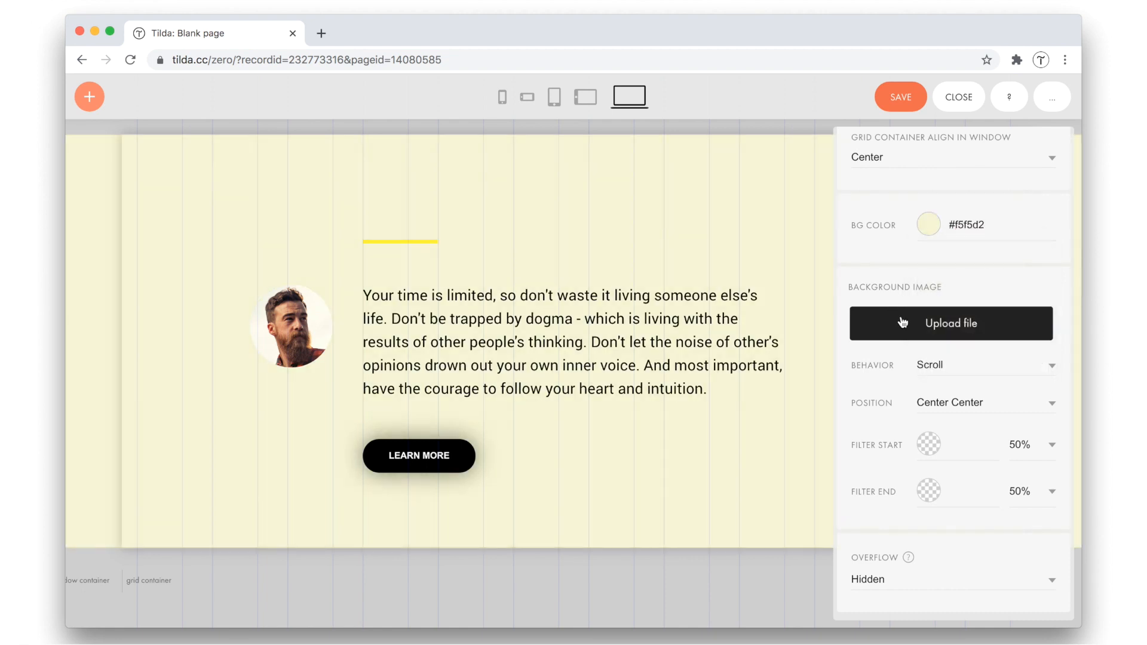
Step: Upload the black-and-white mountain landscape photo as the artboard's background image
{"action": "left_click", "coordinate": [933, 328]}
{"action": "key", "text": "super+Tab"}
{"action": "left_click_drag", "start_coordinate": [817, 213], "coordinate": [463, 235]}
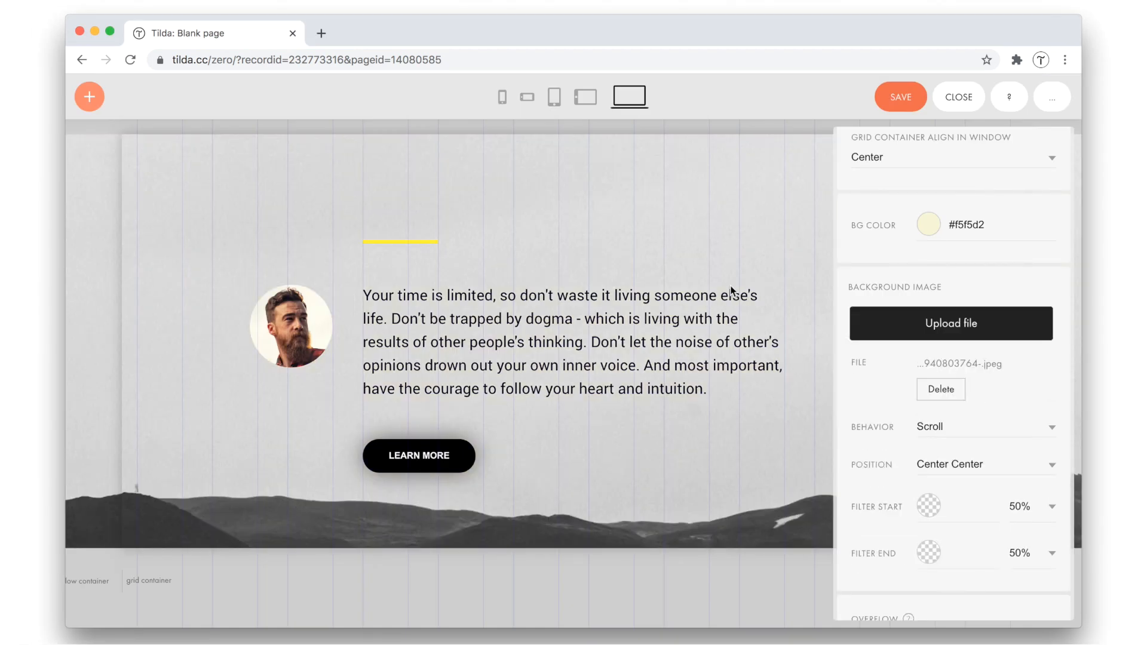
Step: Save the block with its new background and close the block editor
{"action": "left_click", "coordinate": [789, 257]}
{"action": "left_click", "coordinate": [898, 97]}
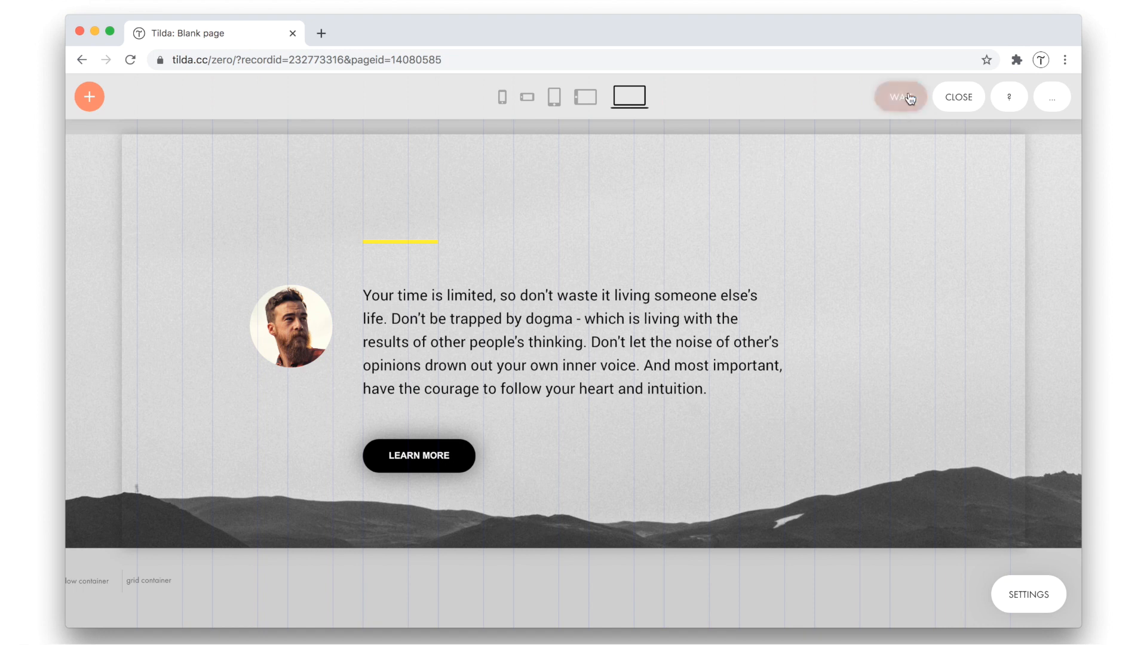
{"action": "left_click", "coordinate": [965, 102]}
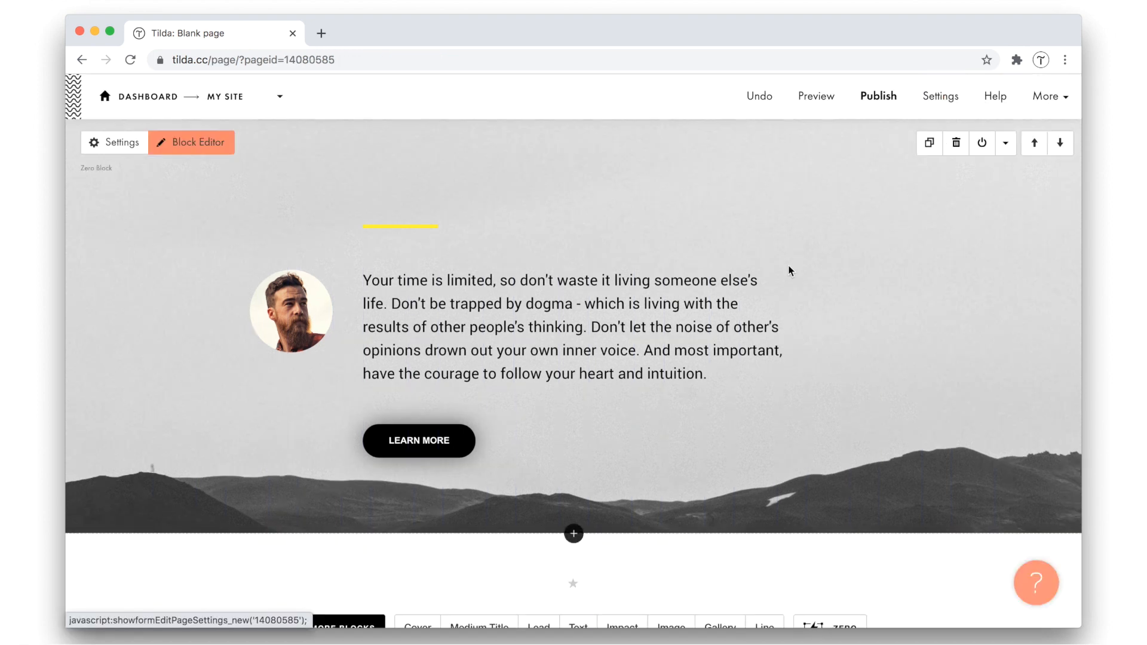
Step: Add a standard text block below the testimonial Zero Block and delete it again
{"action": "scroll", "coordinate": [810, 404], "scroll_direction": "down", "scroll_amount": 2}
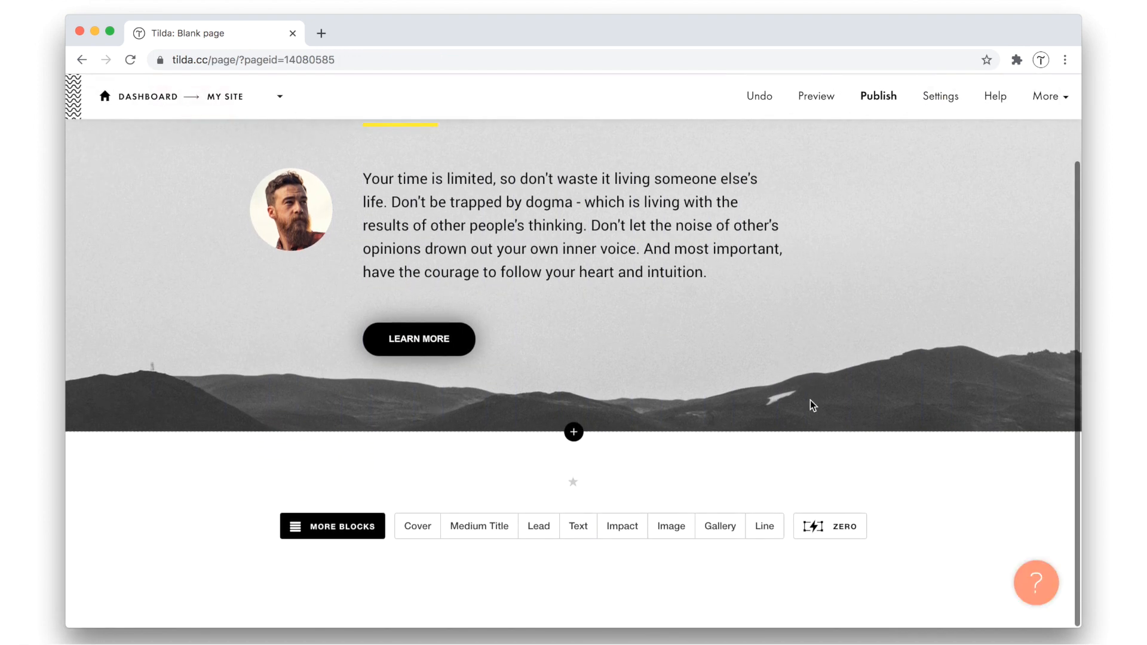
{"action": "left_click", "coordinate": [578, 526]}
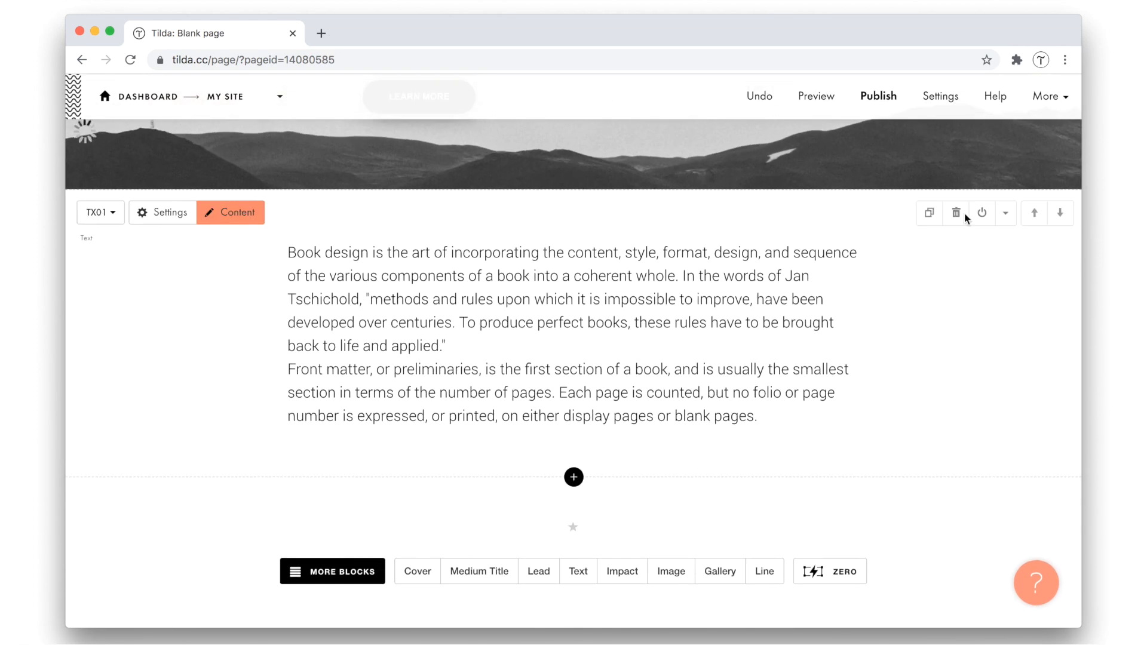
{"action": "left_click", "coordinate": [963, 214]}
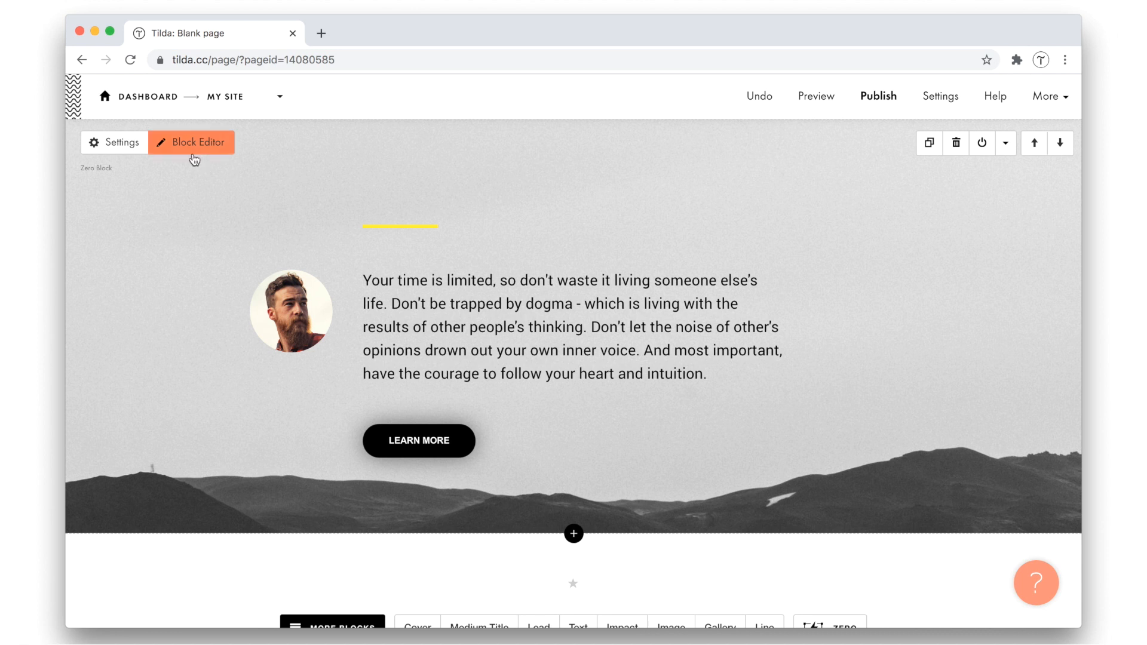
Step: Open the Zero Block for editing and set the desktop artboard's window container height to 100%
{"action": "left_click", "coordinate": [190, 152]}
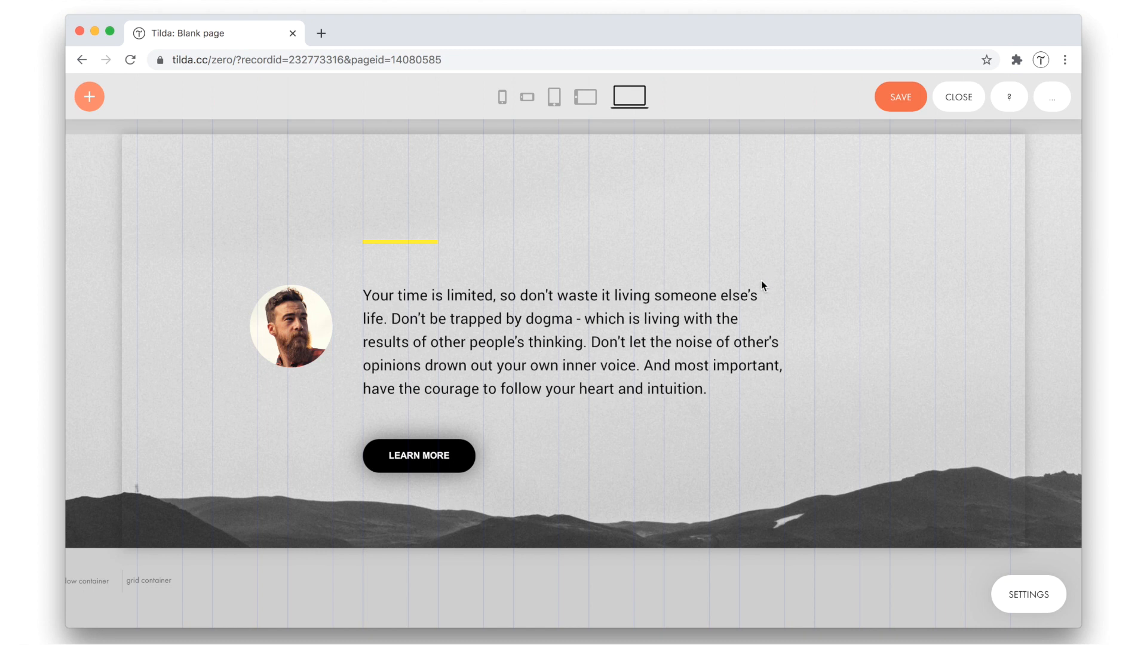
{"action": "left_click", "coordinate": [945, 105]}
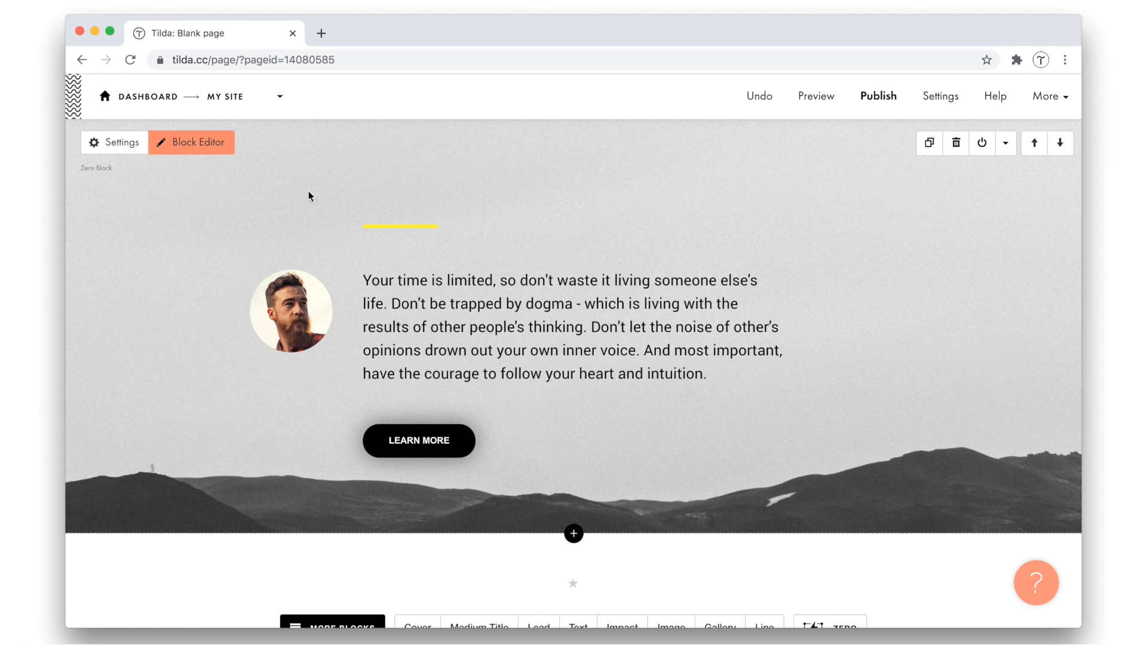
{"action": "left_click", "coordinate": [223, 149]}
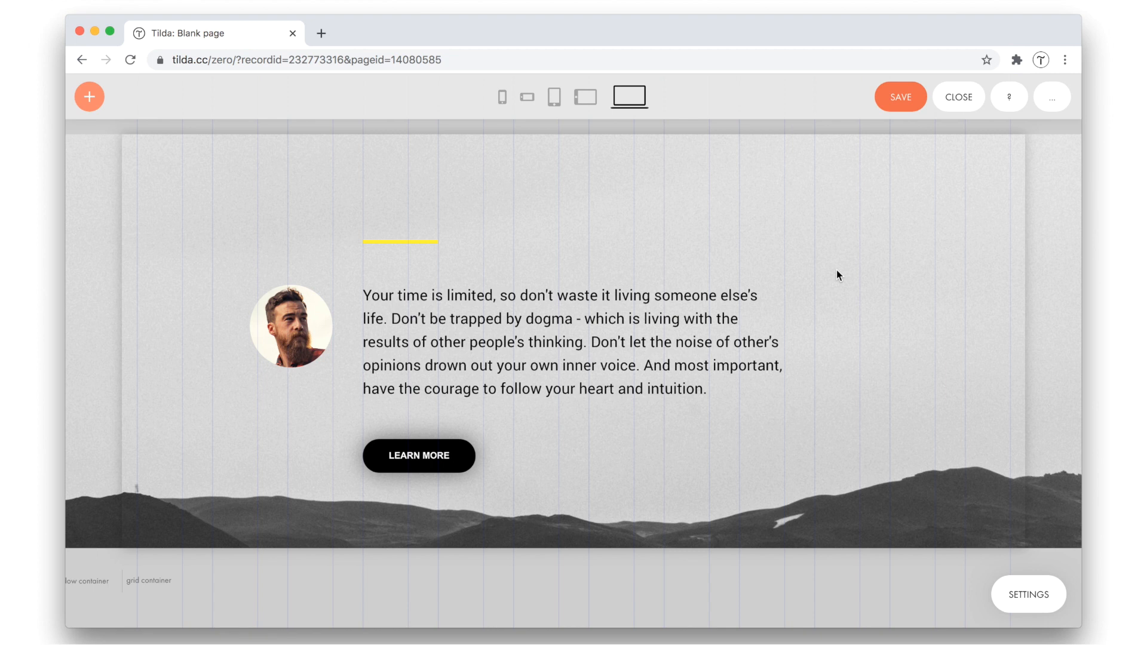
{"action": "key", "text": "Tab"}
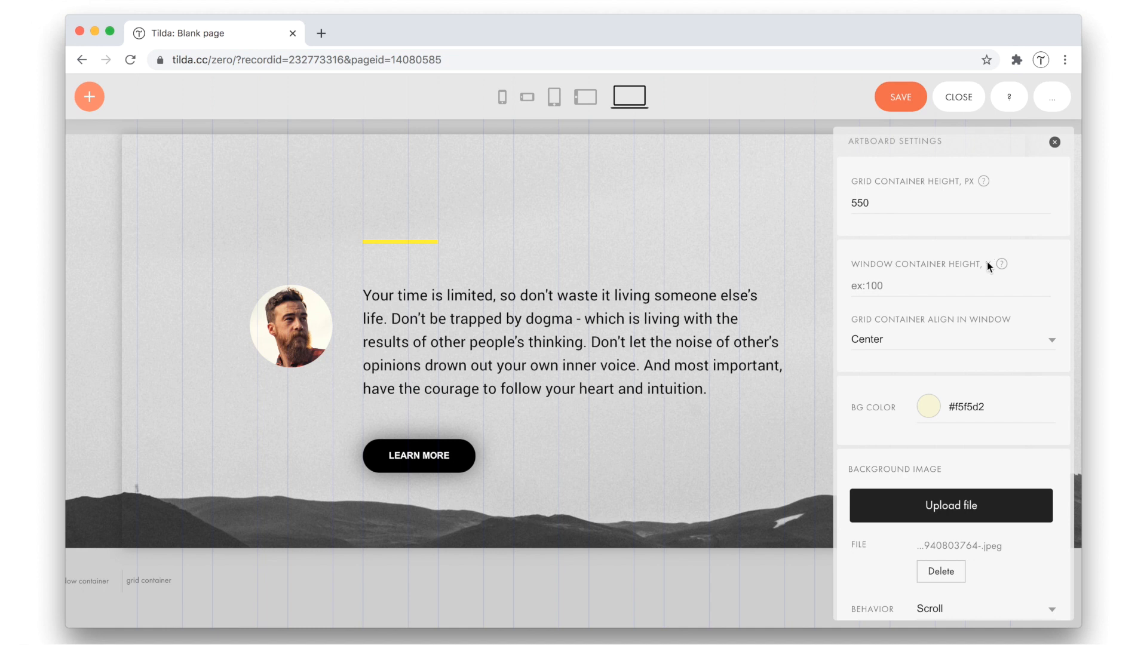
{"action": "left_click", "coordinate": [934, 287]}
{"action": "type", "text": "100"}
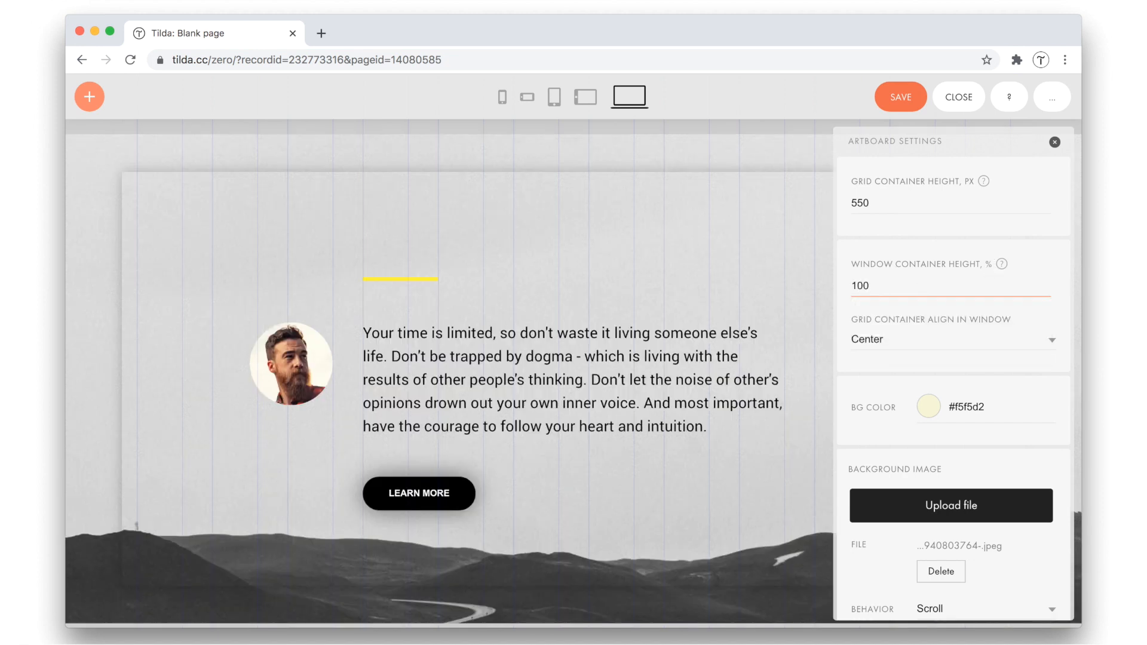
{"action": "left_click", "coordinate": [739, 305]}
{"action": "left_click", "coordinate": [770, 280]}
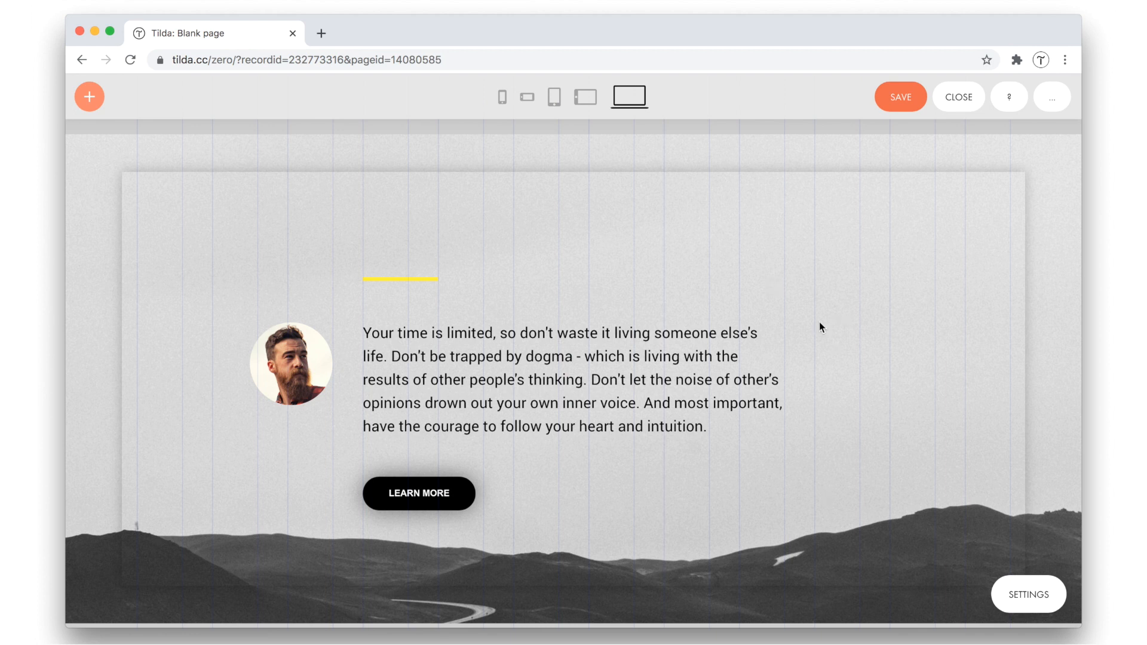
Step: Examine where the window container and grid container boundaries lie on the desktop artboard
{"action": "scroll", "coordinate": [819, 323], "scroll_direction": "down", "scroll_amount": 1}
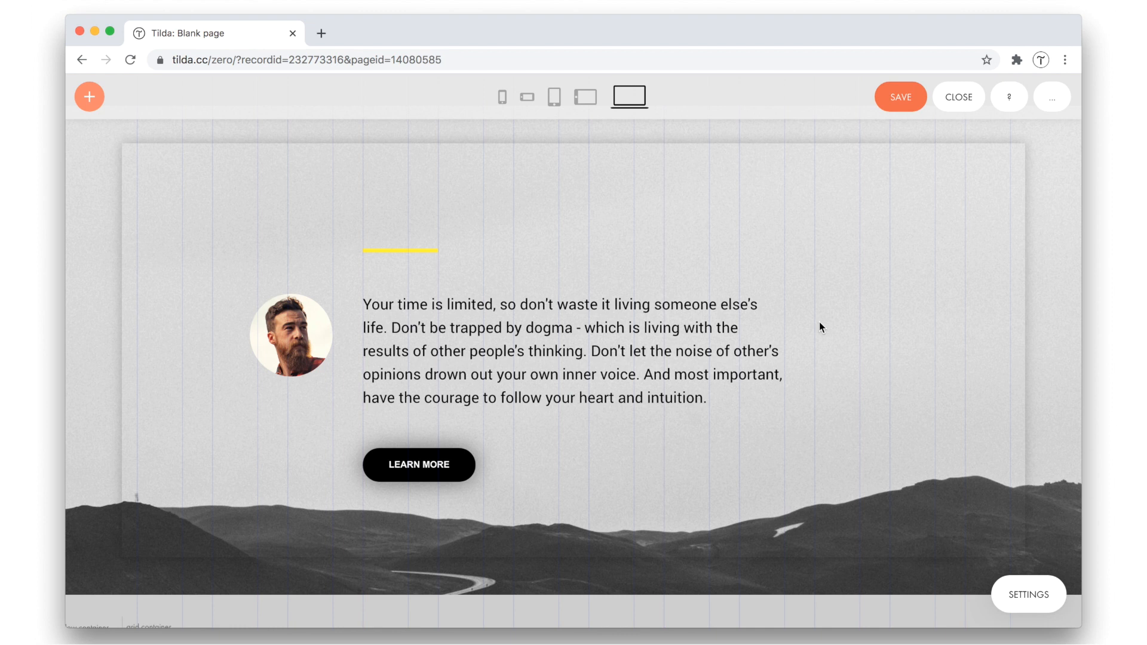
{"action": "scroll", "coordinate": [820, 323], "scroll_direction": "up", "scroll_amount": 1}
{"action": "scroll", "coordinate": [208, 465], "scroll_direction": "left", "scroll_amount": 2}
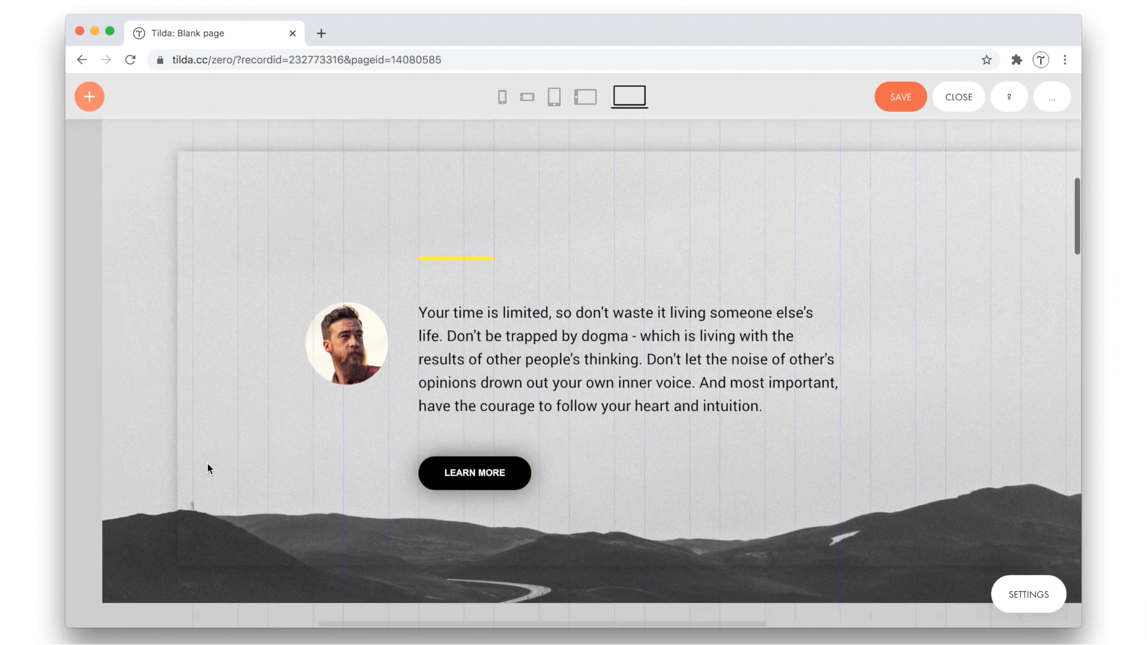
{"action": "scroll", "coordinate": [206, 464], "scroll_direction": "down", "scroll_amount": 2}
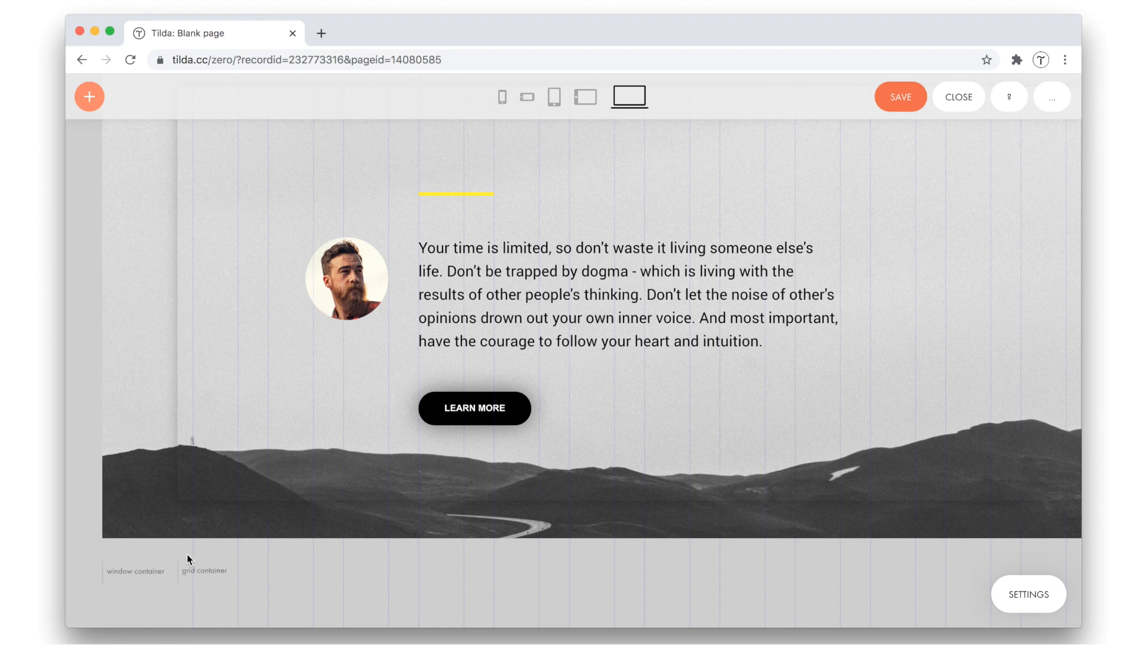
{"action": "scroll", "coordinate": [191, 412], "scroll_direction": "up", "scroll_amount": 2}
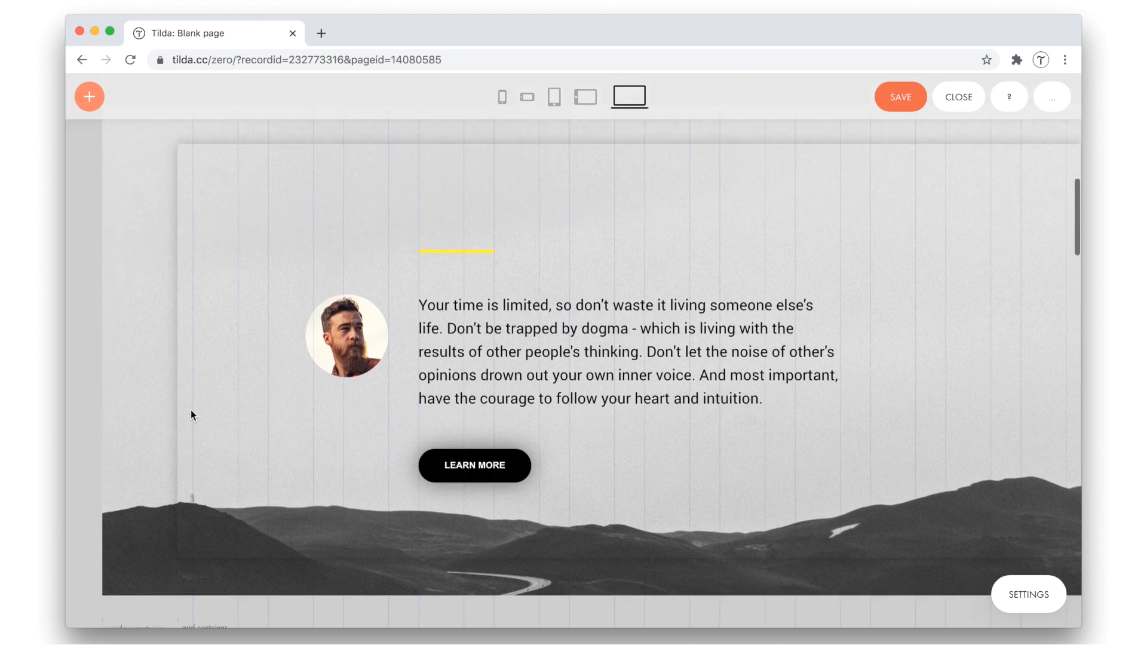
{"action": "scroll", "coordinate": [191, 412], "scroll_direction": "right", "scroll_amount": 2}
{"action": "scroll", "coordinate": [191, 412], "scroll_direction": "up", "scroll_amount": 1}
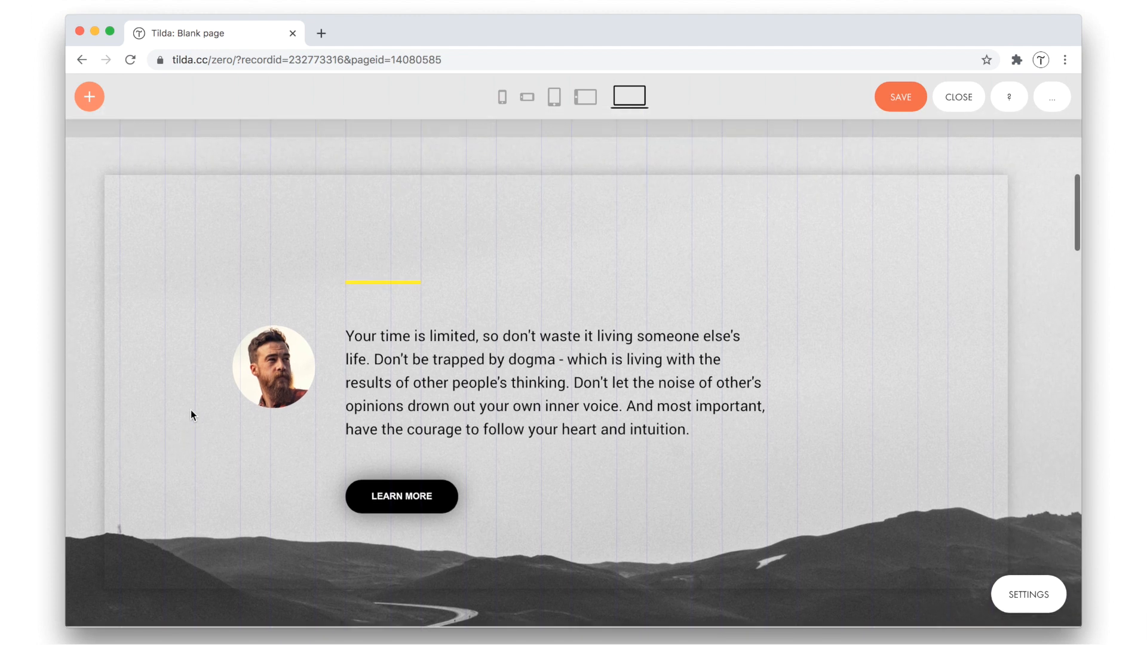
{"action": "scroll", "coordinate": [191, 412], "scroll_direction": "down", "scroll_amount": 1}
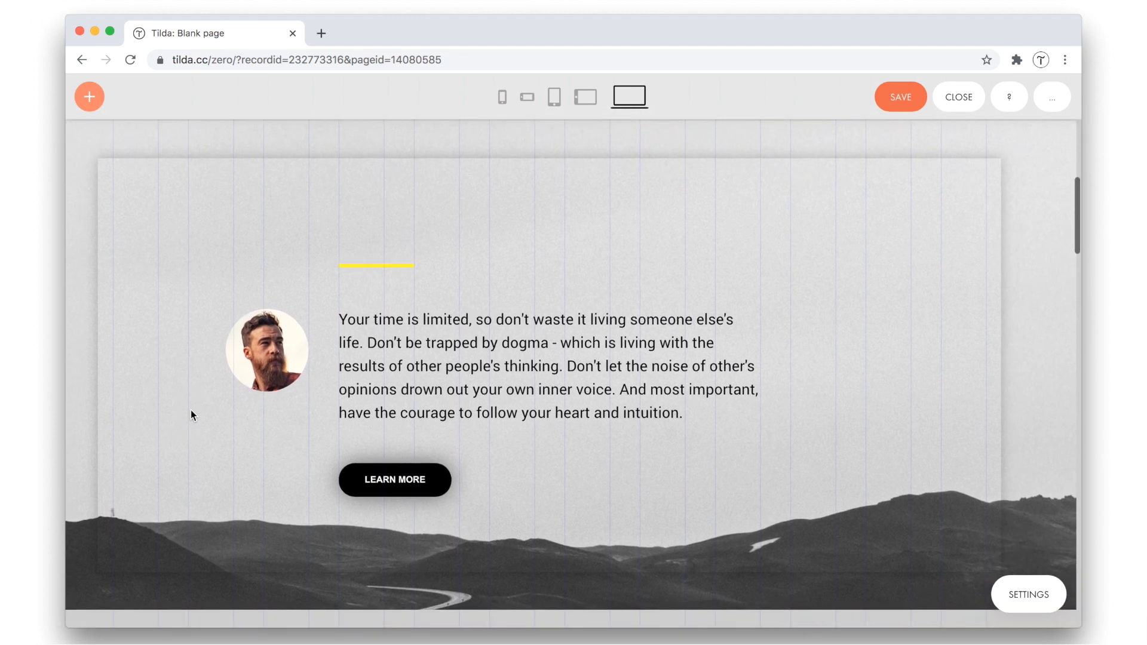
Step: Check the options for aligning the grid container in the window, and save and close the block
{"action": "left_click", "coordinate": [191, 410]}
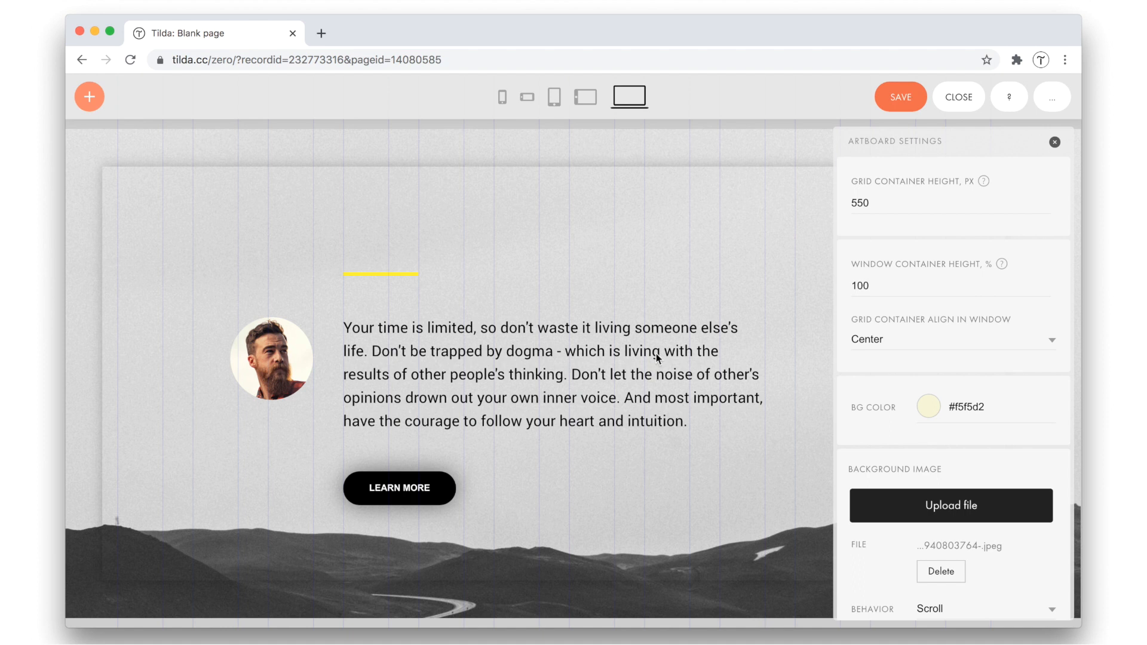
{"action": "left_click", "coordinate": [920, 336]}
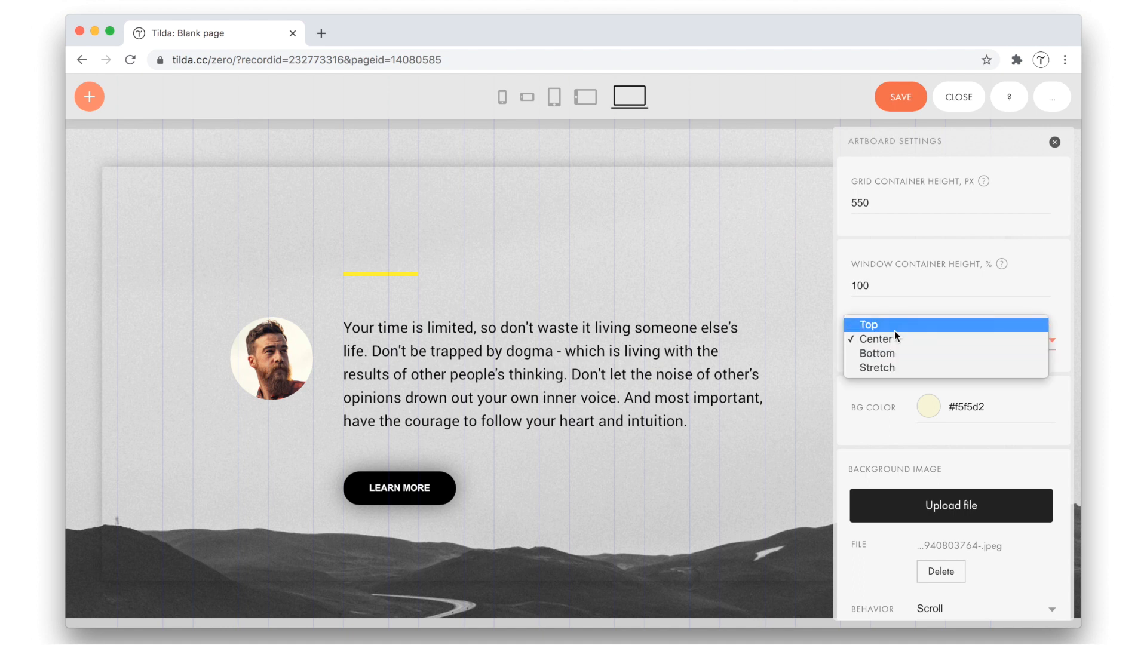
{"action": "left_click", "coordinate": [901, 306]}
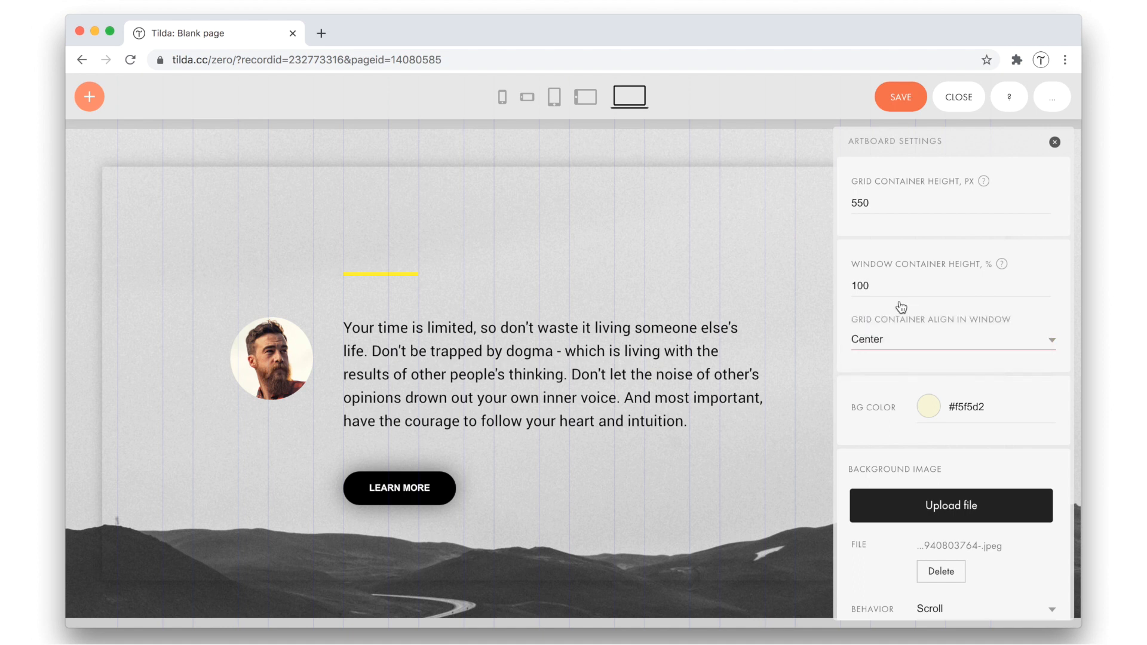
{"action": "left_click", "coordinate": [768, 266]}
{"action": "left_click", "coordinate": [917, 112]}
{"action": "left_click", "coordinate": [953, 102]}
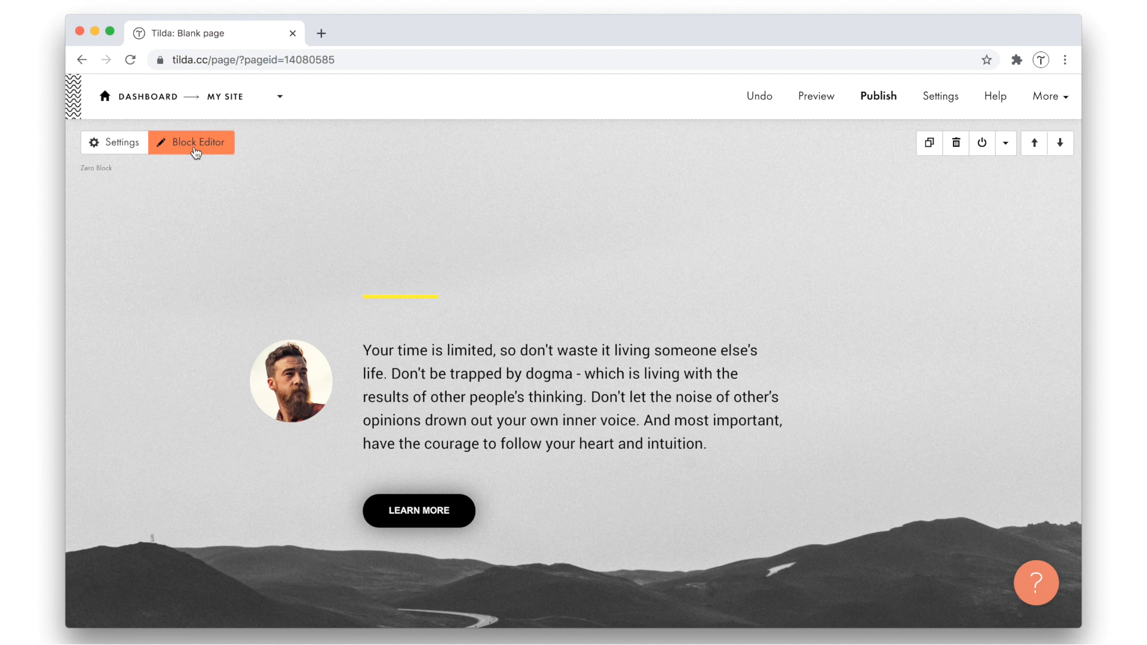
Step: Reopen the block for editing and bring the Tilda logo image from Finder onto the artboard
{"action": "left_click", "coordinate": [194, 153]}
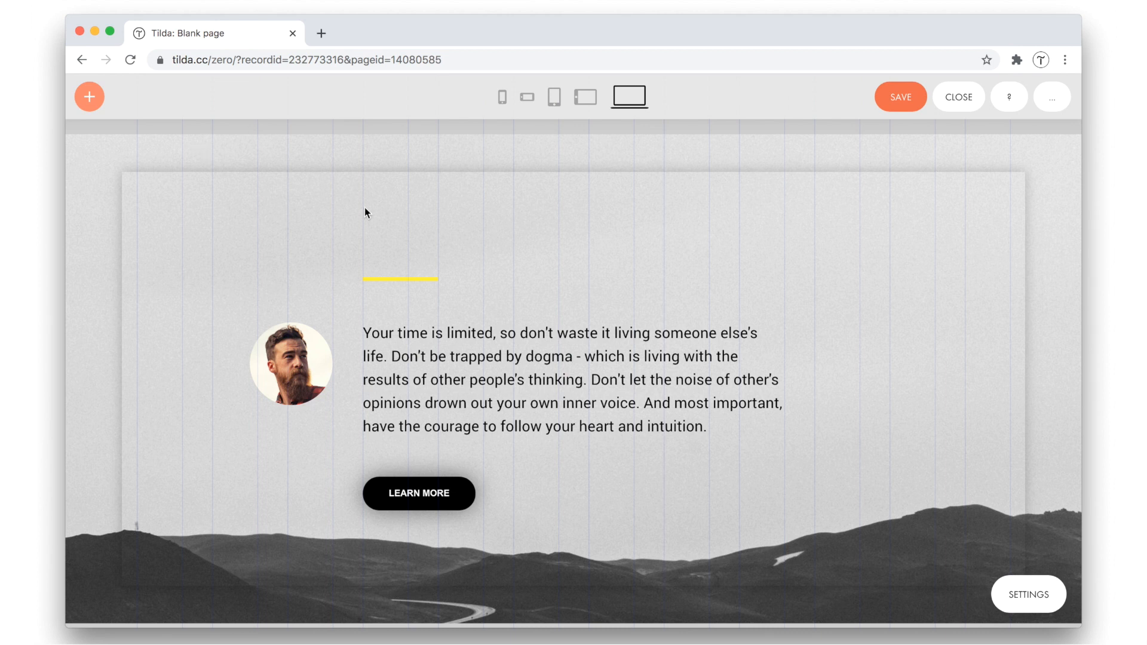
{"action": "key", "text": "super+Tab"}
{"action": "key", "text": "super+Tab"}
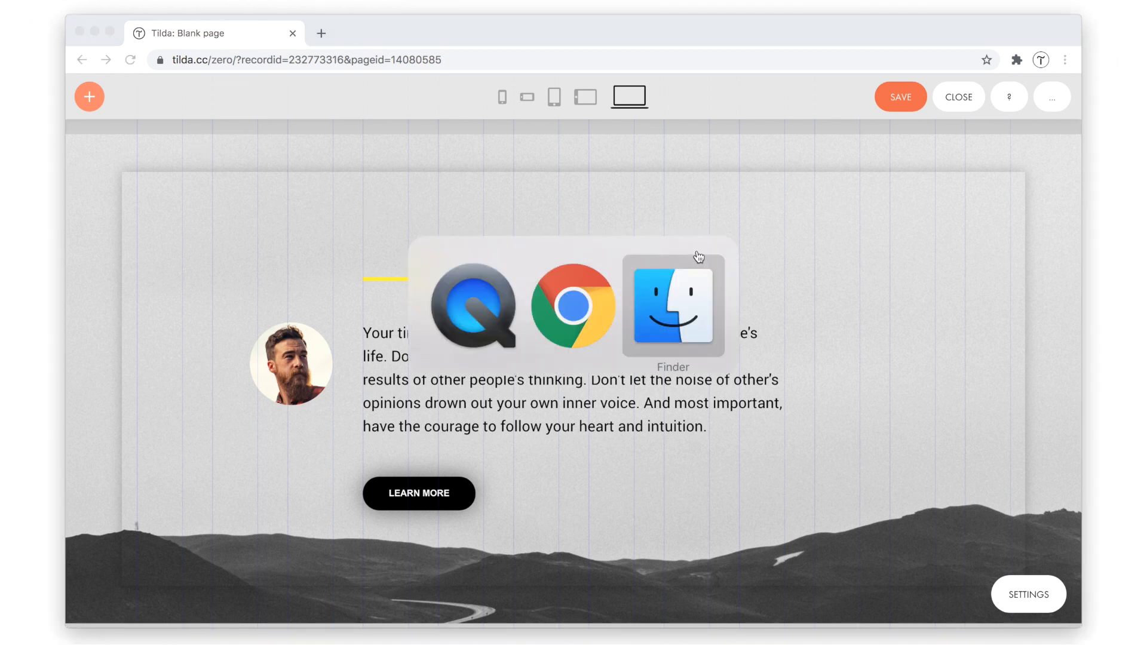
{"action": "left_click_drag", "start_coordinate": [732, 215], "coordinate": [291, 215]}
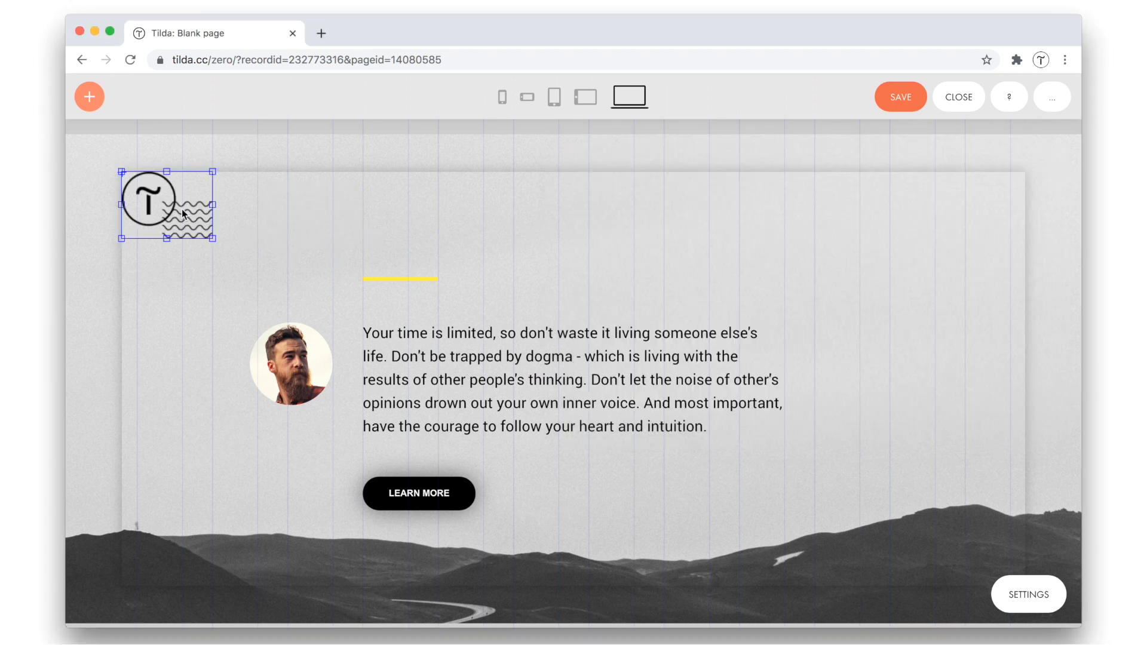
Step: Change the logo image's container from the grid to Window Container
{"action": "left_click", "coordinate": [184, 214]}
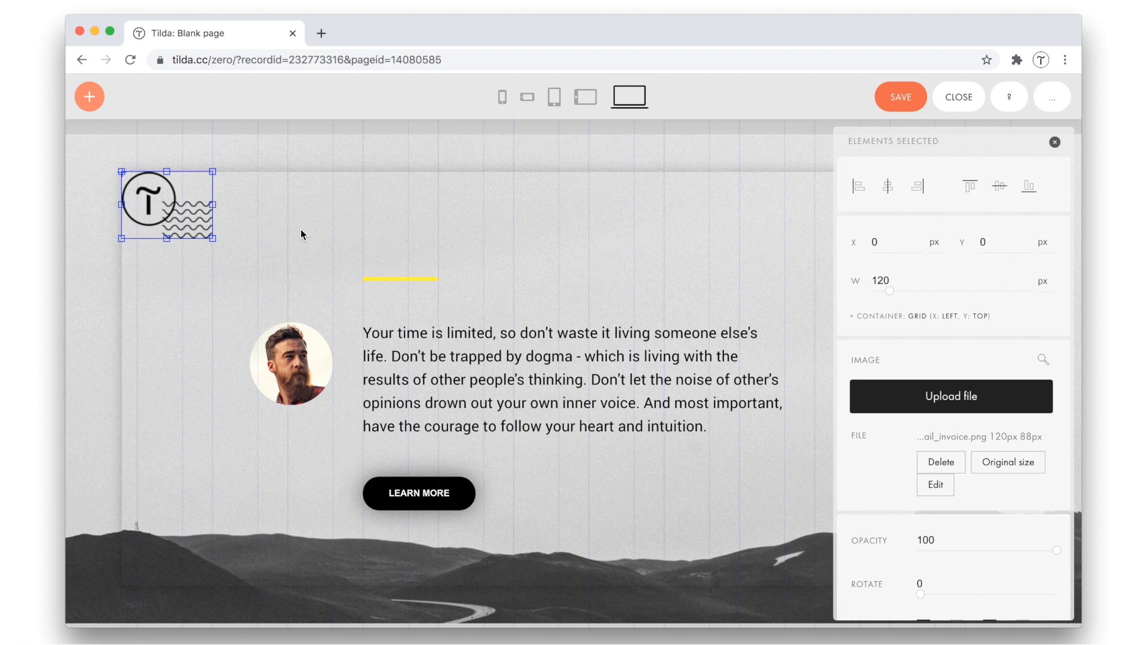
{"action": "left_click", "coordinate": [876, 316]}
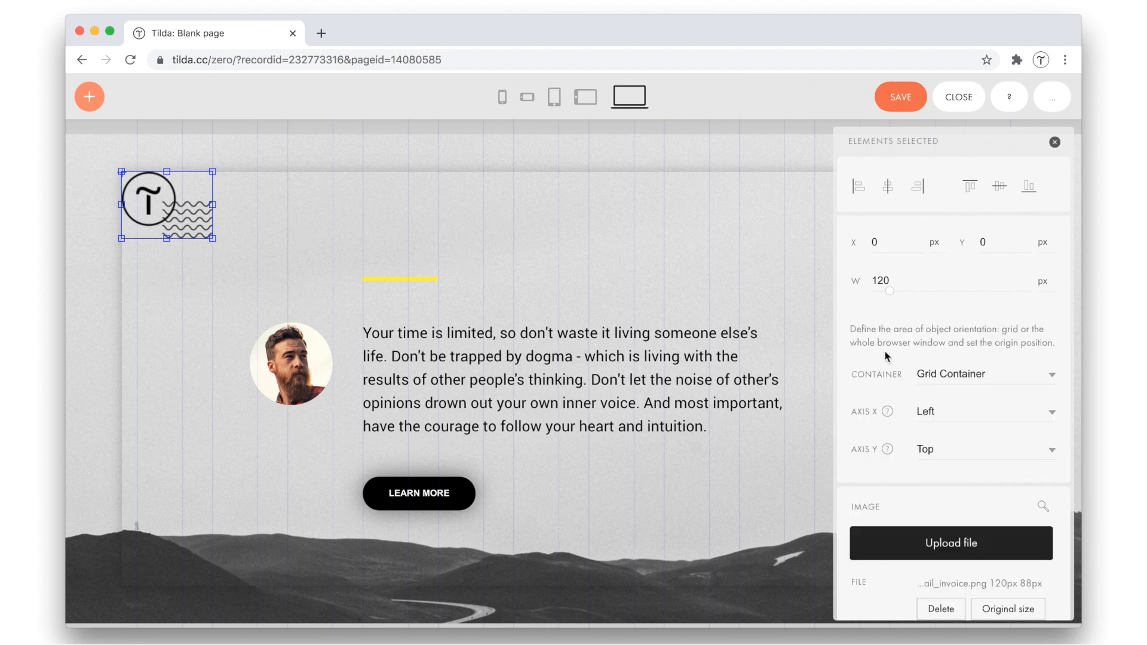
{"action": "scroll", "coordinate": [885, 356], "scroll_direction": "down", "scroll_amount": 3}
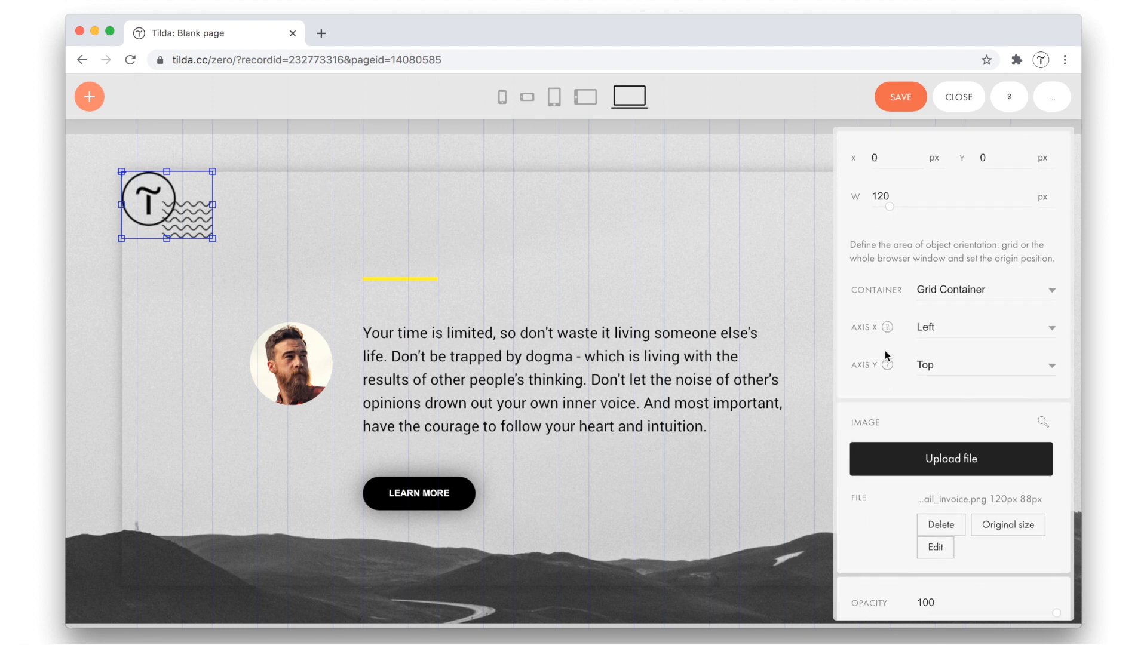
{"action": "left_click", "coordinate": [963, 291]}
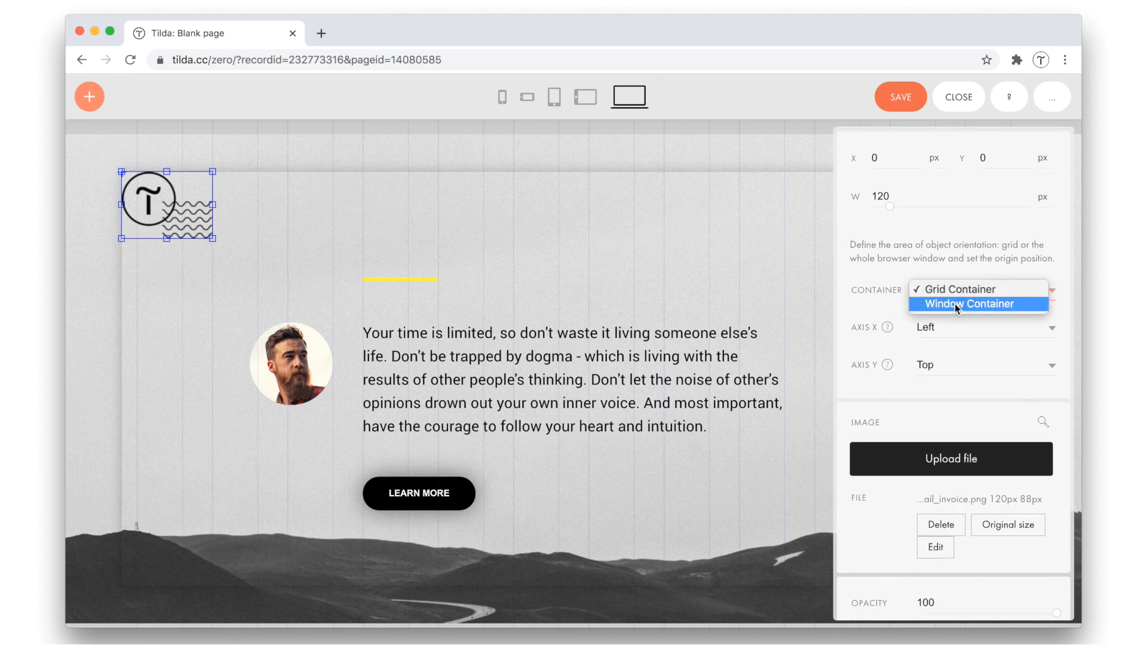
{"action": "left_click", "coordinate": [956, 306]}
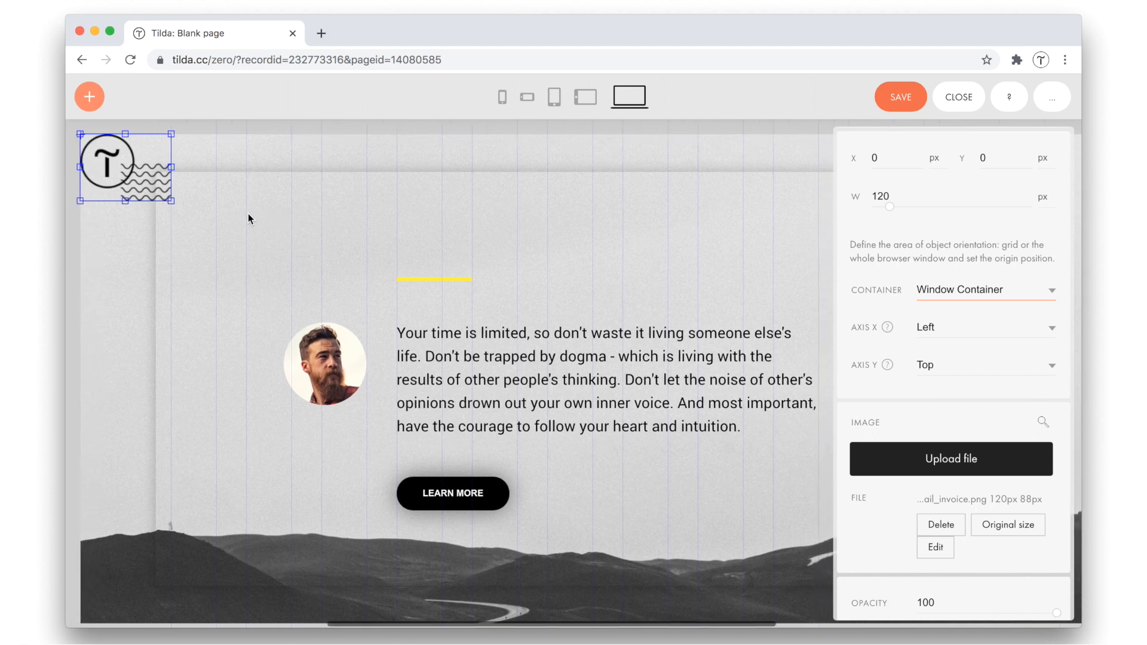
Step: Move the logo to X 30 px and Y 30 px in the window container, and save and close the block
{"action": "left_click_drag", "start_coordinate": [87, 144], "coordinate": [124, 176]}
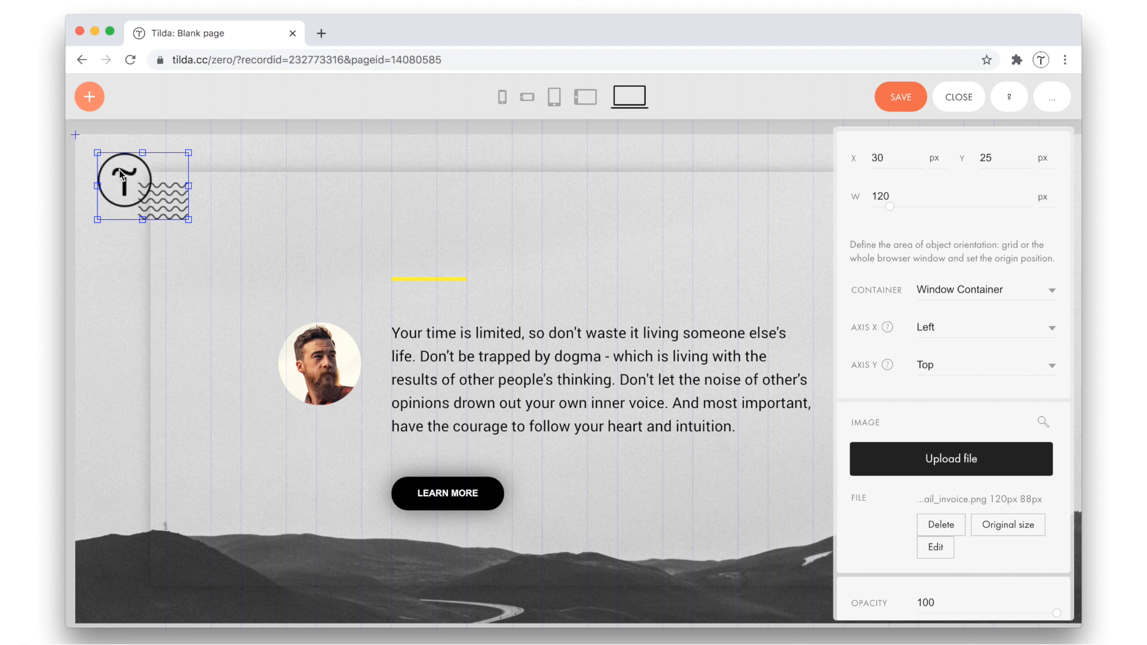
{"action": "left_click_drag", "start_coordinate": [121, 173], "coordinate": [120, 176]}
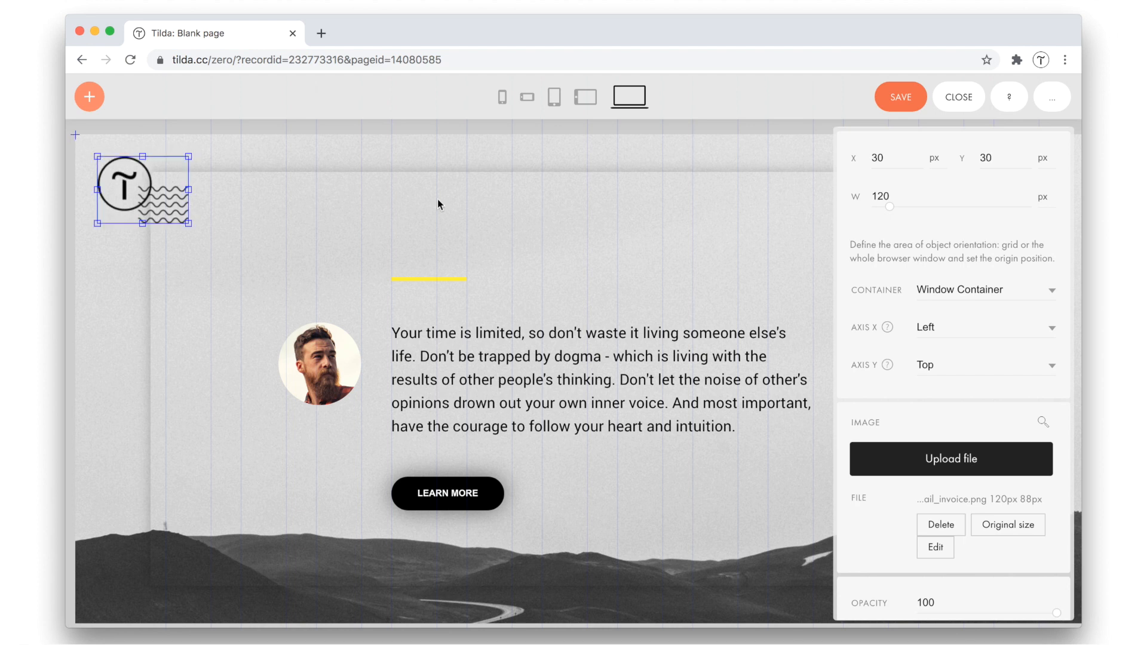
{"action": "left_click", "coordinate": [913, 92]}
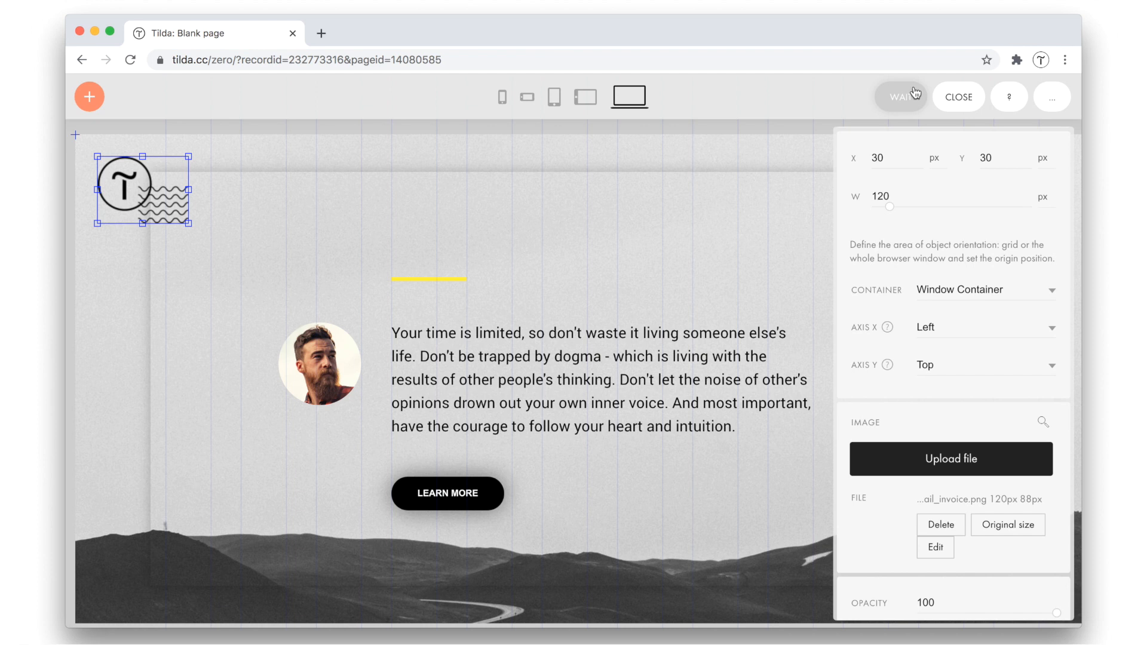
{"action": "left_click", "coordinate": [958, 98]}
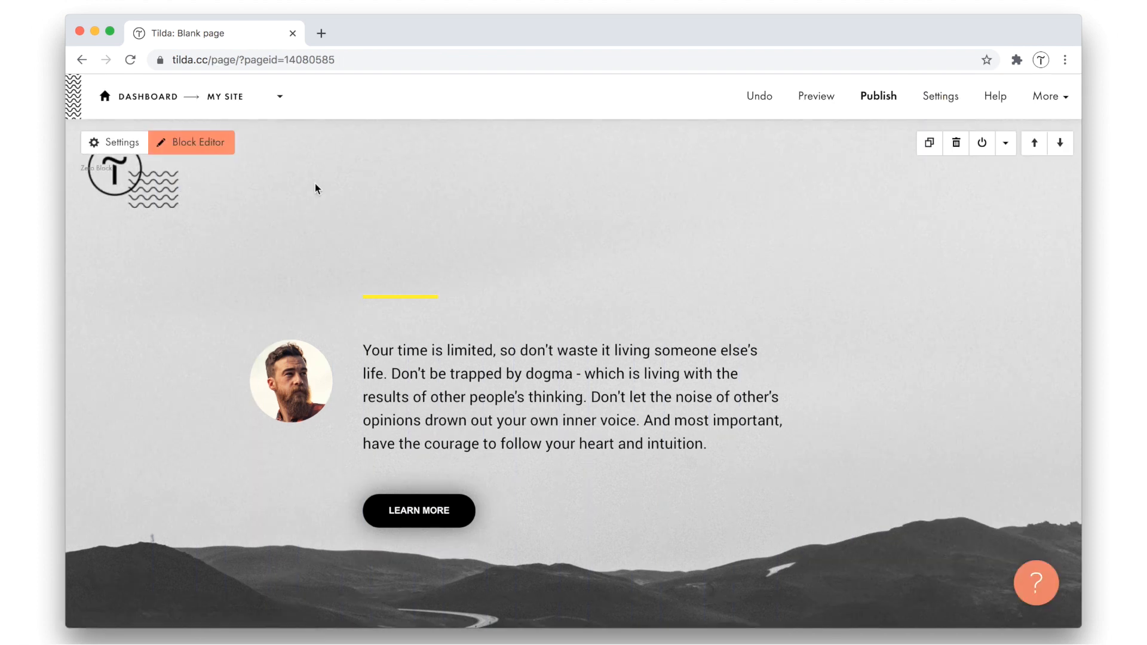
Step: Reopen the block for editing and set the logo image's Axis X origin to Right in the window container
{"action": "left_click", "coordinate": [215, 148]}
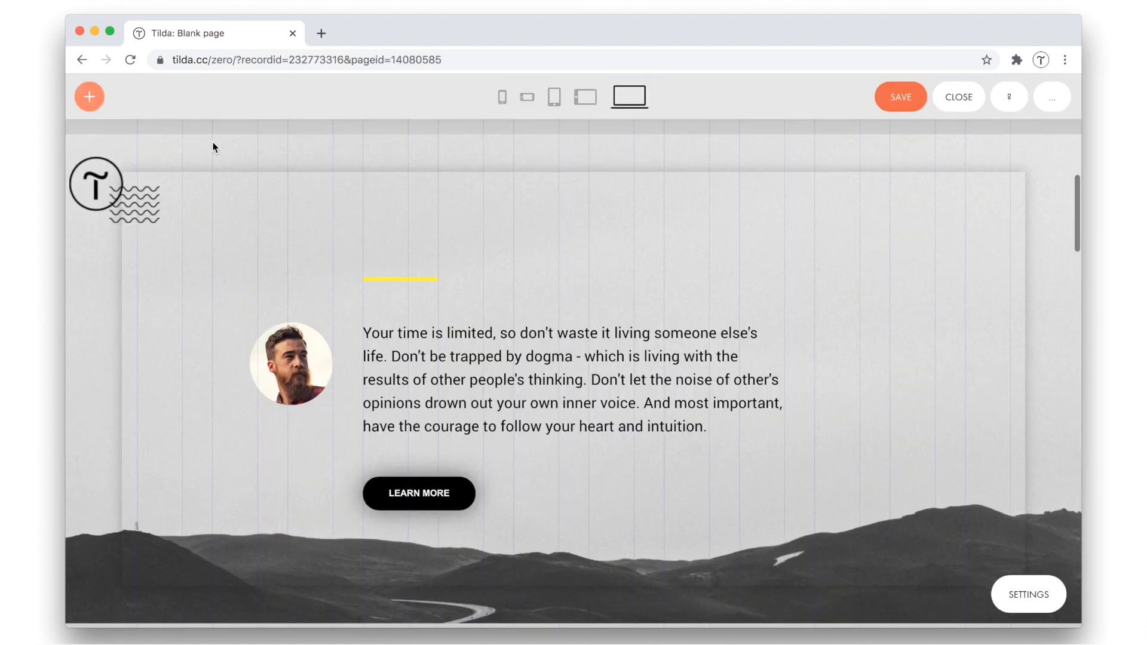
{"action": "left_click", "coordinate": [118, 189]}
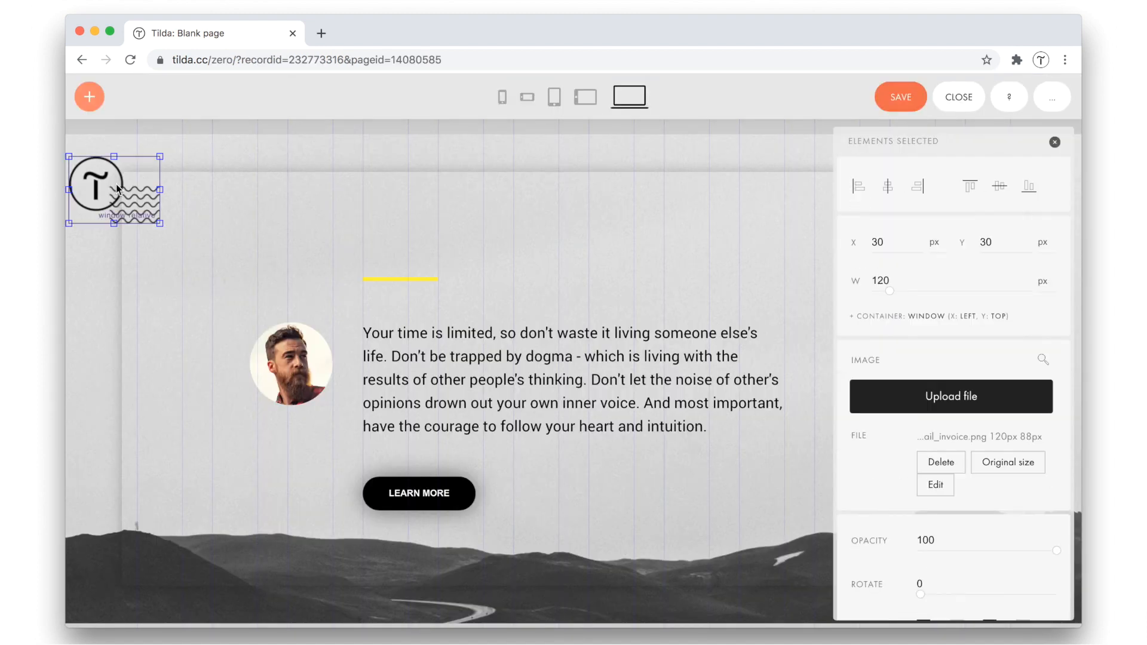
{"action": "left_click", "coordinate": [881, 316]}
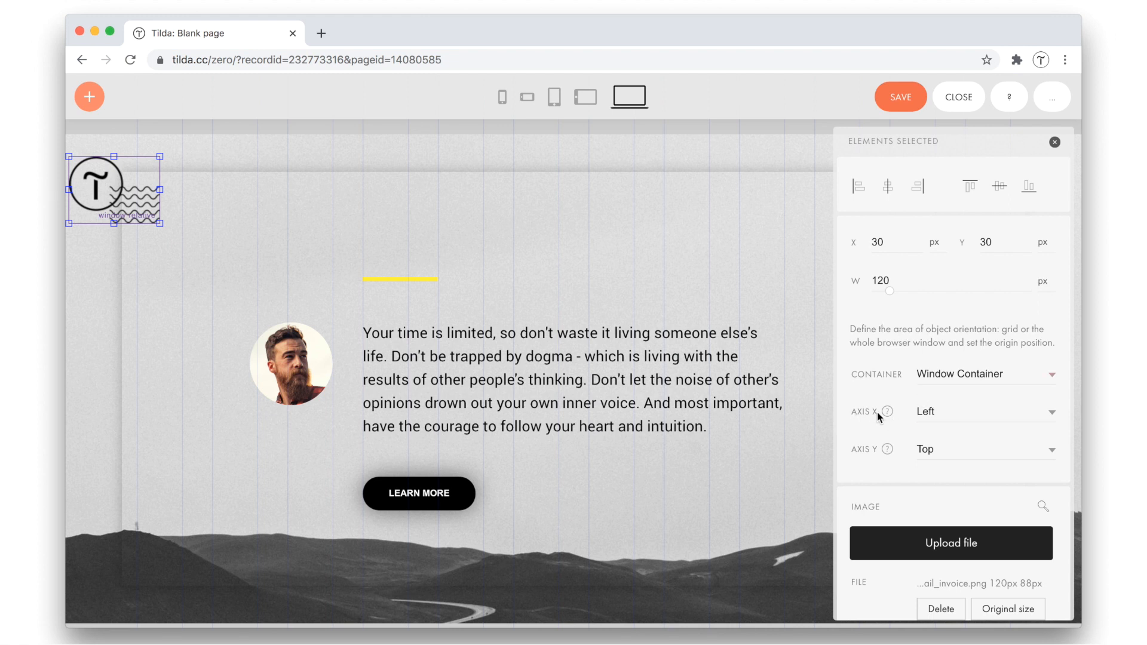
{"action": "left_click", "coordinate": [950, 412]}
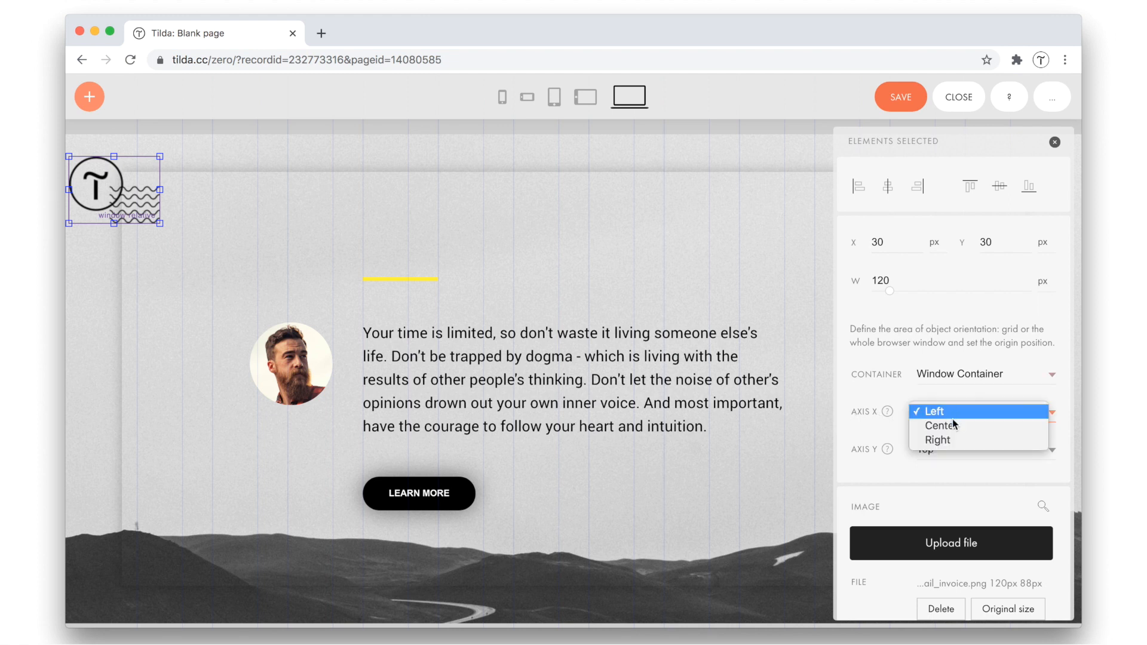
{"action": "left_click", "coordinate": [951, 441]}
{"action": "key", "text": "Tab"}
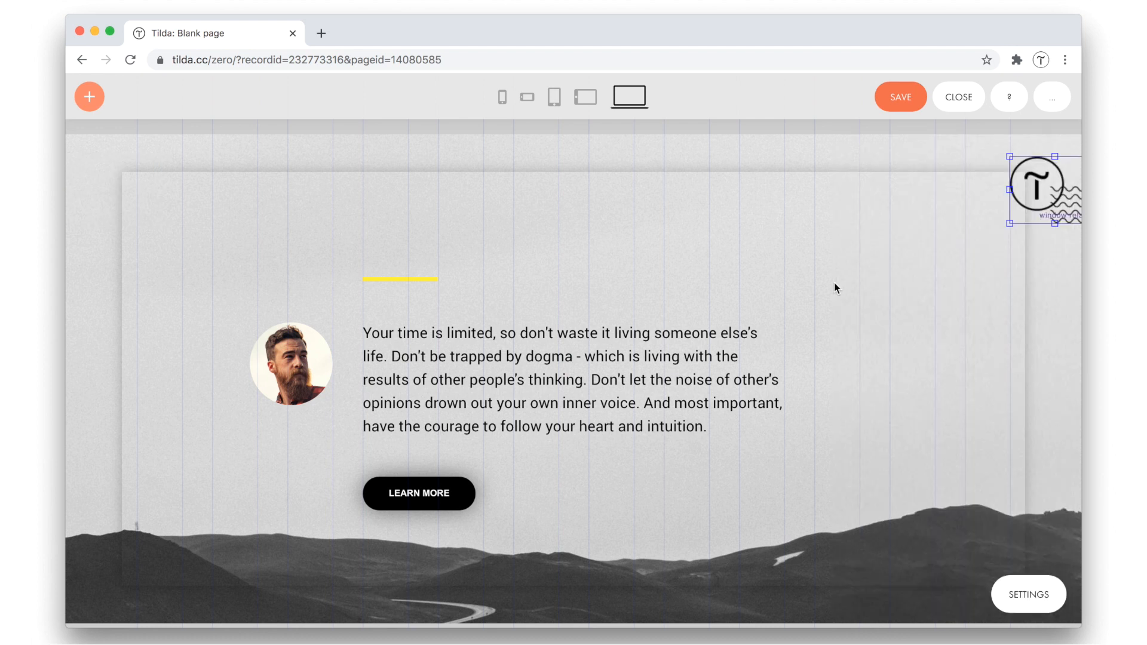
Step: Move the logo to X -30 px, keeping Y at 30 px, and save and close the block
{"action": "scroll", "coordinate": [856, 274], "scroll_direction": "right", "scroll_amount": 2}
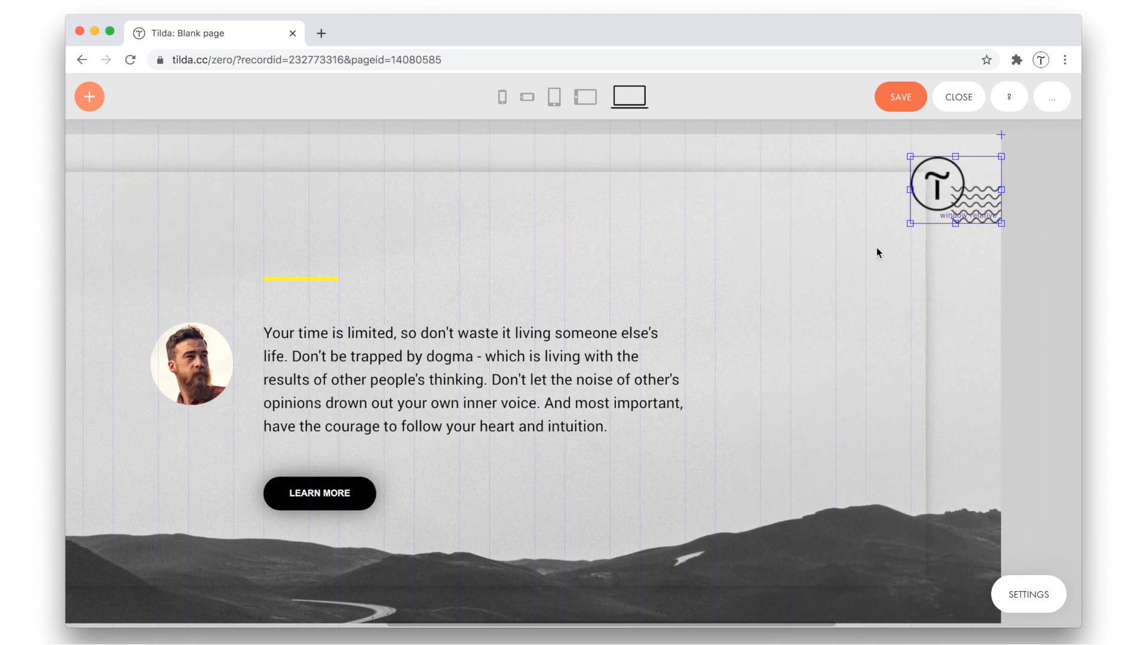
{"action": "left_click_drag", "start_coordinate": [955, 190], "coordinate": [919, 190]}
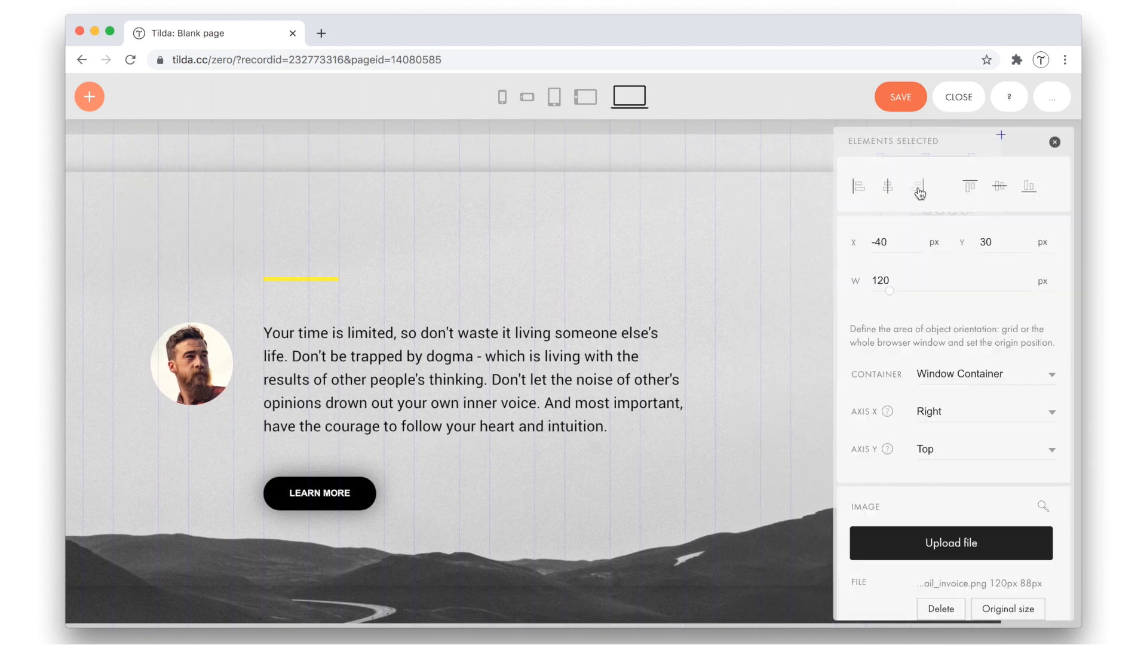
{"action": "scroll", "coordinate": [755, 231], "scroll_direction": "right", "scroll_amount": 5}
{"action": "left_click_drag", "start_coordinate": [690, 202], "coordinate": [698, 203]}
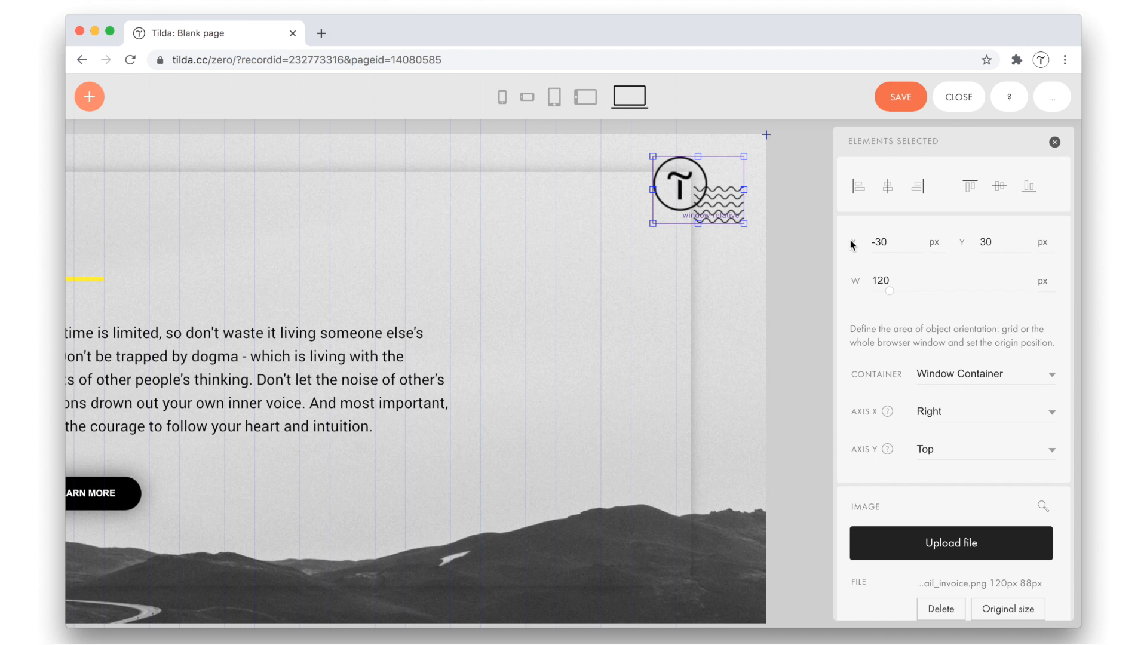
{"action": "left_click", "coordinate": [984, 243]}
{"action": "left_click", "coordinate": [900, 99]}
{"action": "left_click", "coordinate": [960, 99]}
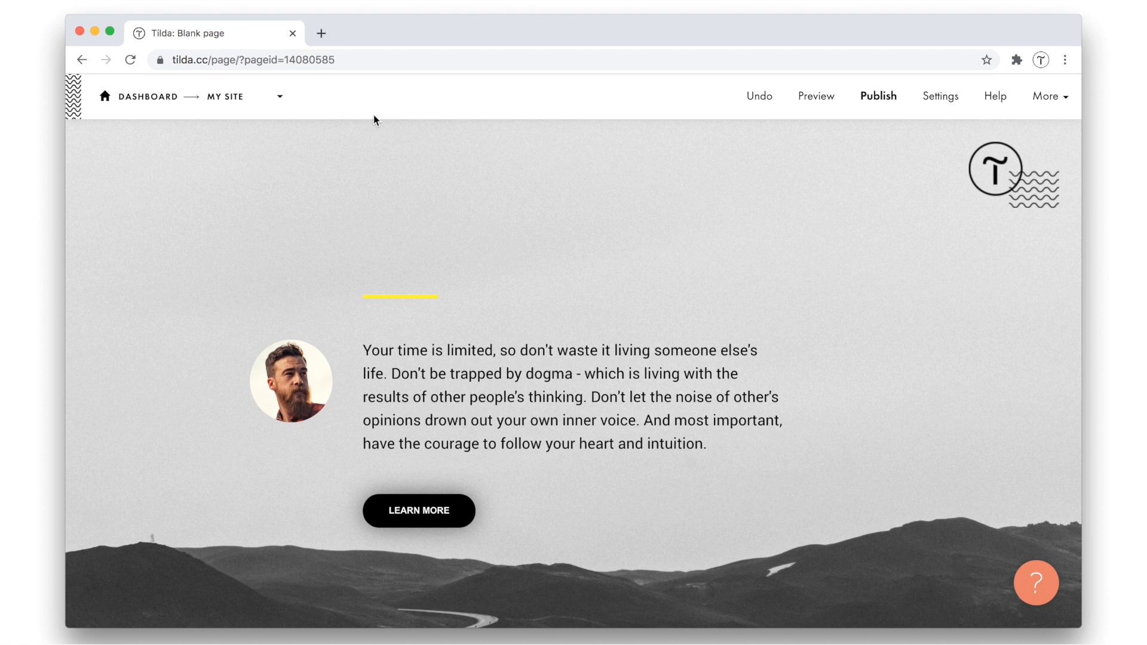
Step: Reopen the block for editing and add a rectangle shape to the artboard
{"action": "mouse_move", "coordinate": [267, 153]}
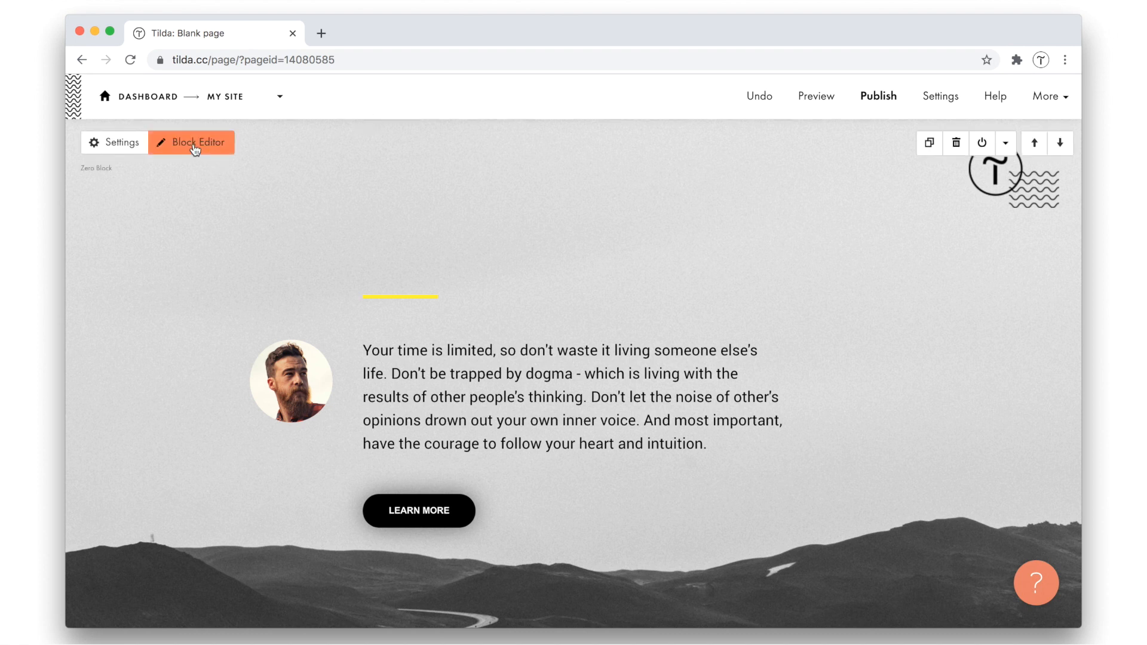
{"action": "left_click", "coordinate": [195, 148]}
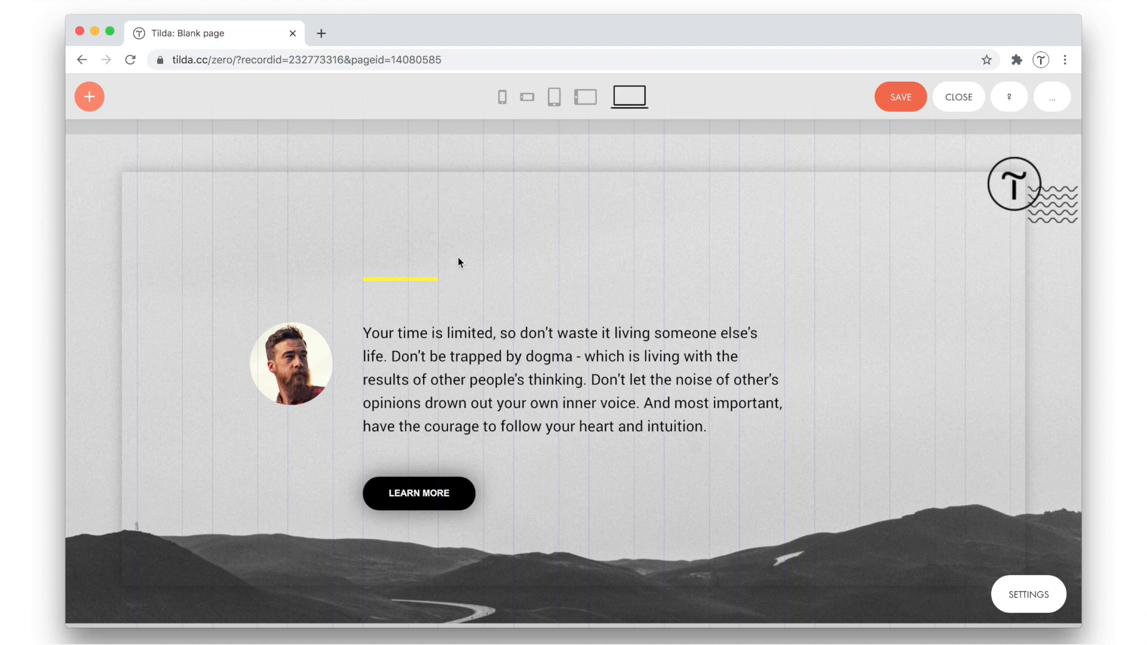
{"action": "left_click", "coordinate": [90, 99]}
{"action": "left_click", "coordinate": [124, 206]}
{"action": "left_click", "coordinate": [165, 216]}
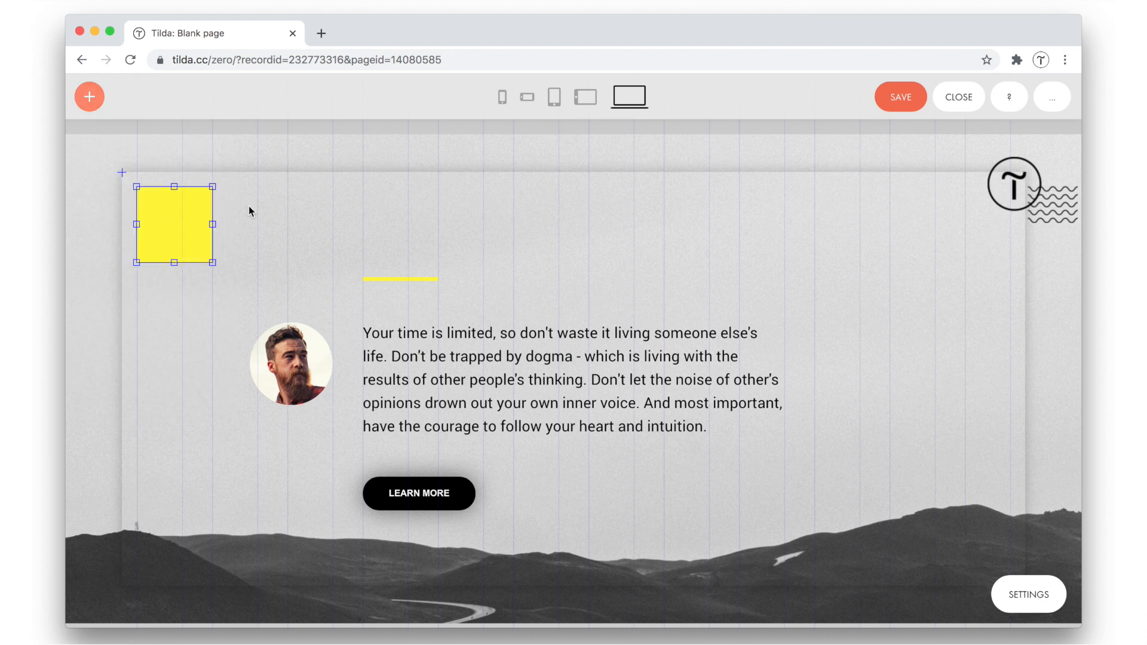
Step: Change the yellow rectangle's container from the grid to Window Container
{"action": "left_click", "coordinate": [885, 316]}
{"action": "scroll", "coordinate": [885, 316], "scroll_direction": "down", "scroll_amount": 1}
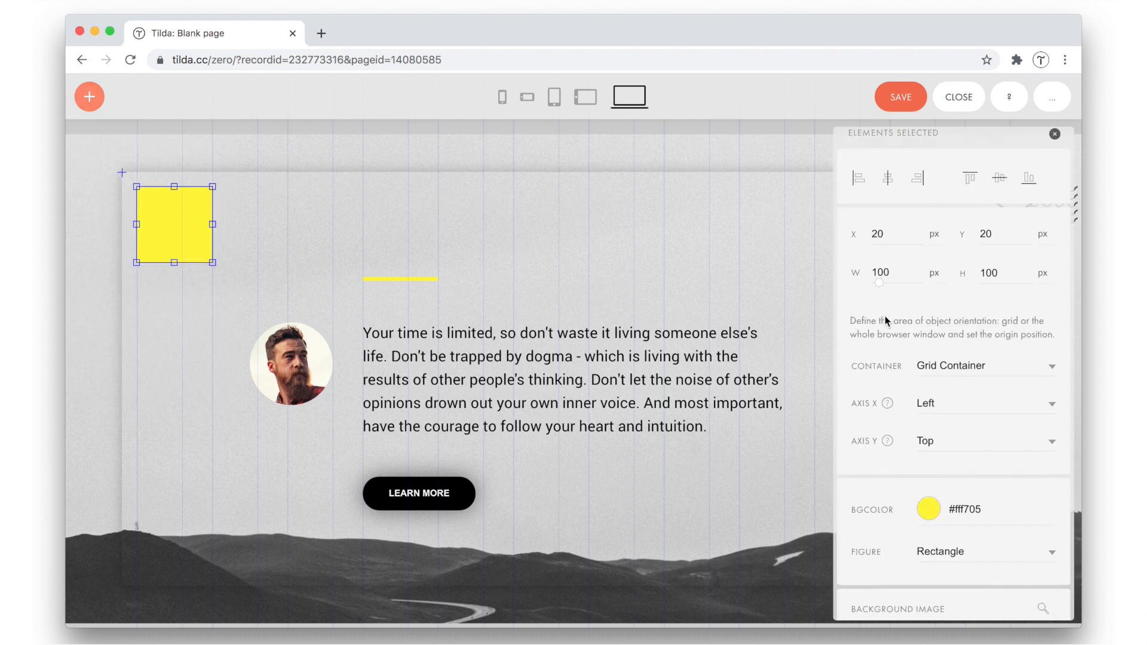
{"action": "left_click", "coordinate": [947, 339]}
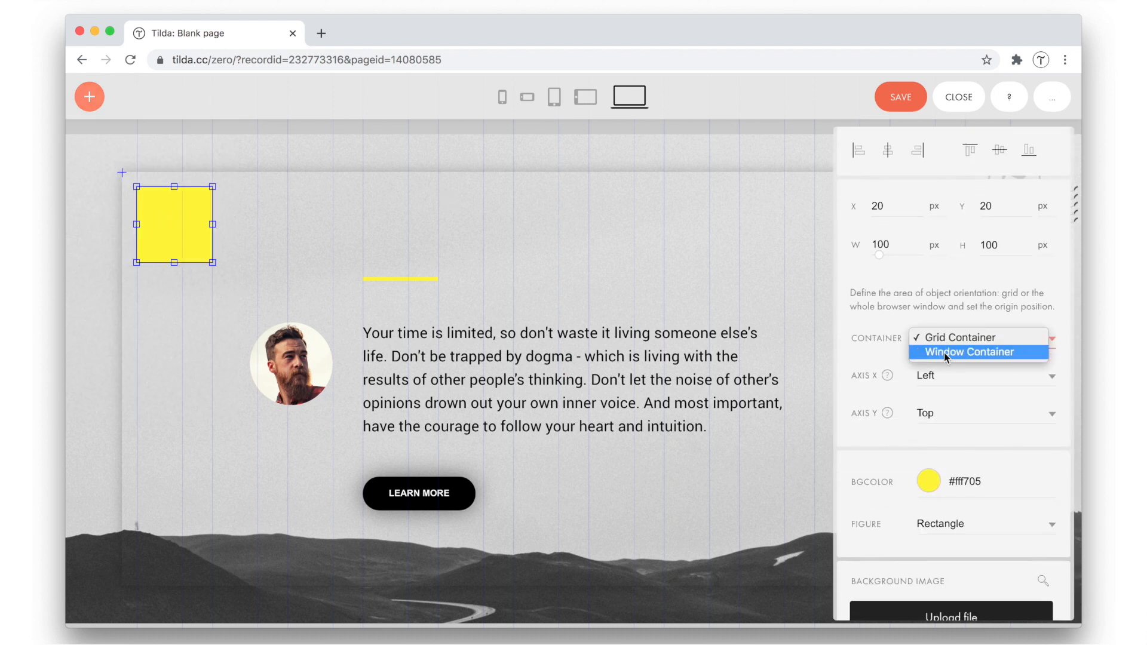
{"action": "left_click", "coordinate": [945, 353]}
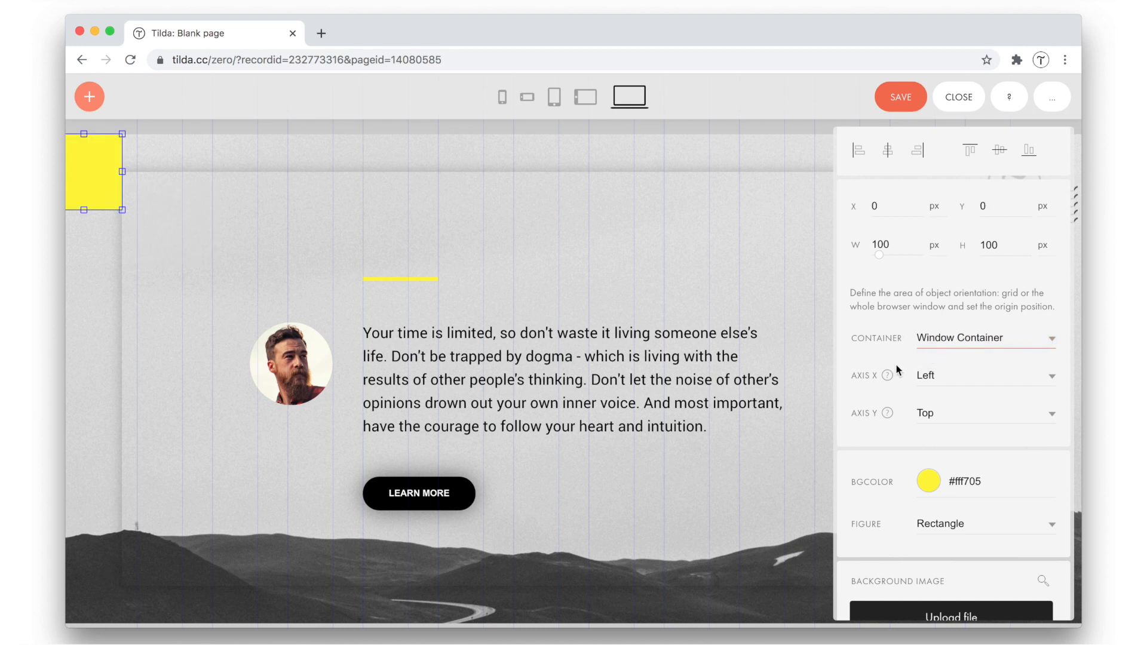
{"action": "scroll", "coordinate": [896, 370], "scroll_direction": "up", "scroll_amount": 1}
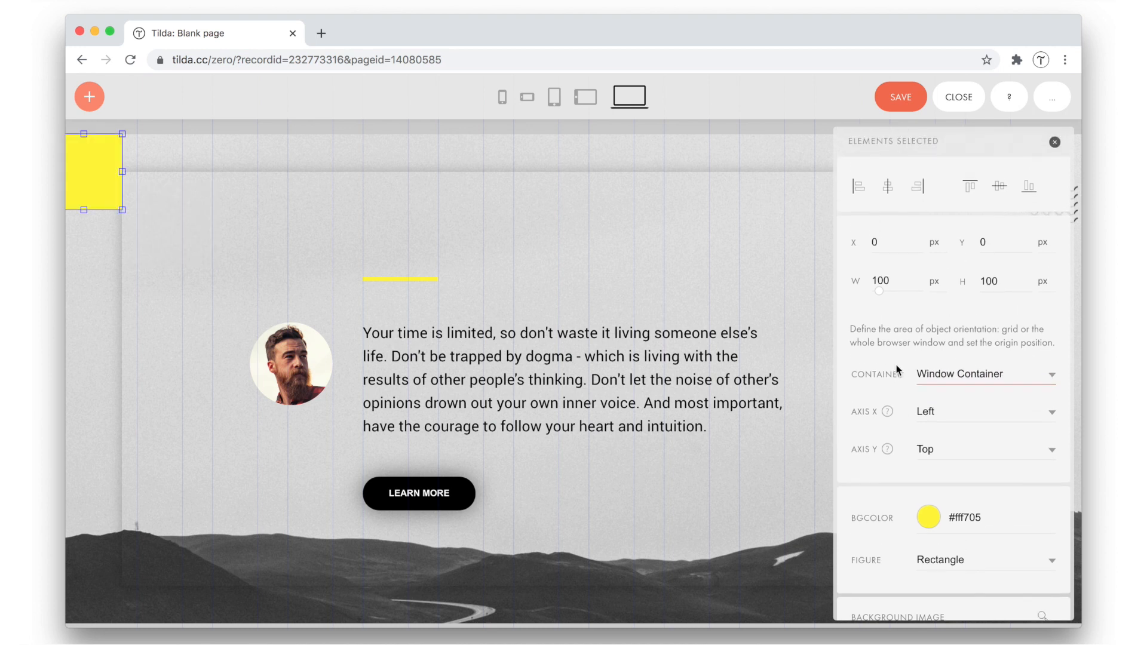
Step: Switch the rectangle's width and height units to percent so it measures 100% by 100%, and check its coverage
{"action": "left_click", "coordinate": [936, 286]}
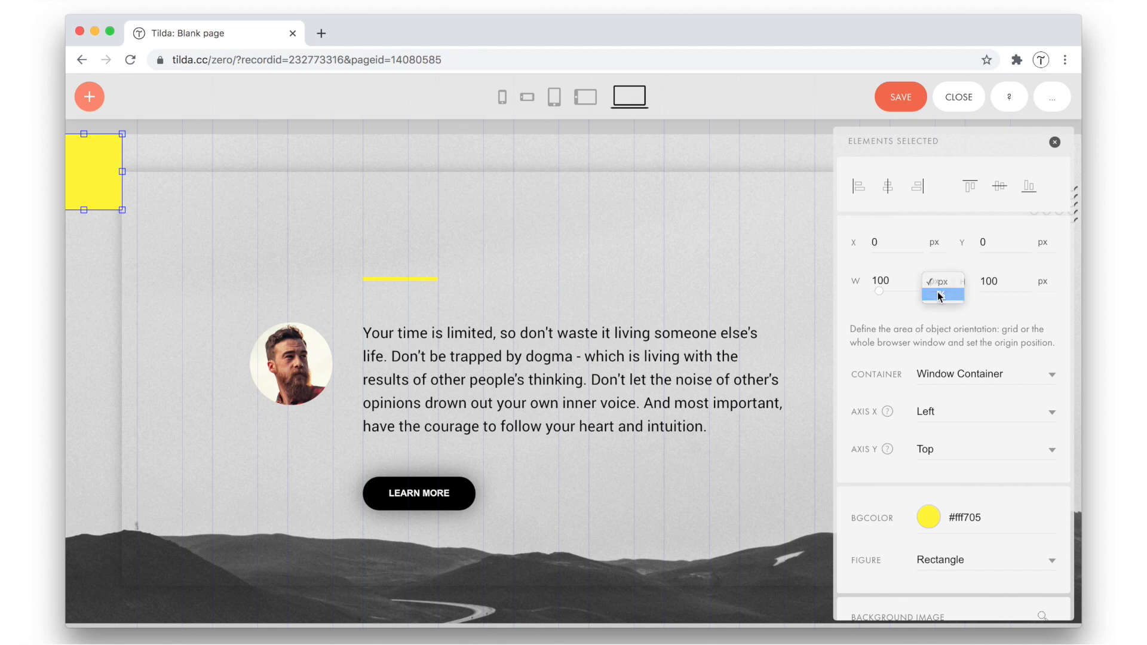
{"action": "left_click", "coordinate": [936, 294]}
{"action": "left_click", "coordinate": [1043, 282]}
{"action": "left_click", "coordinate": [1049, 295]}
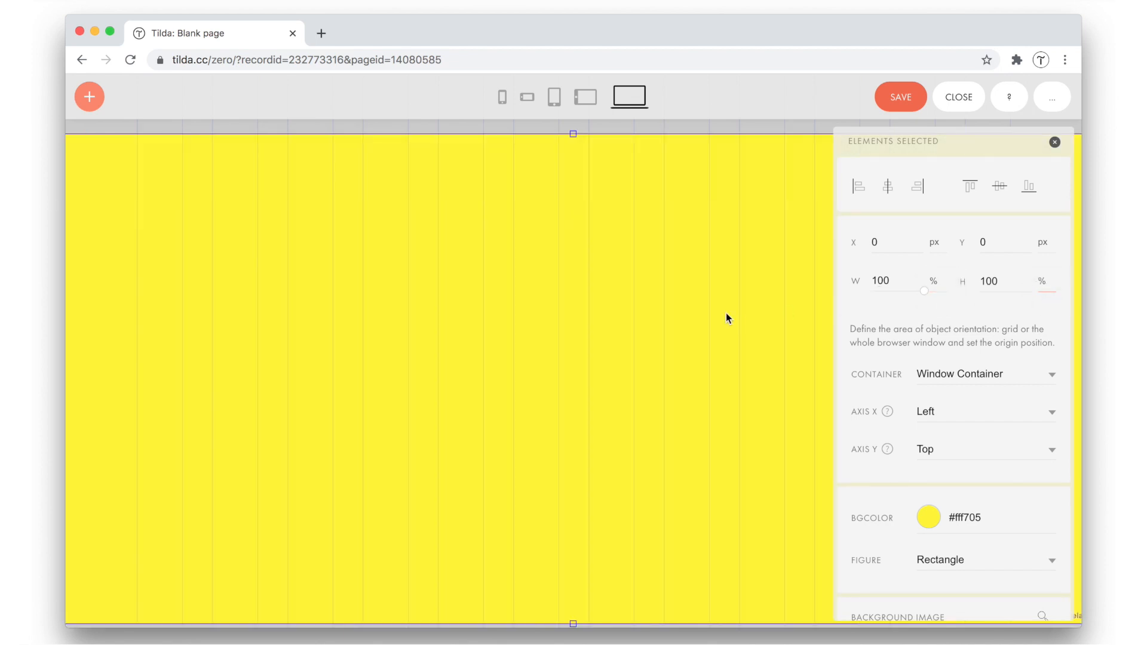
{"action": "scroll", "coordinate": [643, 204], "scroll_direction": "down", "scroll_amount": 2}
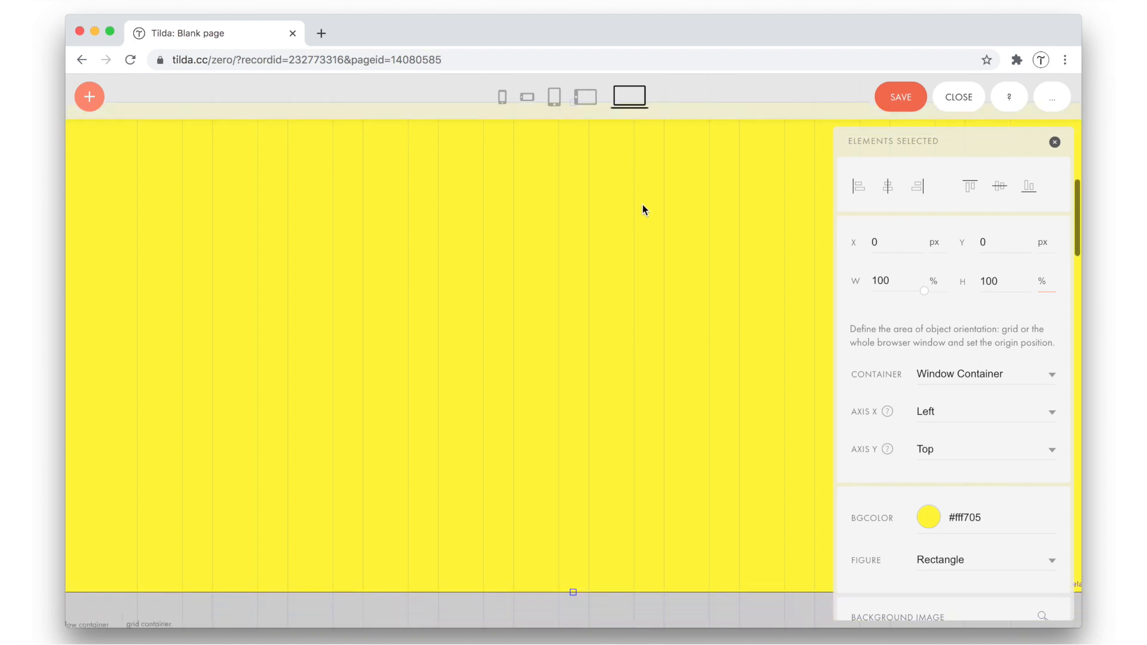
{"action": "scroll", "coordinate": [643, 209], "scroll_direction": "down", "scroll_amount": 1}
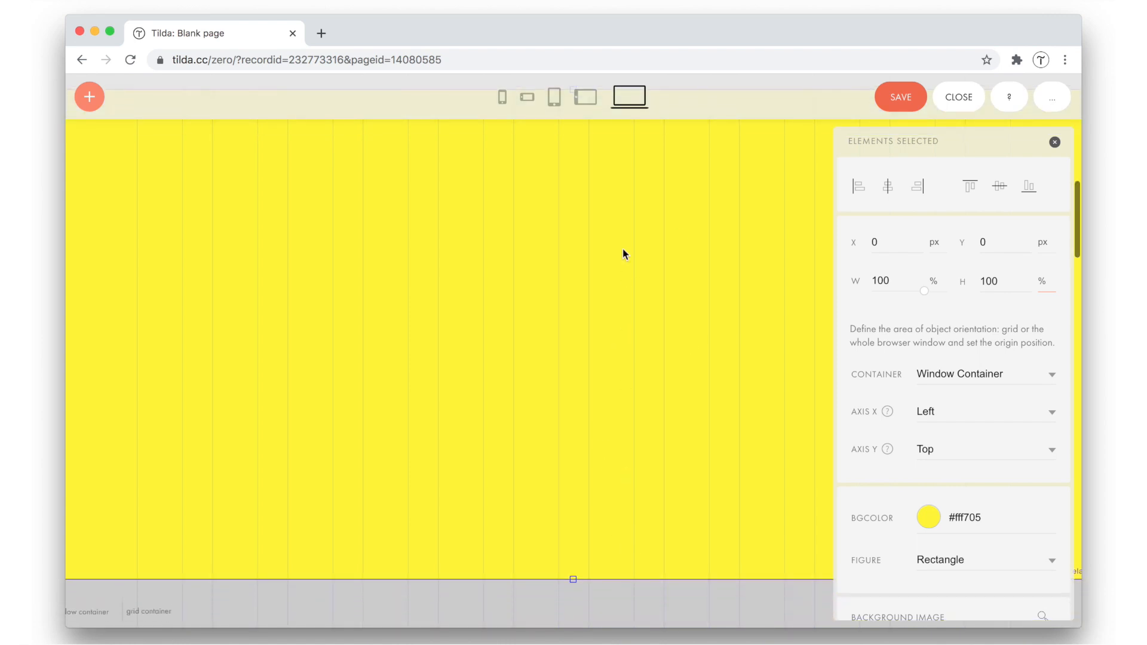
{"action": "scroll", "coordinate": [623, 250], "scroll_direction": "up", "scroll_amount": 3}
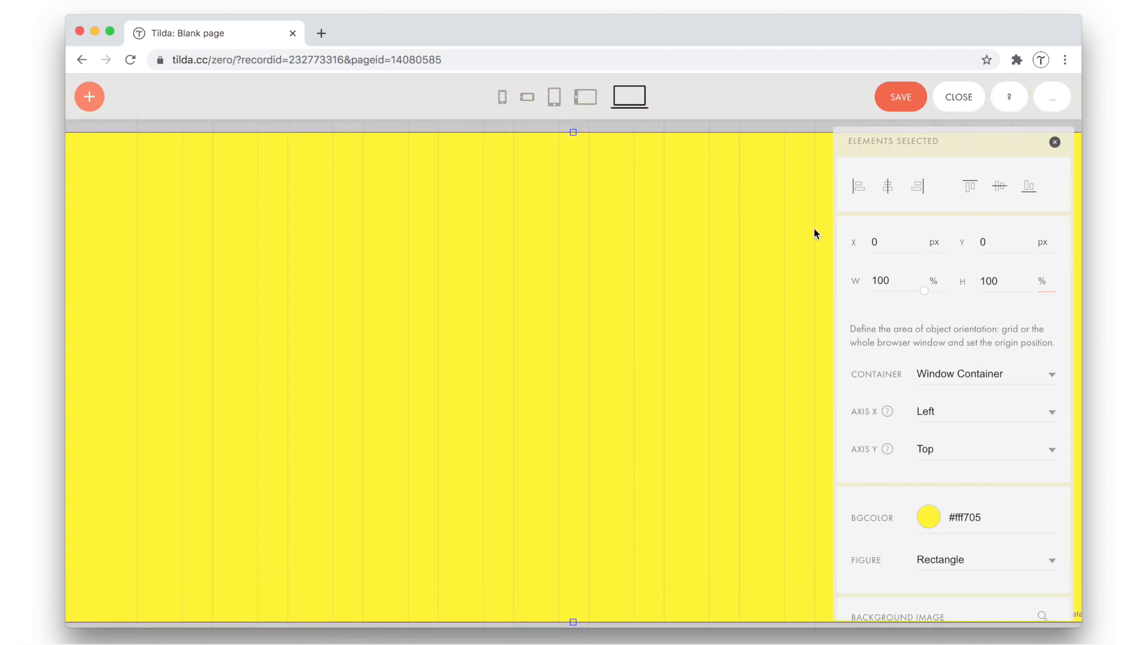
Step: Send the yellow rectangle behind the photo, quote text, button and logo
{"action": "scroll", "coordinate": [940, 421], "scroll_direction": "down", "scroll_amount": 6}
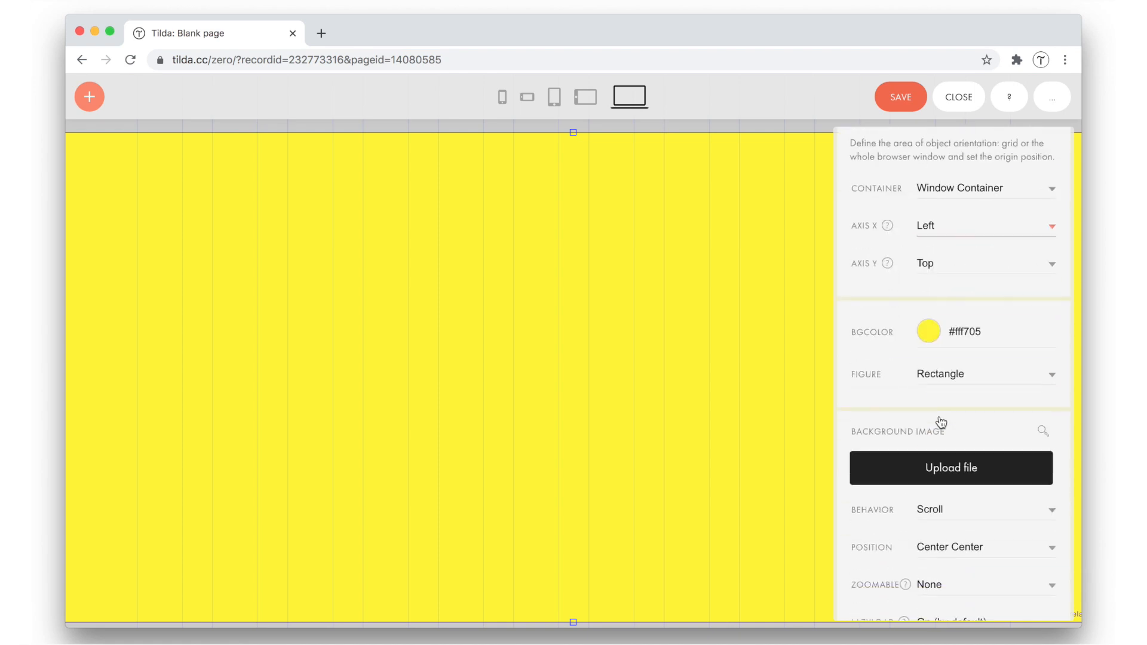
{"action": "scroll", "coordinate": [939, 421], "scroll_direction": "down", "scroll_amount": 3}
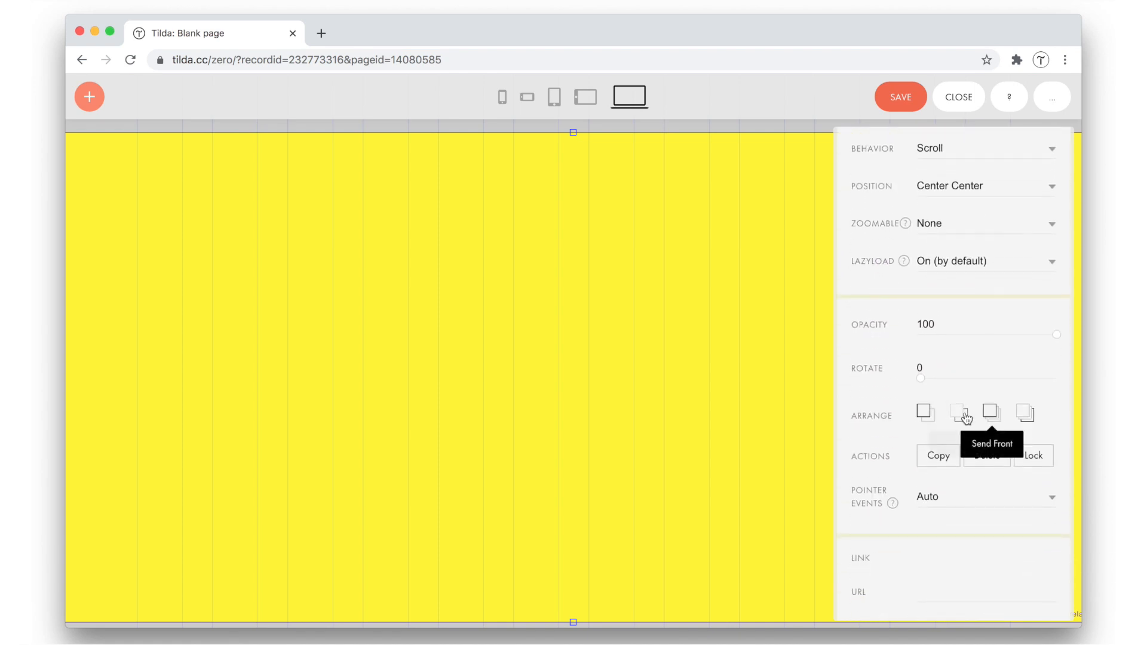
{"action": "left_click", "coordinate": [965, 418]}
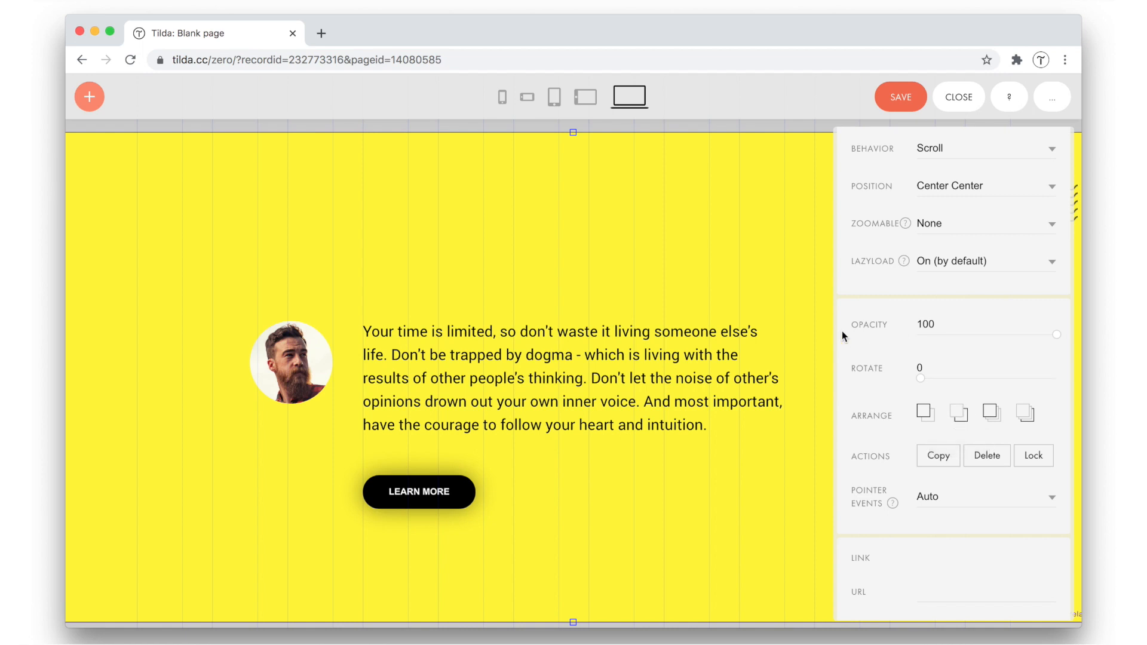
Step: Set the yellow rectangle's width to 50% and deselect it
{"action": "scroll", "coordinate": [841, 331], "scroll_direction": "up", "scroll_amount": 9}
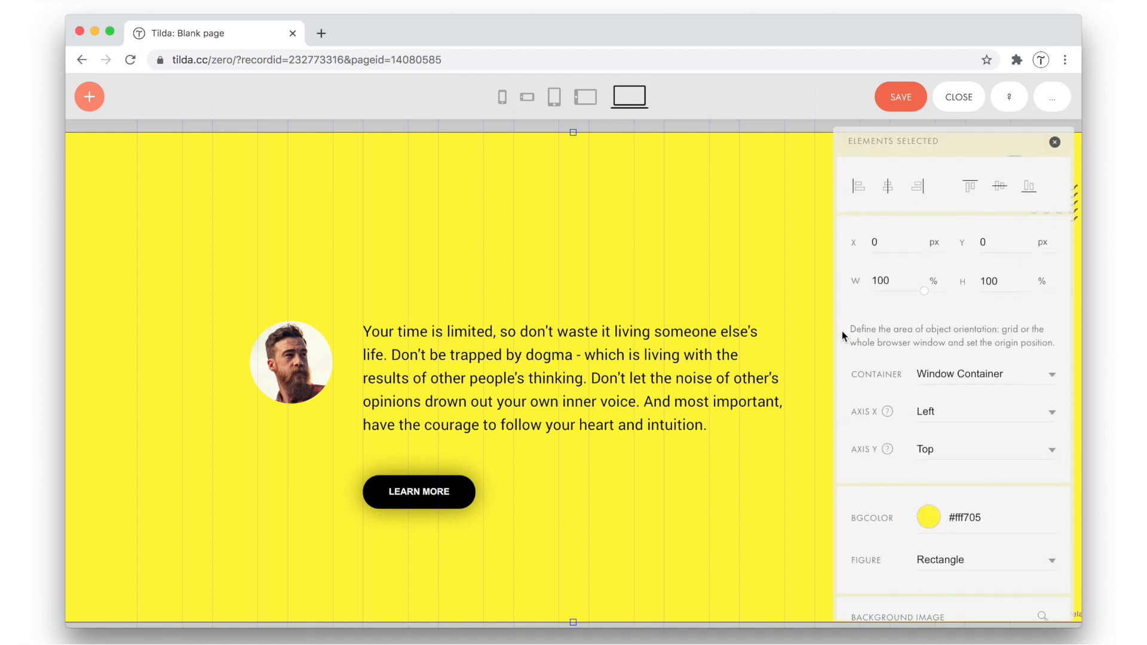
{"action": "double_click", "coordinate": [887, 280]}
{"action": "type", "text": "50"}
{"action": "key", "text": "Return"}
{"action": "left_click", "coordinate": [794, 277]}
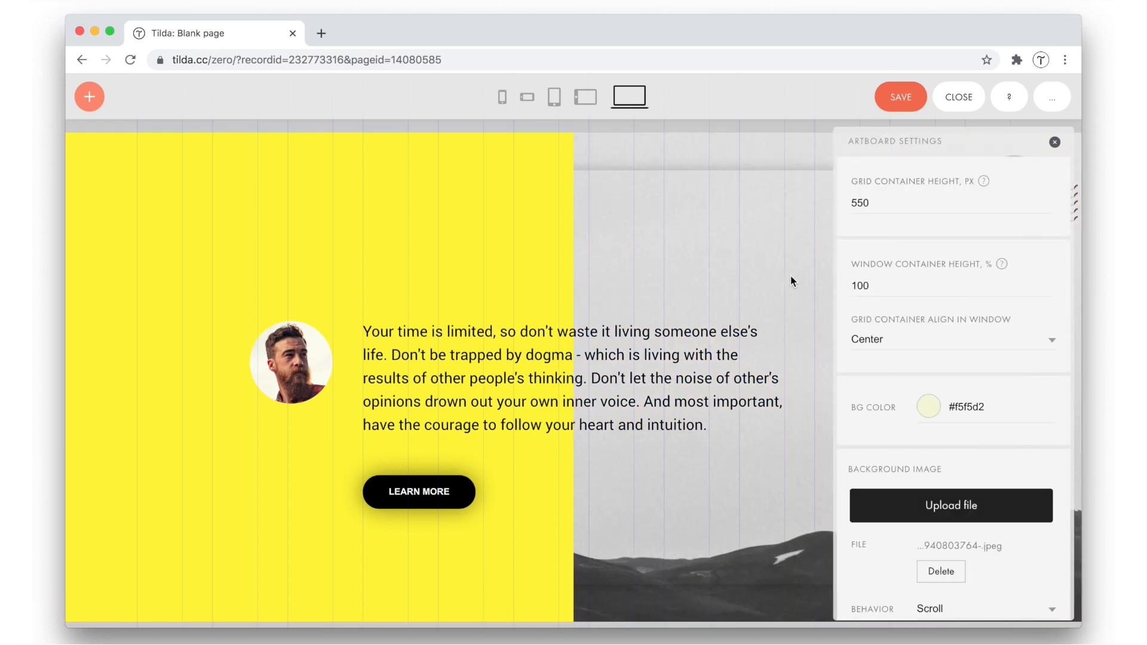
{"action": "left_click", "coordinate": [821, 376]}
Step: Position the yellow rectangle at X 50%, switching its X unit to percent, so it covers the block's right half
{"action": "left_click", "coordinate": [511, 245]}
{"action": "left_click", "coordinate": [964, 316]}
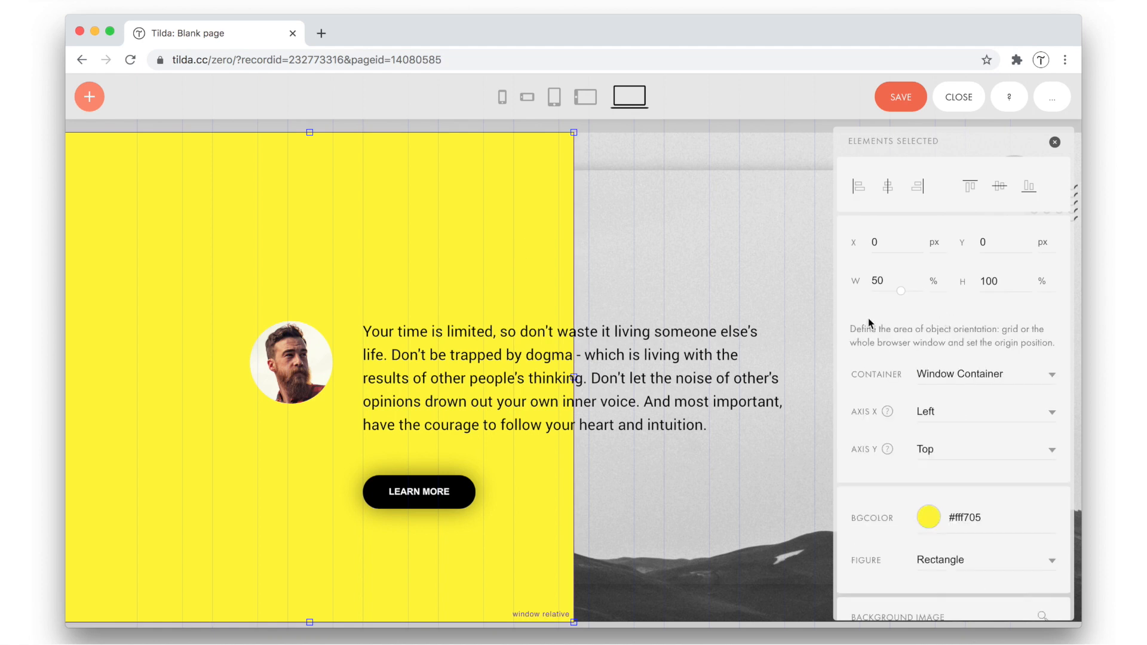
{"action": "left_click", "coordinate": [936, 243]}
{"action": "left_click", "coordinate": [939, 254]}
{"action": "left_click", "coordinate": [890, 242]}
{"action": "key", "text": "Return"}
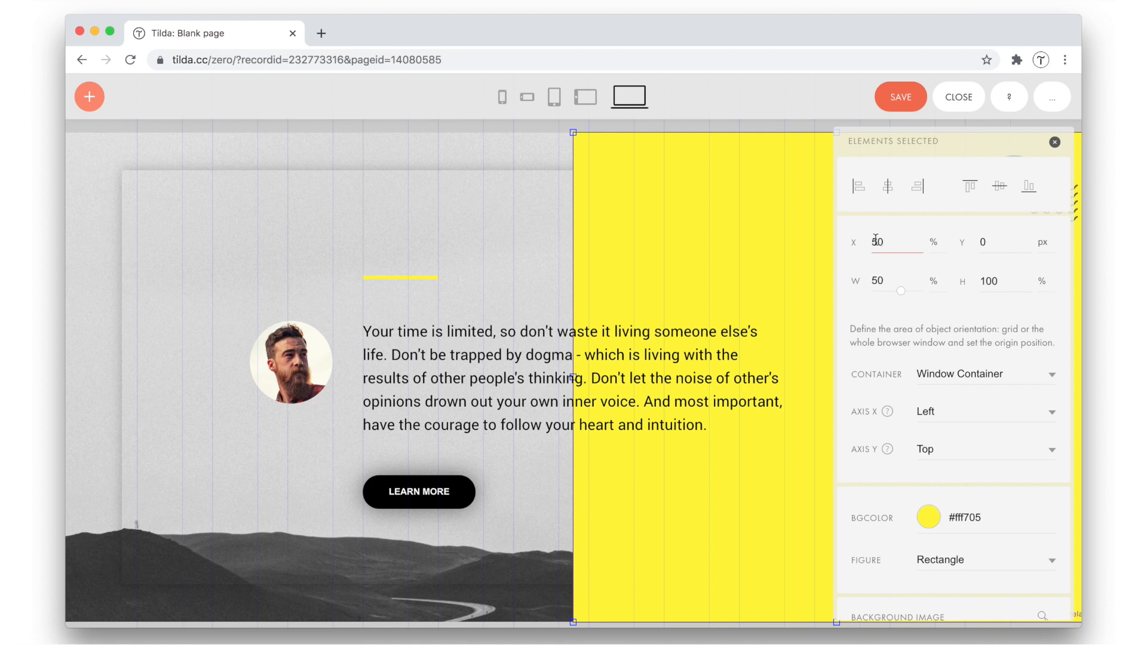
{"action": "key", "text": "Tab"}
Step: Move the testimonial elements to the block's left half and place the photo above the yellow line, aligned with the quote
{"action": "mouse_move", "coordinate": [228, 234]}
{"action": "left_mouse_down"}
{"action": "mouse_move", "coordinate": [353, 353]}
{"action": "mouse_move", "coordinate": [430, 493]}
{"action": "left_mouse_up"}
{"action": "left_click_drag", "start_coordinate": [479, 394], "coordinate": [298, 396]}
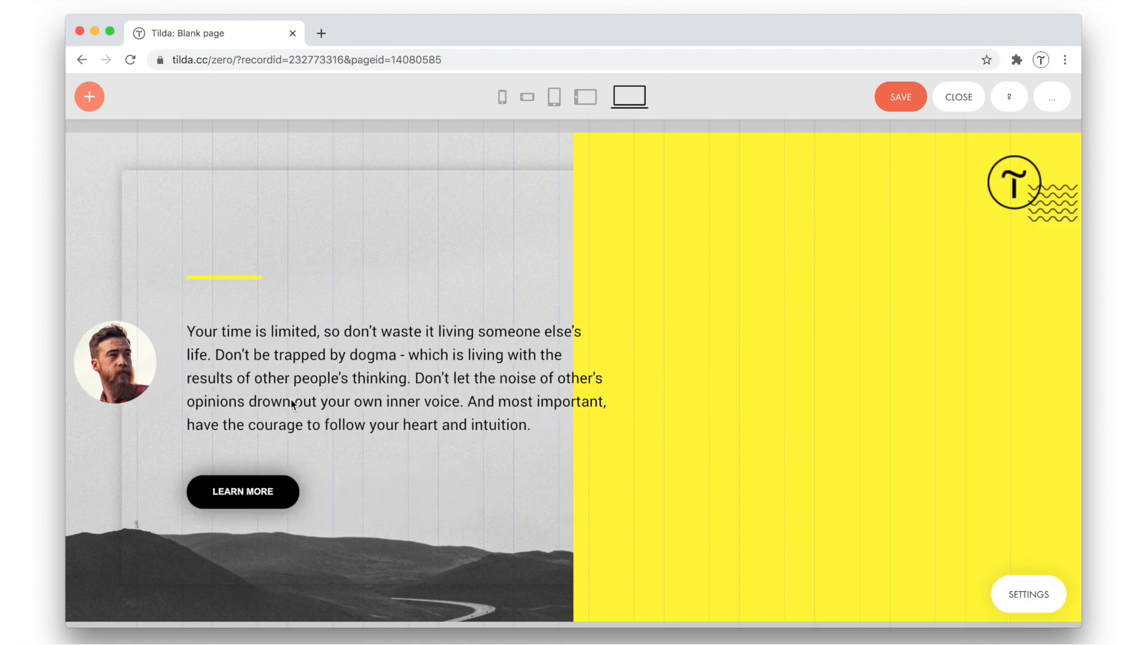
{"action": "left_click_drag", "start_coordinate": [119, 350], "coordinate": [257, 185]}
{"action": "left_click_drag", "start_coordinate": [219, 279], "coordinate": [220, 291]}
{"action": "left_click", "coordinate": [359, 379]}
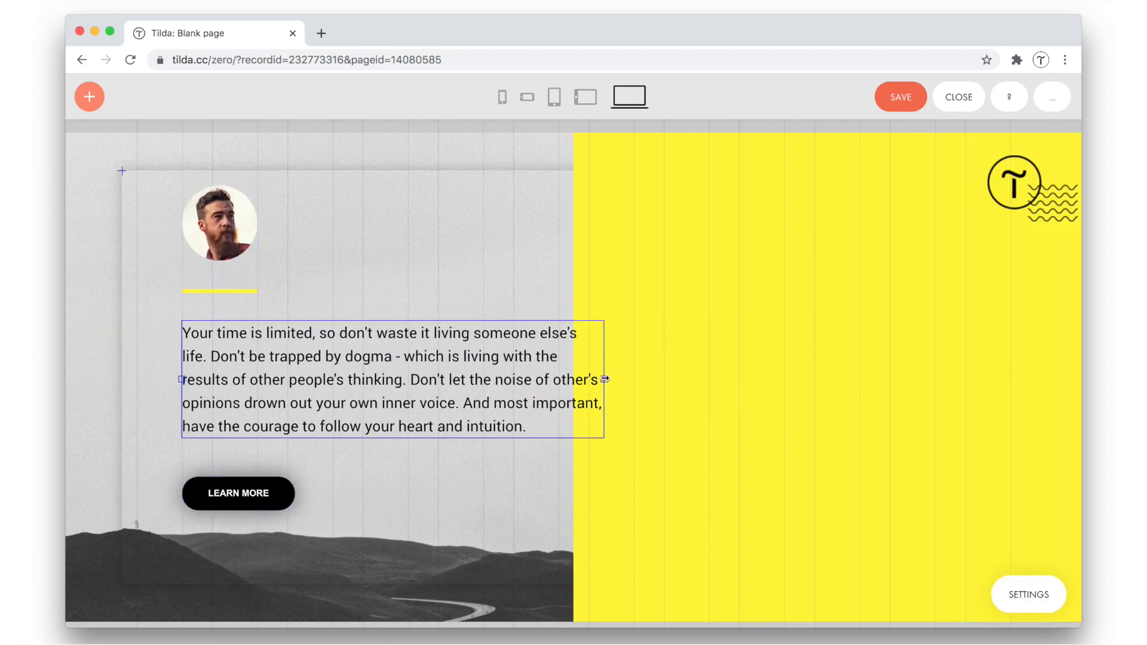
Step: Narrow the quote text box to fit within the left half and reduce its font size
{"action": "left_click_drag", "start_coordinate": [604, 380], "coordinate": [514, 381]}
{"action": "key", "text": "minus"}
{"action": "key", "text": "minus"}
Step: Tighten the spacing around the quote by moving the button slightly up and the yellow line and photo slightly down
{"action": "left_click_drag", "start_coordinate": [261, 500], "coordinate": [262, 490]}
{"action": "left_click_drag", "start_coordinate": [220, 291], "coordinate": [220, 302]}
{"action": "left_click_drag", "start_coordinate": [234, 233], "coordinate": [234, 248]}
Step: Add a text element reading "Steve Jobs"
{"action": "left_click", "coordinate": [90, 97]}
{"action": "left_click", "coordinate": [107, 134]}
{"action": "double_click", "coordinate": [353, 196]}
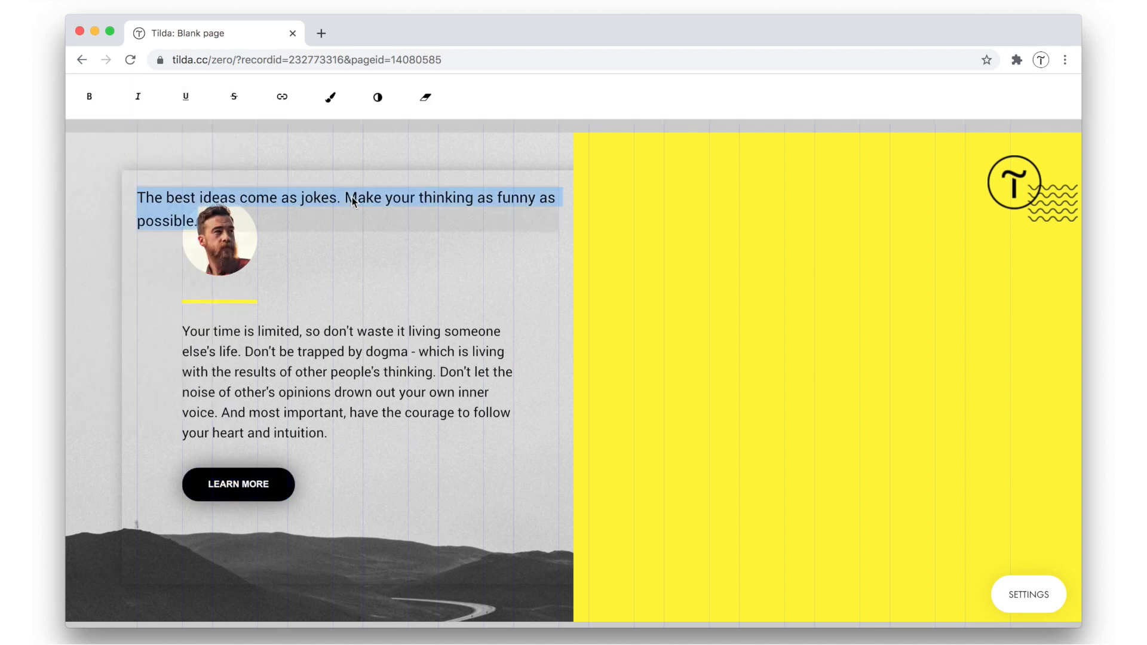
{"action": "type", "text": "Steve Jobs"}
{"action": "key", "text": "Escape"}
Step: Place the name text to the right of the photo and lower its opacity
{"action": "left_click_drag", "start_coordinate": [170, 199], "coordinate": [312, 236]}
{"action": "key", "text": "Tab"}
{"action": "key", "text": "5"}
{"action": "key", "text": "Tab"}
{"action": "left_click", "coordinate": [403, 194]}
Step: Lower the LEARN MORE button, and shift the photo, name, line and quote down to even out the layout
{"action": "left_click_drag", "start_coordinate": [224, 494], "coordinate": [224, 520]}
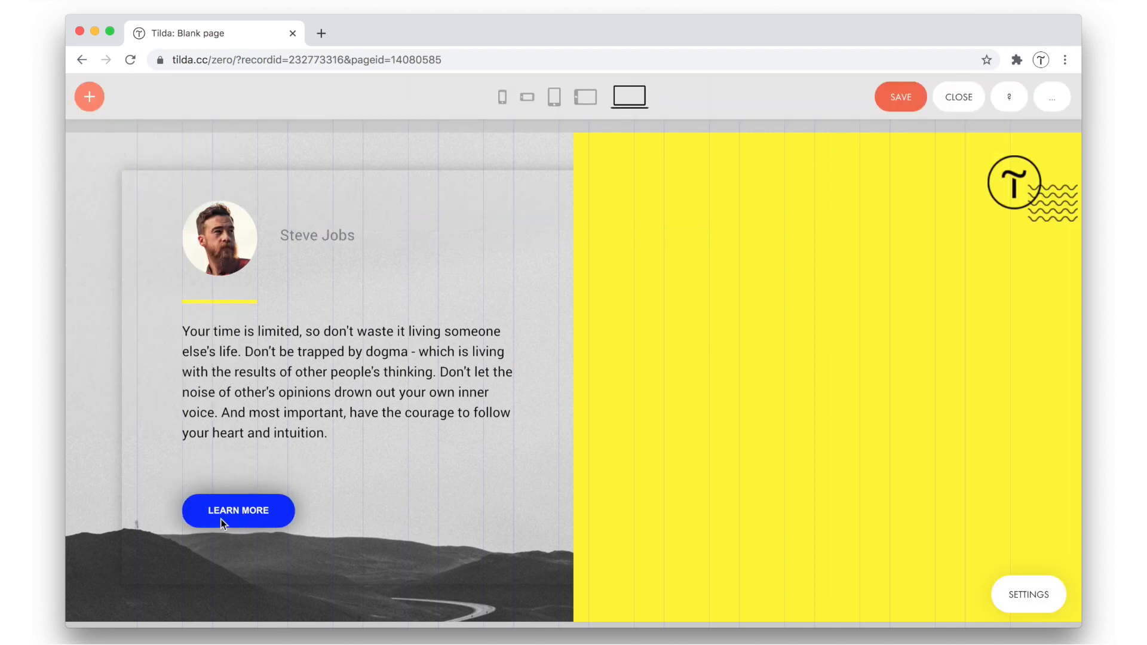
{"action": "left_click_drag", "start_coordinate": [168, 185], "coordinate": [306, 425]}
{"action": "left_click_drag", "start_coordinate": [257, 510], "coordinate": [257, 522]}
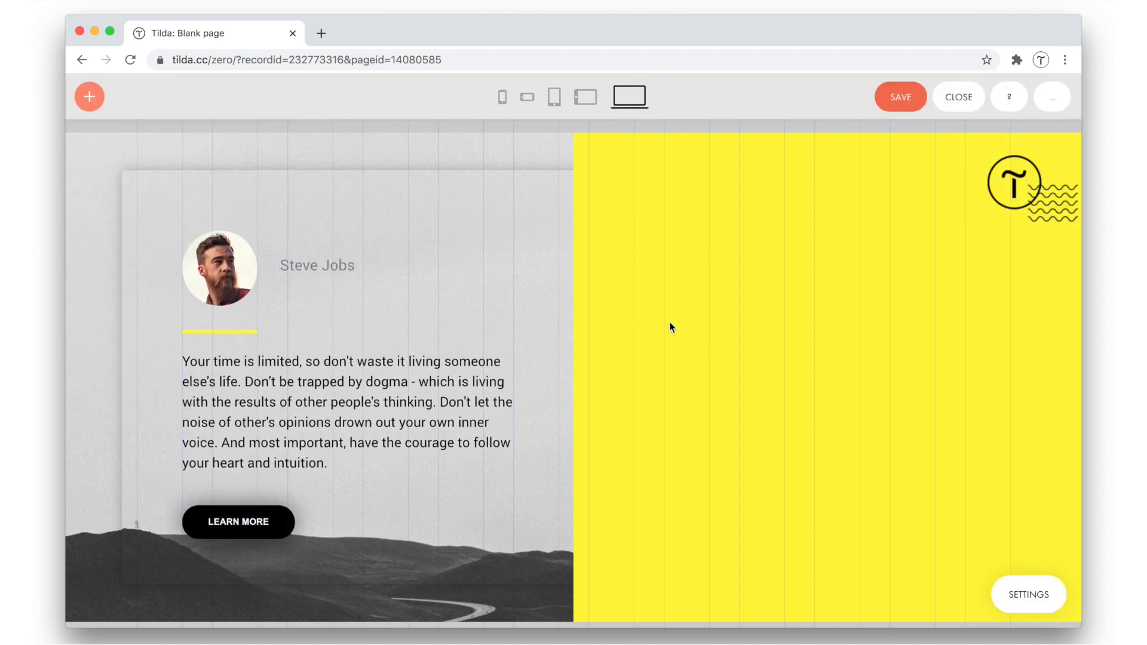
Step: Check the split layout with the editor controls and grid hidden, and show them again
{"action": "key", "text": "f"}
{"action": "scroll", "coordinate": [861, 306], "scroll_direction": "right", "scroll_amount": 1}
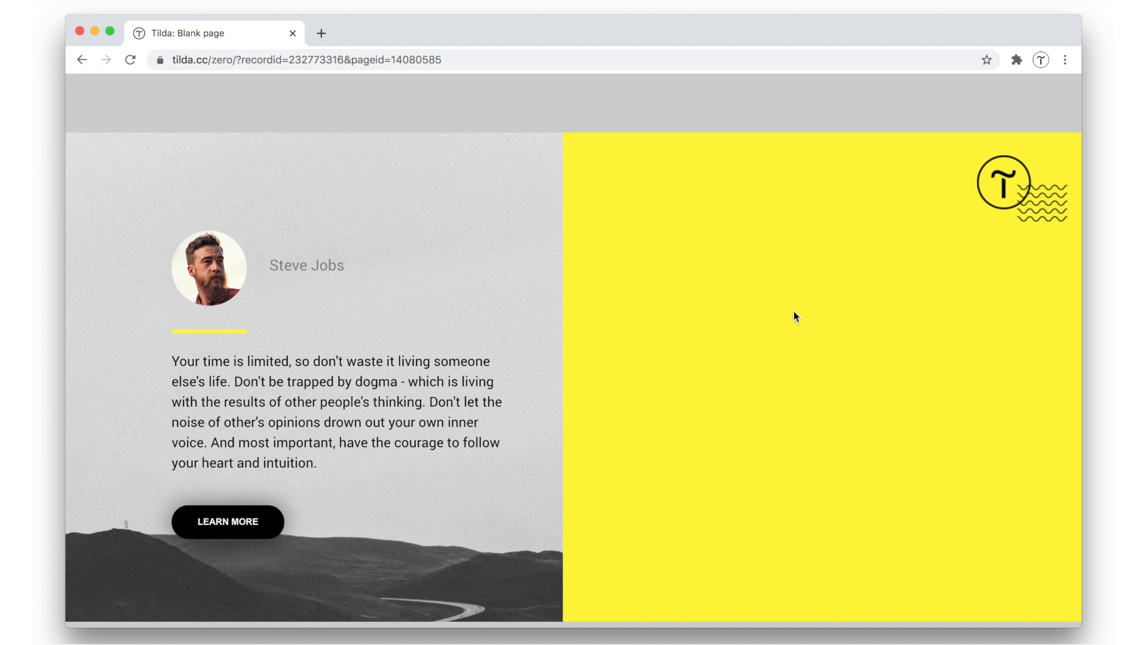
{"action": "key", "text": "f"}
Step: Move the photo, name, line, quote and LEARN MORE button together onto the yellow half and check the layout without editor controls
{"action": "left_click", "coordinate": [766, 303]}
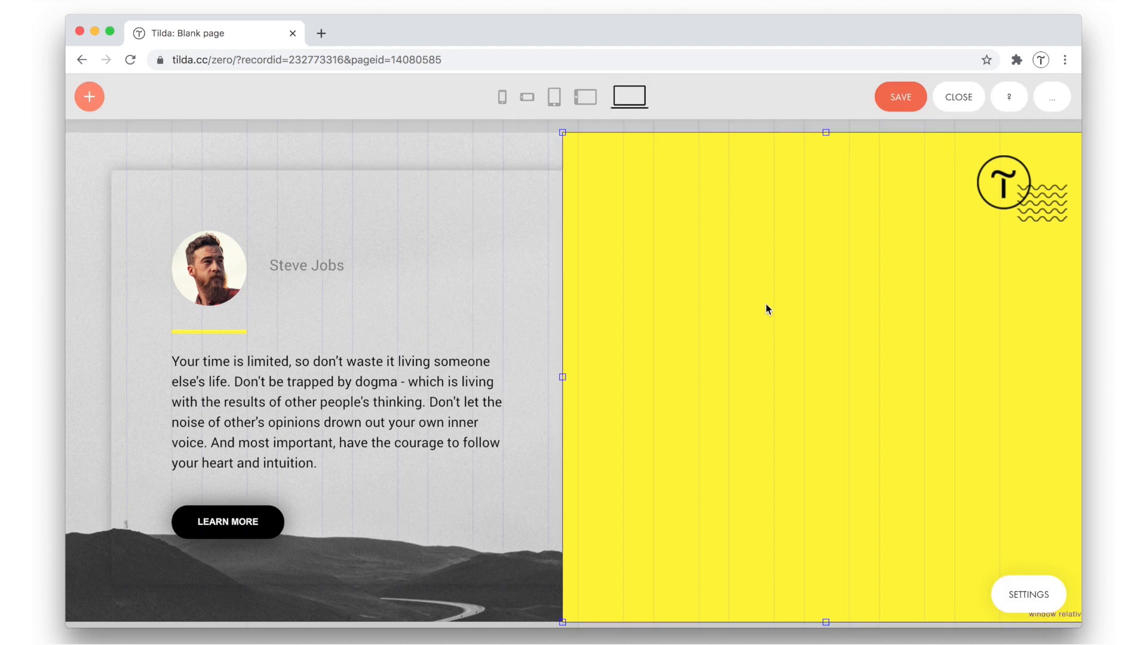
{"action": "key", "text": "l"}
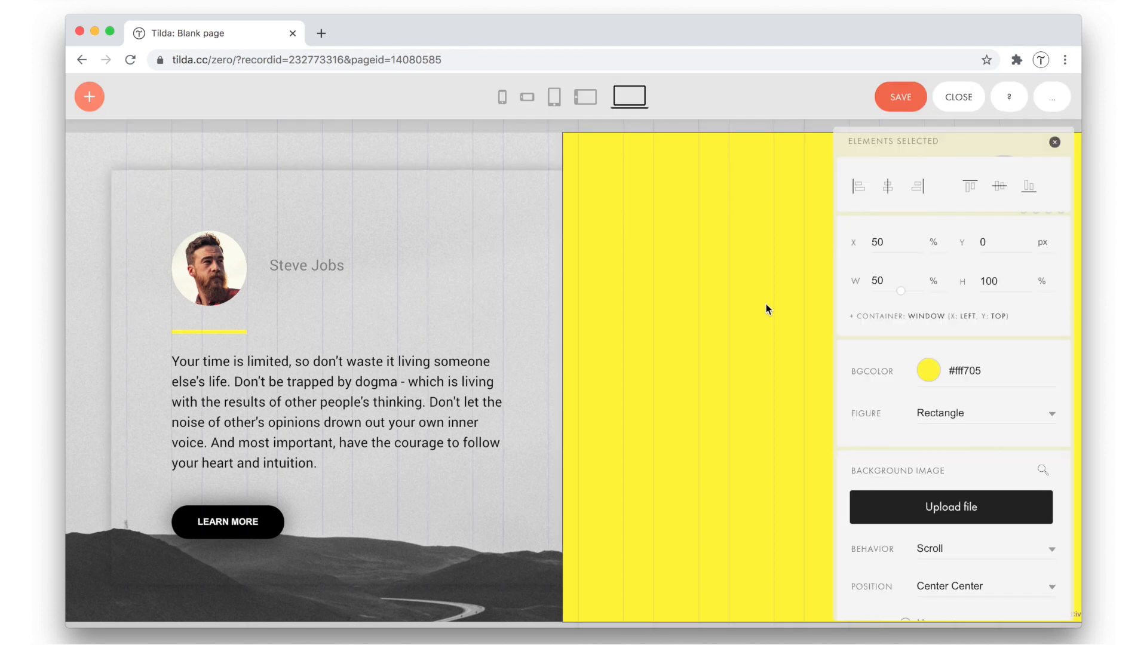
{"action": "left_click_drag", "start_coordinate": [167, 237], "coordinate": [378, 542]}
{"action": "left_click_drag", "start_coordinate": [267, 388], "coordinate": [703, 379]}
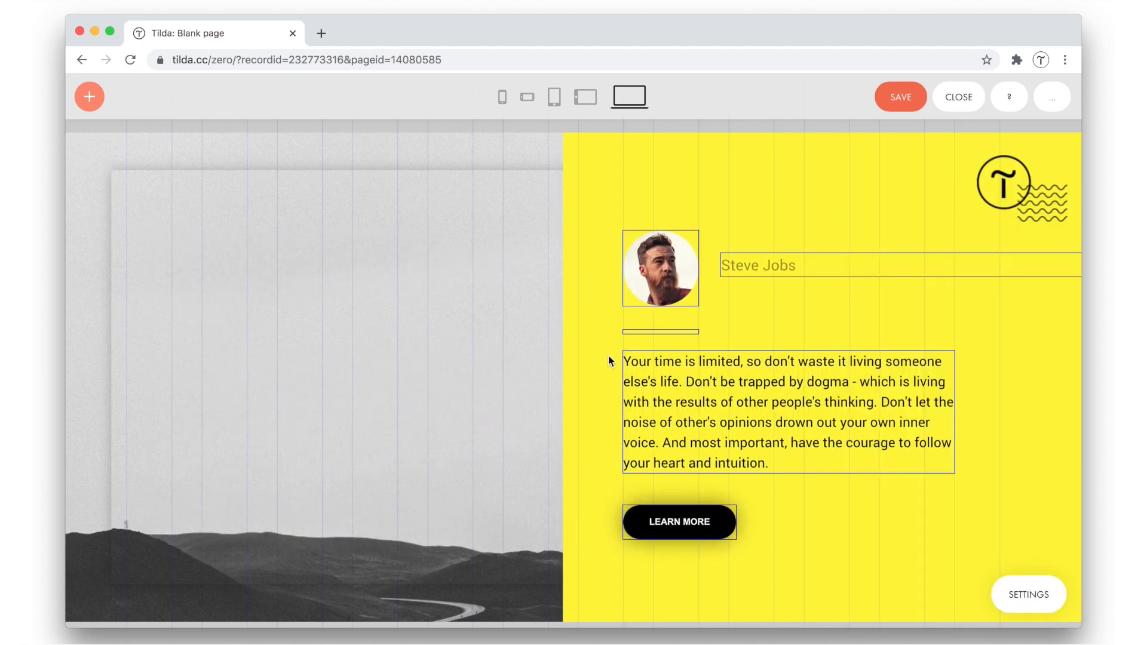
{"action": "left_click", "coordinate": [604, 354]}
{"action": "key", "text": "f"}
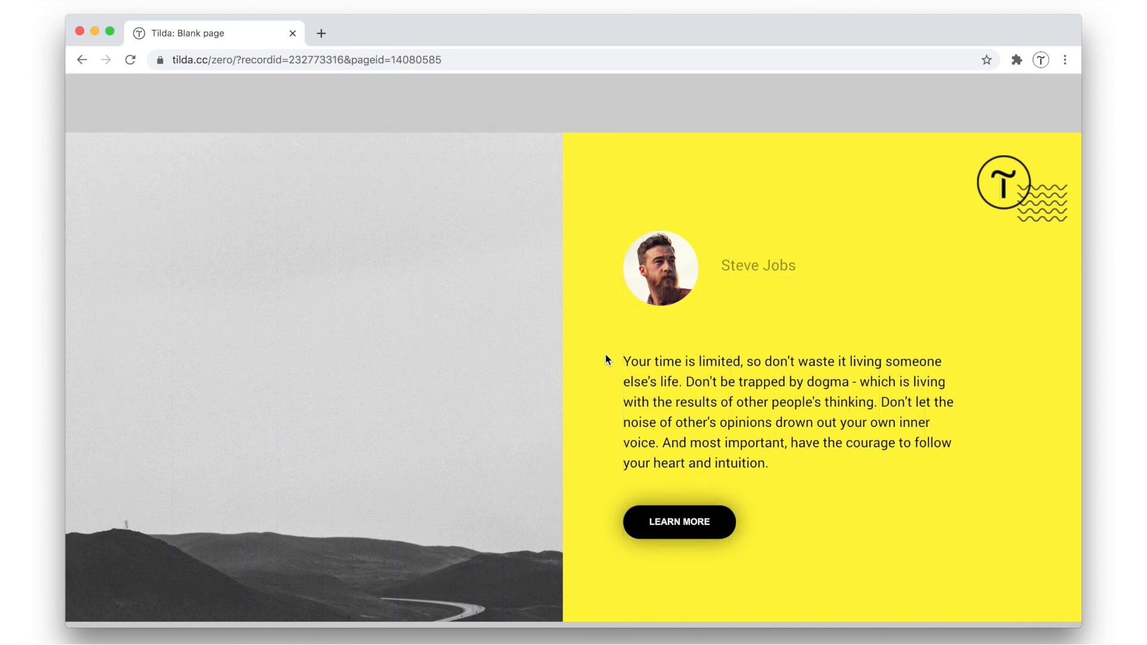
Step: Move the logo to the upper-left corner of the background-photo half and open its settings
{"action": "scroll", "coordinate": [605, 354], "scroll_direction": "right", "scroll_amount": 1}
{"action": "scroll", "coordinate": [605, 355], "scroll_direction": "left", "scroll_amount": 1}
{"action": "left_click_drag", "start_coordinate": [1023, 199], "coordinate": [200, 201]}
{"action": "key", "text": "f"}
{"action": "left_click", "coordinate": [192, 204]}
{"action": "key", "text": "Tab"}
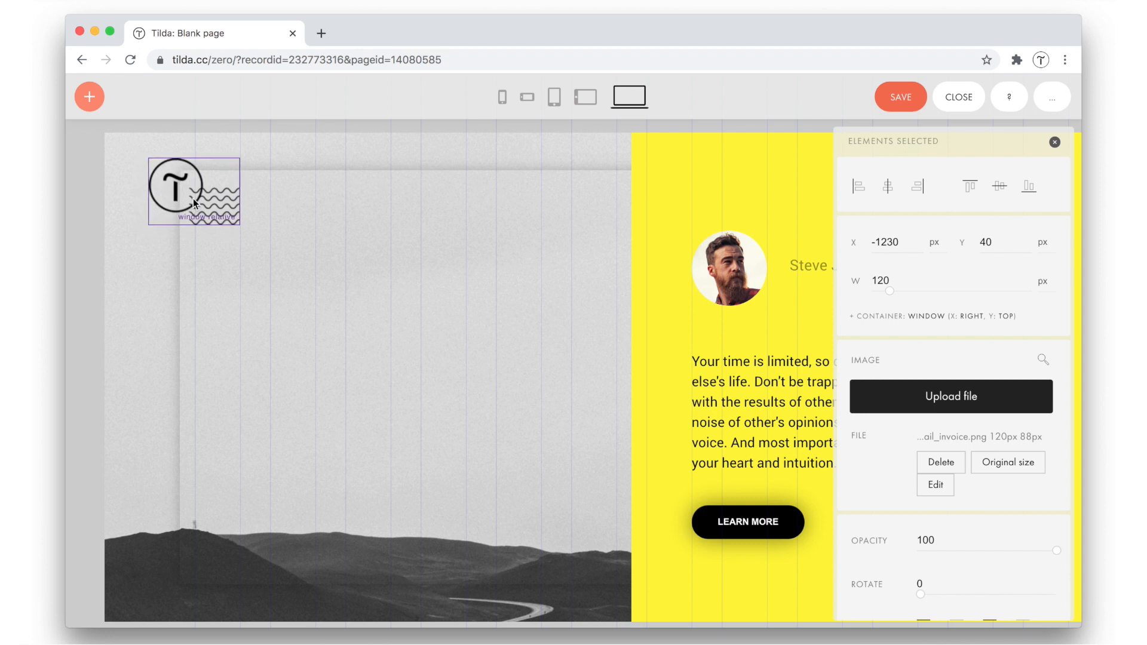
Step: Add a text element reading "Zero Block" below the logo
{"action": "left_click", "coordinate": [310, 230]}
{"action": "scroll", "coordinate": [310, 229], "scroll_direction": "right", "scroll_amount": 1}
{"action": "key", "text": "Tab"}
{"action": "key", "text": "t"}
{"action": "left_click_drag", "start_coordinate": [281, 203], "coordinate": [281, 279]}
{"action": "double_click", "coordinate": [281, 278]}
{"action": "type", "text": "Zero Block"}
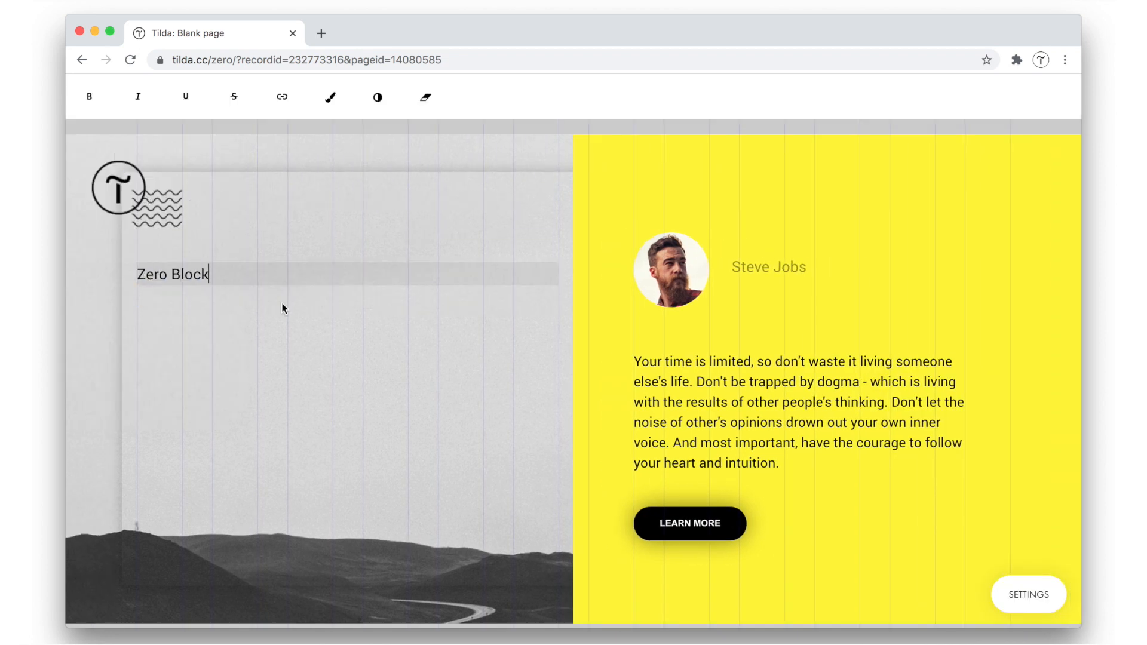
Step: Format the "Zero Block" title as Bold with size 78 and move it up slightly
{"action": "key", "text": "Tab"}
{"action": "left_click", "coordinate": [959, 535]}
{"action": "left_click", "coordinate": [957, 577]}
{"action": "left_click_drag", "start_coordinate": [944, 463], "coordinate": [1024, 462]}
{"action": "left_click_drag", "start_coordinate": [328, 326], "coordinate": [328, 293]}
Step: Shrink the logo slightly, and anchor the title to the Window Container at X 120 px, Y 120 px
{"action": "left_click", "coordinate": [158, 208]}
{"action": "left_click_drag", "start_coordinate": [182, 229], "coordinate": [167, 216]}
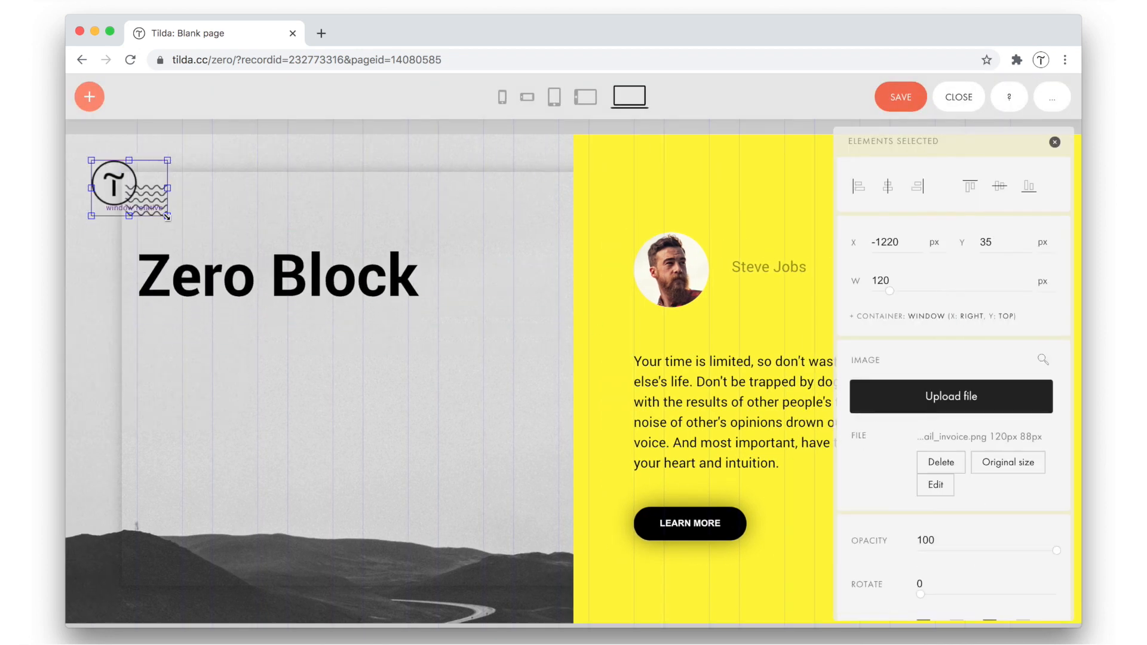
{"action": "left_click_drag", "start_coordinate": [278, 283], "coordinate": [278, 276]}
{"action": "left_click", "coordinate": [943, 316]}
{"action": "left_click", "coordinate": [939, 372]}
{"action": "left_click", "coordinate": [954, 395]}
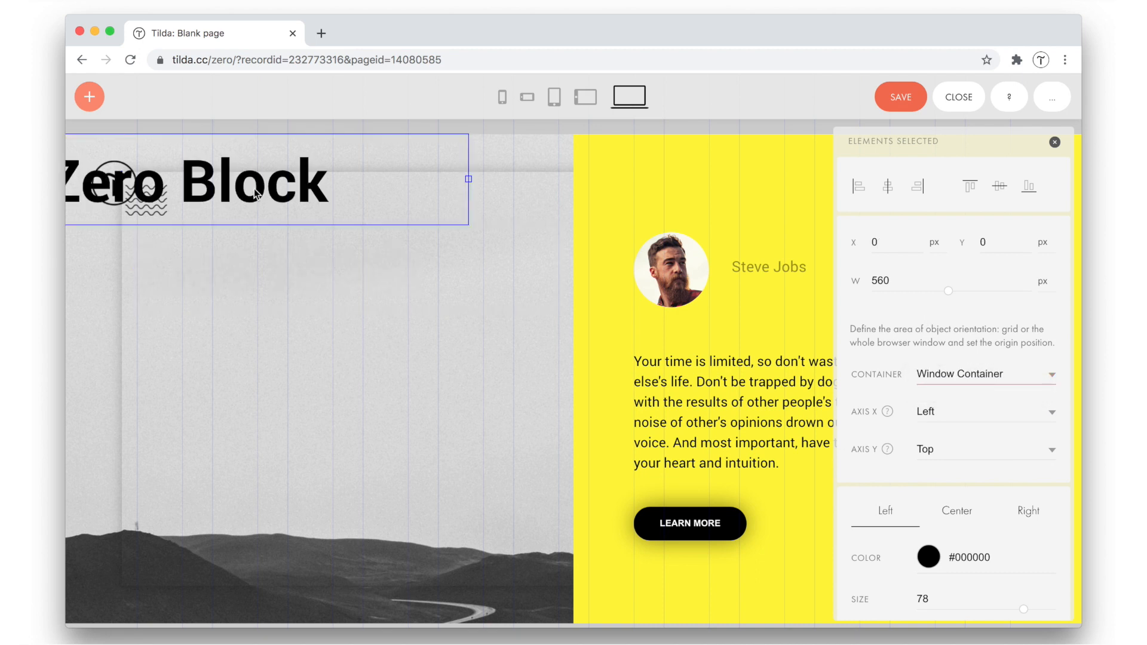
{"action": "left_click_drag", "start_coordinate": [411, 142], "coordinate": [502, 232]}
Step: Increase the title's font size to 84 and check the layout with the editor controls hidden
{"action": "key", "text": "Tab"}
{"action": "key", "text": "plus"}
{"action": "key", "text": "plus"}
{"action": "key", "text": "plus"}
{"action": "key", "text": "plus"}
{"action": "key", "text": "plus"}
{"action": "key", "text": "plus"}
{"action": "key", "text": "f"}
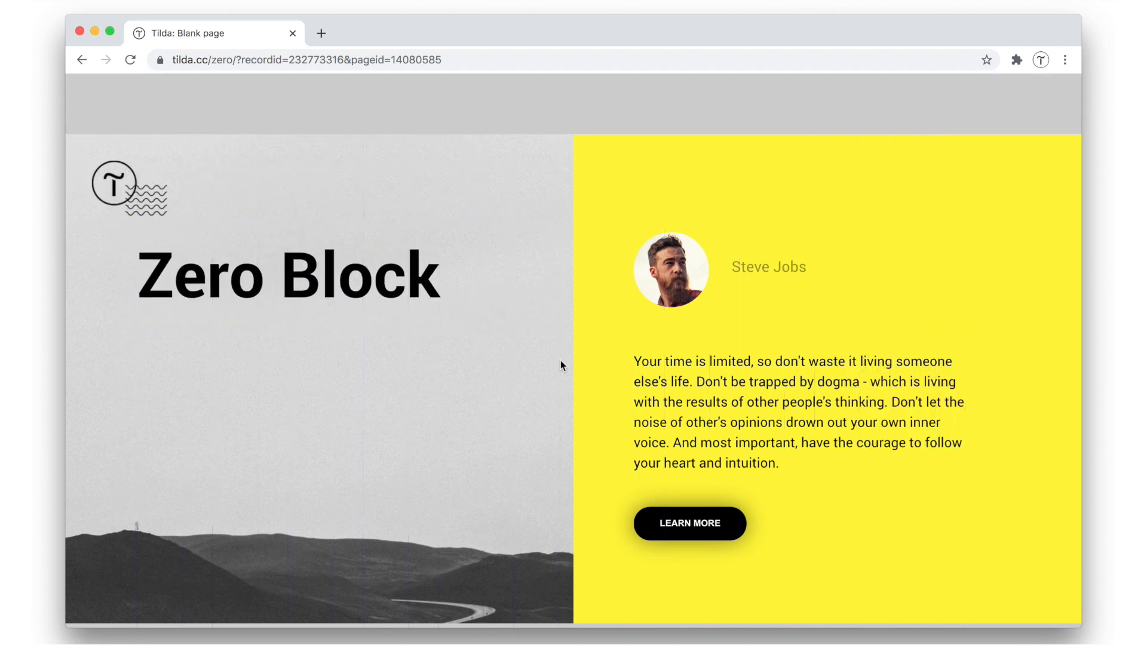
{"action": "key", "text": "f"}
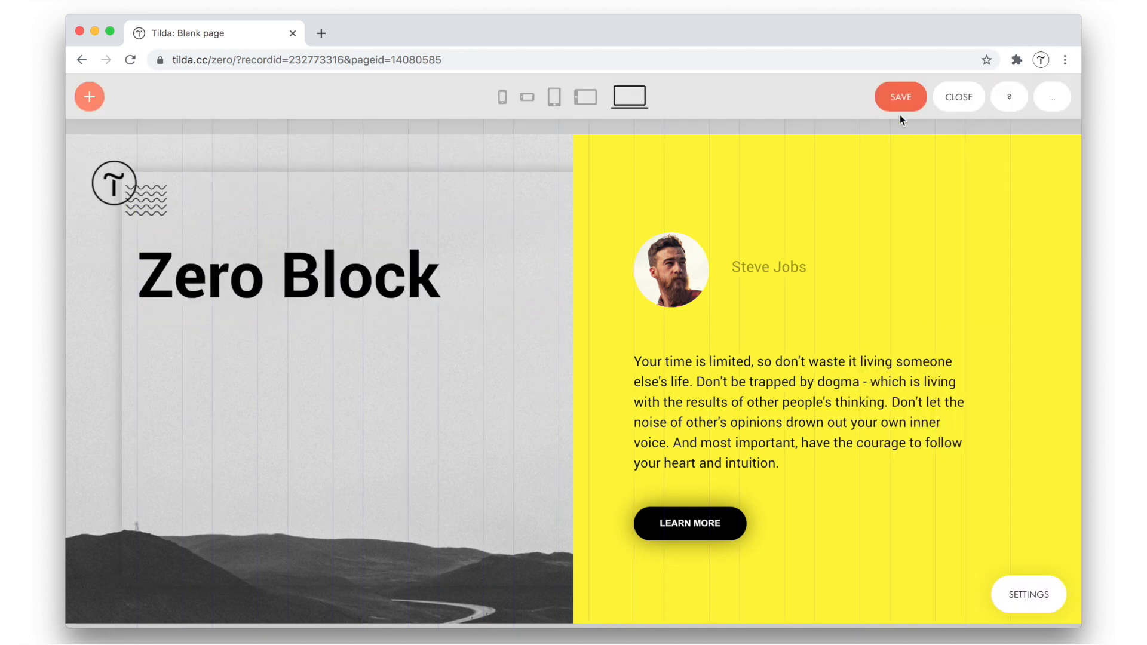
Step: Save and close the split-layout block, view it on the page, and reopen it for editing
{"action": "left_click", "coordinate": [905, 99]}
{"action": "left_click", "coordinate": [959, 99]}
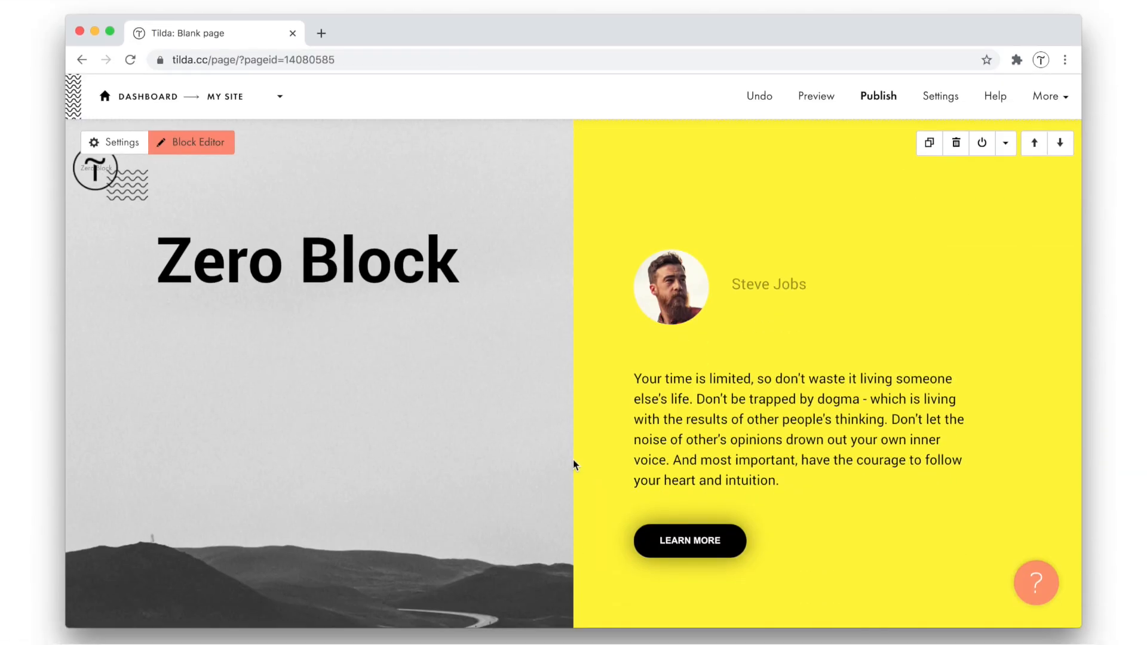
{"action": "left_click", "coordinate": [201, 145]}
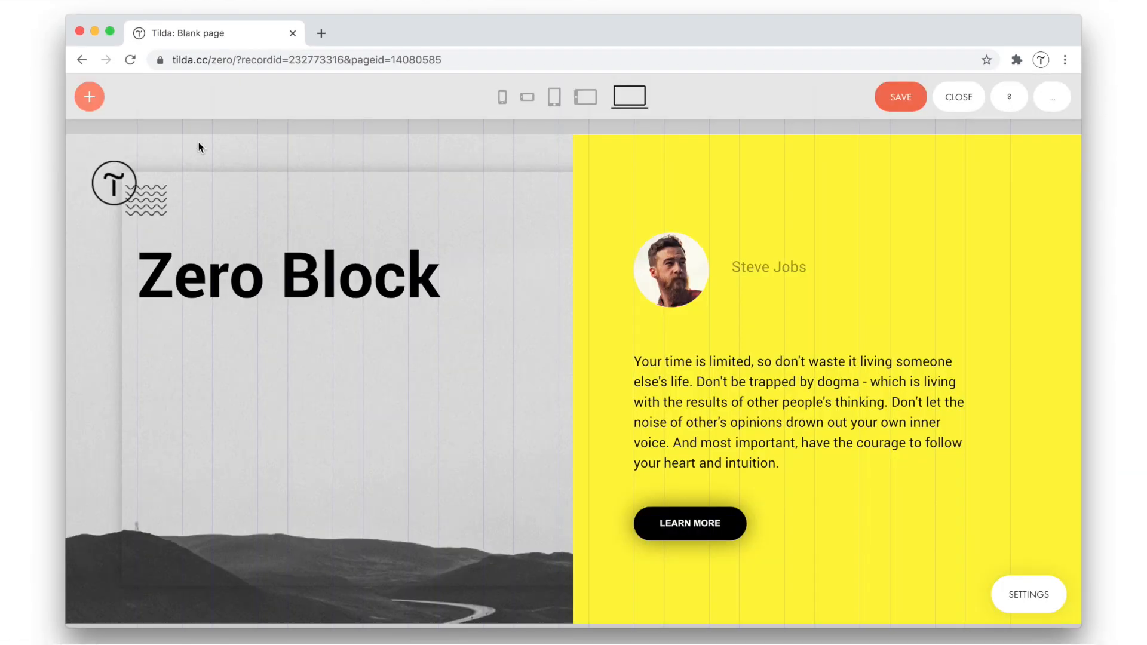
Step: Delete the profile photo, the name, the yellow half-screen shape and the short line
{"action": "left_click", "coordinate": [666, 263]}
{"action": "key", "text": "Delete"}
{"action": "left_click", "coordinate": [770, 263]}
{"action": "key", "text": "Delete"}
{"action": "left_click", "coordinate": [648, 234]}
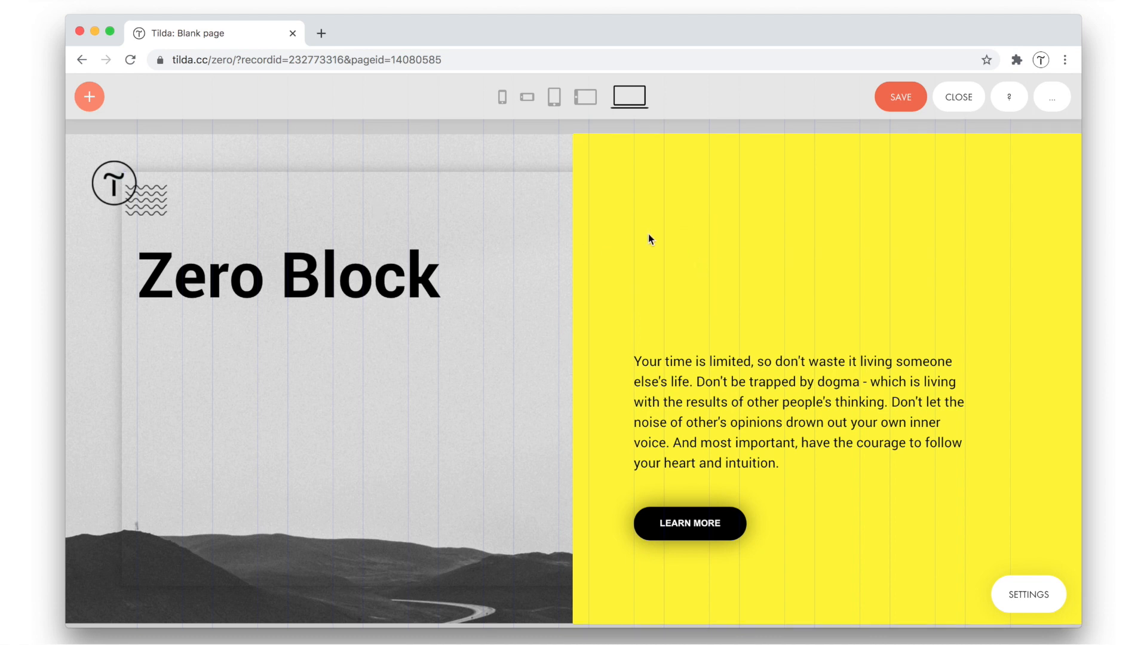
{"action": "key", "text": "Delete"}
{"action": "left_click_drag", "start_coordinate": [657, 275], "coordinate": [691, 336]}
{"action": "key", "text": "Delete"}
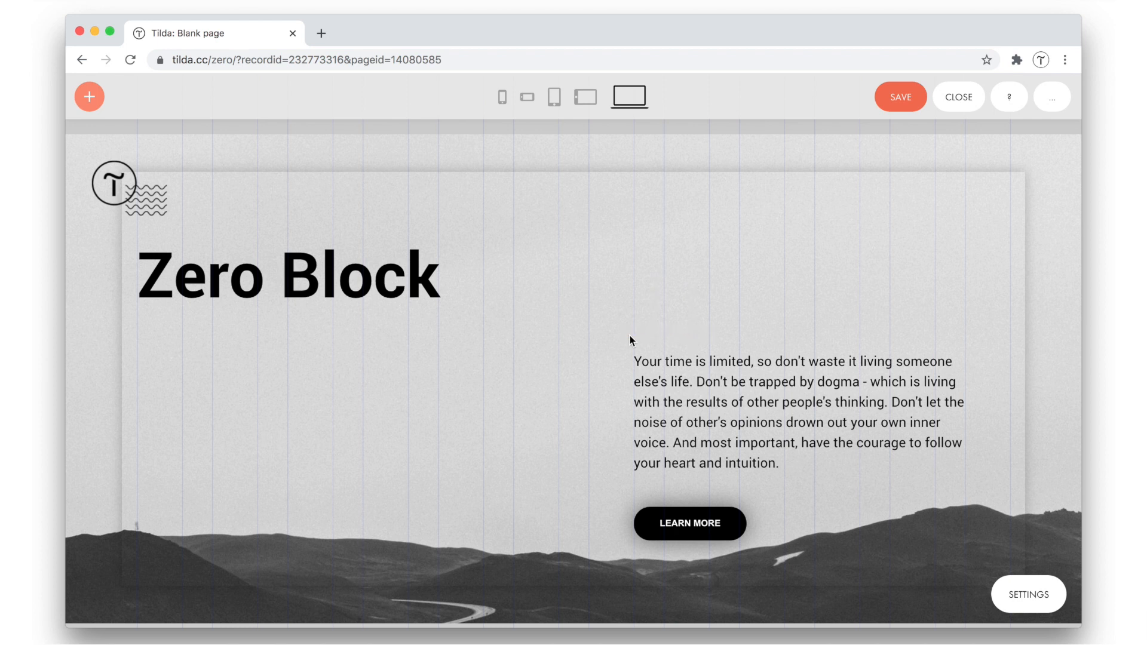
Step: Center-align the "Zero Block" title and set both its X and Y axes to Center in the Window Container
{"action": "left_click", "coordinate": [418, 286]}
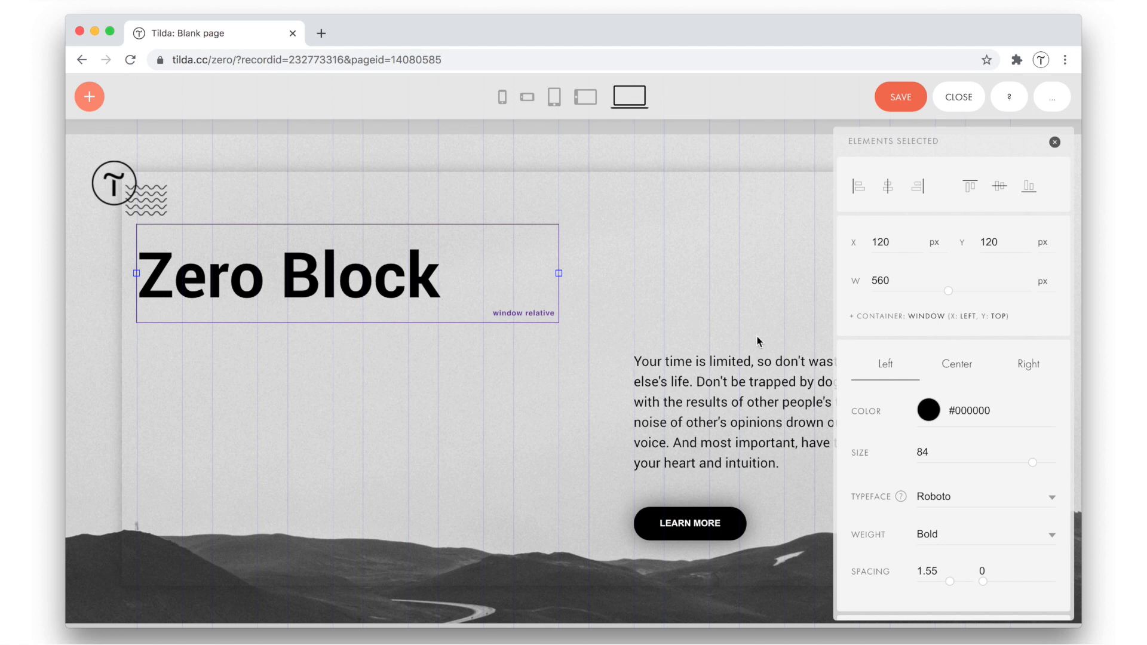
{"action": "left_click", "coordinate": [963, 375]}
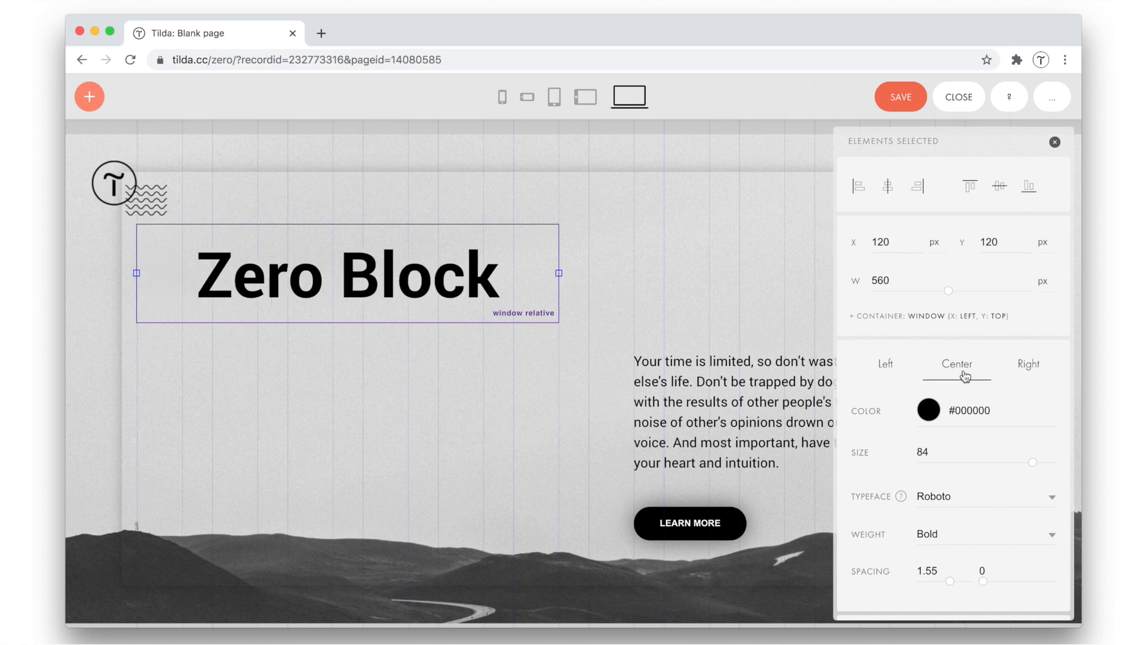
{"action": "left_click", "coordinate": [897, 321]}
{"action": "left_click", "coordinate": [949, 411]}
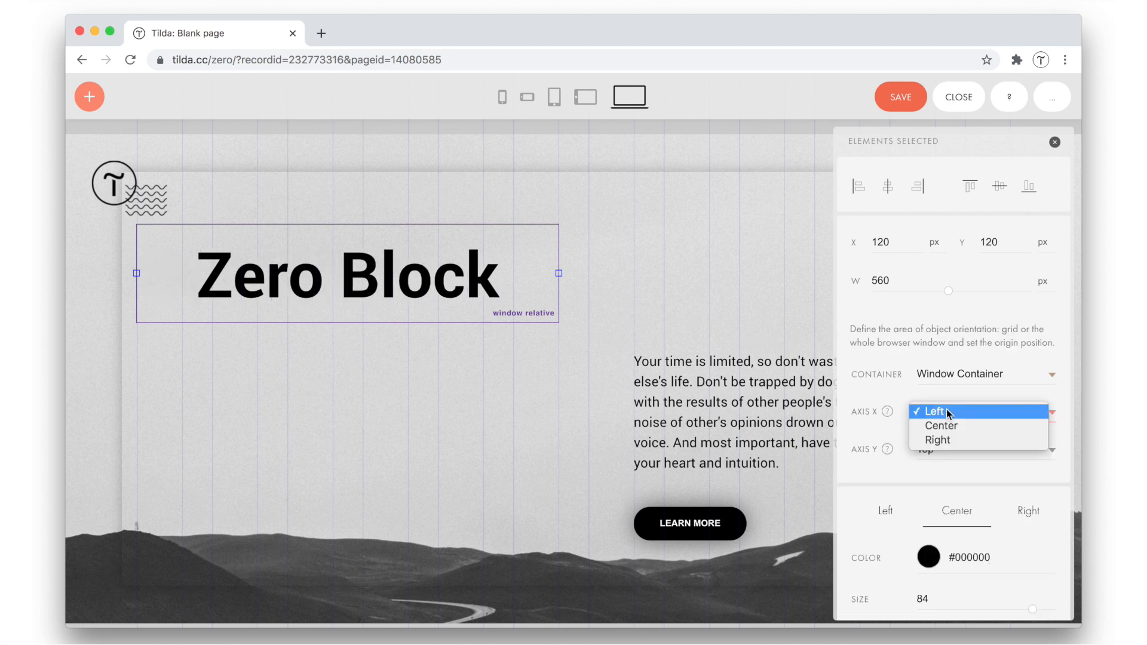
{"action": "left_click", "coordinate": [942, 425]}
{"action": "left_click", "coordinate": [941, 449]}
{"action": "left_click", "coordinate": [936, 462]}
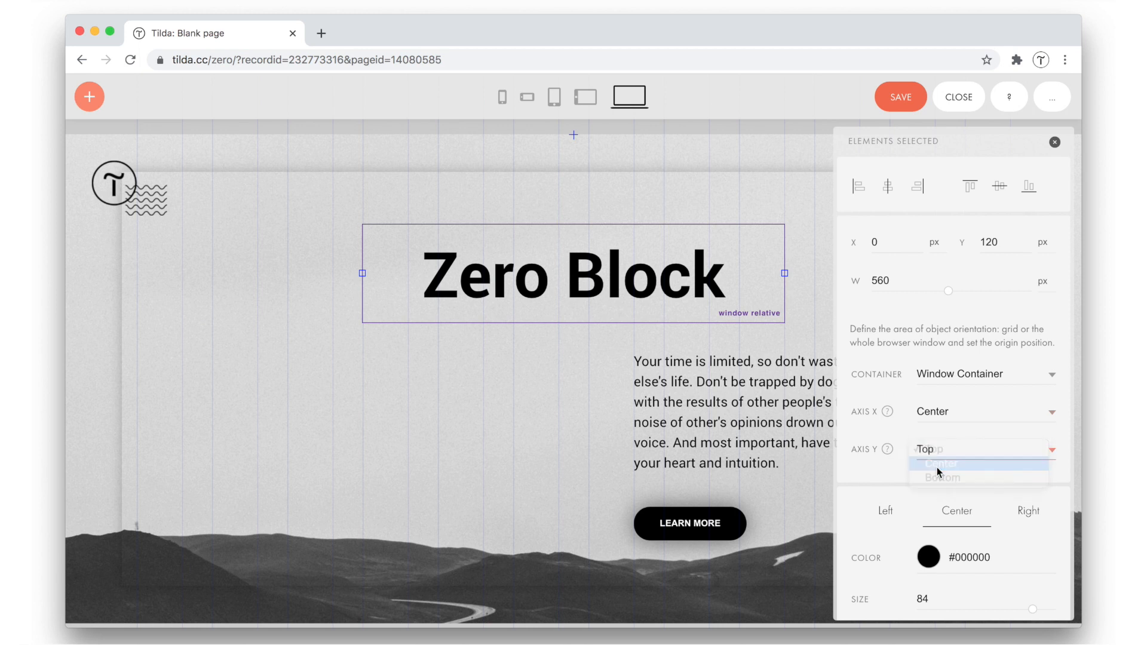
{"action": "left_click_drag", "start_coordinate": [616, 391], "coordinate": [600, 353]}
Step: Center-align the quote under the title, center its X axis in the Grid Container, and shorten it to end at "with the results"
{"action": "left_click", "coordinate": [678, 416]}
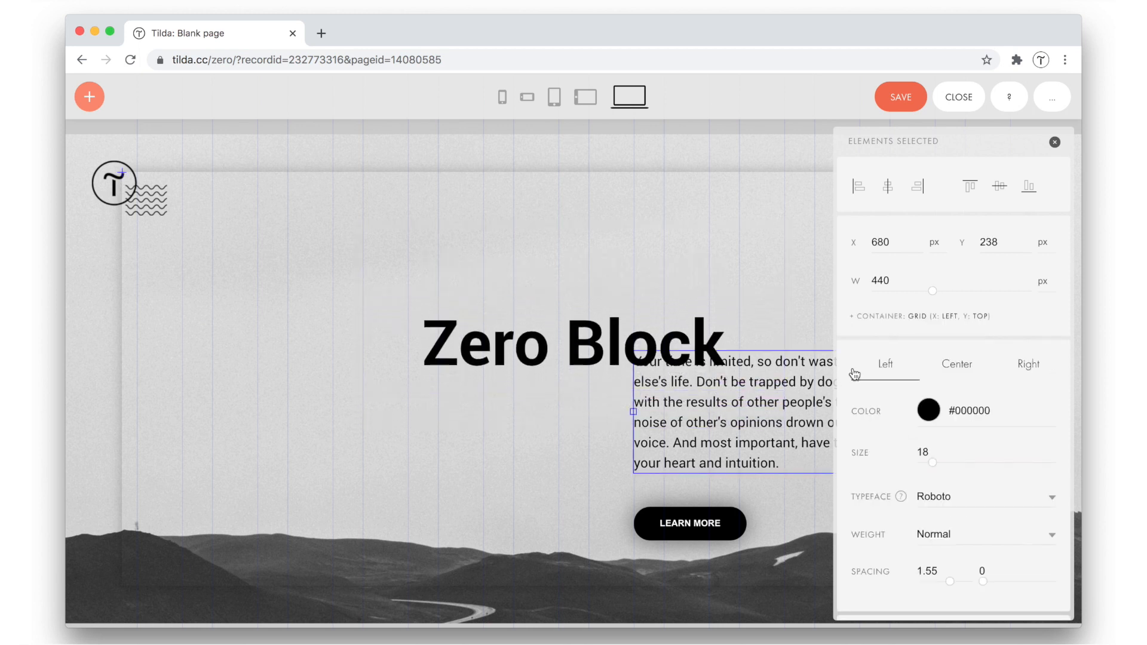
{"action": "left_click", "coordinate": [957, 365]}
{"action": "left_click_drag", "start_coordinate": [717, 409], "coordinate": [506, 452]}
{"action": "left_click", "coordinate": [931, 316]}
{"action": "left_click", "coordinate": [955, 411]}
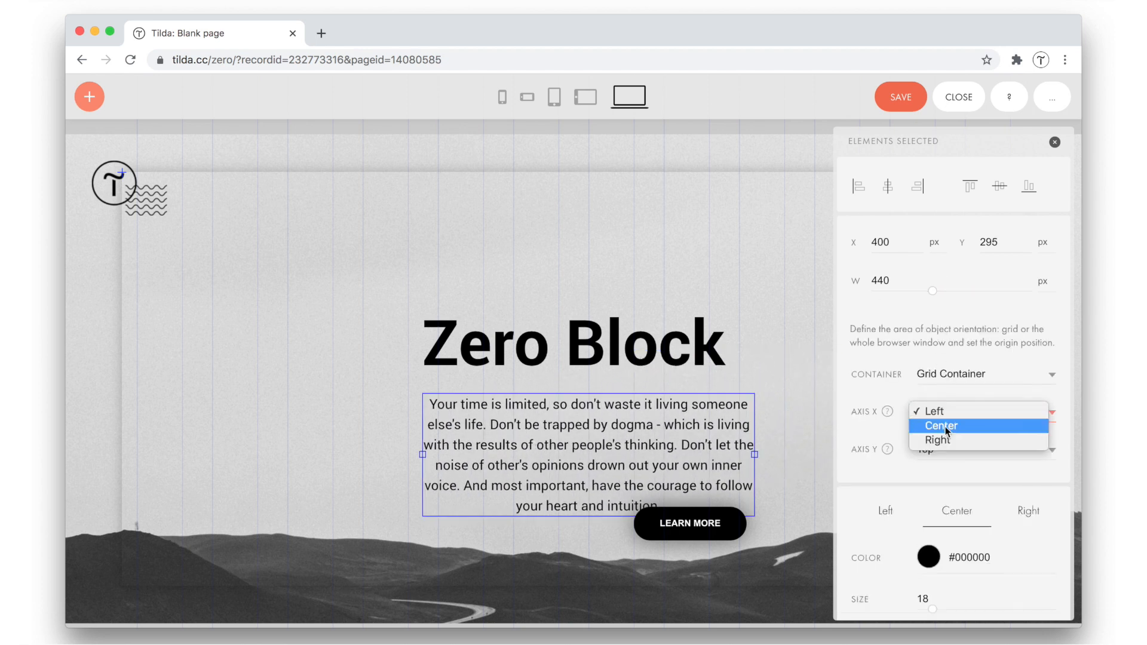
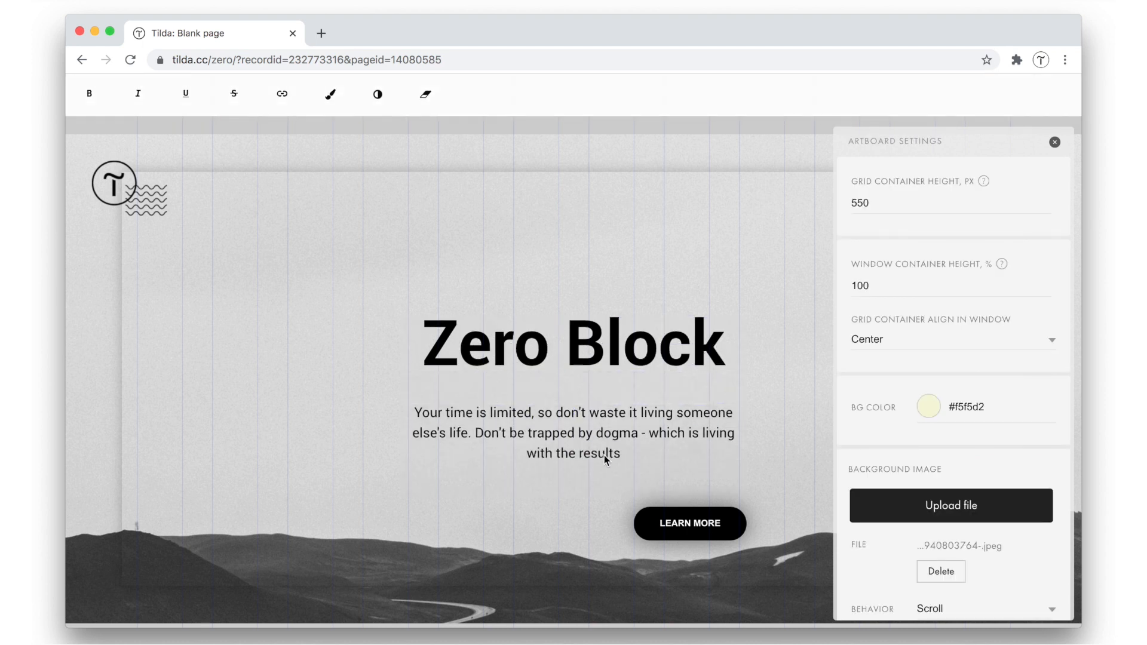
Step: Set the LEARN MORE button's X and Y axes to Center in the Grid Container and move it about 180 px down, below the quote
{"action": "left_click", "coordinate": [682, 522]}
{"action": "left_click", "coordinate": [941, 412]}
{"action": "left_click", "coordinate": [942, 424]}
{"action": "left_click", "coordinate": [944, 450]}
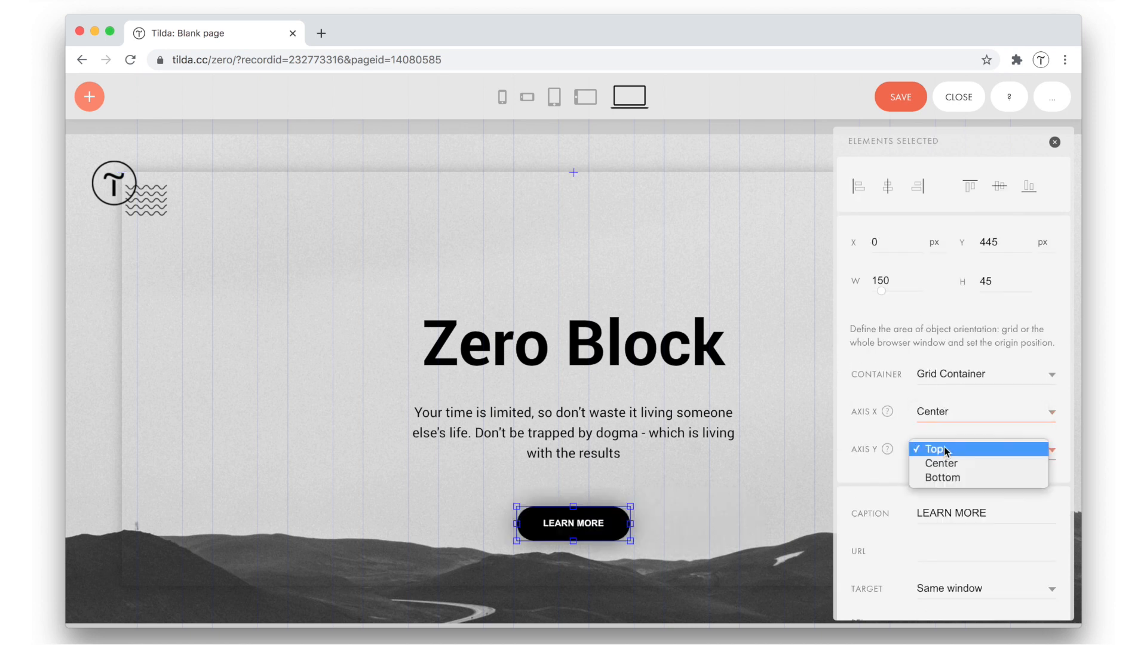
{"action": "left_click", "coordinate": [942, 463]}
{"action": "key", "text": "shift+Down"}
{"action": "key", "text": "shift+Down"}
{"action": "key", "text": "shift+Down"}
{"action": "key", "text": "shift+Down"}
{"action": "key", "text": "shift+Down"}
{"action": "key", "text": "shift+Down"}
{"action": "key", "text": "shift+Down"}
{"action": "key", "text": "shift+Down"}
{"action": "key", "text": "shift+Down"}
{"action": "key", "text": "shift+Down"}
{"action": "key", "text": "shift+Down"}
{"action": "key", "text": "shift+Down"}
{"action": "key", "text": "shift+Down"}
{"action": "key", "text": "shift+Down"}
{"action": "key", "text": "shift+Down"}
{"action": "key", "text": "shift+Down"}
{"action": "key", "text": "shift+Down"}
{"action": "key", "text": "shift+Down"}
{"action": "left_click", "coordinate": [698, 464]}
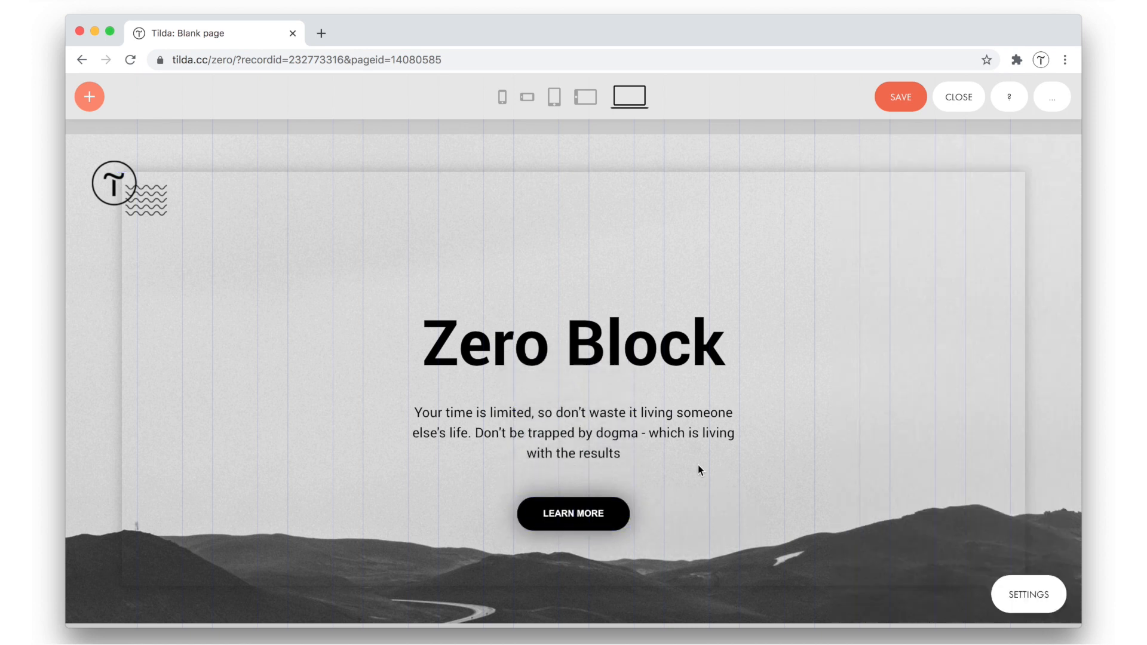
Step: Enlarge the "Zero Block" title's font size further
{"action": "left_click", "coordinate": [644, 355]}
{"action": "key", "text": "plus"}
{"action": "key", "text": "plus"}
{"action": "key", "text": "plus"}
{"action": "key", "text": "plus"}
{"action": "key", "text": "plus"}
{"action": "key", "text": "plus"}
{"action": "key", "text": "plus"}
{"action": "key", "text": "plus"}
{"action": "key", "text": "plus"}
{"action": "key", "text": "plus"}
{"action": "key", "text": "plus"}
{"action": "key", "text": "plus"}
{"action": "key", "text": "plus"}
{"action": "key", "text": "plus"}
{"action": "key", "text": "plus"}
{"action": "key", "text": "plus"}
{"action": "left_click", "coordinate": [617, 245]}
Step: Lower the quote text's opacity to 50%
{"action": "left_click", "coordinate": [601, 422]}
{"action": "key", "text": "5"}
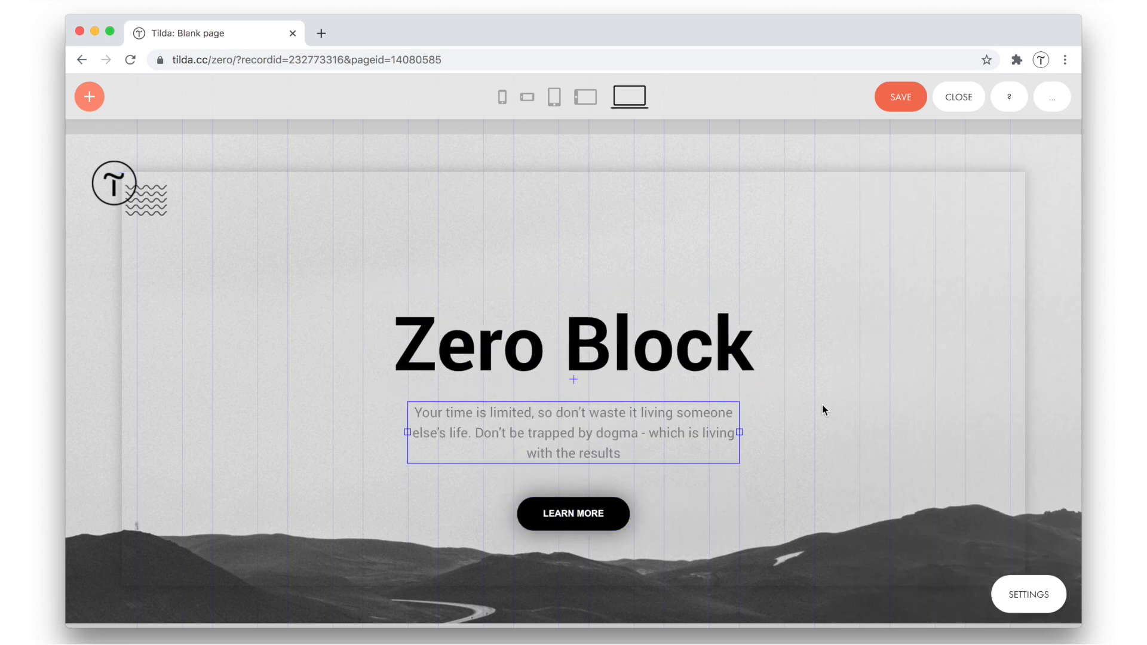
{"action": "left_click", "coordinate": [823, 407]}
Step: Shift the title, quote and LEARN MORE button up together, and remove the logo
{"action": "left_click_drag", "start_coordinate": [461, 261], "coordinate": [613, 525]}
{"action": "key", "text": "shift+Up"}
{"action": "key", "text": "shift+Up"}
{"action": "left_click", "coordinate": [735, 489]}
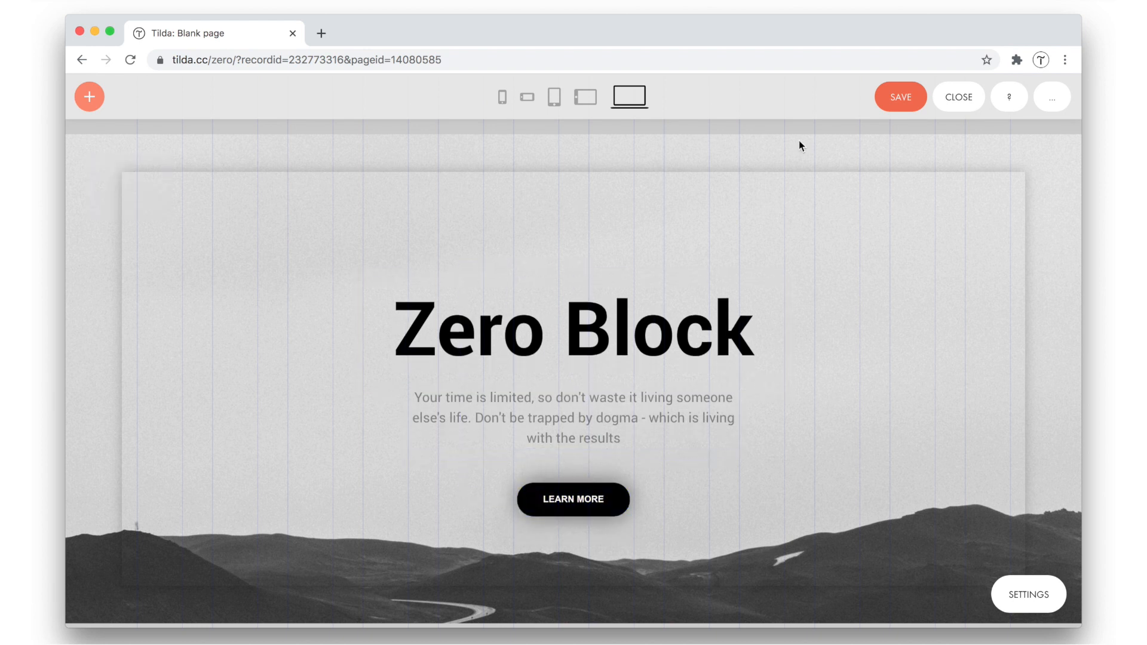
Step: Save and close the centered block, review it on the page, and open the block editor again
{"action": "left_click", "coordinate": [899, 106]}
{"action": "left_click", "coordinate": [966, 105]}
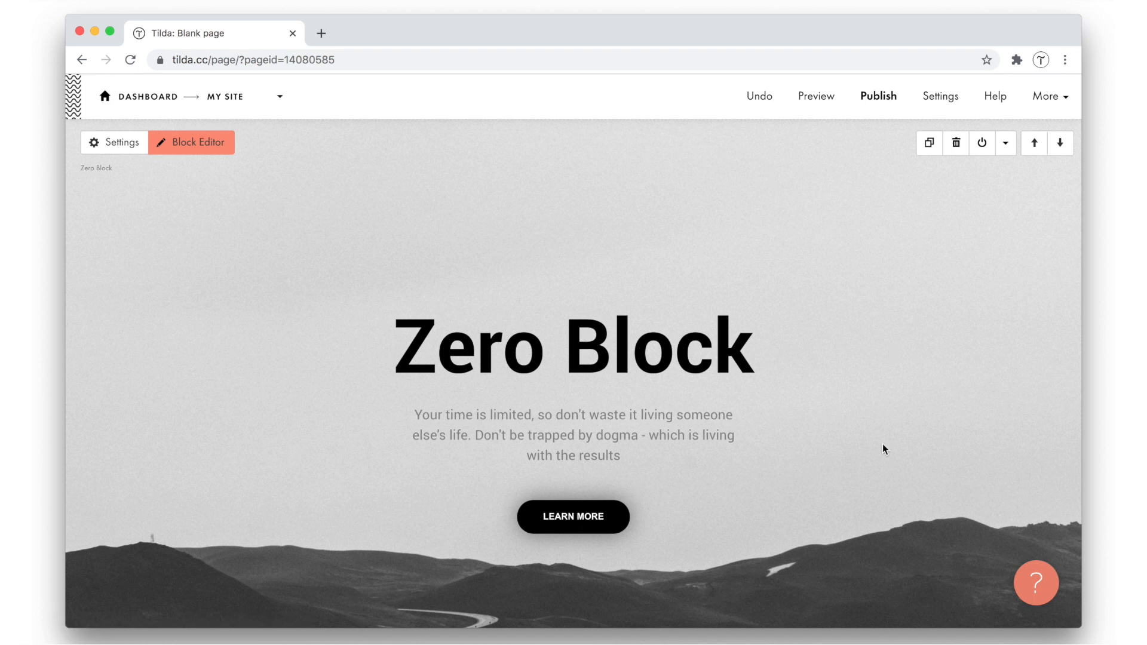
{"action": "scroll", "coordinate": [883, 448], "scroll_direction": "down", "scroll_amount": 2}
{"action": "scroll", "coordinate": [884, 449], "scroll_direction": "up", "scroll_amount": 2}
{"action": "left_click", "coordinate": [200, 146]}
Step: Switch the LEARN MORE button to the Window Container with its Y axis set to Bottom
{"action": "left_click", "coordinate": [575, 495]}
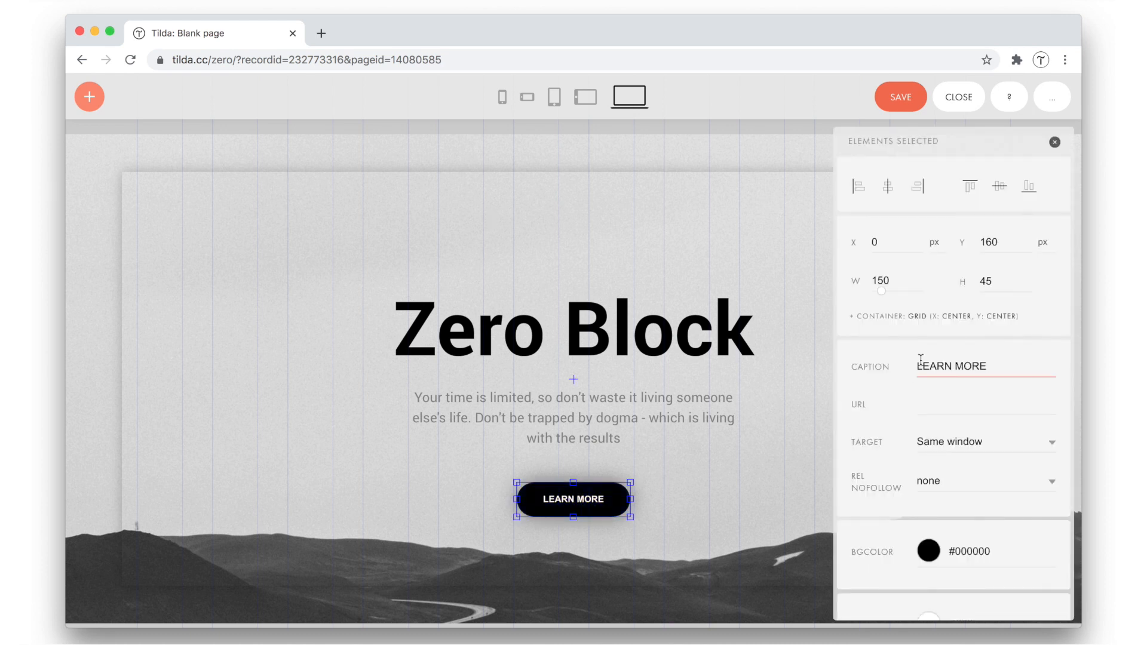
{"action": "left_click", "coordinate": [919, 321]}
{"action": "left_click", "coordinate": [955, 374]}
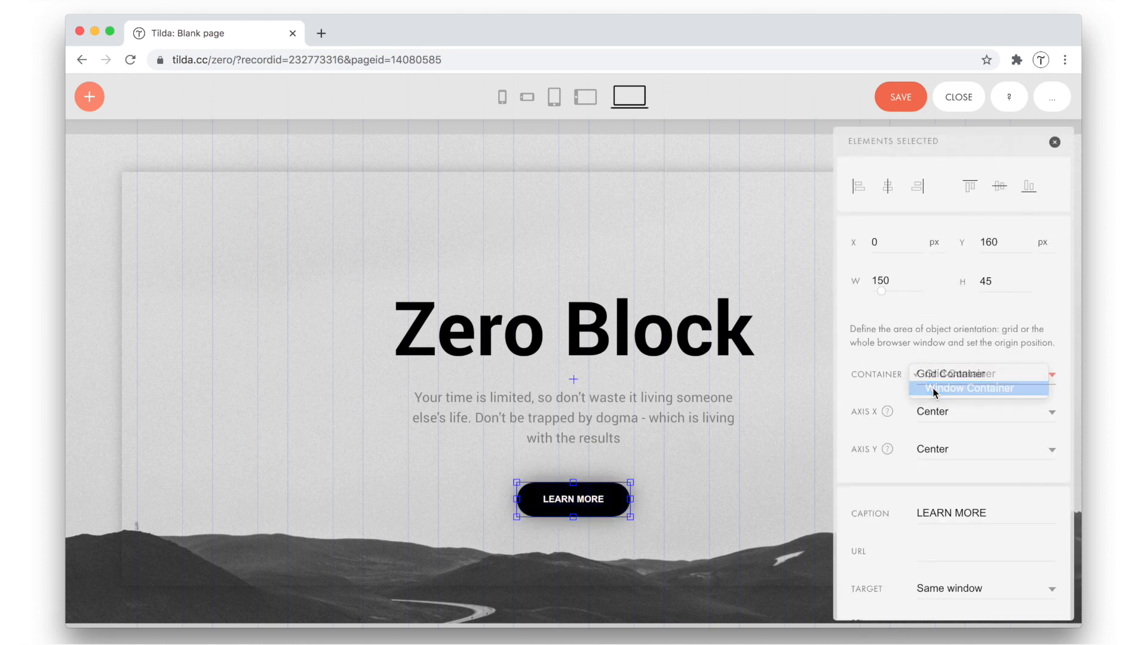
{"action": "left_click", "coordinate": [953, 387]}
{"action": "left_click", "coordinate": [938, 449]}
{"action": "left_click", "coordinate": [932, 464]}
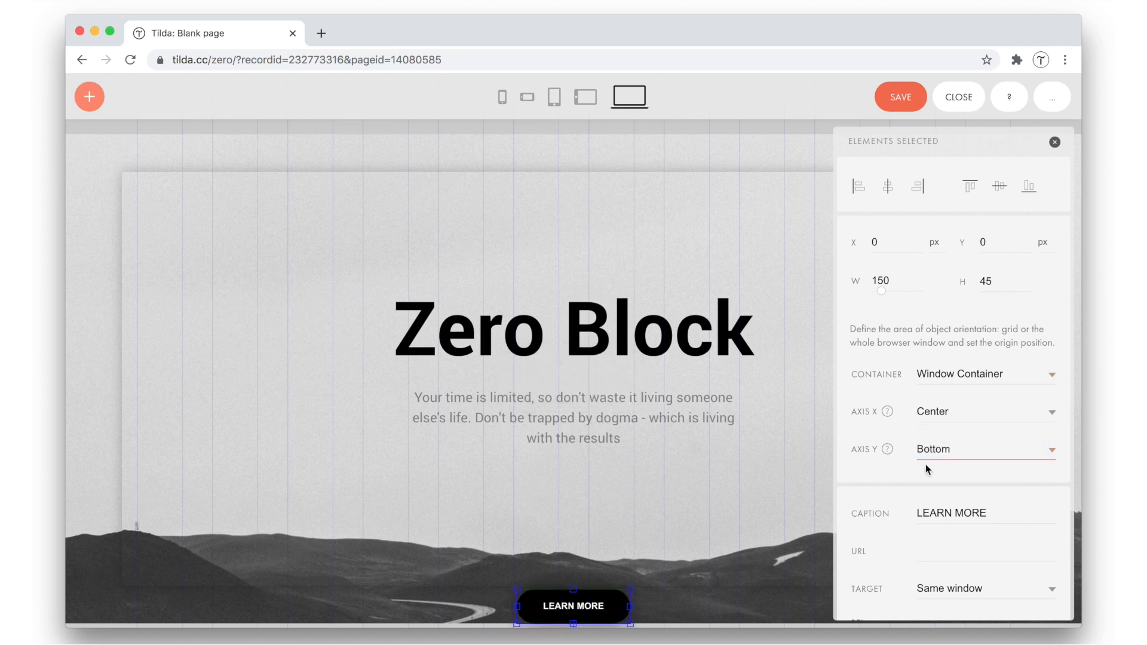
Step: Raise the LEARN MORE button to Y -60 px from the window's bottom edge
{"action": "scroll", "coordinate": [672, 546], "scroll_direction": "down", "scroll_amount": 2}
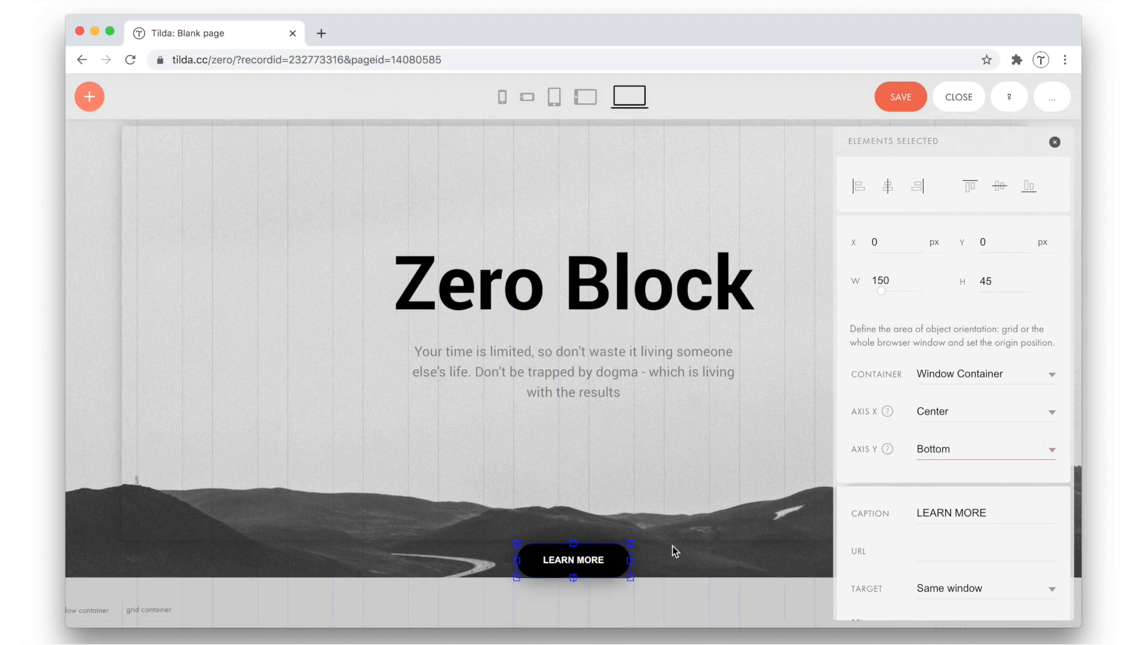
{"action": "key", "text": "shift+Up"}
{"action": "key", "text": "shift+Up"}
{"action": "key", "text": "shift+Up"}
{"action": "key", "text": "shift+Up"}
{"action": "key", "text": "shift+Up"}
{"action": "key", "text": "shift+Up"}
{"action": "key", "text": "shift+Up"}
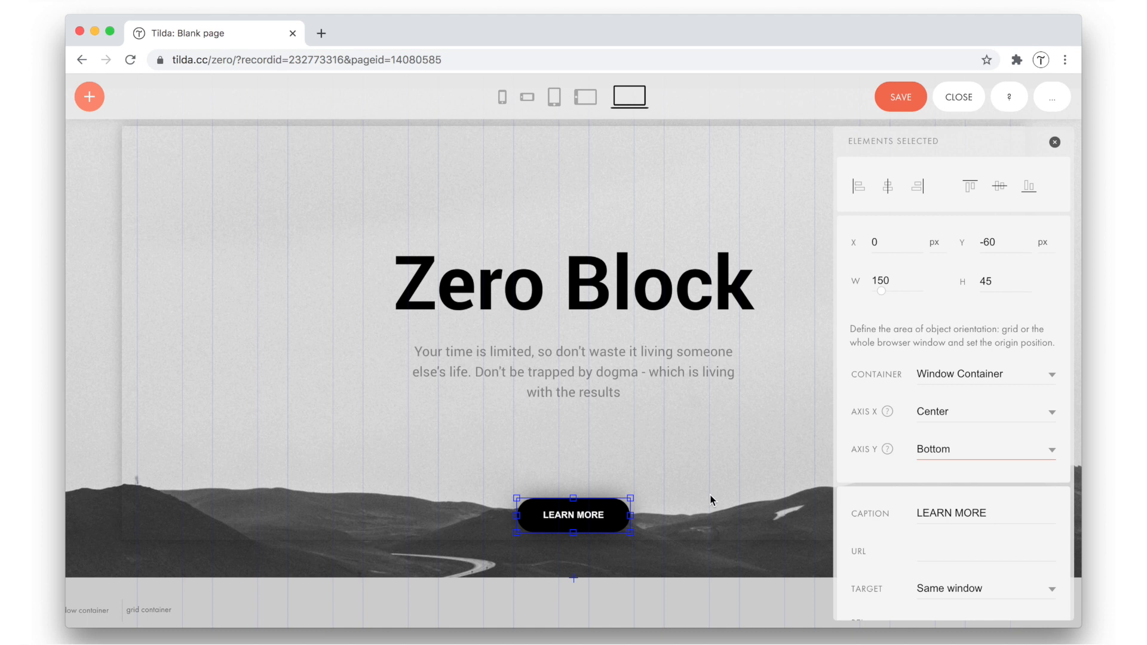
{"action": "left_click", "coordinate": [709, 495]}
{"action": "scroll", "coordinate": [710, 494], "scroll_direction": "up", "scroll_amount": 2}
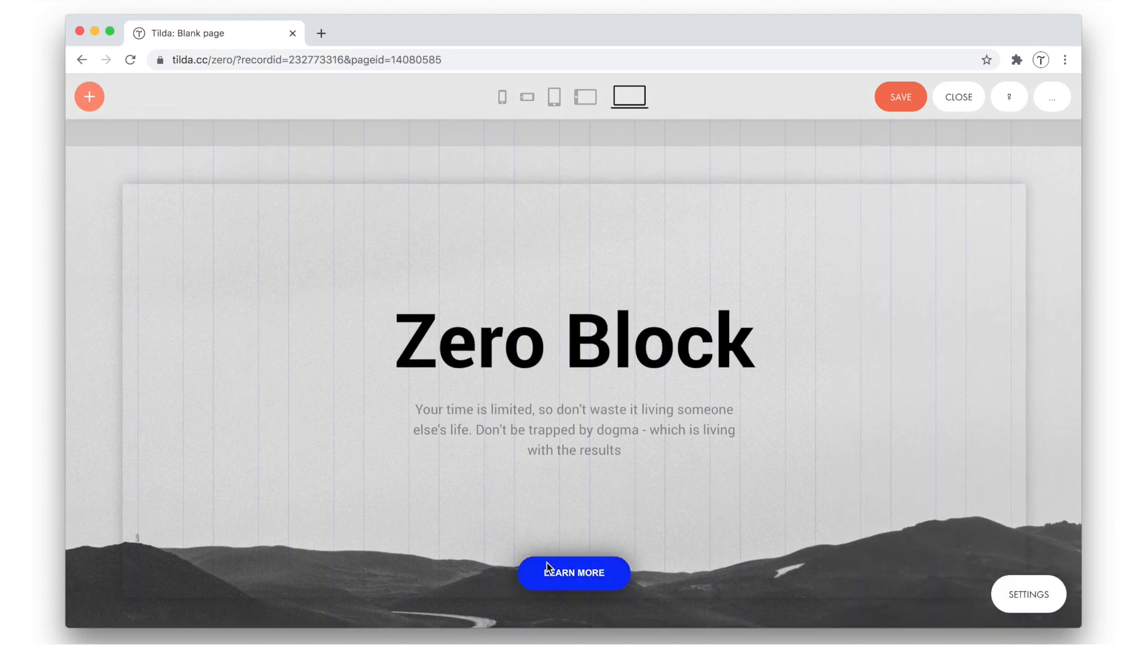
Step: Save the block, check the bottom-anchored button on the page while resizing the browser window, and reopen the block for editing
{"action": "left_click", "coordinate": [896, 96]}
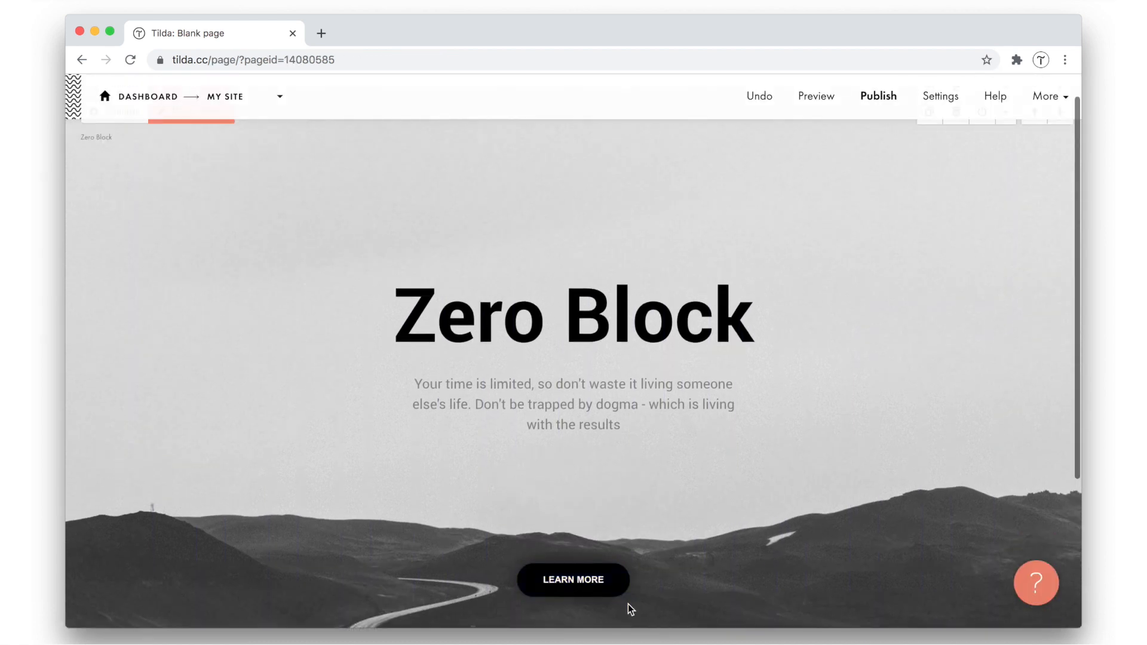
{"action": "left_click_drag", "start_coordinate": [640, 626], "coordinate": [799, 637]}
{"action": "scroll", "coordinate": [767, 543], "scroll_direction": "down", "scroll_amount": 1}
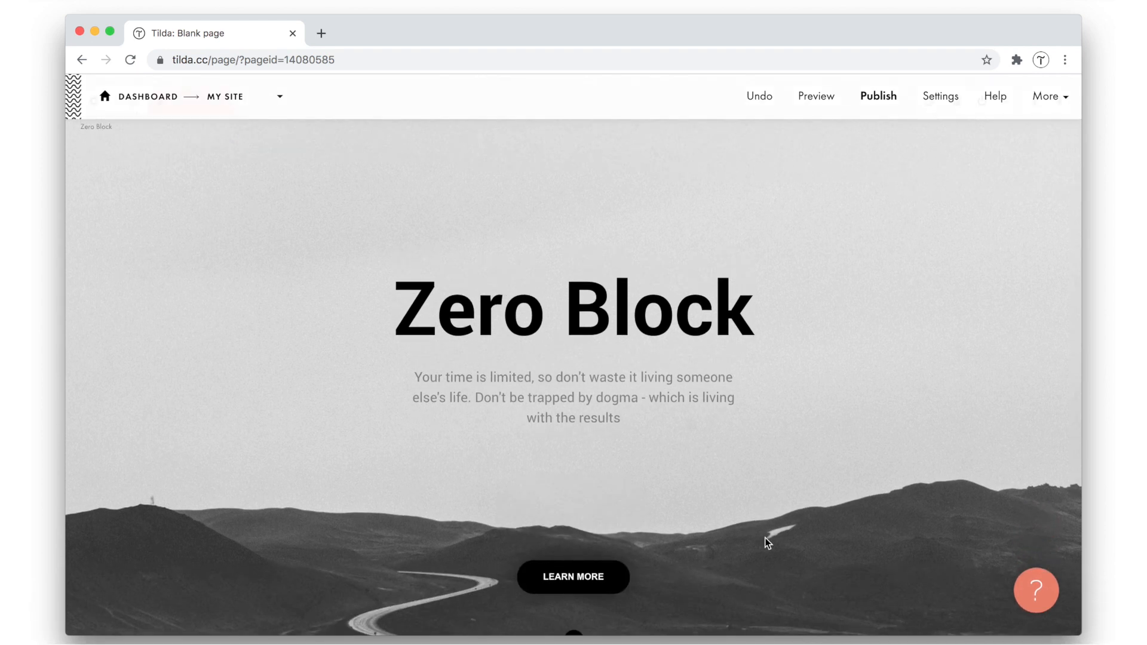
{"action": "scroll", "coordinate": [767, 541], "scroll_direction": "up", "scroll_amount": 1}
{"action": "left_click", "coordinate": [193, 146]}
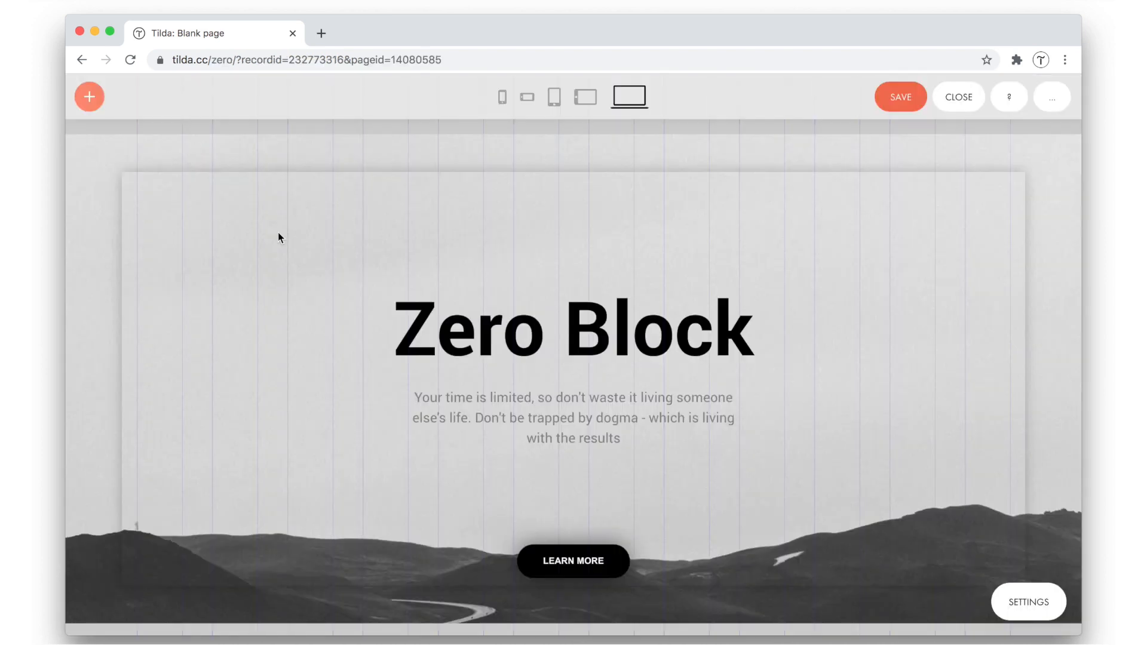
Step: Set the LEARN MORE button's Y axis to Center within the Window Container
{"action": "left_click", "coordinate": [573, 560]}
{"action": "left_click", "coordinate": [986, 449]}
{"action": "left_click", "coordinate": [936, 434]}
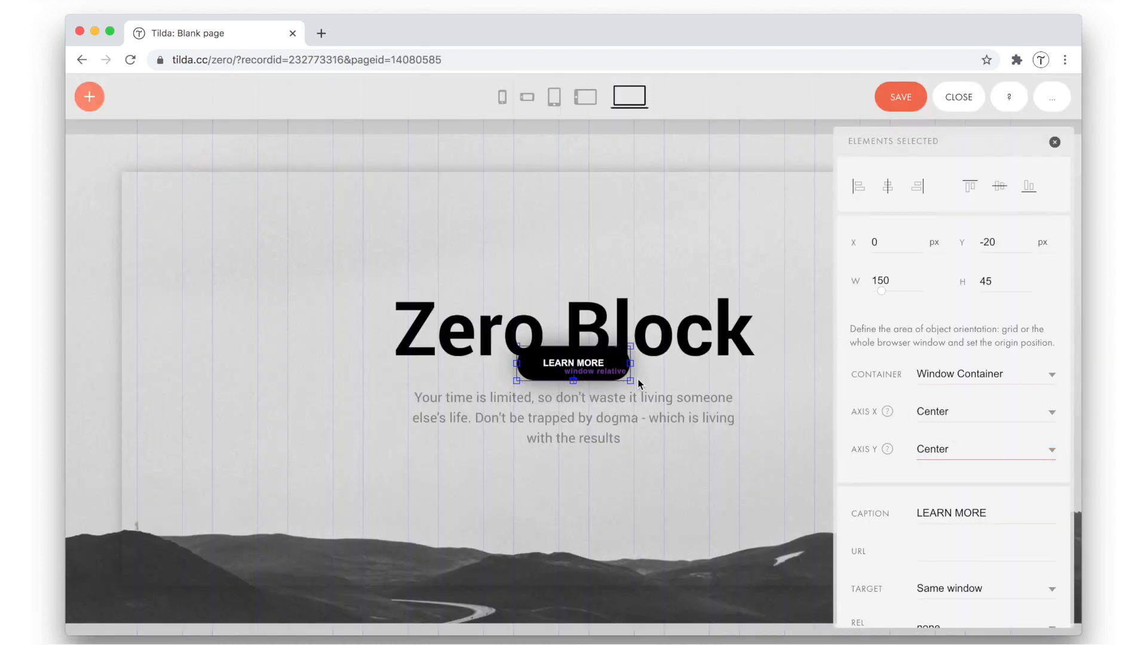
Step: Move the LEARN MORE button down to just below the description text and hide its settings
{"action": "key", "text": "shift+Down"}
{"action": "key", "text": "shift+Down"}
{"action": "key", "text": "shift+Down"}
{"action": "key", "text": "shift+Down"}
{"action": "key", "text": "shift+Down"}
{"action": "key", "text": "shift+Down"}
{"action": "key", "text": "shift+Down"}
{"action": "key", "text": "shift+Down"}
{"action": "key", "text": "shift+Down"}
{"action": "key", "text": "shift+Down"}
{"action": "key", "text": "shift+Down"}
{"action": "key", "text": "shift+Down"}
{"action": "key", "text": "shift+Down"}
{"action": "key", "text": "shift+Down"}
{"action": "key", "text": "shift+Down"}
{"action": "key", "text": "shift+Down"}
{"action": "key", "text": "shift+Down"}
{"action": "key", "text": "shift+Down"}
{"action": "key", "text": "shift+Down"}
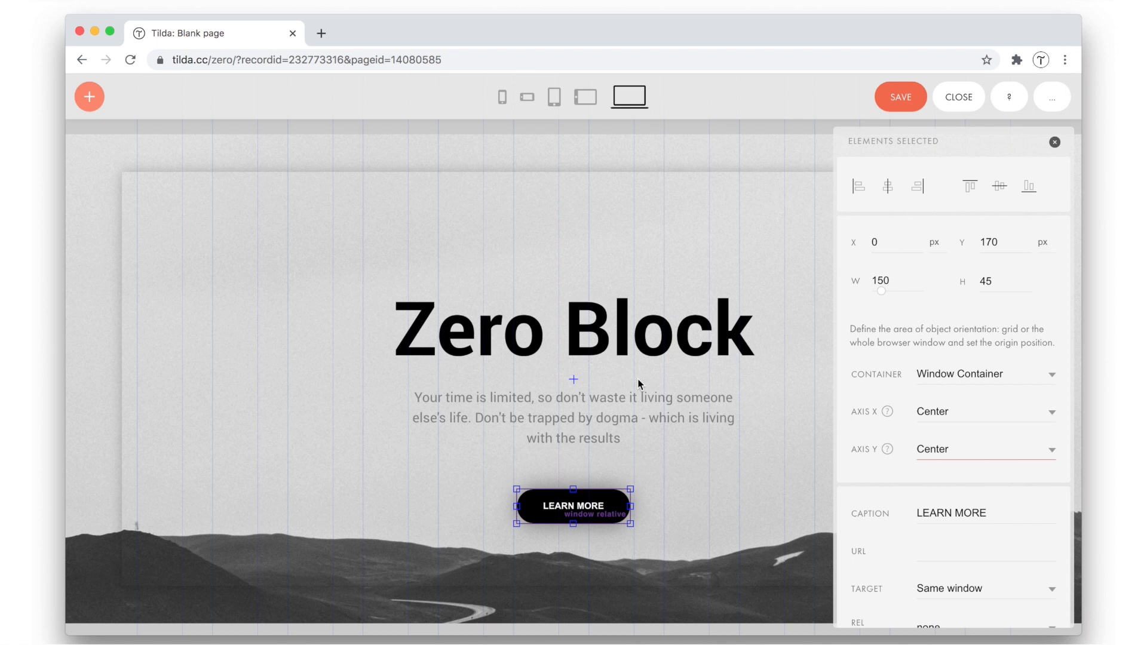
{"action": "key", "text": "shift+Up"}
{"action": "key", "text": "Tab"}
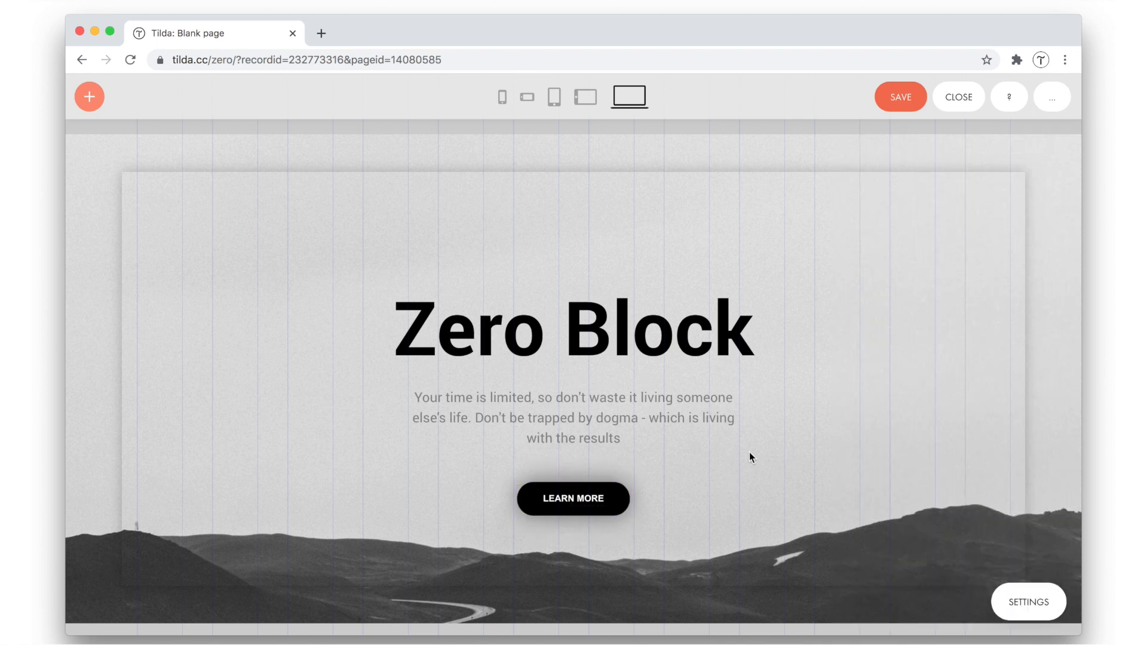
Step: In the 960–1200 screen layout, clear the description text's X and Y values so it inherits the desktop position
{"action": "left_click", "coordinate": [589, 104]}
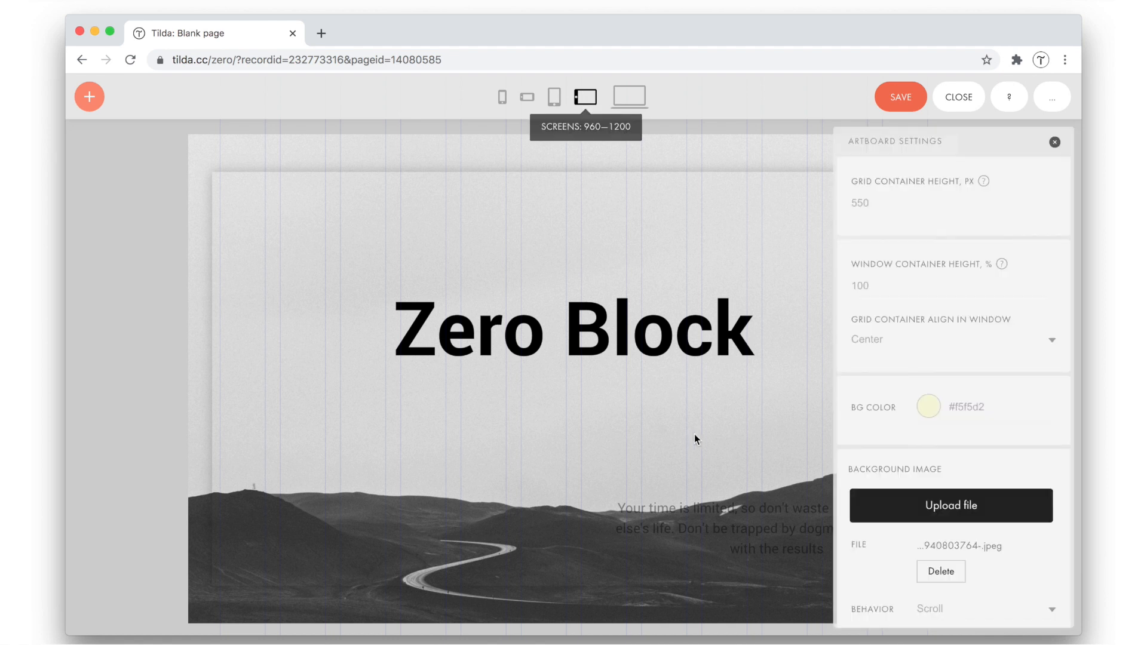
{"action": "left_click", "coordinate": [714, 514]}
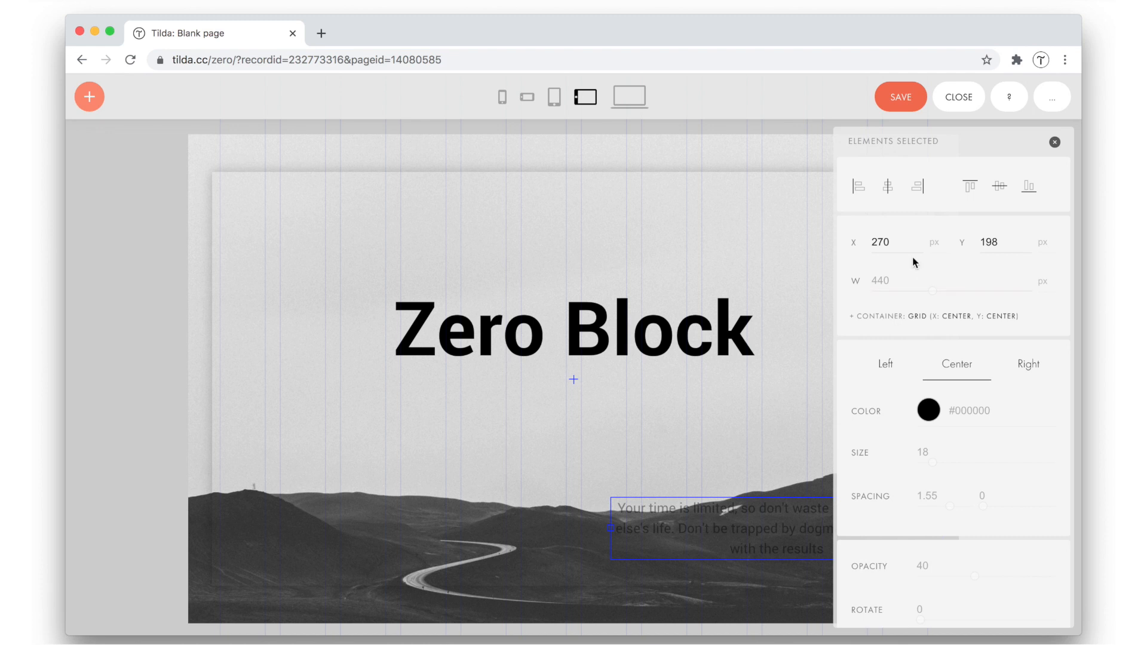
{"action": "left_click", "coordinate": [890, 242]}
{"action": "key", "text": "BackSpace"}
{"action": "left_click", "coordinate": [998, 243]}
{"action": "key", "text": "BackSpace"}
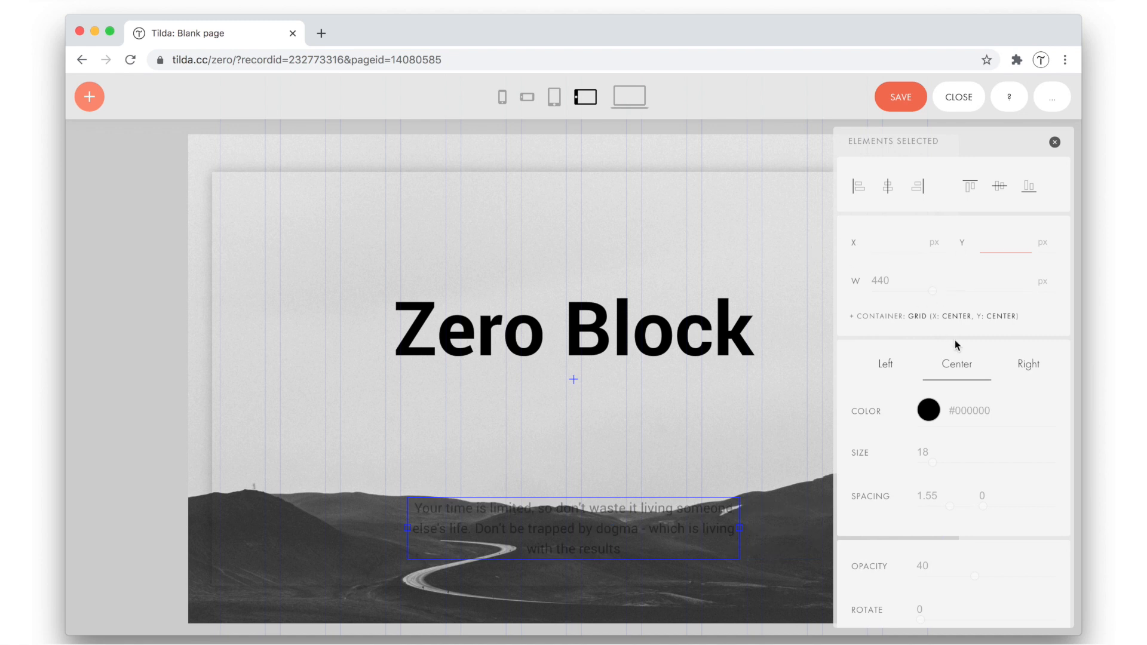
{"action": "left_click", "coordinate": [724, 490]}
Step: Clear the LEARN MORE button's X and Y values in the 960–1200 layout, then hide its settings and deselect it
{"action": "scroll", "coordinate": [724, 487], "scroll_direction": "down", "scroll_amount": 3}
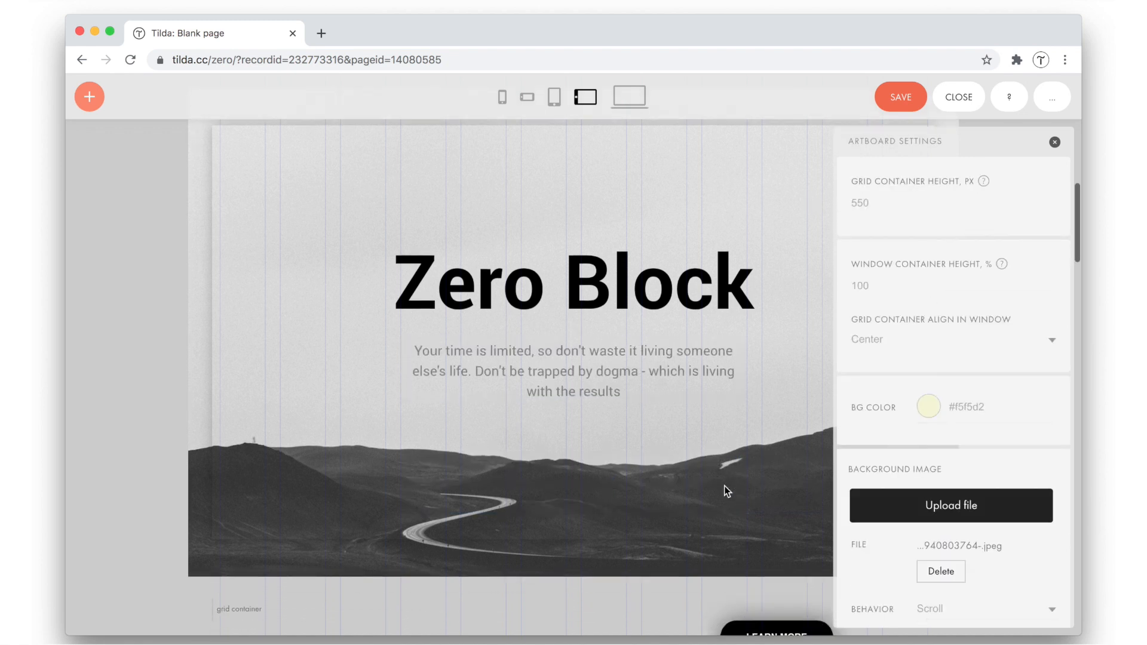
{"action": "left_click", "coordinate": [776, 619]}
{"action": "left_click", "coordinate": [890, 241]}
{"action": "key", "text": "BackSpace"}
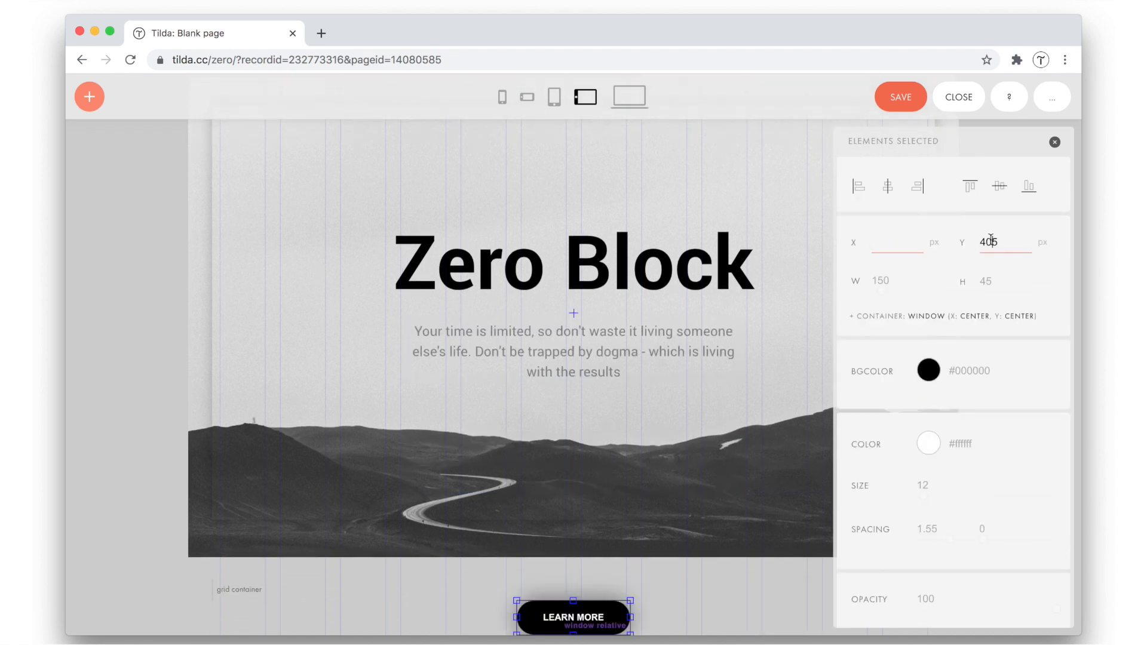
{"action": "left_click", "coordinate": [999, 242]}
{"action": "key", "text": "BackSpace"}
{"action": "scroll", "coordinate": [790, 236], "scroll_direction": "up", "scroll_amount": 2}
{"action": "scroll", "coordinate": [789, 233], "scroll_direction": "up", "scroll_amount": 1}
{"action": "key", "text": "Tab"}
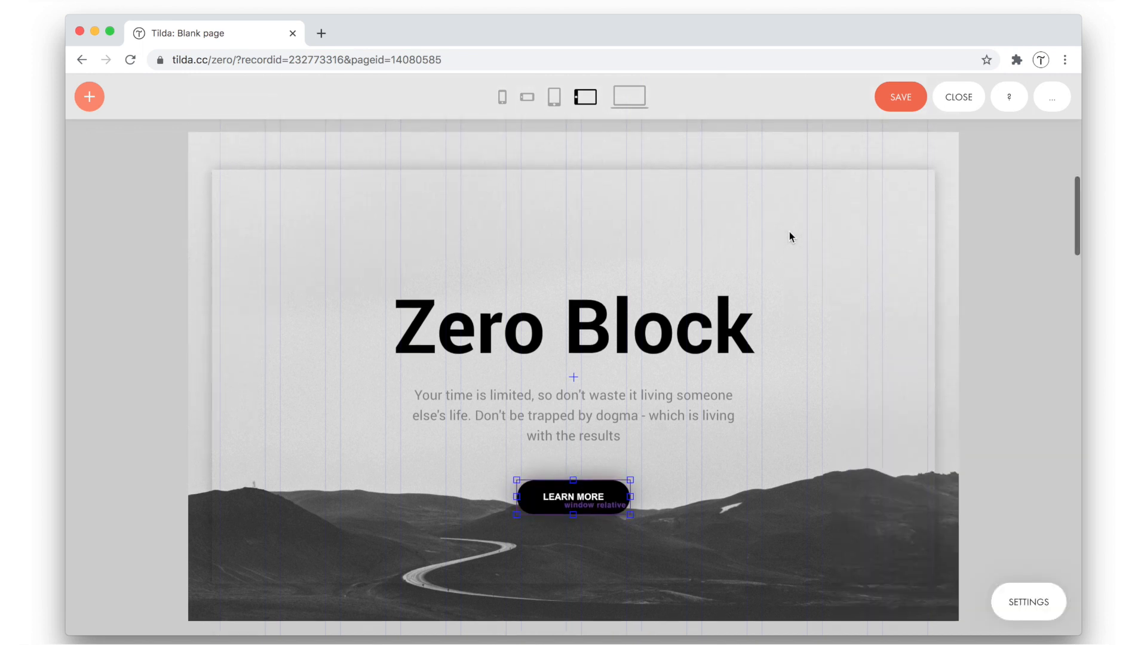
{"action": "left_click", "coordinate": [790, 237]}
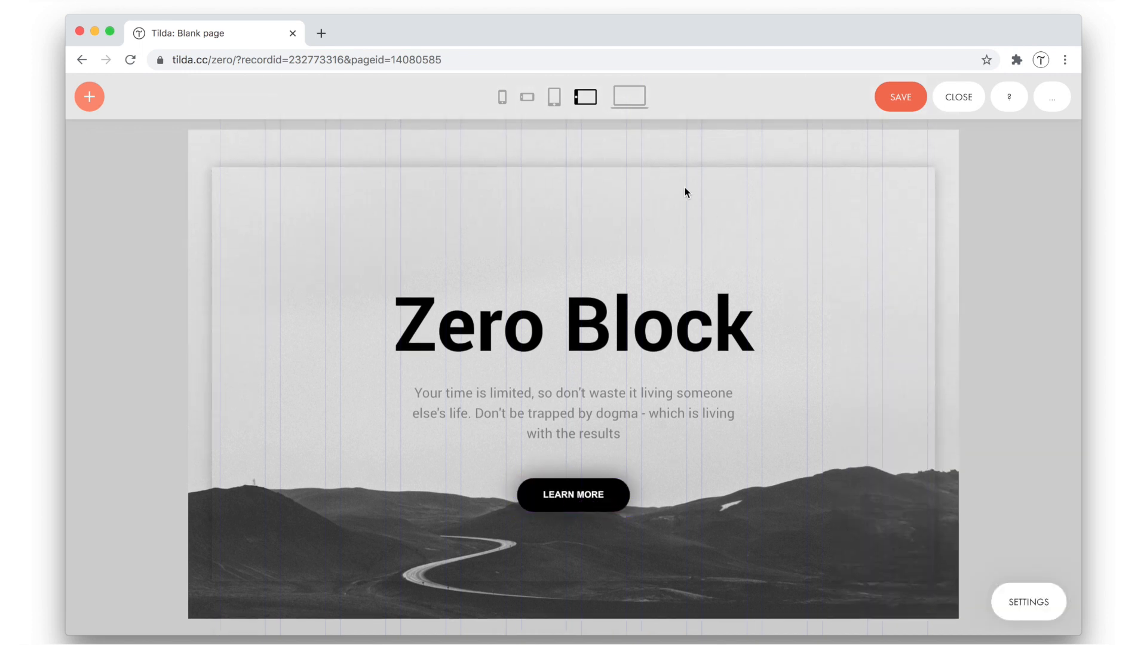
Step: Compare the element positions in the desktop layout with those in the 960–1200 layout
{"action": "left_click", "coordinate": [628, 99]}
{"action": "left_click", "coordinate": [586, 97]}
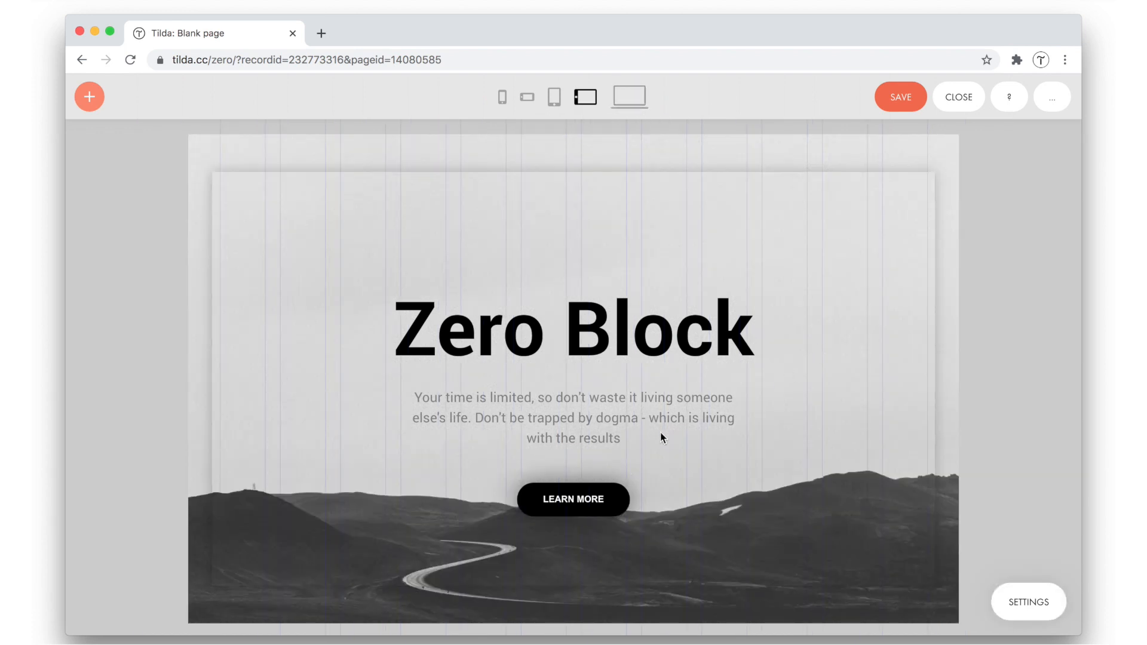
{"action": "scroll", "coordinate": [661, 438], "scroll_direction": "down", "scroll_amount": 1}
{"action": "scroll", "coordinate": [661, 438], "scroll_direction": "up", "scroll_amount": 2}
Step: Toggle the settings panel on and off, leaving it hidden
{"action": "key", "text": "Tab"}
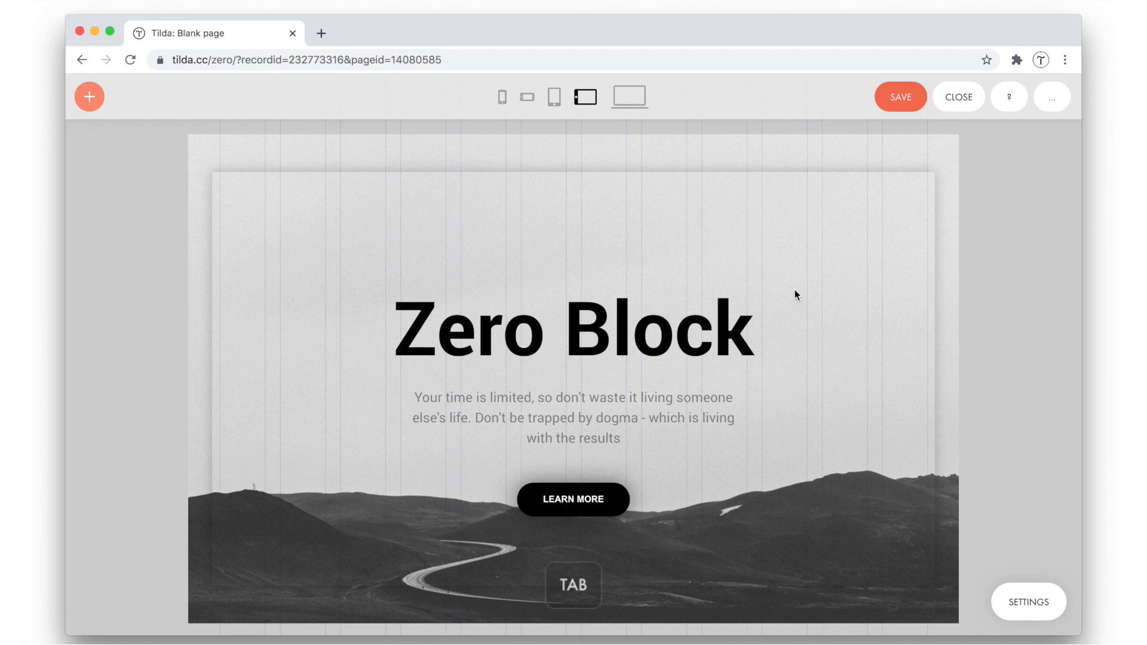
{"action": "key", "text": "Tab"}
{"action": "key", "text": "Tab"}
{"action": "key", "text": "Tab"}
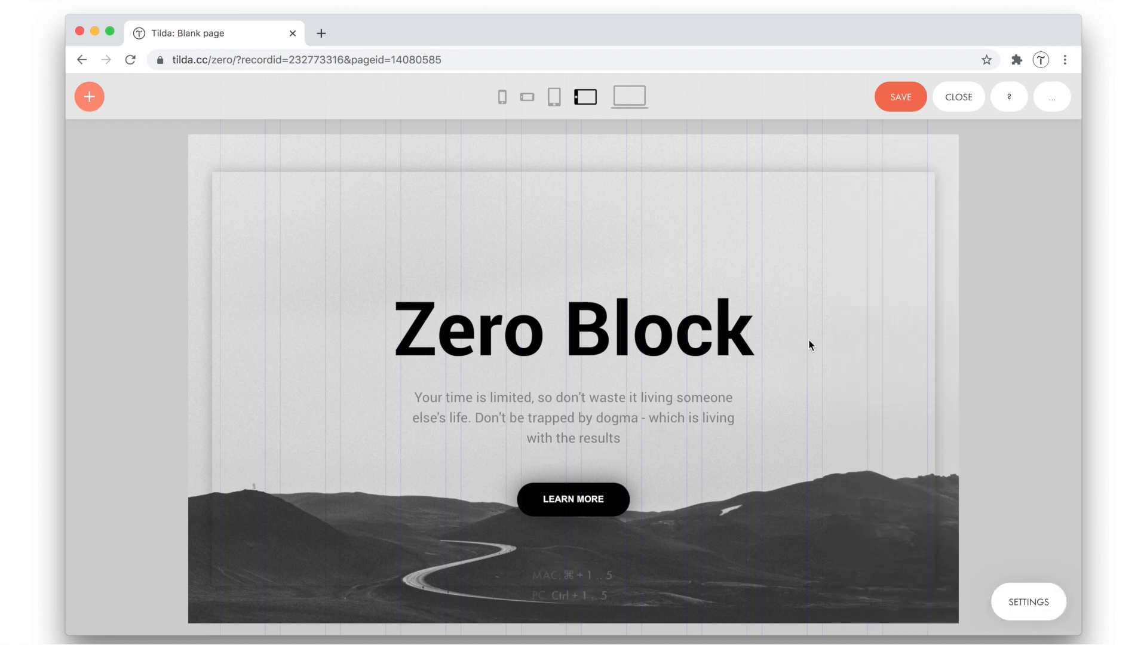
Step: Review the block in all five screen layouts from the smallest to the largest, ending on desktop
{"action": "key", "text": "super+1"}
{"action": "key", "text": "super+2"}
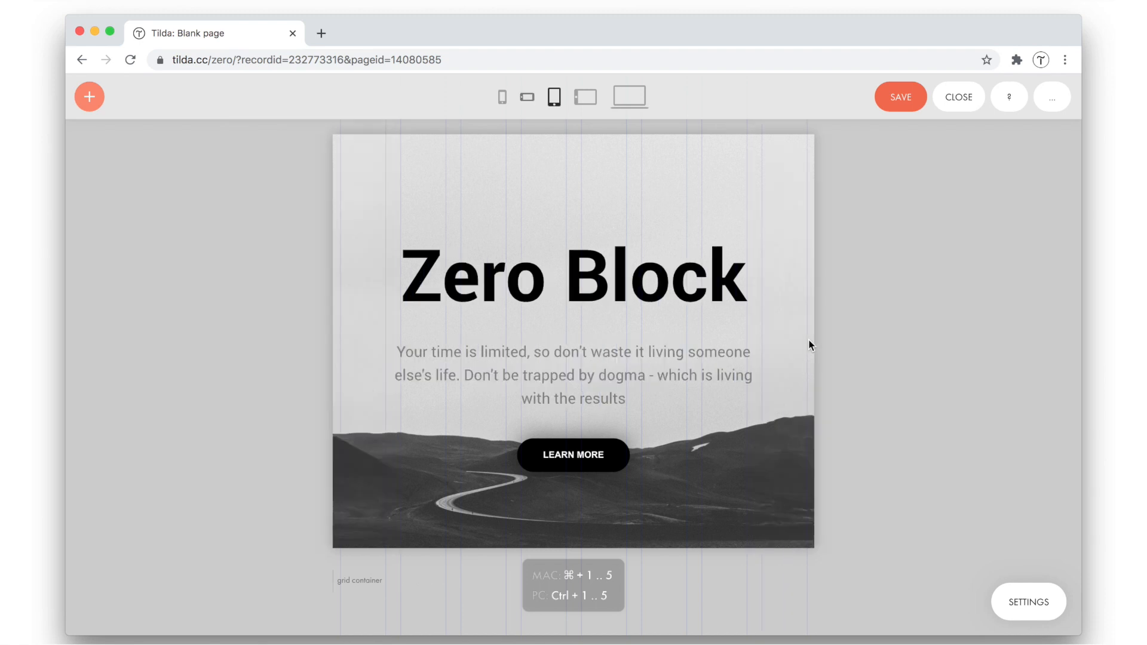
{"action": "key", "text": "super+3"}
{"action": "key", "text": "super+4"}
{"action": "key", "text": "super+5"}
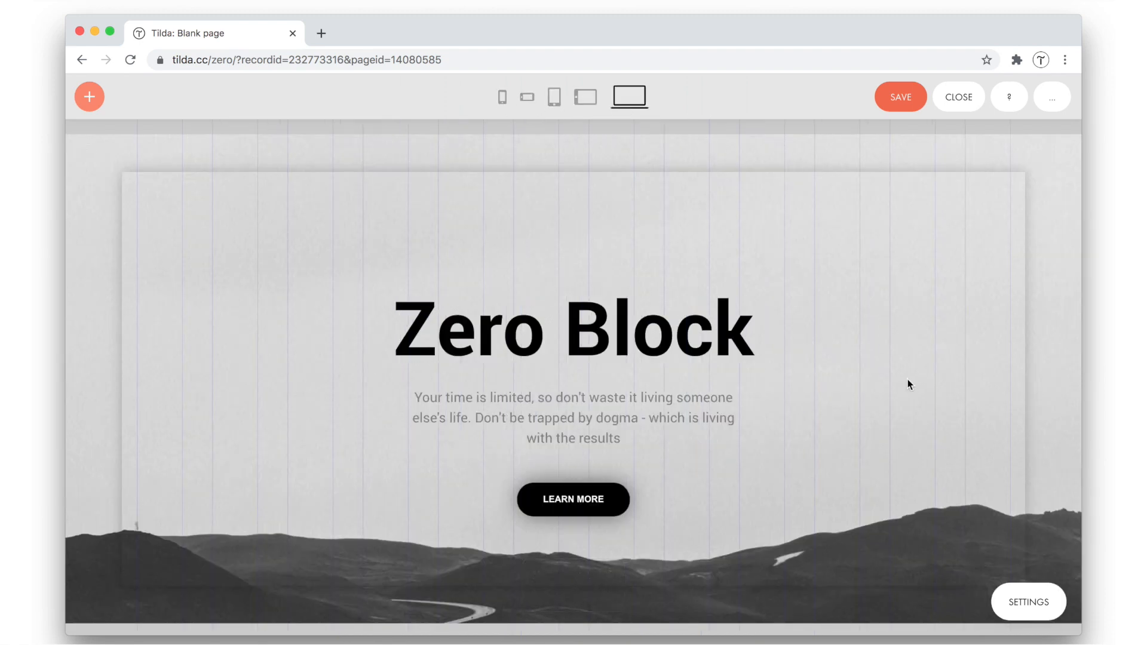
Step: Try reduced opacity levels on the Zero Block title, then restore it to full opacity
{"action": "left_click", "coordinate": [709, 323]}
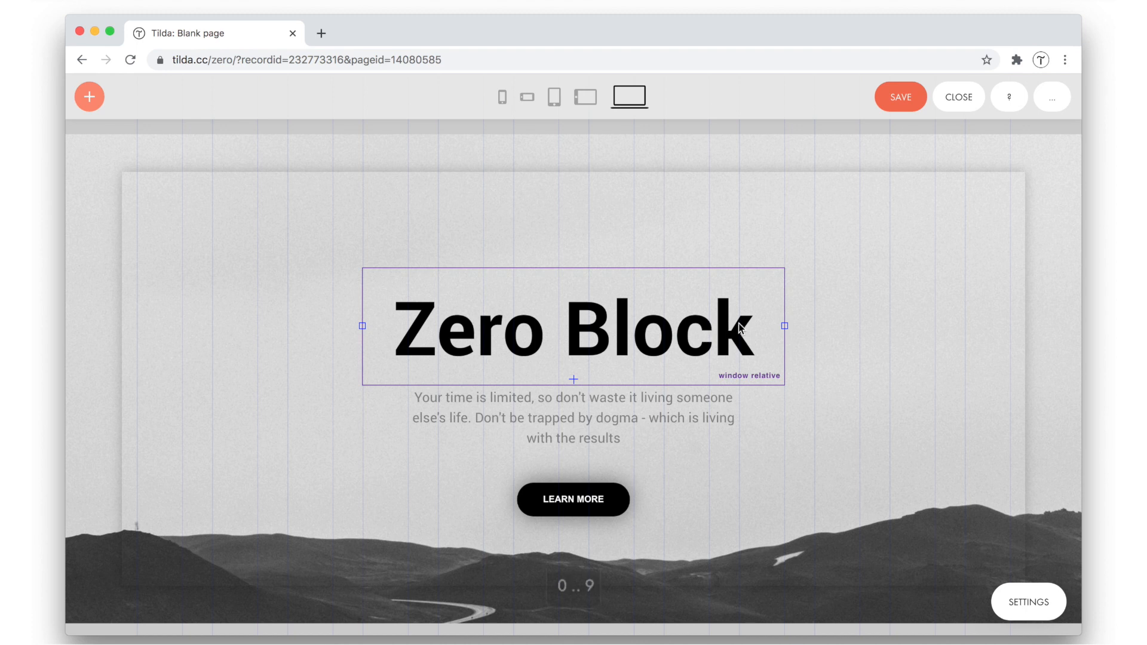
{"action": "key", "text": "2"}
{"action": "key", "text": "4"}
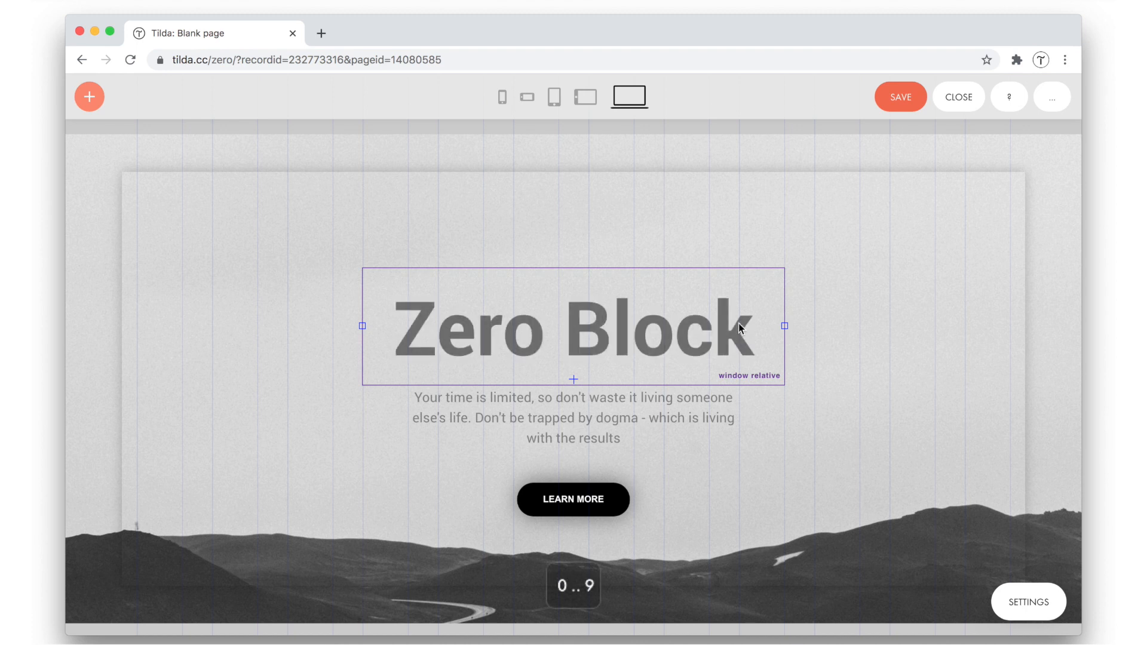
{"action": "key", "text": "0"}
{"action": "left_click", "coordinate": [869, 317]}
Step: Nudge the Zero Block title slightly upward, return it to its original position, and deselect it
{"action": "left_click", "coordinate": [718, 321]}
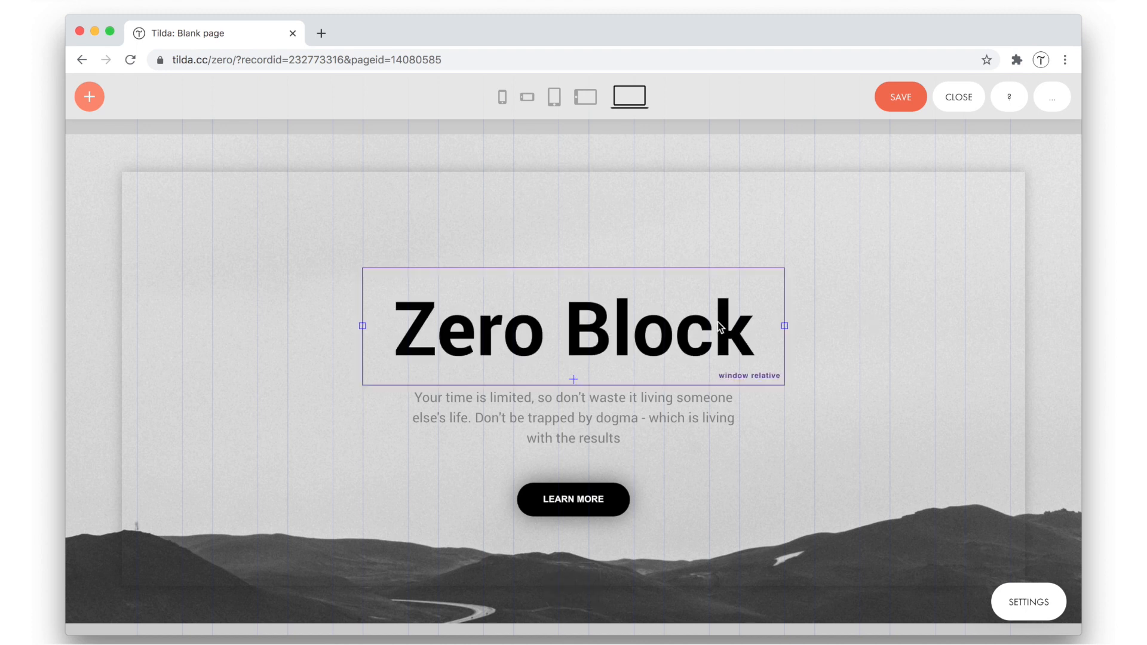
{"action": "key", "text": "Up"}
{"action": "key", "text": "Up"}
{"action": "key", "text": "Up"}
{"action": "key", "text": "Up"}
{"action": "key", "text": "Up"}
{"action": "key", "text": "Up"}
{"action": "key", "text": "Up"}
{"action": "key", "text": "Up"}
{"action": "key", "text": "Up"}
{"action": "key", "text": "Up"}
{"action": "key", "text": "Up"}
{"action": "key", "text": "Up"}
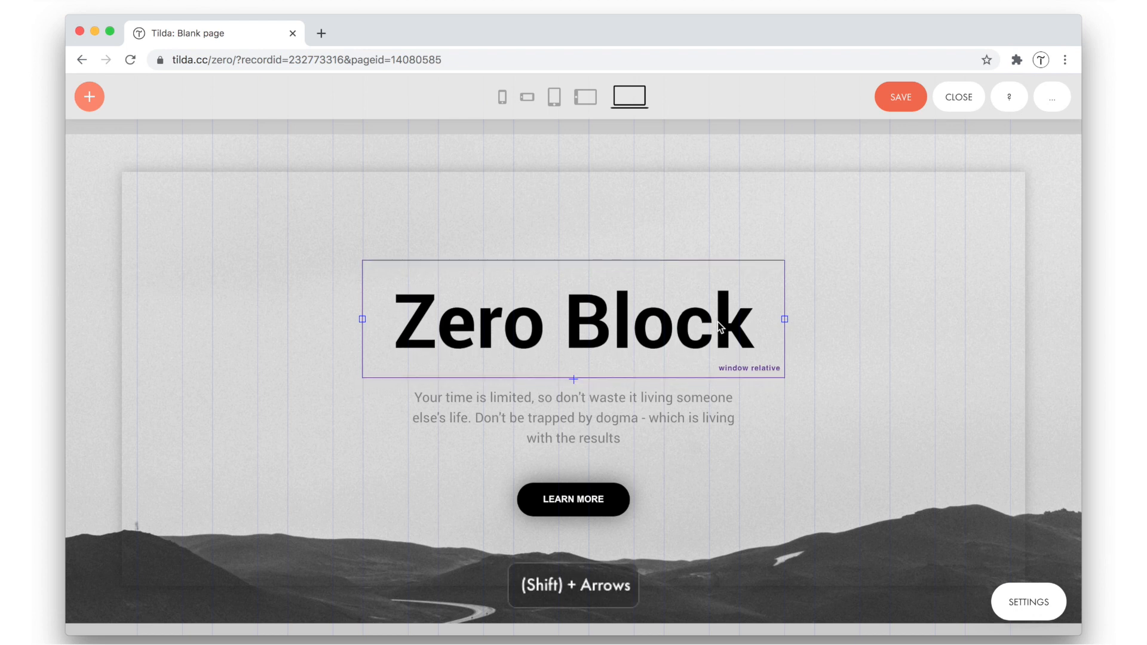
{"action": "key", "text": "Down"}
{"action": "key", "text": "Down"}
{"action": "key", "text": "Down"}
{"action": "key", "text": "Down"}
{"action": "key", "text": "Down"}
{"action": "key", "text": "Down"}
{"action": "key", "text": "Down"}
{"action": "key", "text": "Down"}
{"action": "key", "text": "Down"}
{"action": "key", "text": "Down"}
{"action": "key", "text": "Down"}
{"action": "key", "text": "Down"}
{"action": "left_click", "coordinate": [776, 256]}
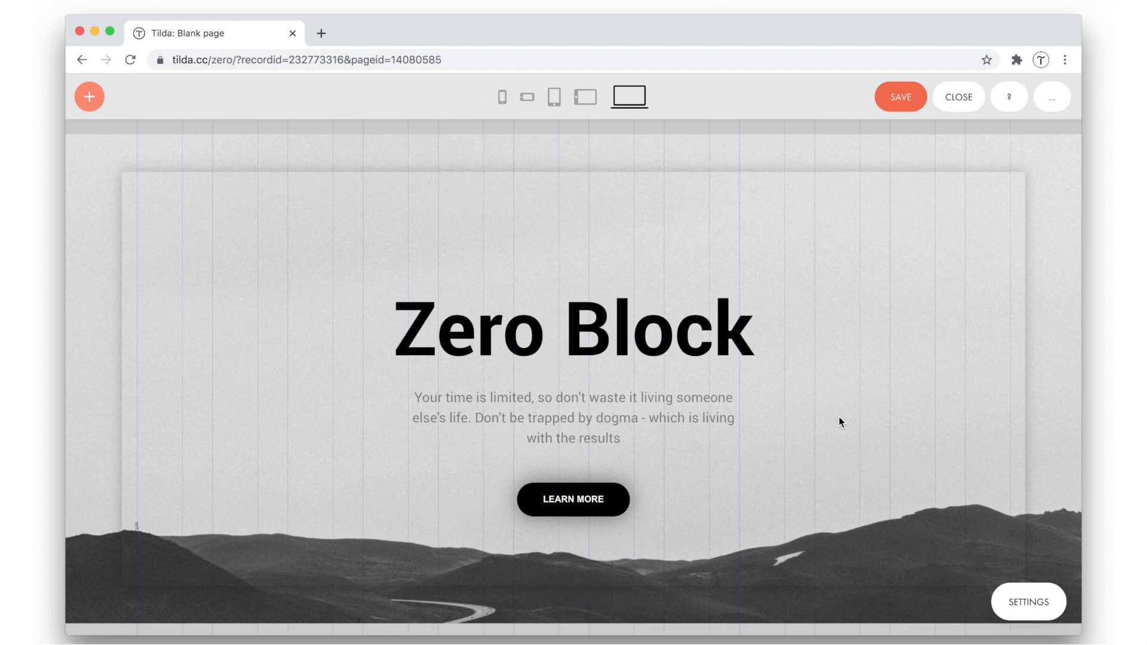
Step: Hide and restore the editor interface, then toggle the grid guides
{"action": "key", "text": "f"}
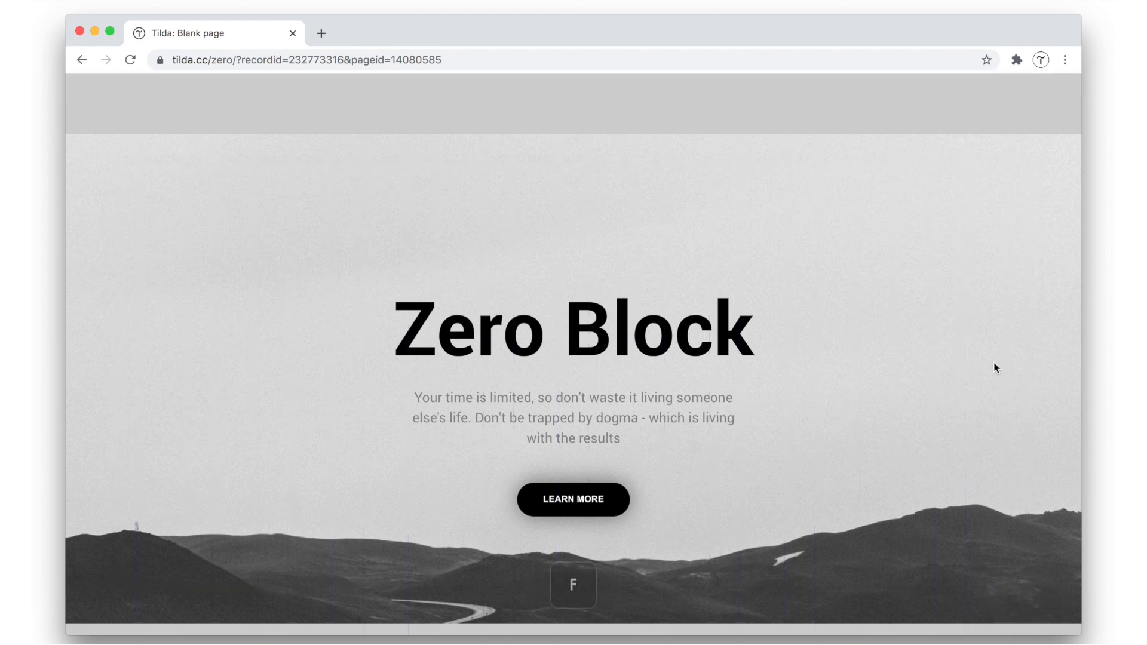
{"action": "key", "text": "f"}
{"action": "key", "text": "g"}
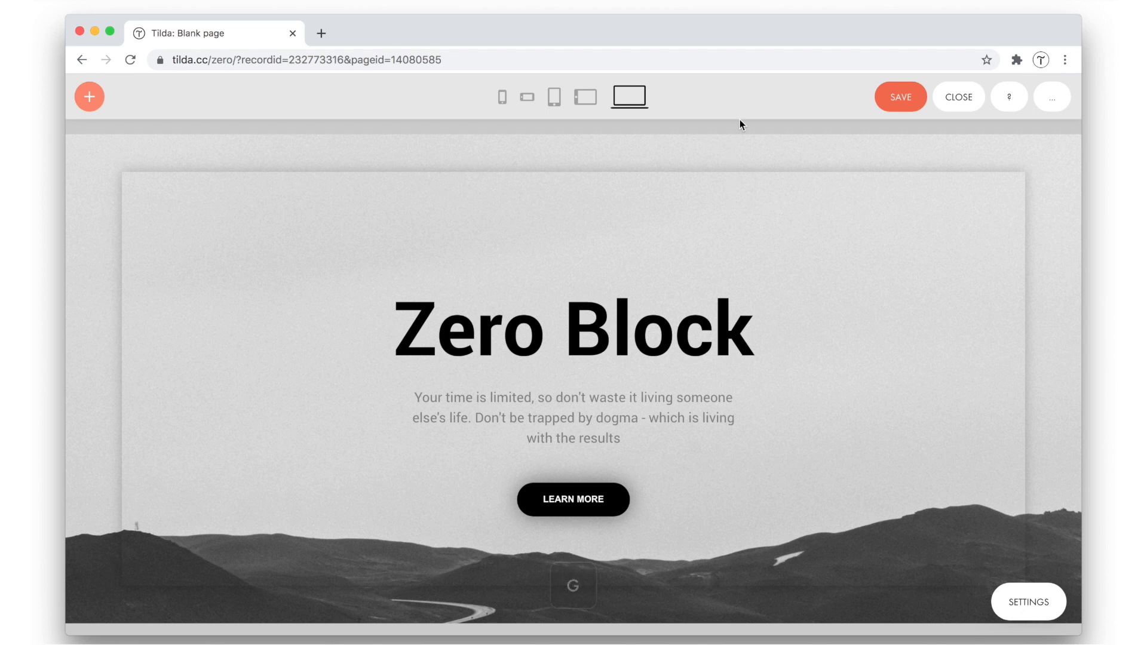
Step: Save the block and close the block editor to return to the page
{"action": "left_click", "coordinate": [893, 107]}
{"action": "left_click", "coordinate": [960, 103]}
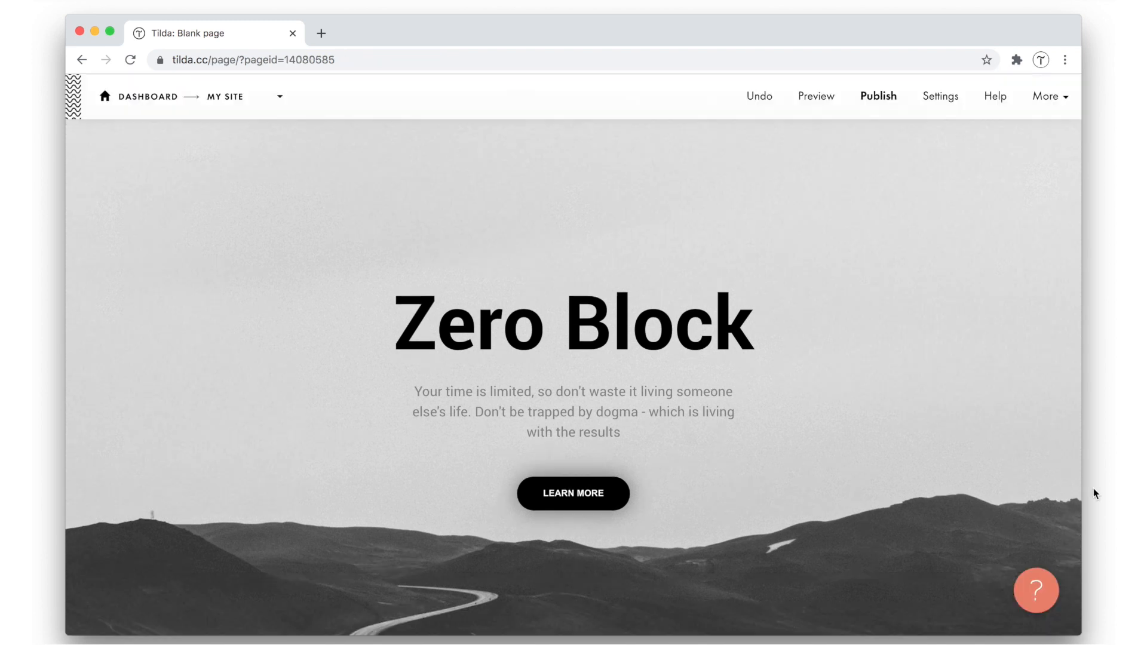